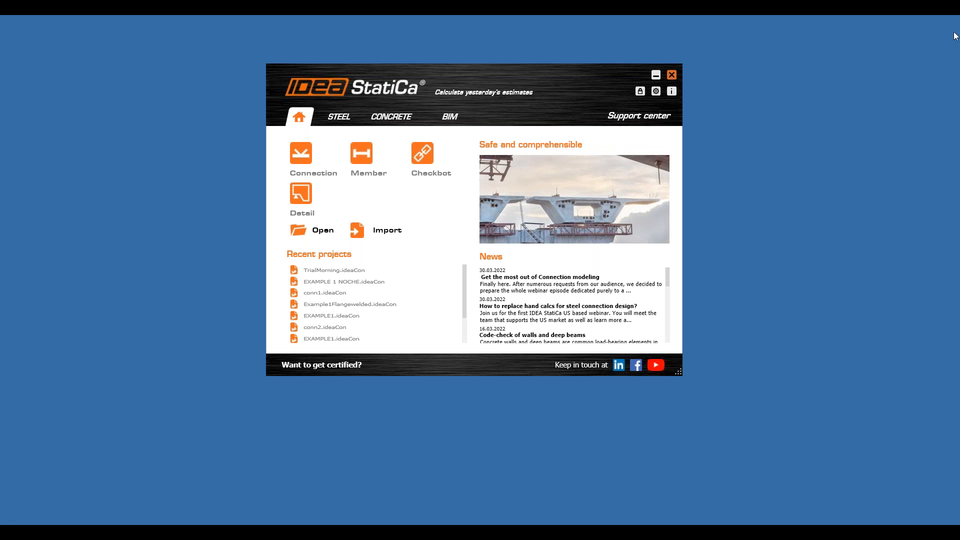
Start a new Connection project and pick the geometry with a continuous I-section column and one I-section beam framing into its web
click(296, 170)
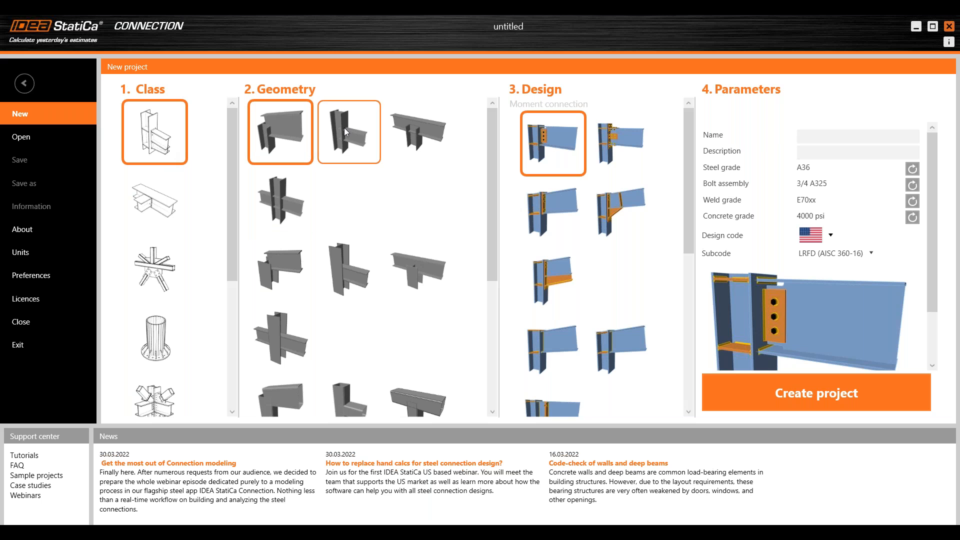
scroll(390, 210, down, 2)
scroll(390, 209, down, 2)
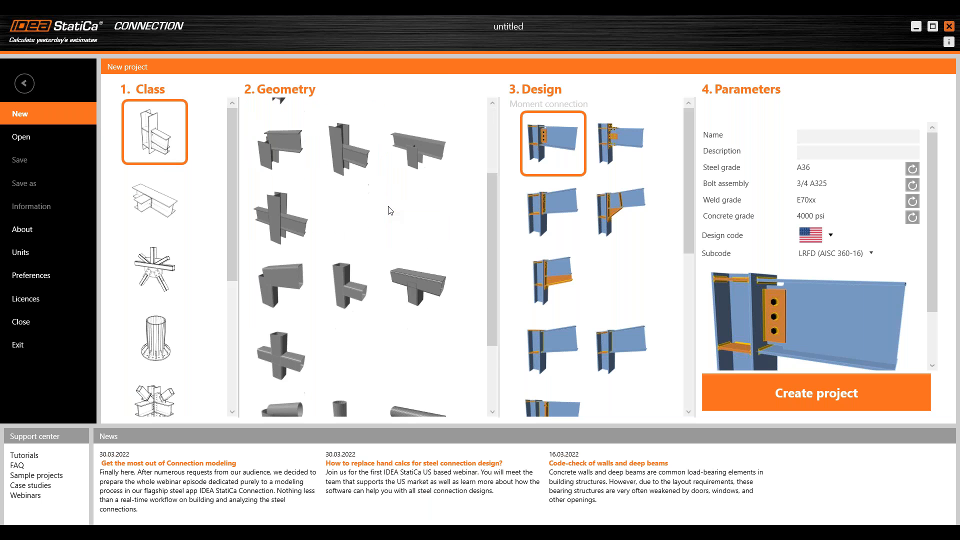
scroll(390, 210, down, 2)
scroll(390, 209, down, 2)
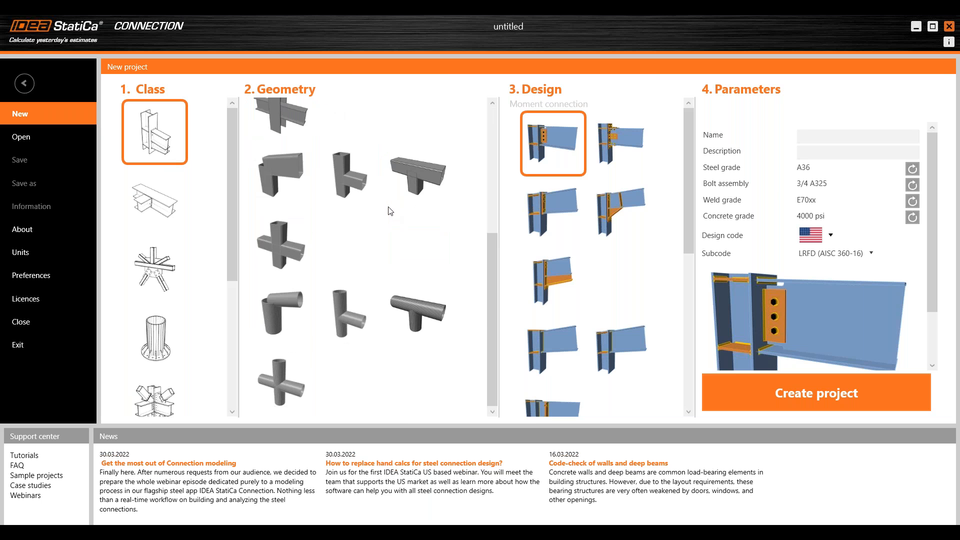
scroll(387, 213, up, 6)
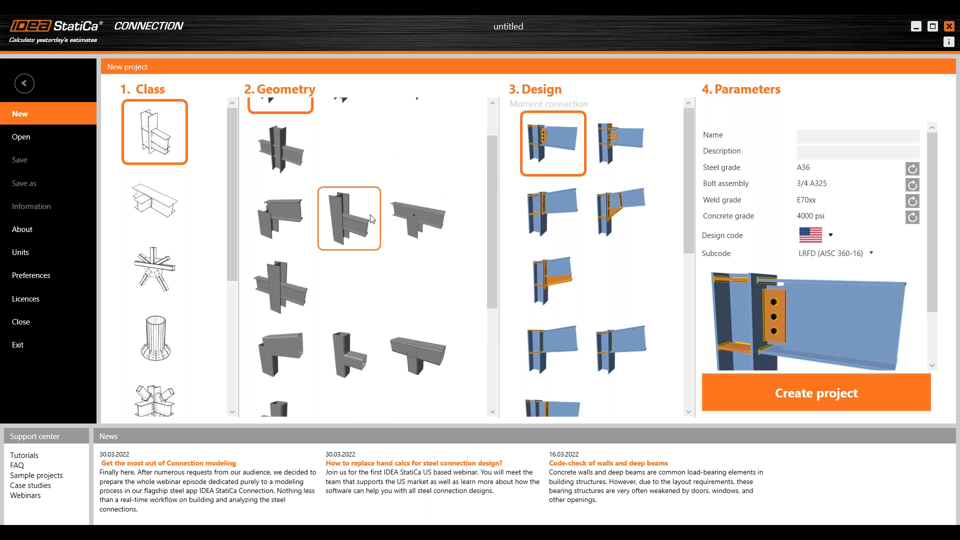
click(360, 215)
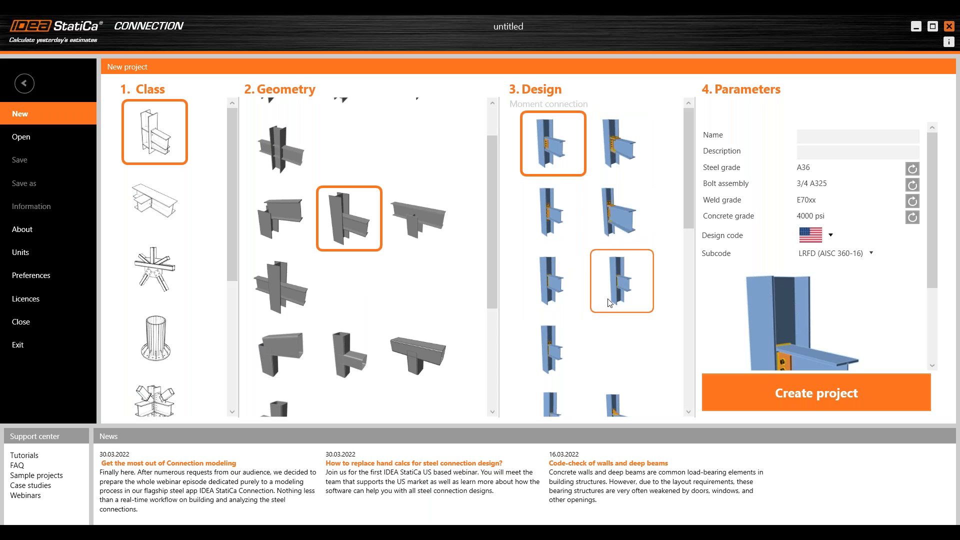
Choose the blank connection design for this geometry and create the project
scroll(615, 376, down, 3)
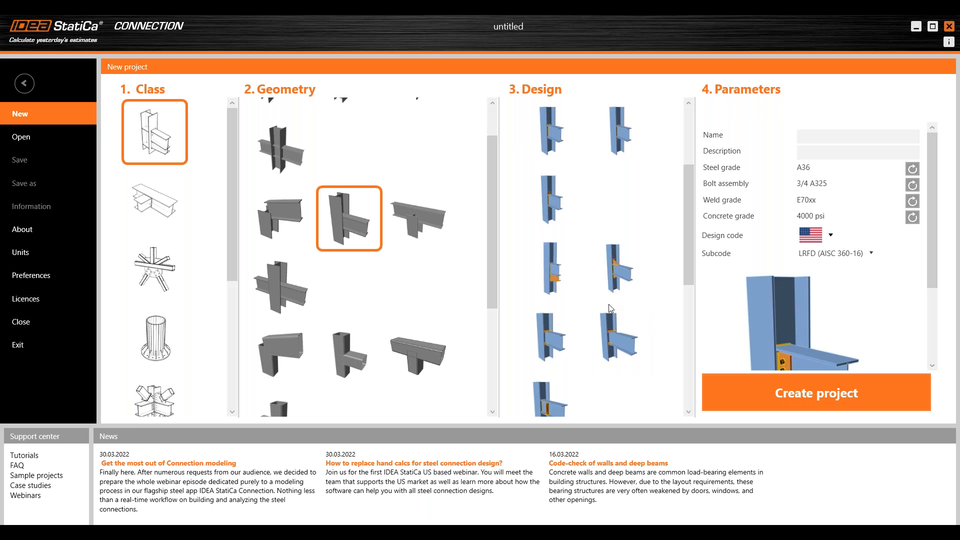
scroll(608, 304, down, 1)
scroll(619, 324, down, 1)
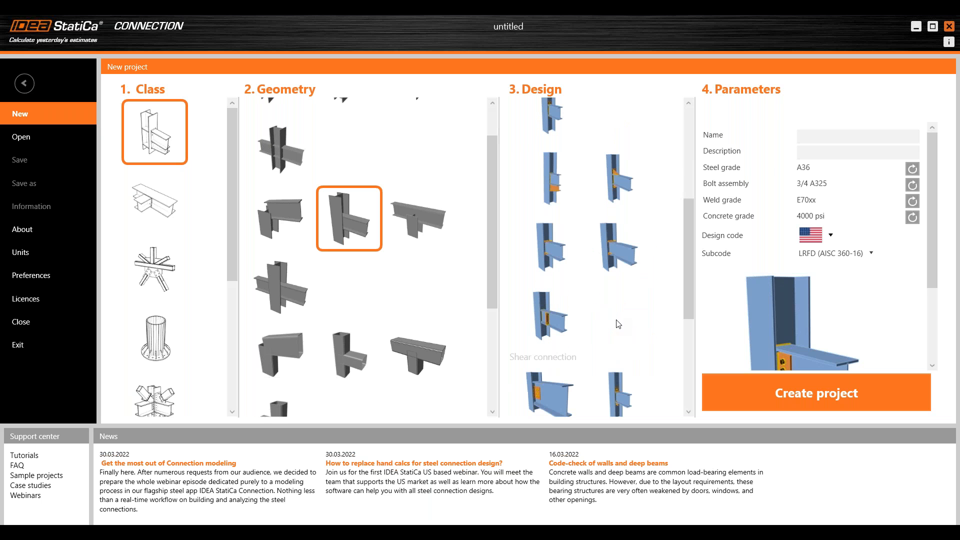
click(621, 199)
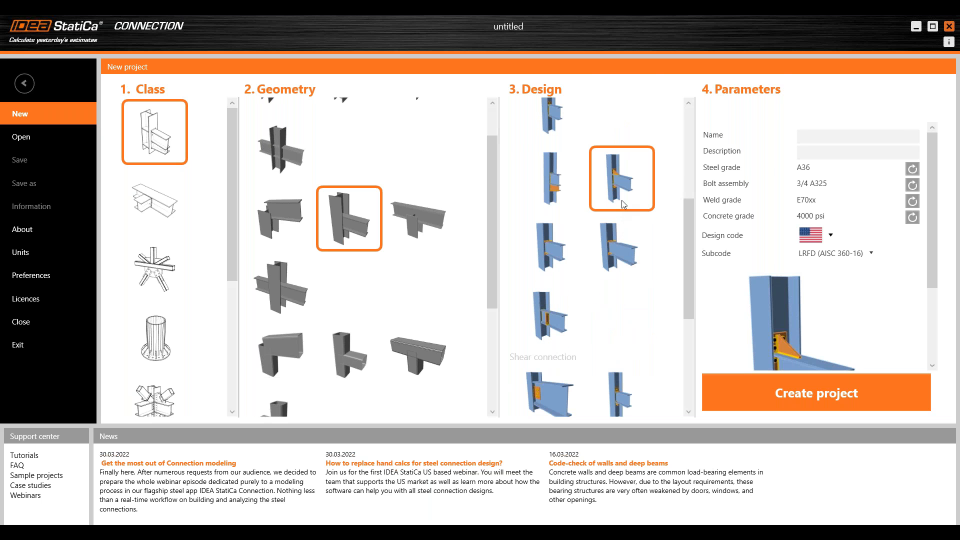
scroll(807, 290, down, 1)
scroll(806, 290, down, 1)
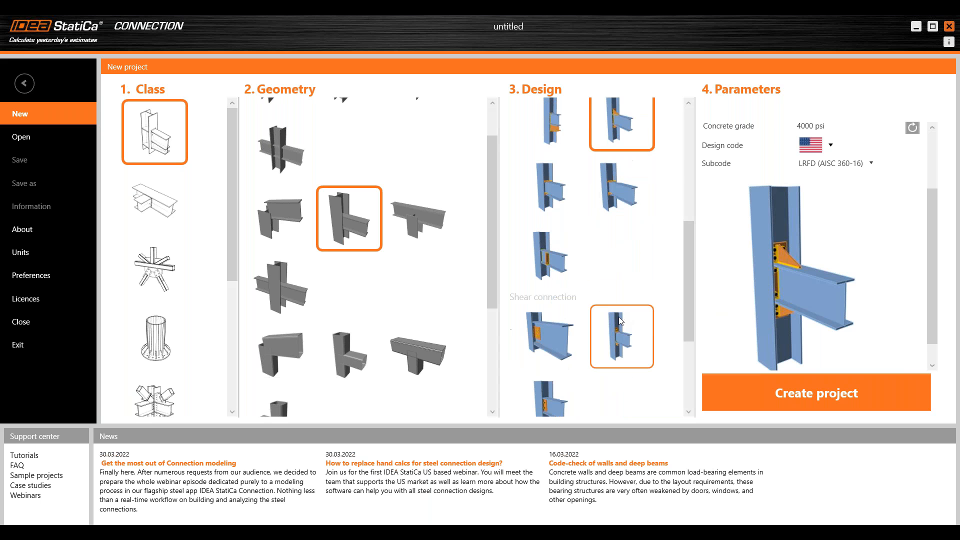
scroll(619, 315, down, 3)
scroll(620, 318, down, 1)
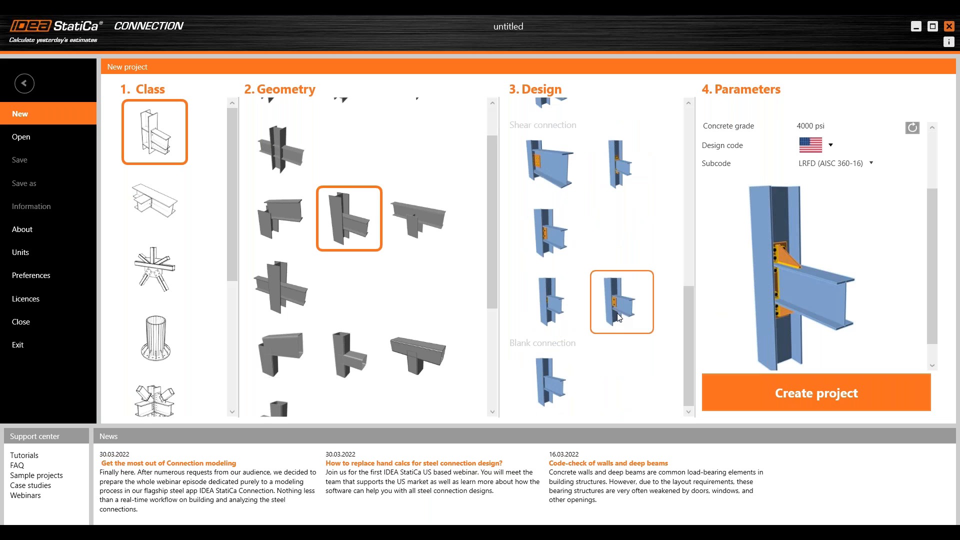
click(559, 373)
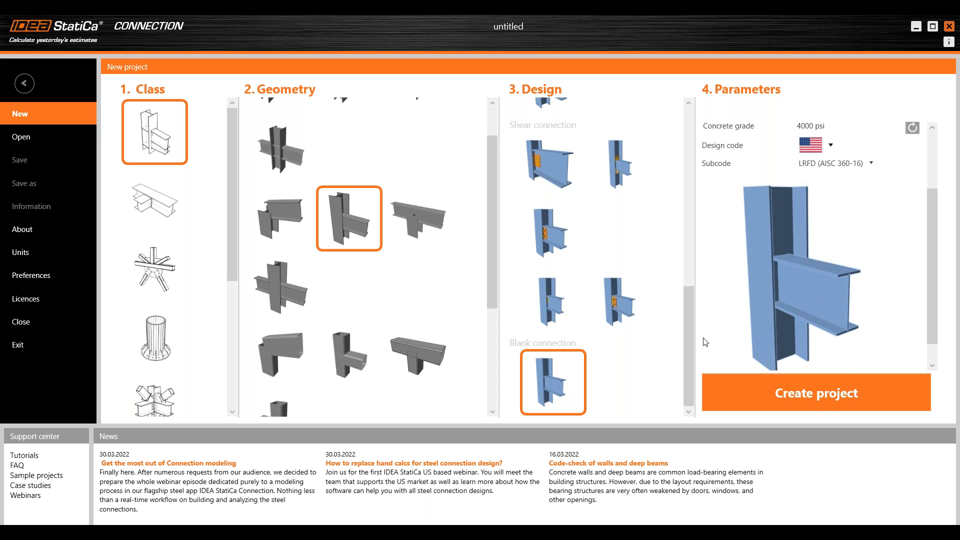
scroll(808, 299, up, 2)
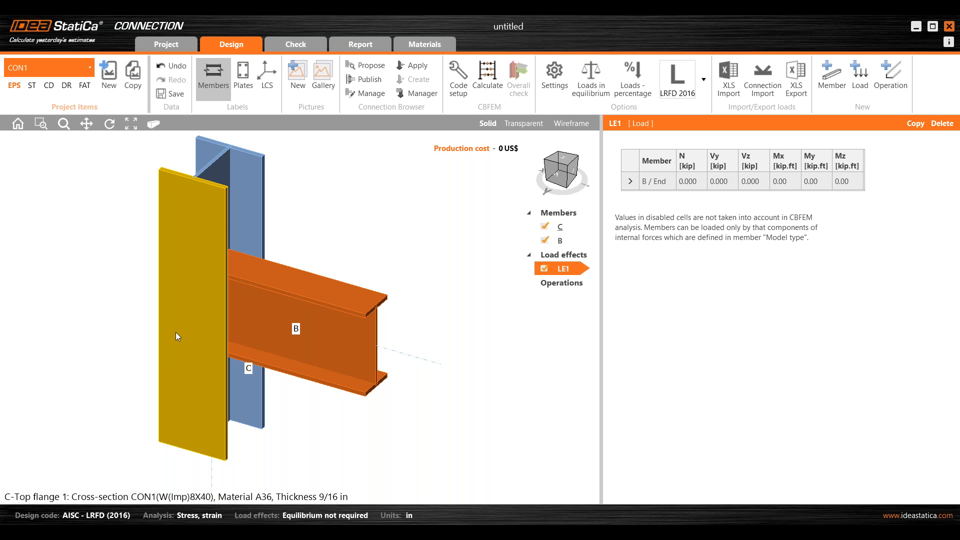
Start a new rolled I cross-section for column C and open the library of shapes for it
click(222, 218)
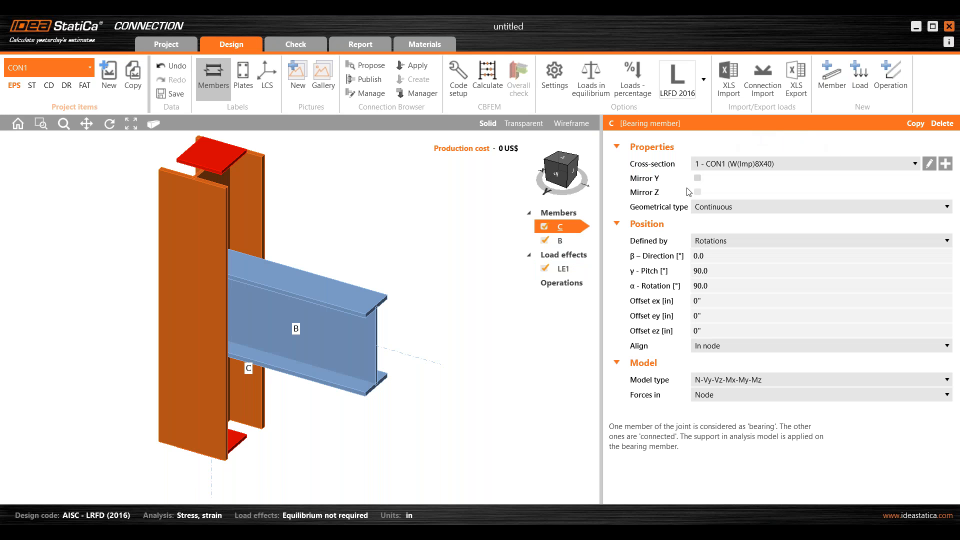
mouse_move(631, 259)
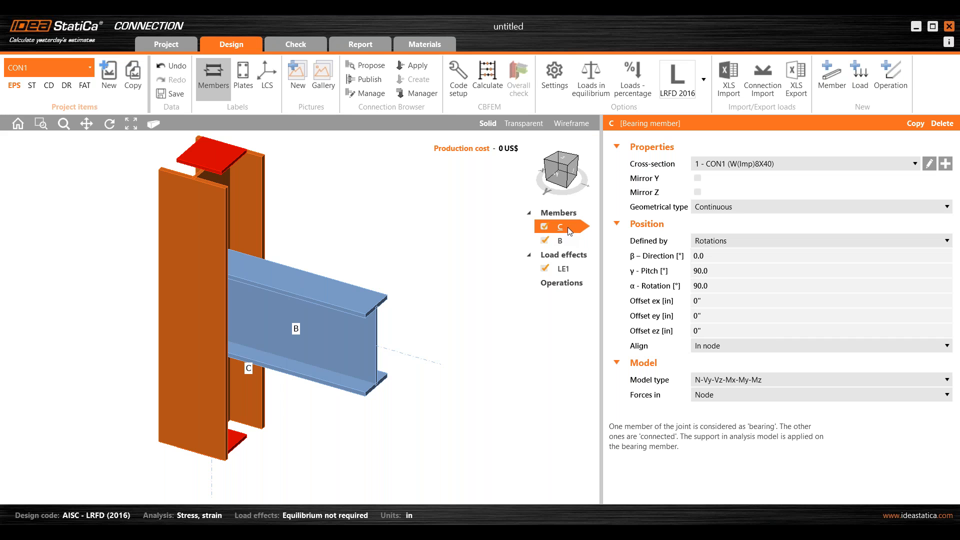
right_click(561, 228)
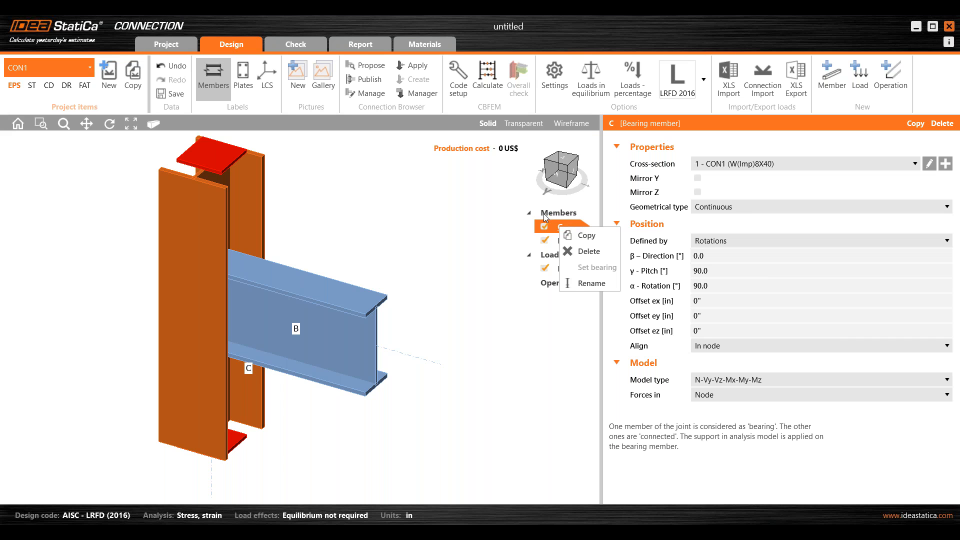
click(563, 223)
click(945, 164)
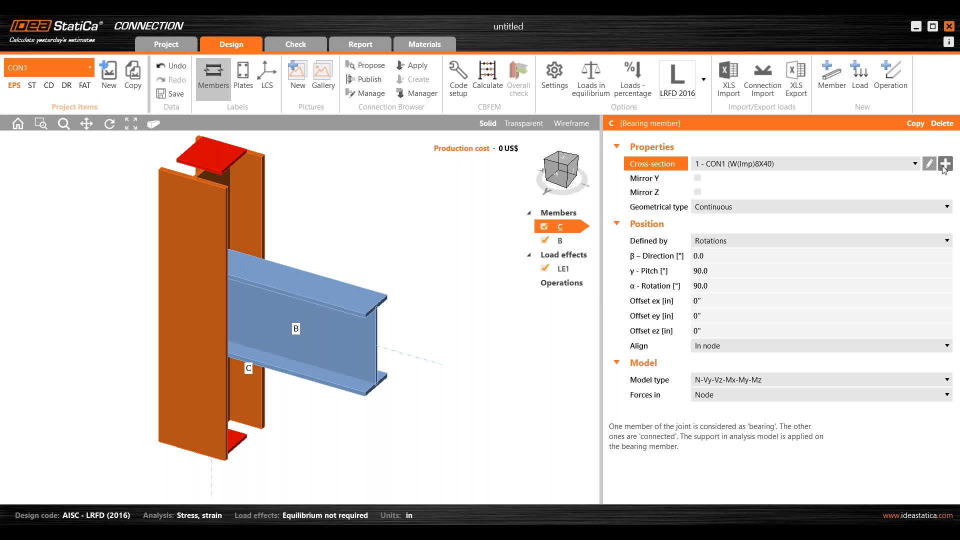
click(324, 193)
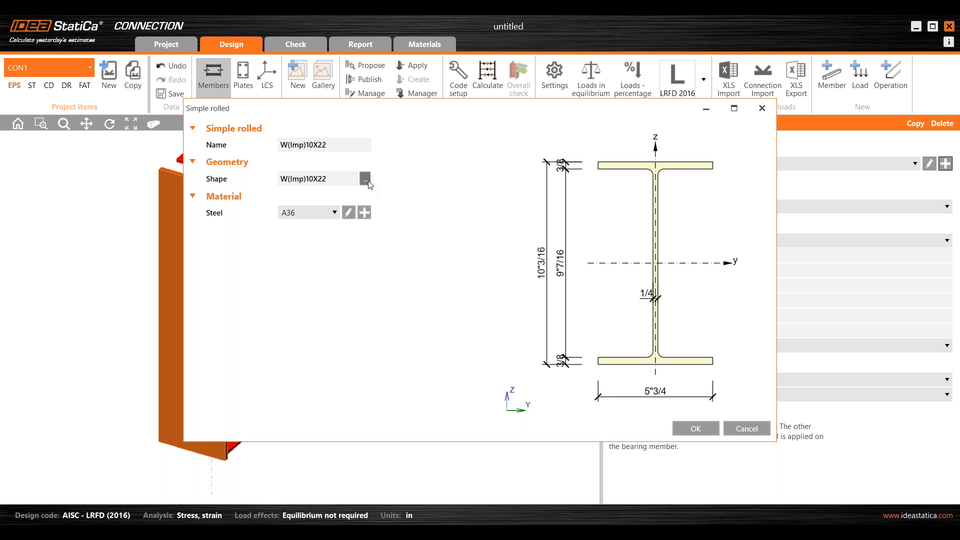
click(368, 181)
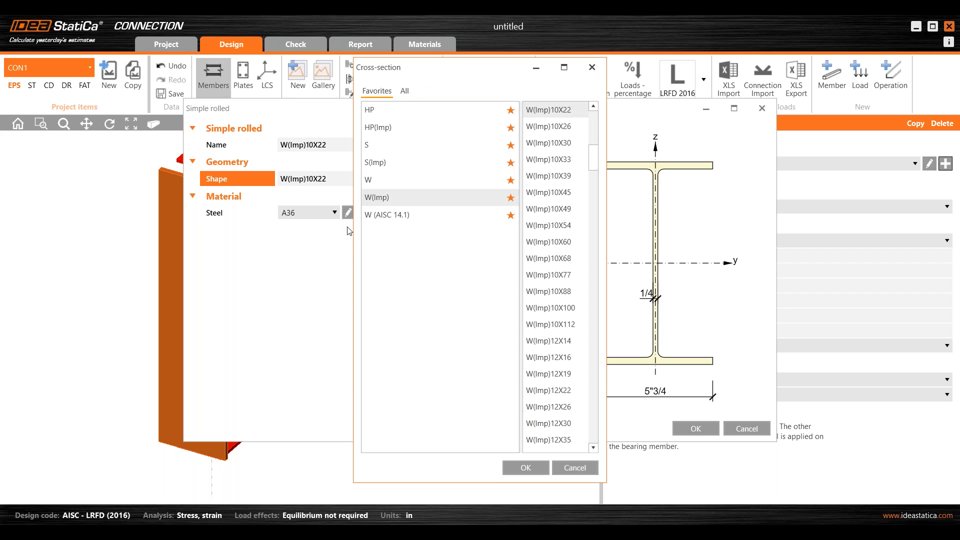
Look through the section families available in the favorites and in the full shape library
click(404, 220)
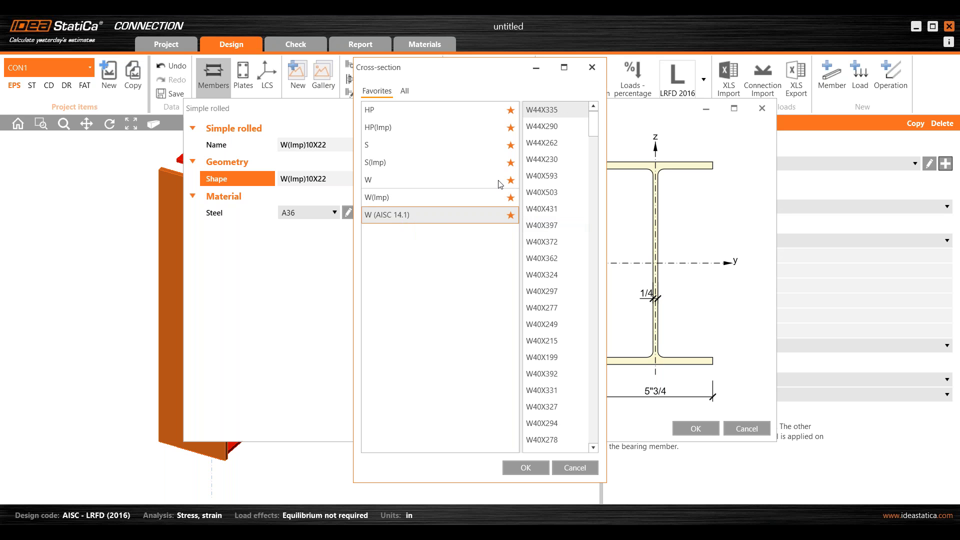
click(406, 100)
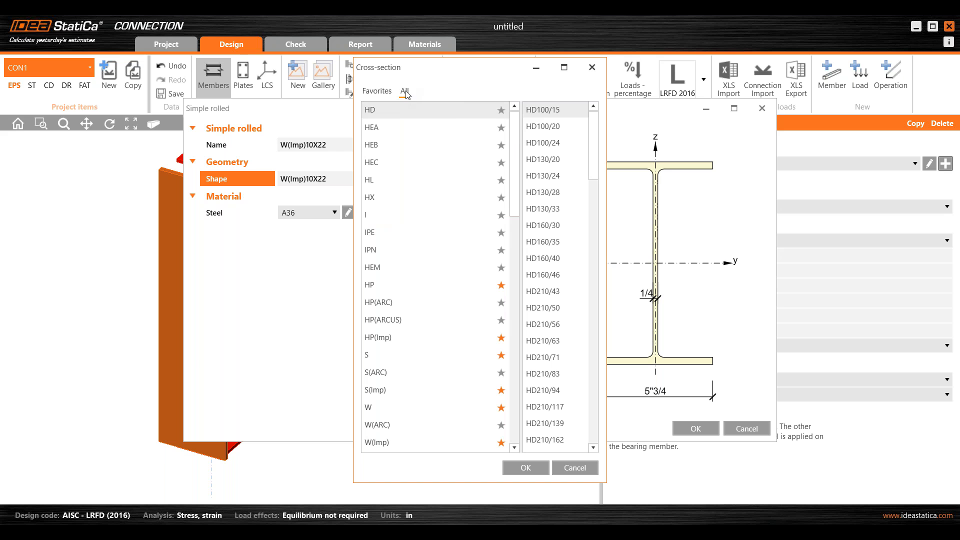
scroll(432, 215, down, 6)
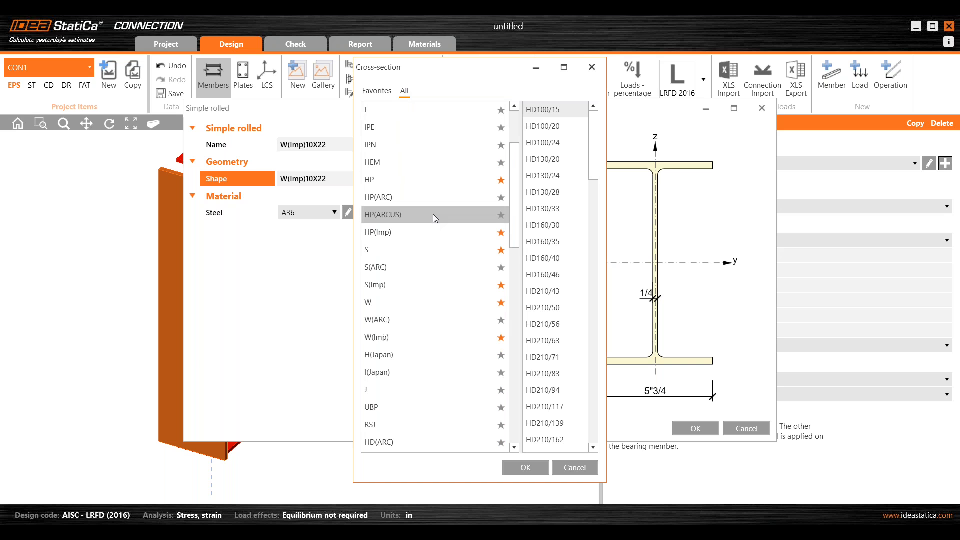
scroll(433, 224, down, 3)
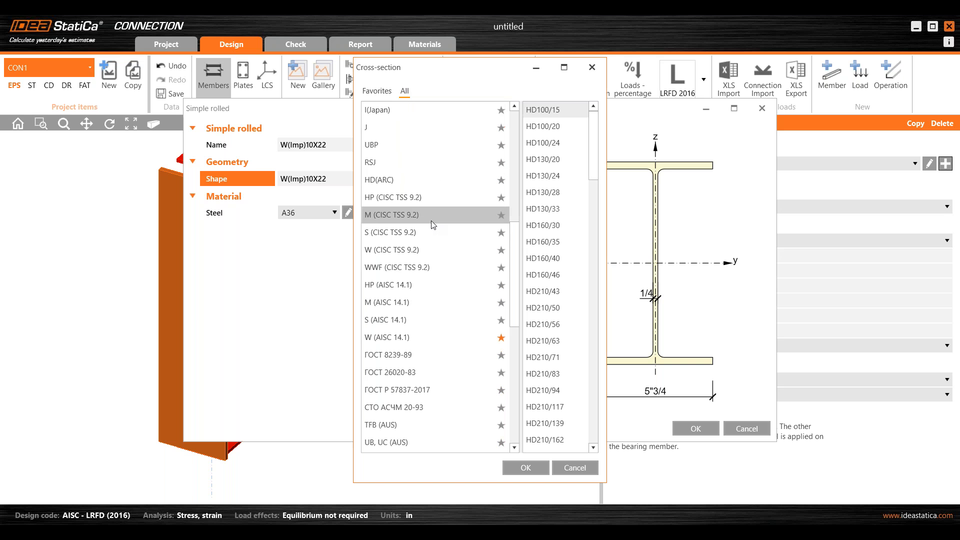
click(384, 92)
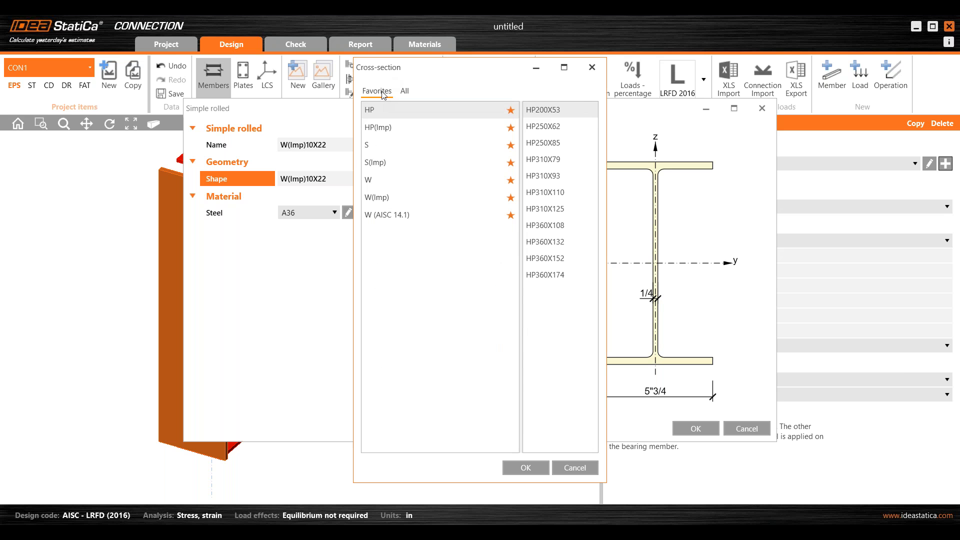
click(405, 216)
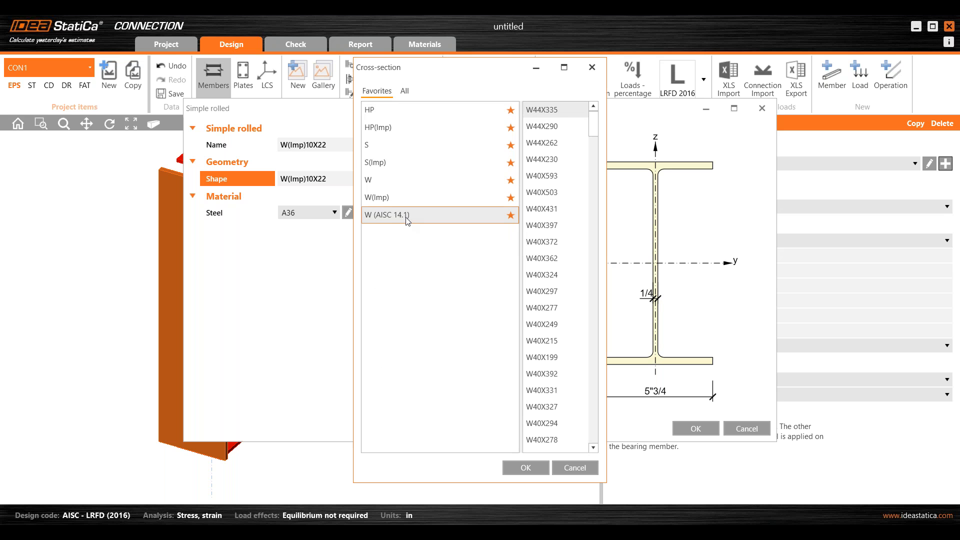
click(404, 95)
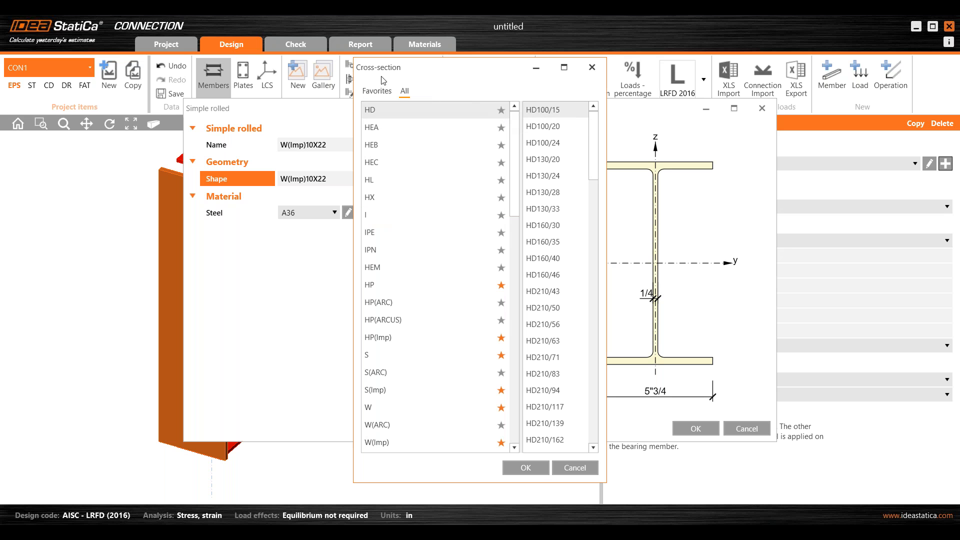
click(384, 92)
Set the column's shape to W14X53 from the W (AISC 14.1) family
click(400, 215)
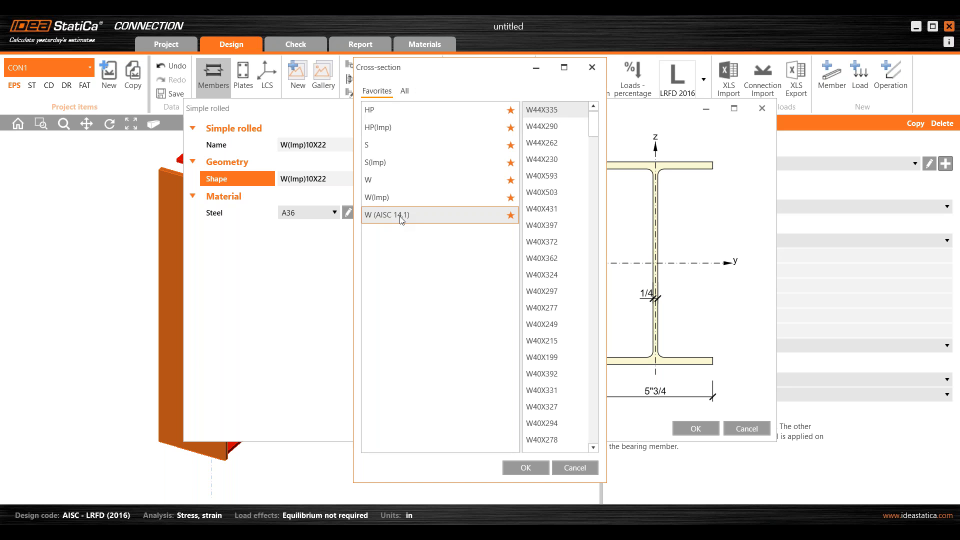
click(597, 175)
click(598, 234)
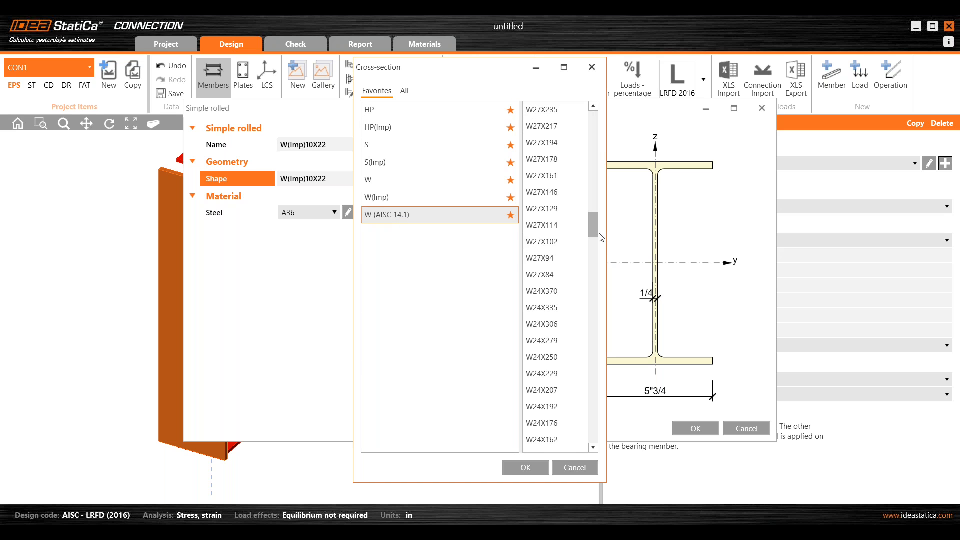
drag(594, 226, 587, 358)
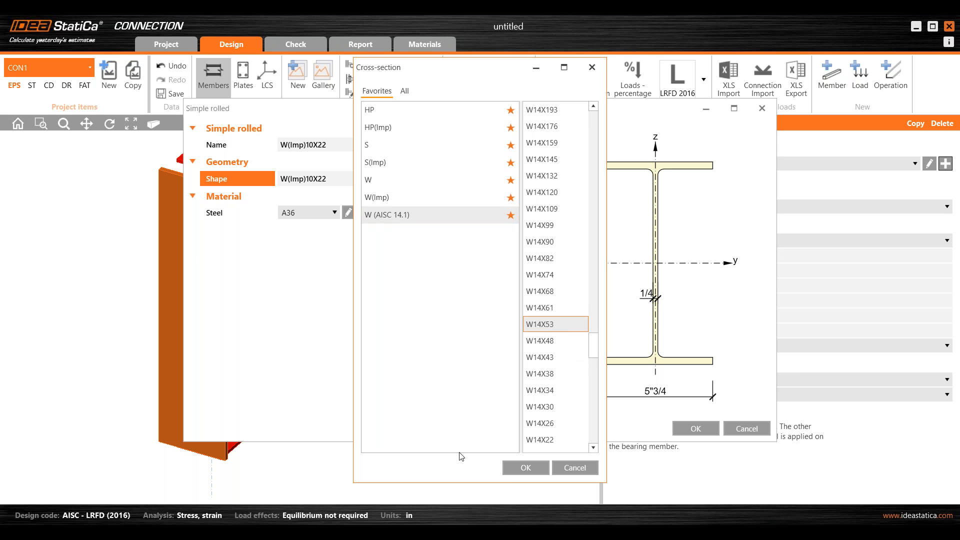
click(511, 470)
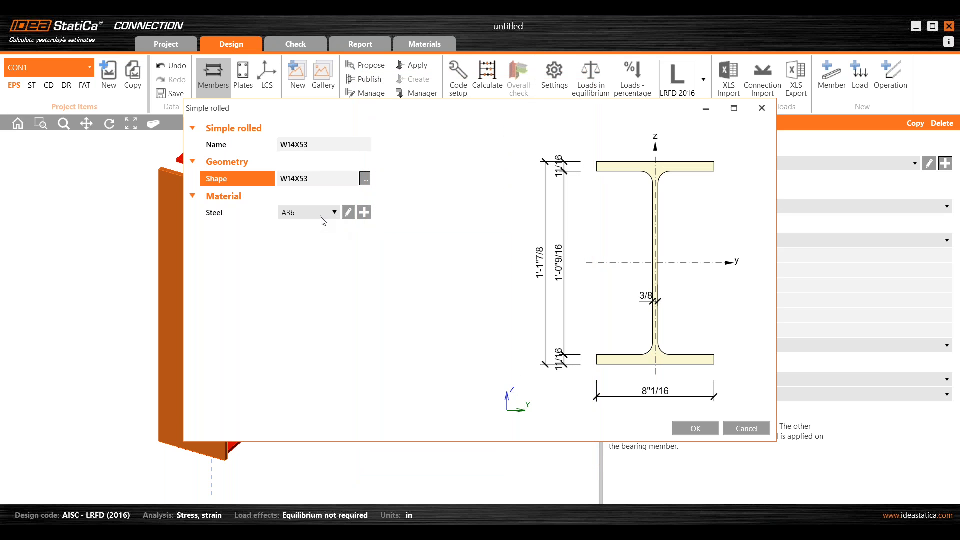
Set the steel grade of the W14X53 section to A992 and apply the new cross-section to column C
click(364, 213)
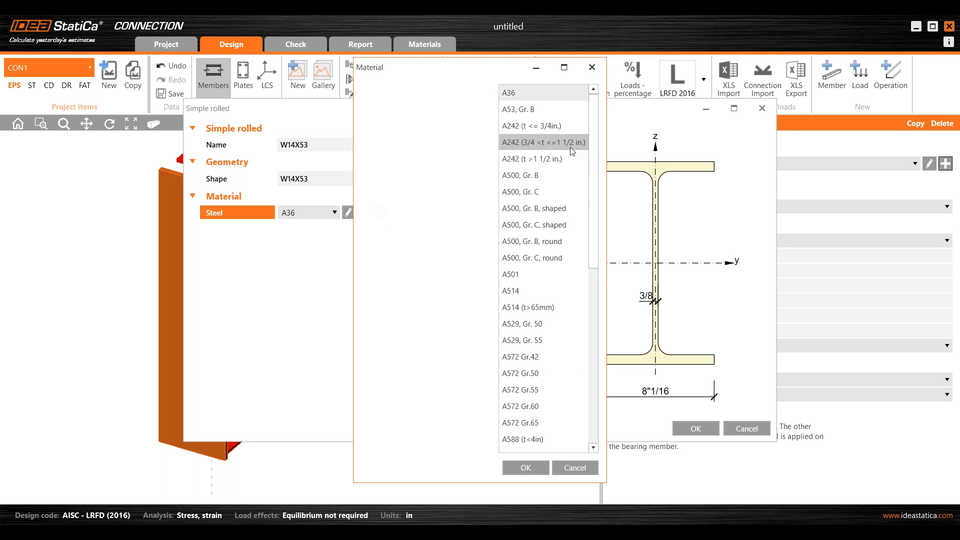
scroll(544, 319, down, 6)
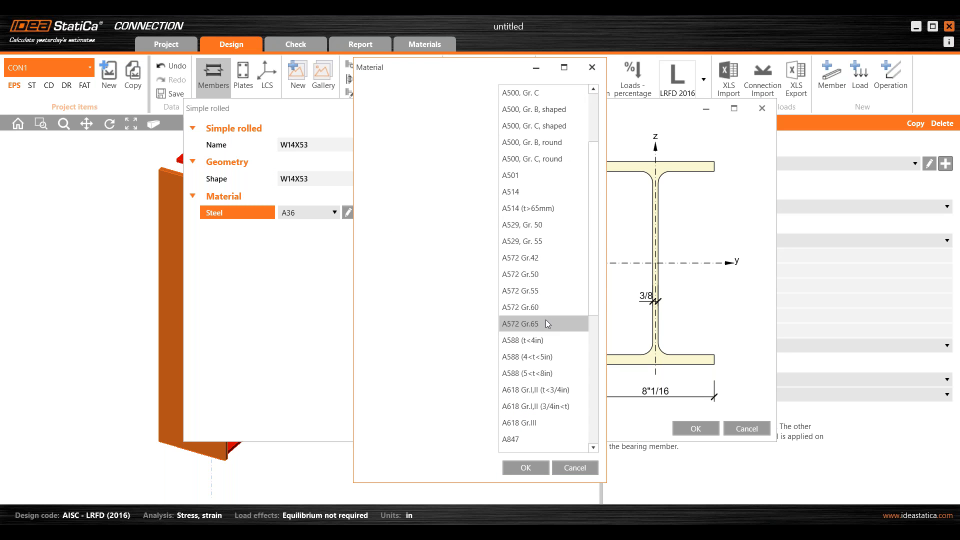
scroll(547, 323, down, 1)
click(519, 292)
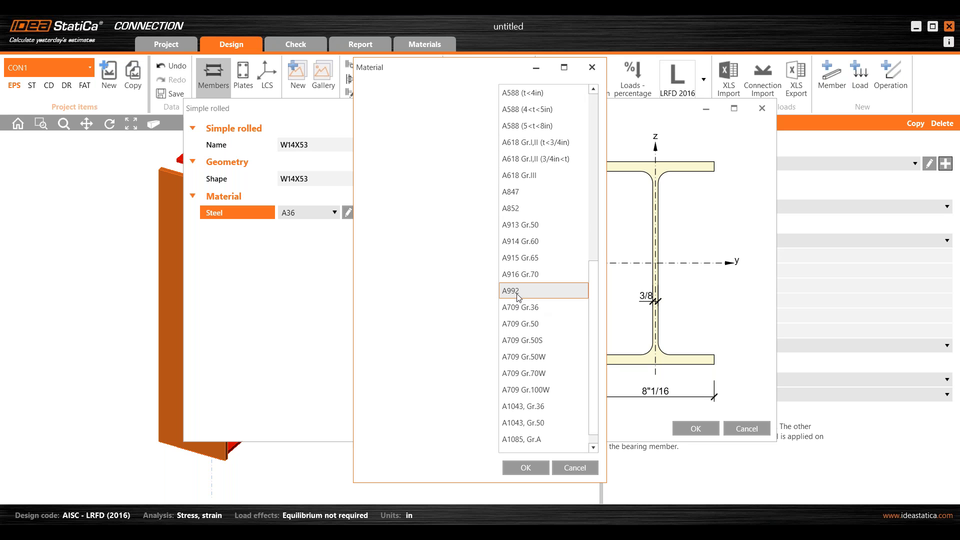
click(522, 467)
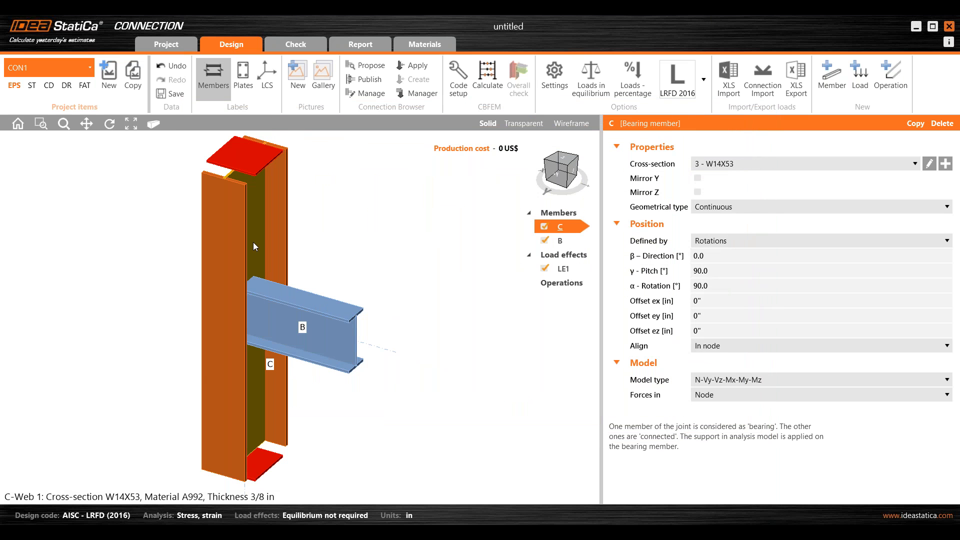
Give beam B a new rolled I cross-section with the W14X48 shape from the W (AISC 14.1) family
click(327, 319)
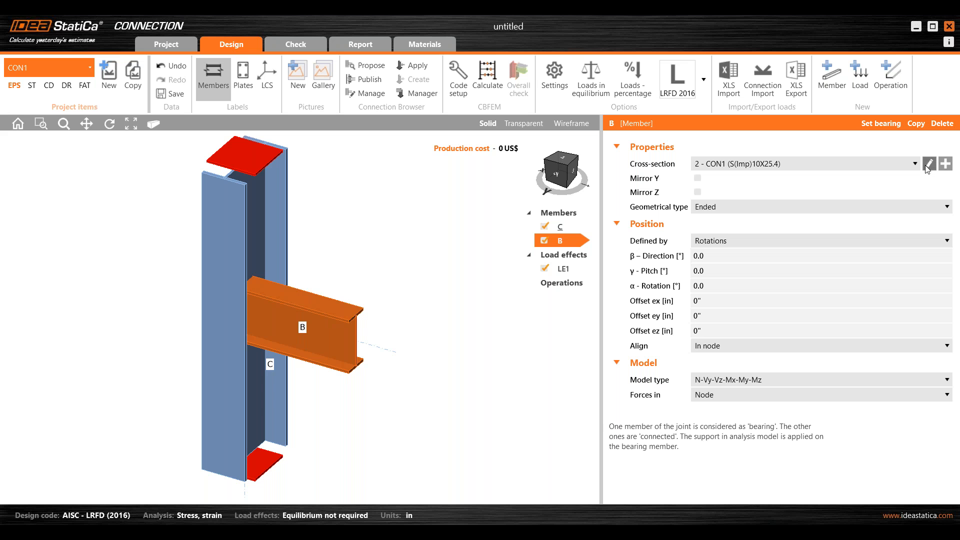
click(944, 164)
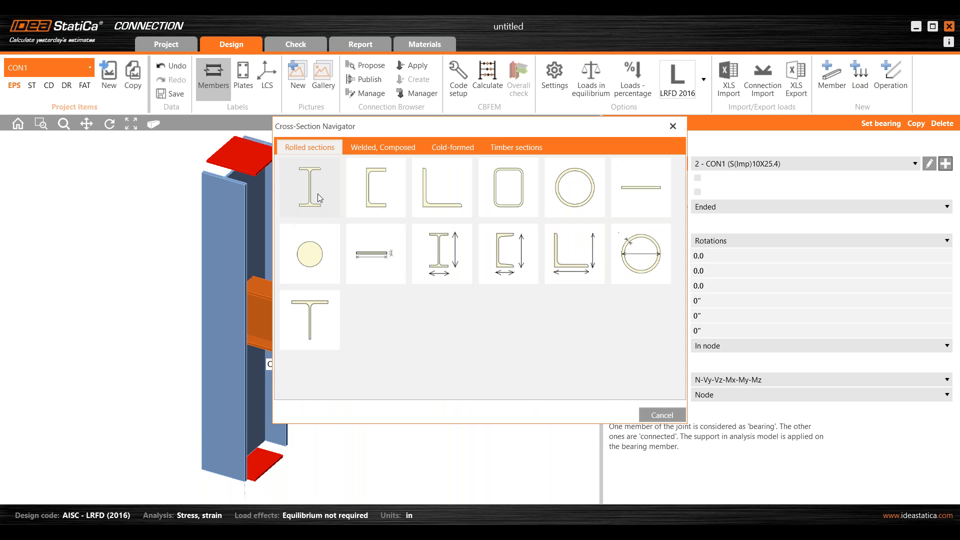
click(317, 193)
click(364, 178)
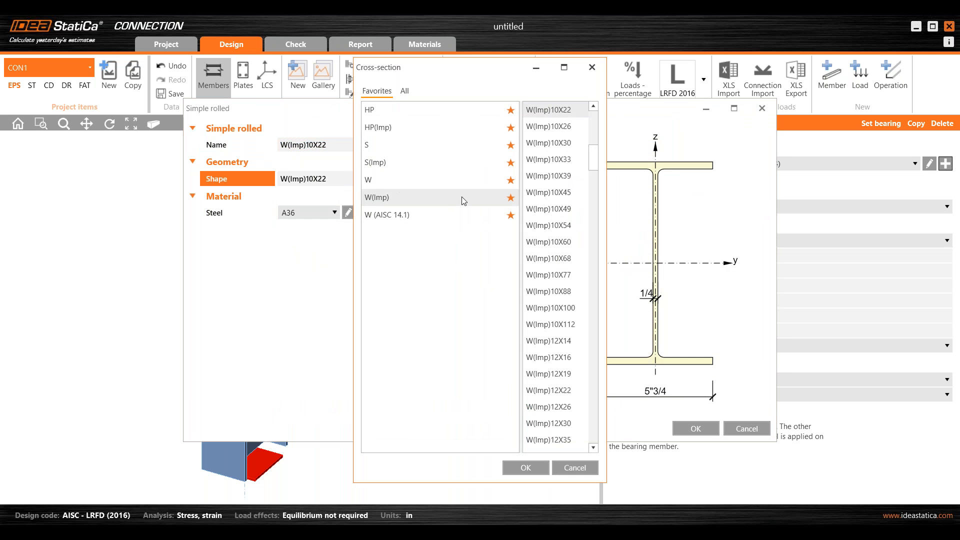
click(424, 217)
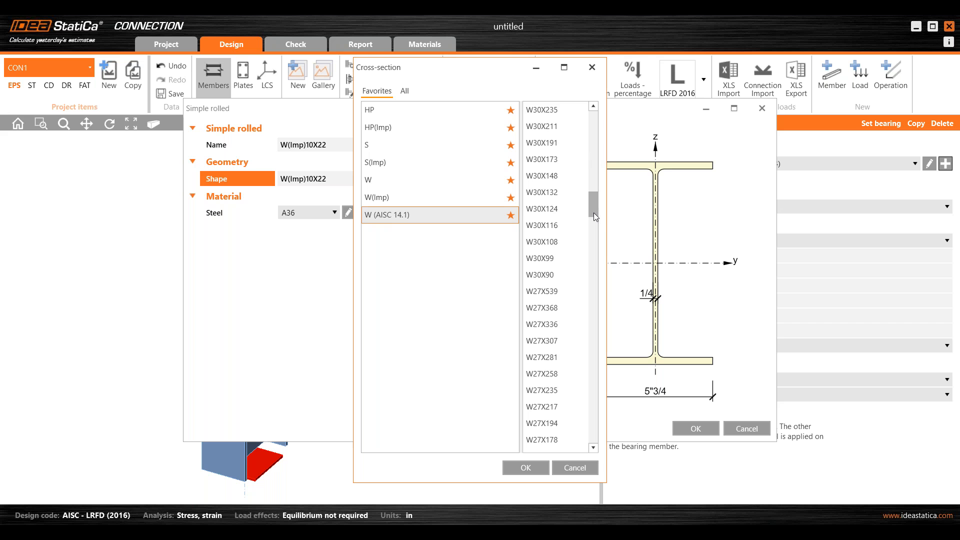
drag(594, 217, 590, 340)
click(544, 376)
click(512, 471)
click(692, 429)
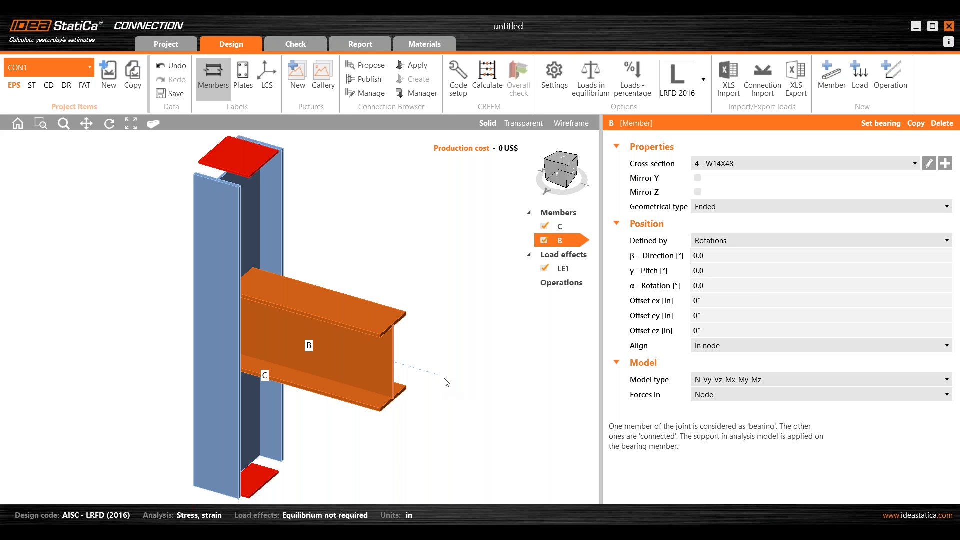
Set the steel grade of beam B's W14X48 cross-section to A992
click(929, 165)
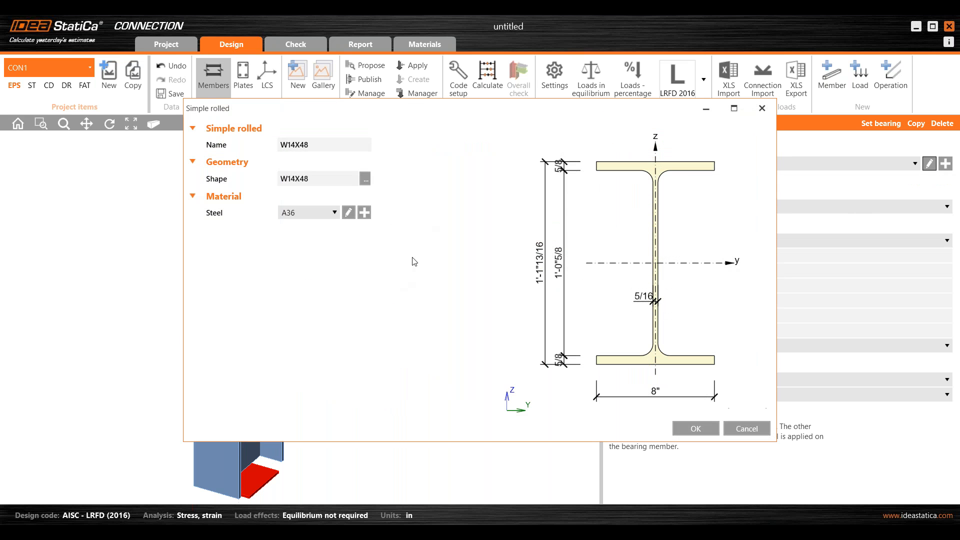
click(300, 214)
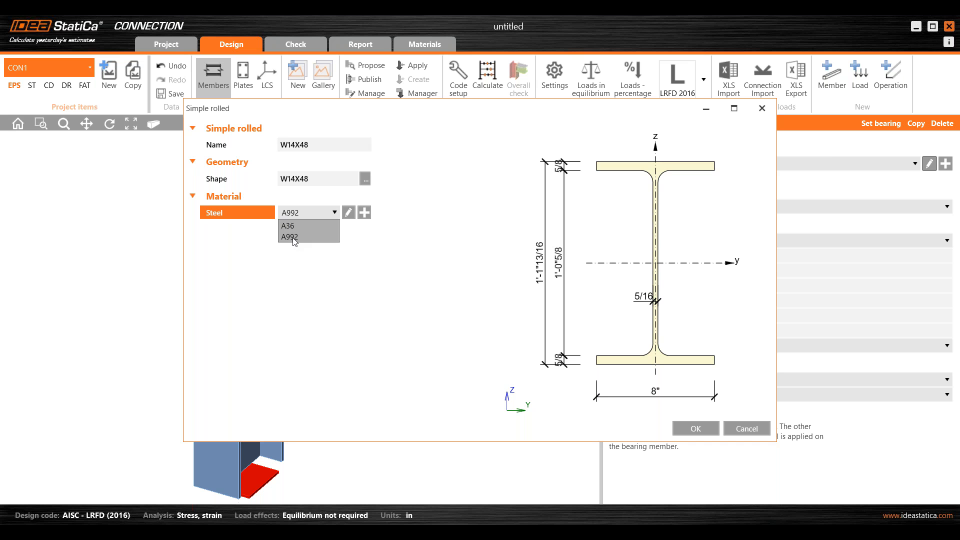
click(293, 237)
click(696, 429)
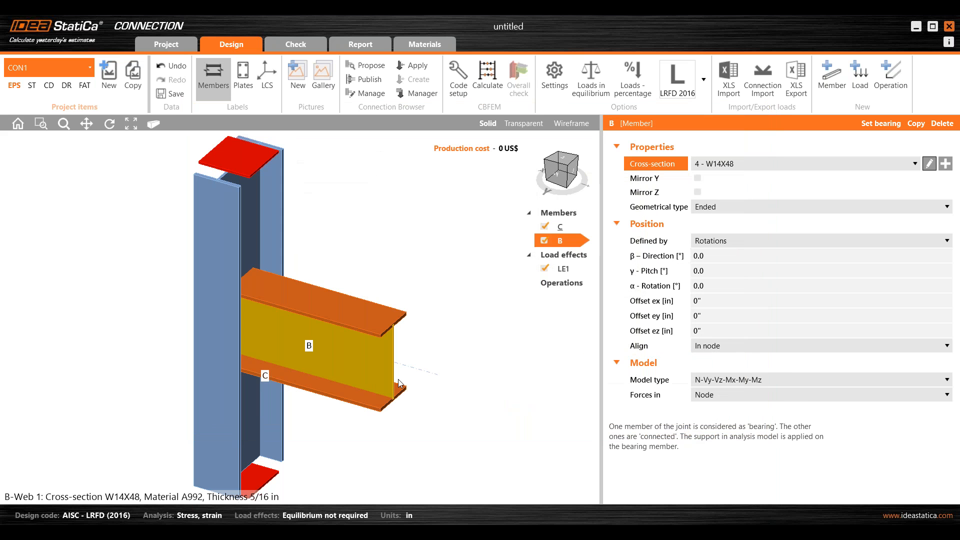
Delete the unused CON1 cross-sections W(Imp)8X40 and S(Imp)10X25.4 from the project's materials
click(773, 163)
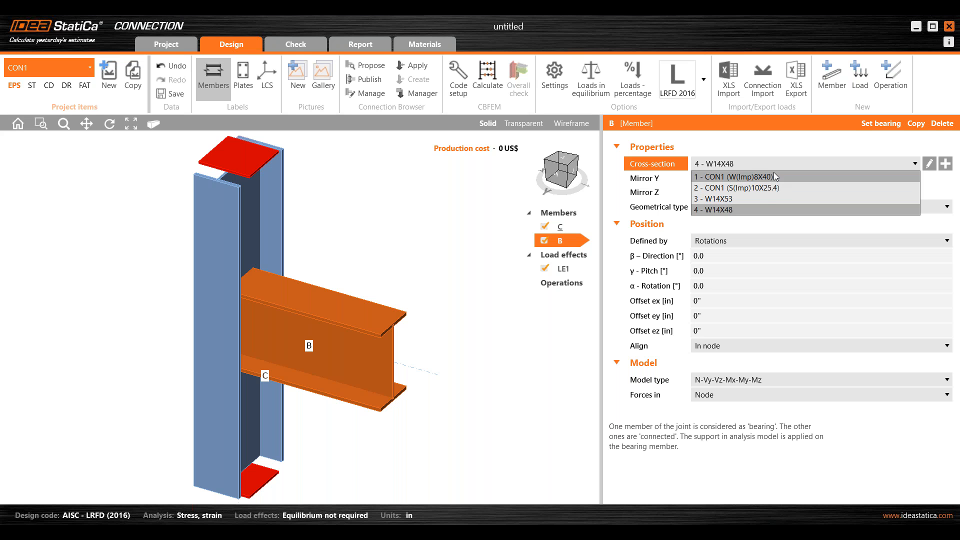
click(442, 223)
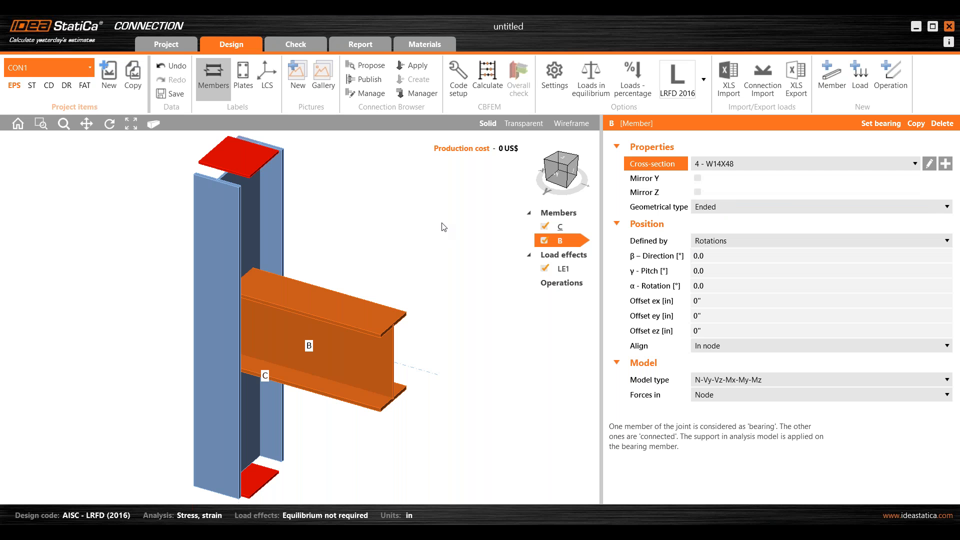
click(424, 44)
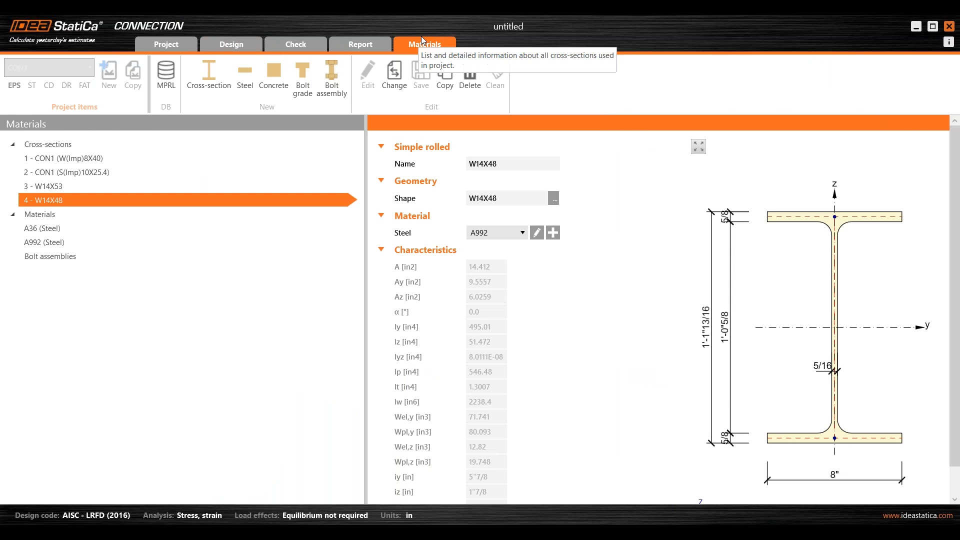
click(91, 158)
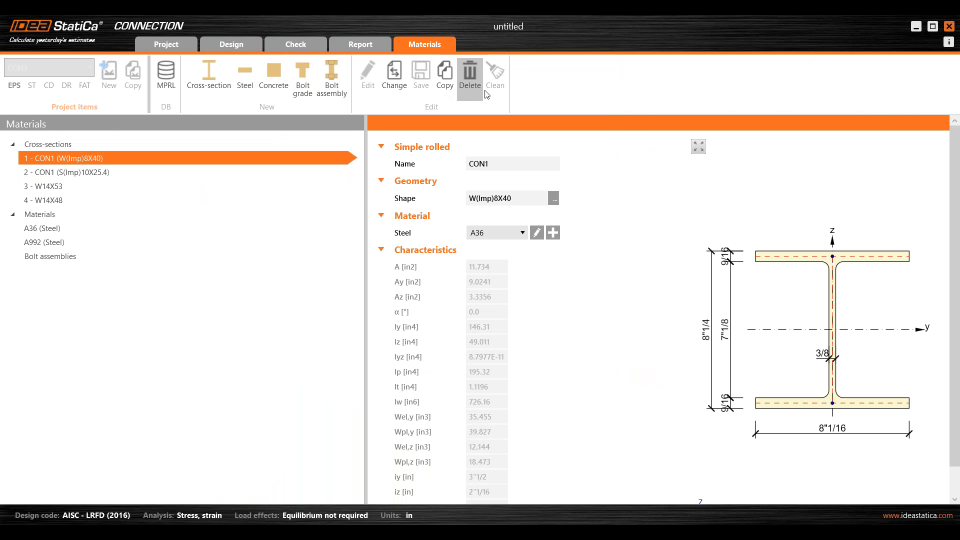
click(467, 80)
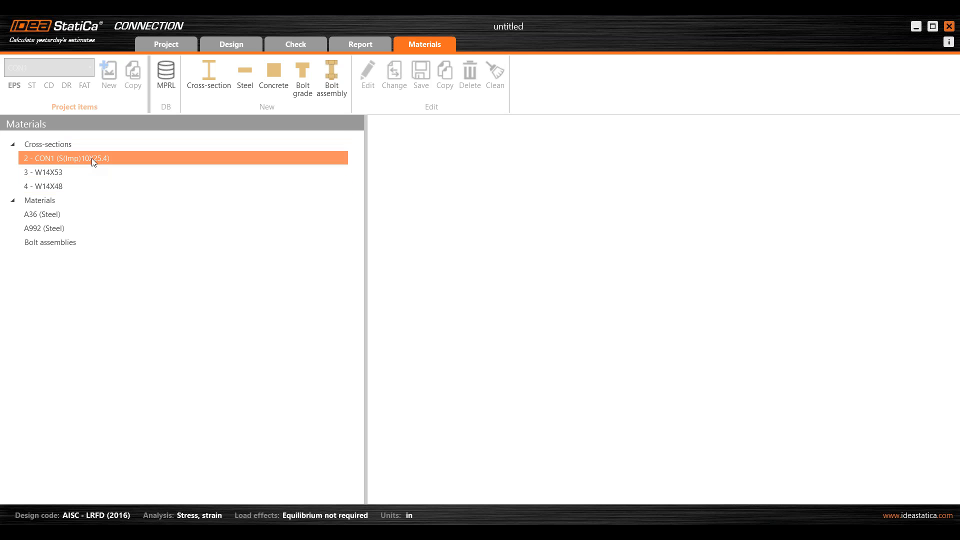
click(466, 82)
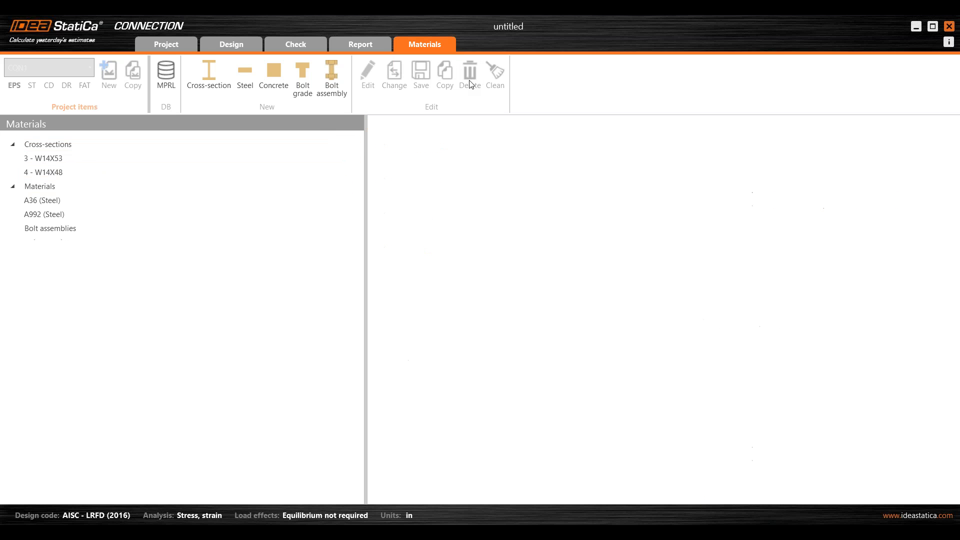
Add a third member to the joint design and set its β direction to 90°
click(223, 43)
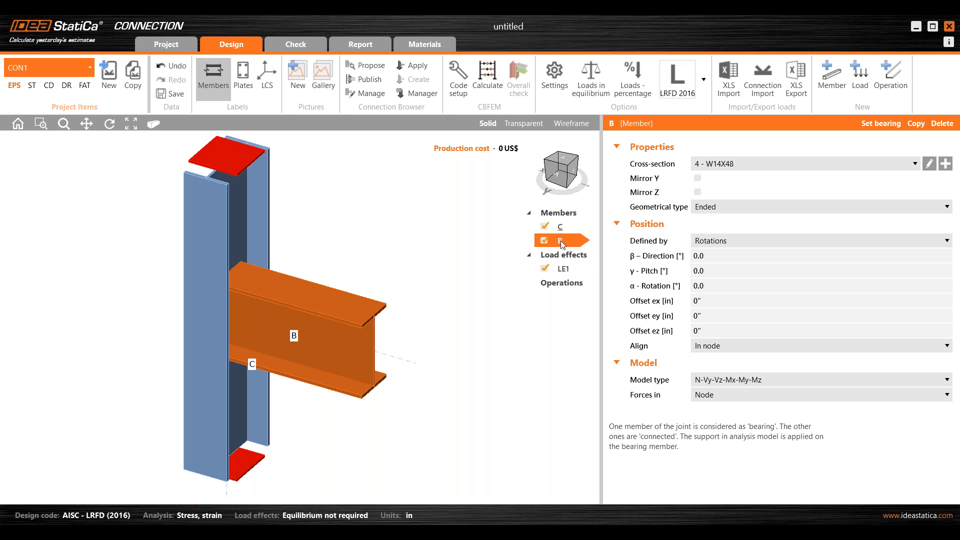
click(830, 86)
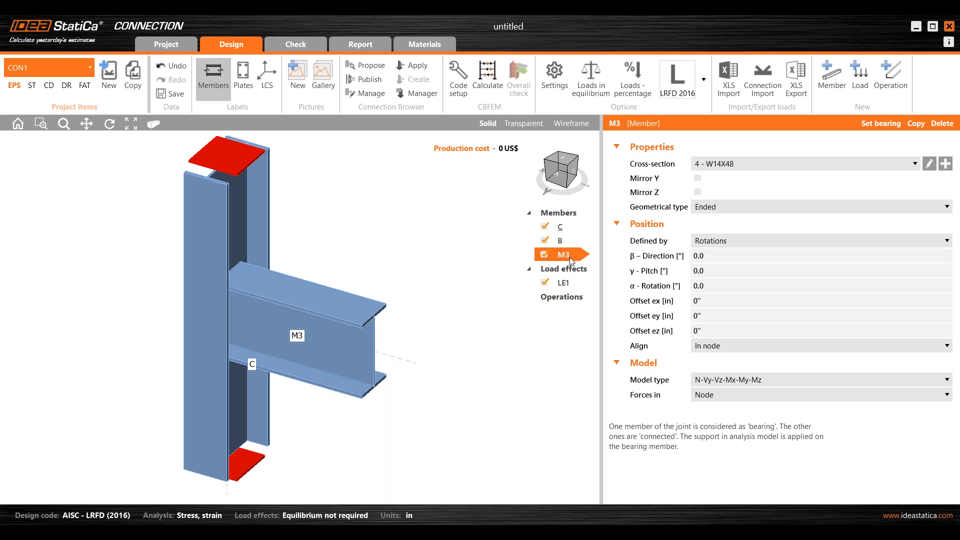
click(732, 256)
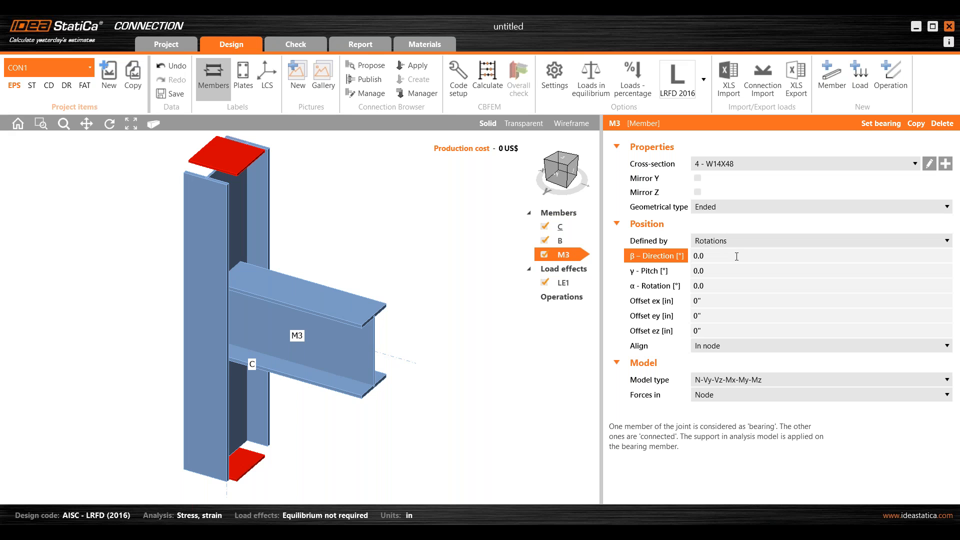
double_click(696, 256)
text(90)
click(733, 274)
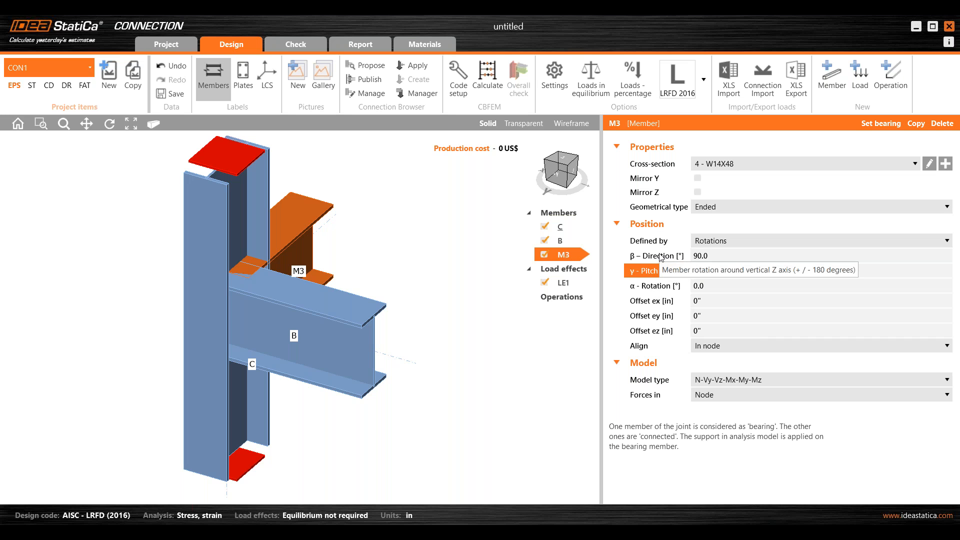
Reverse member M3 by setting its β direction to -90° and check its alignment options
click(694, 256)
click(694, 256)
text(-)
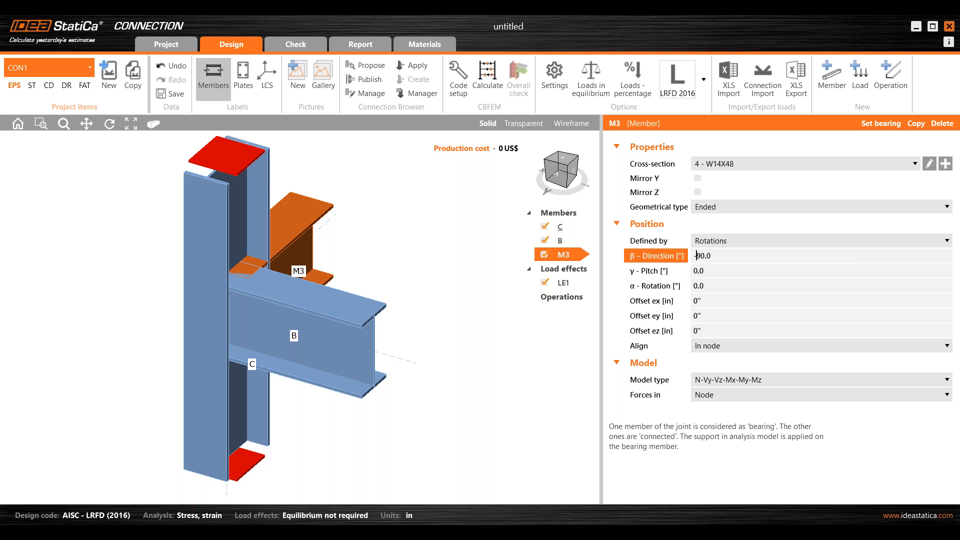
click(718, 272)
middle_drag(204, 375, 281, 368)
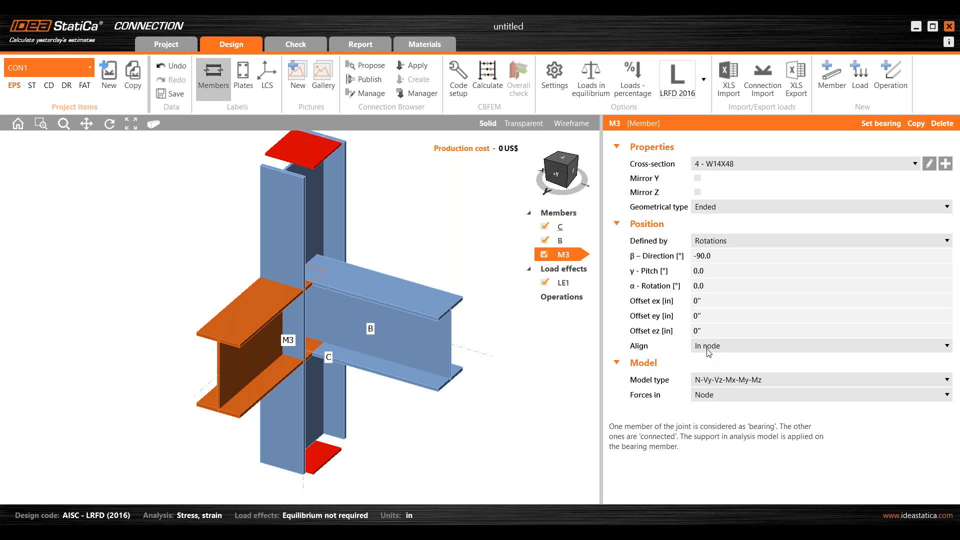
click(730, 347)
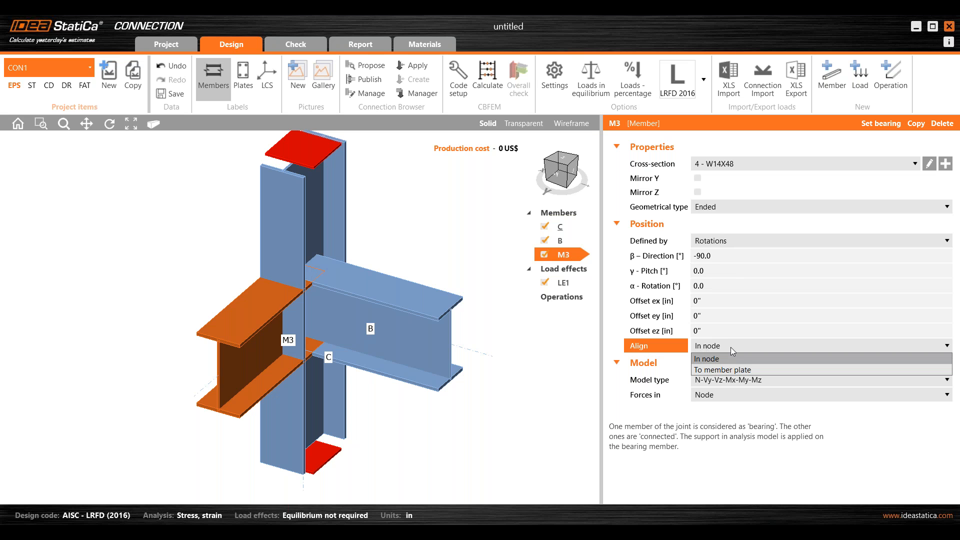
click(730, 347)
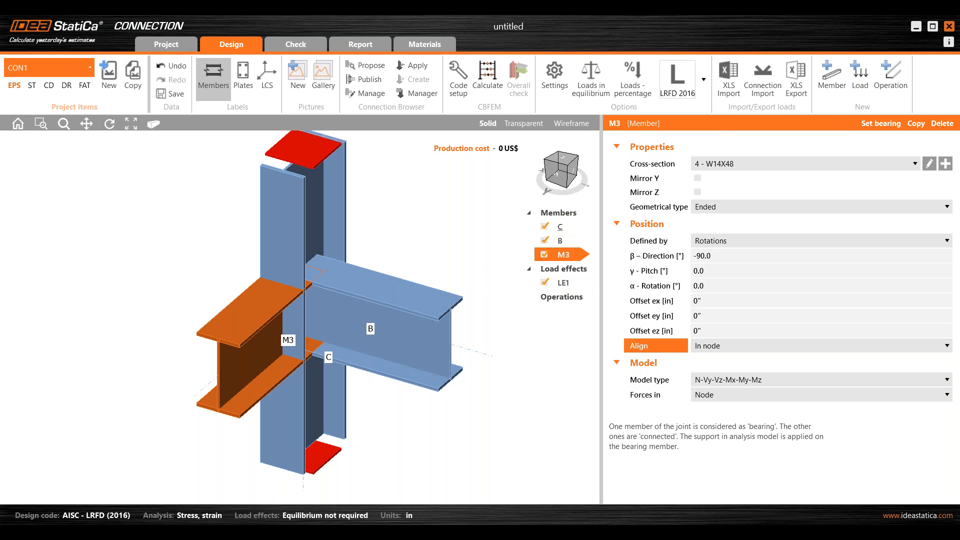
Add a bolted end plate operation using the 3/4 A325 bolt assembly
click(893, 94)
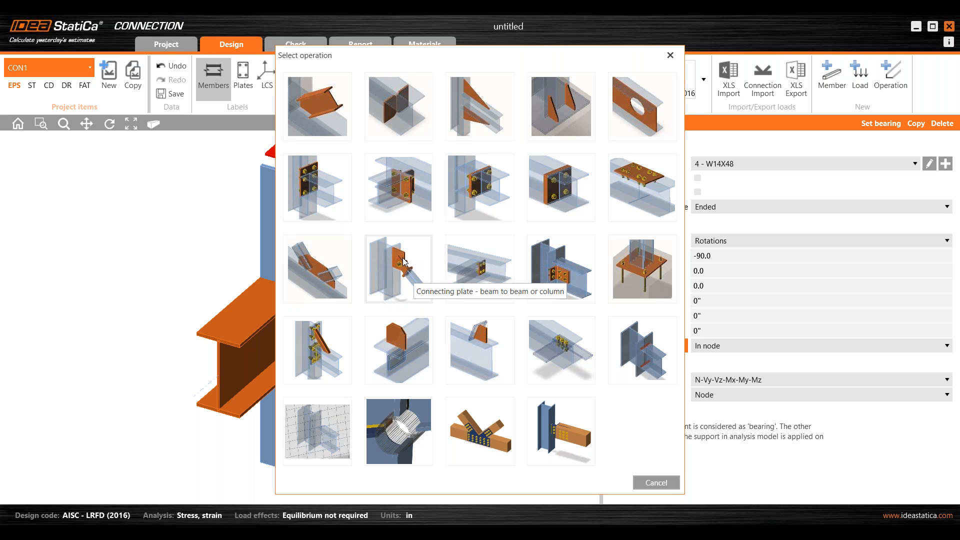
click(320, 208)
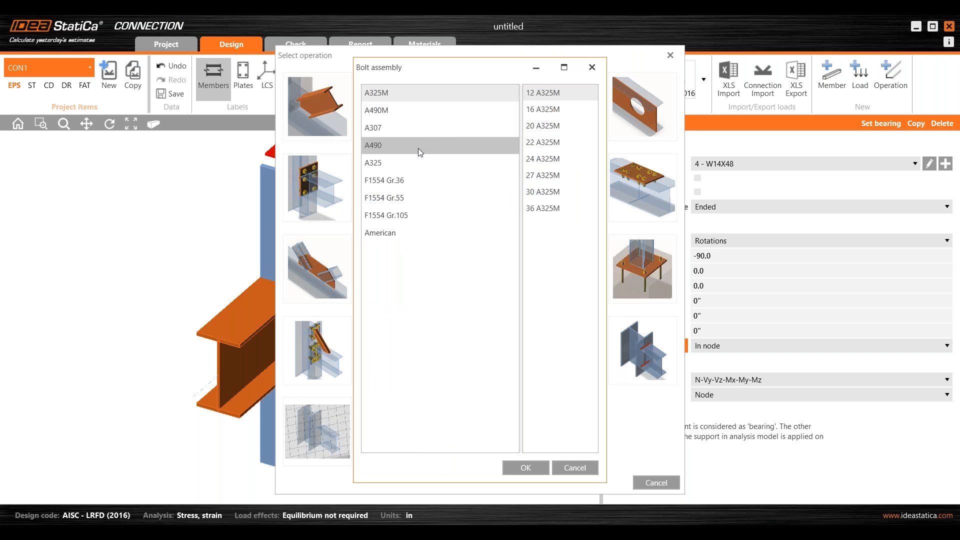
click(392, 163)
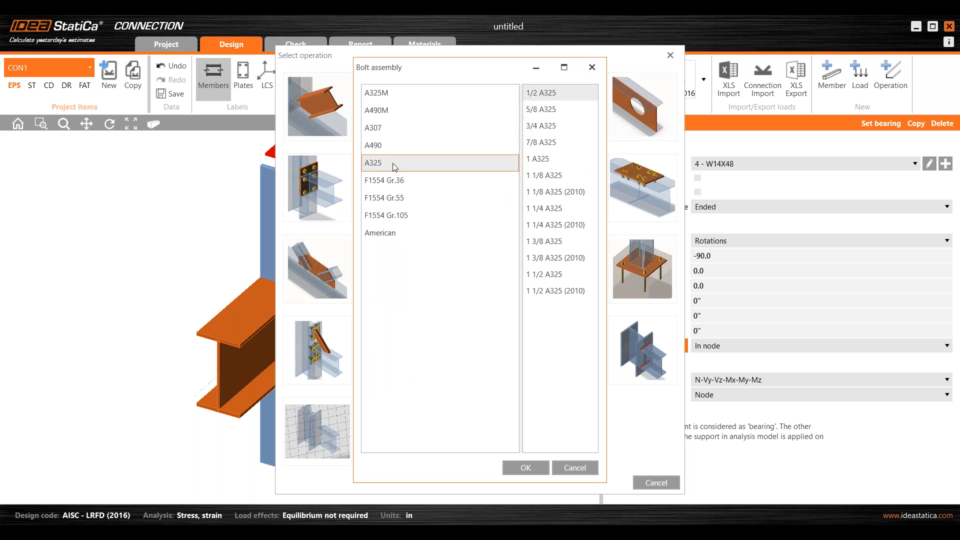
click(552, 125)
click(520, 467)
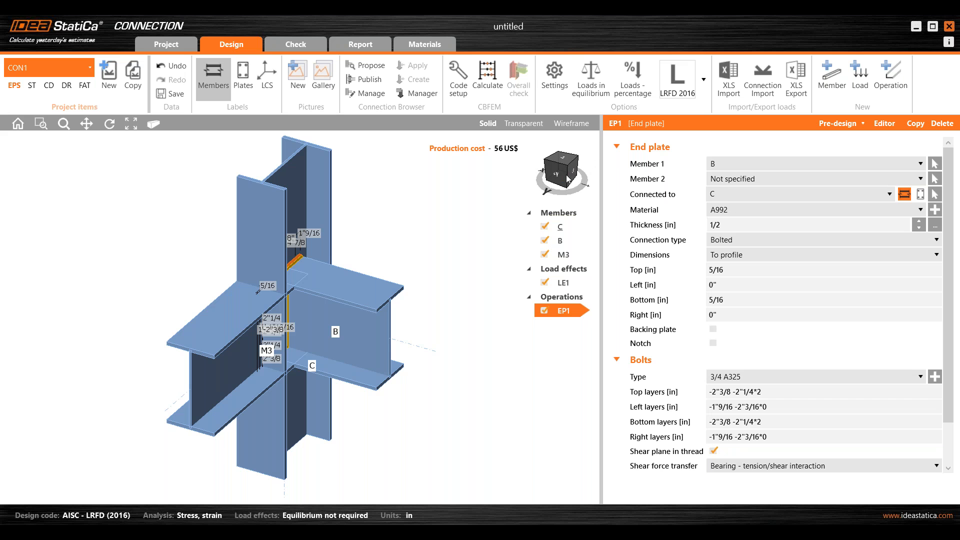
Inspect end plate EP1 on beam B and reassign its Member 1 to M3
click(572, 175)
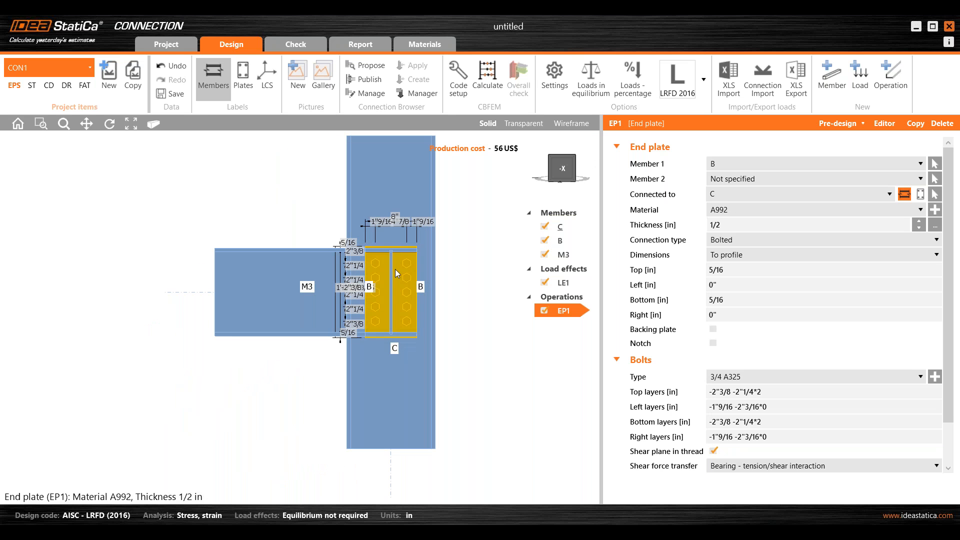
click(553, 159)
middle_drag(366, 418, 378, 378)
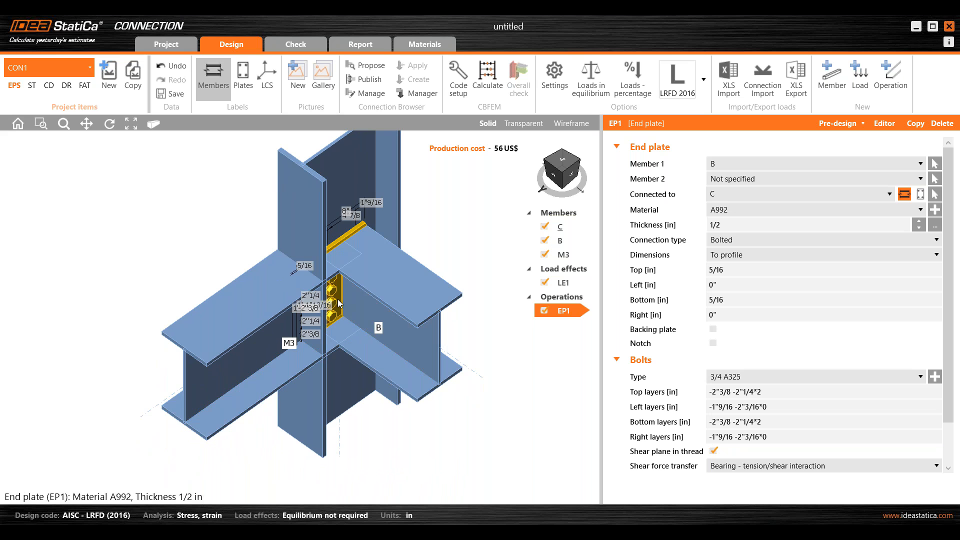
click(724, 165)
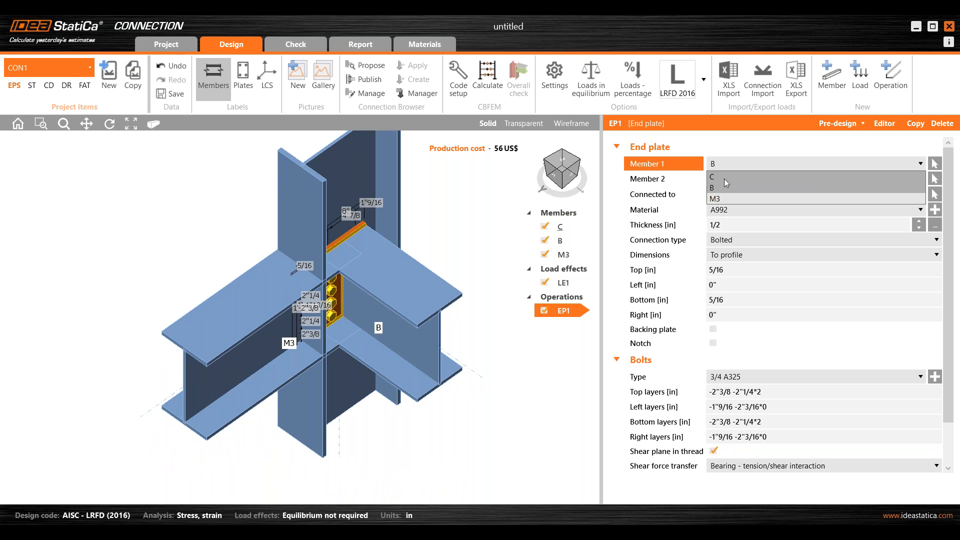
click(722, 197)
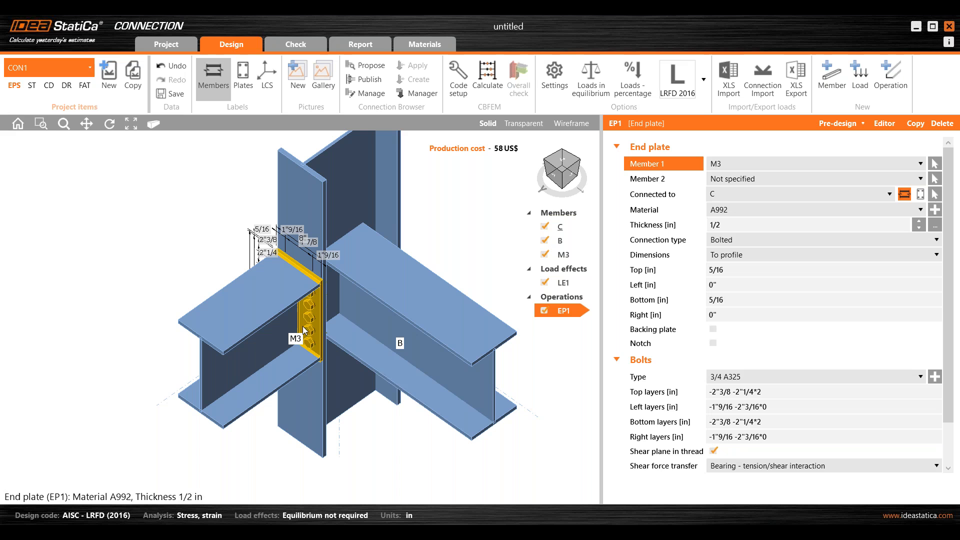
Try the Extended pre-design on end plate EP1 and switch it back to Flush
scroll(683, 304, down, 2)
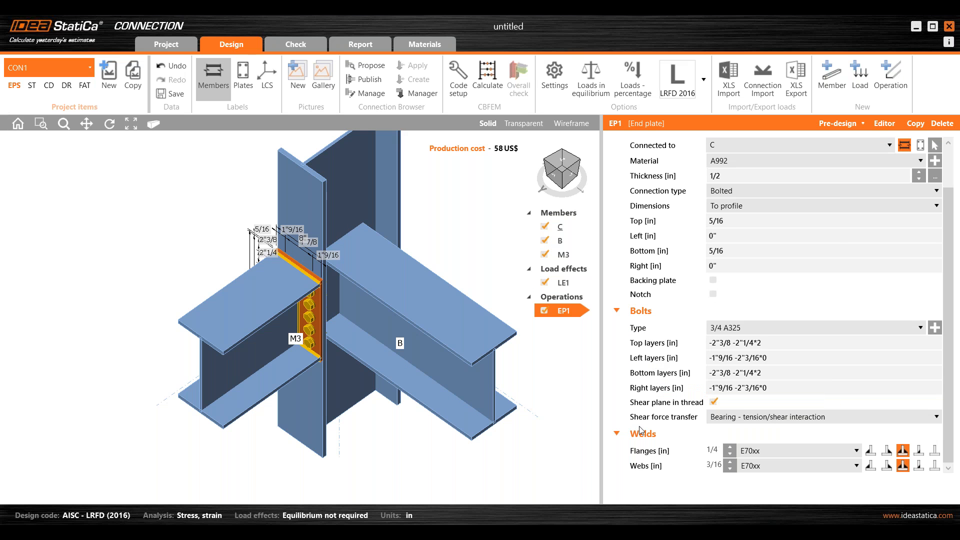
scroll(667, 343, up, 2)
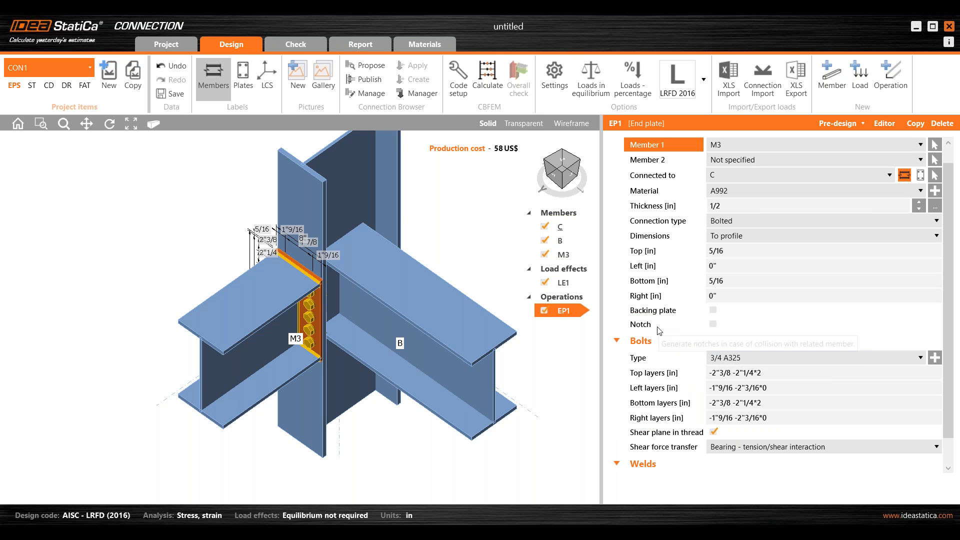
click(825, 125)
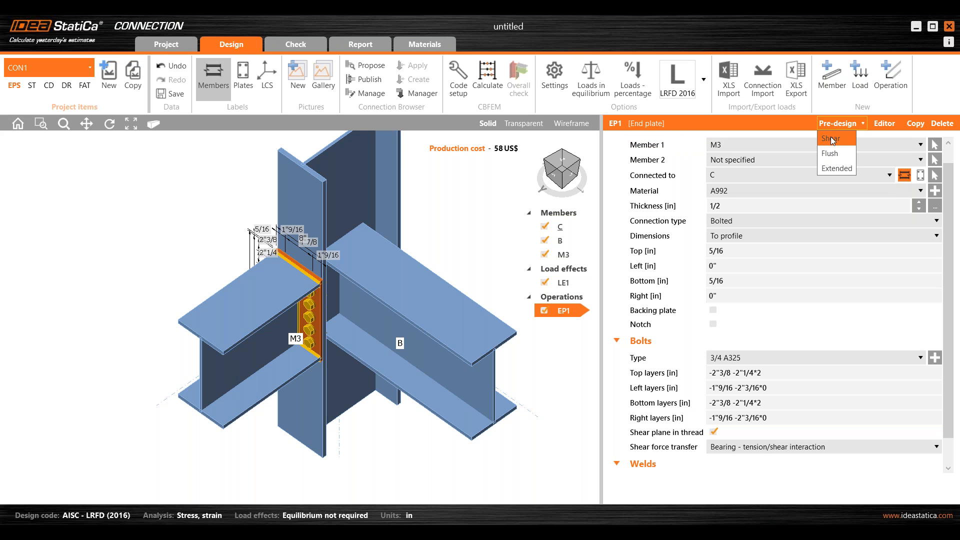
click(833, 168)
click(839, 124)
click(835, 151)
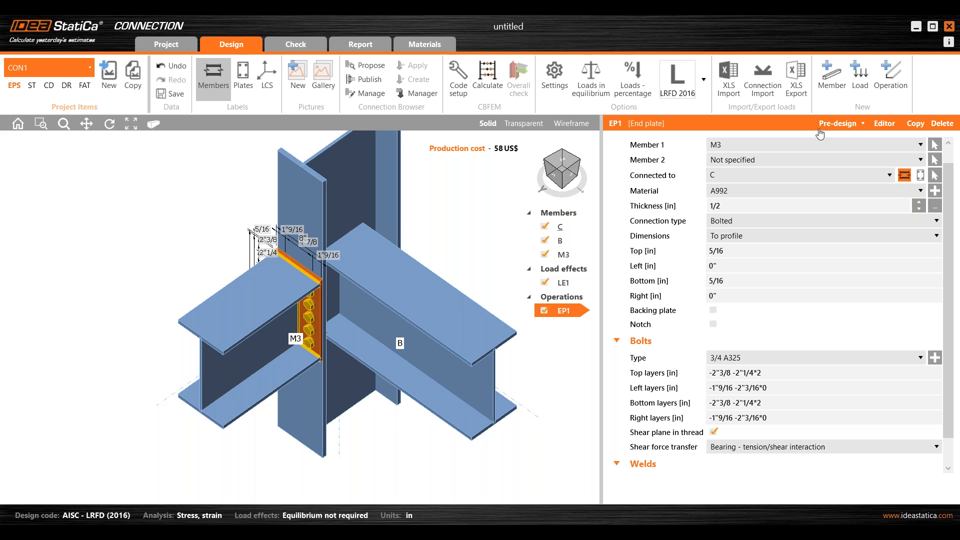
Review the general pre-design preferences in the settings and close them without changing anything
click(551, 90)
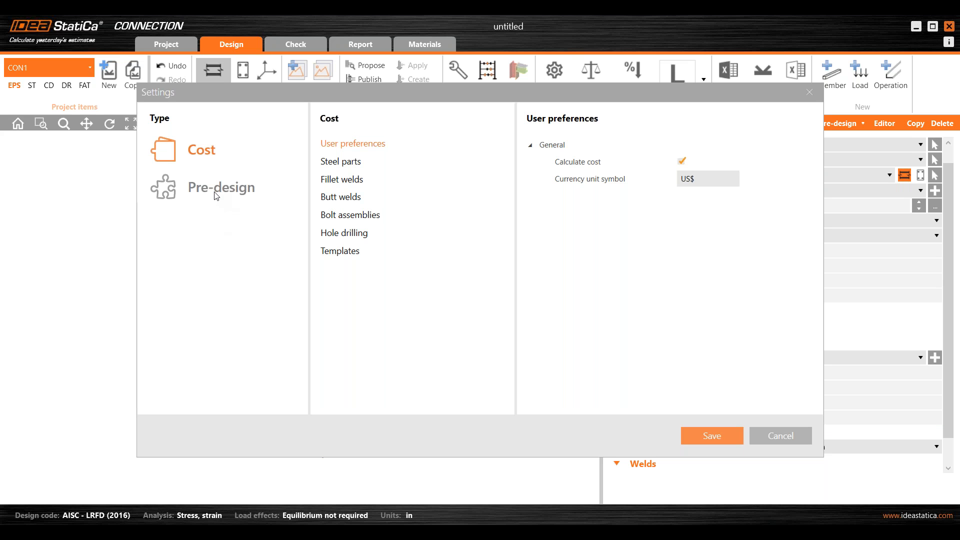
click(216, 196)
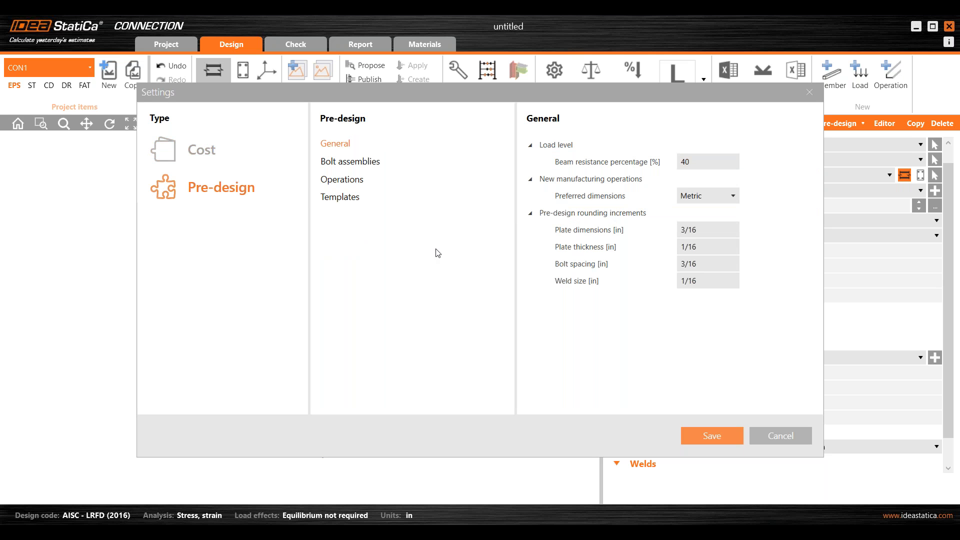
click(808, 99)
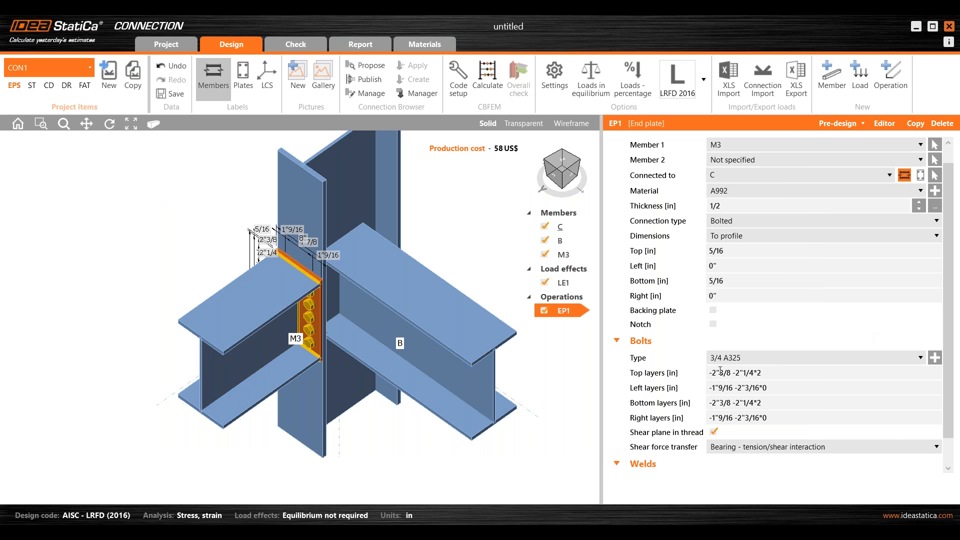
View end plate EP1 face-on in transparent display and examine how its bolt layers are defined
scroll(783, 360, down, 1)
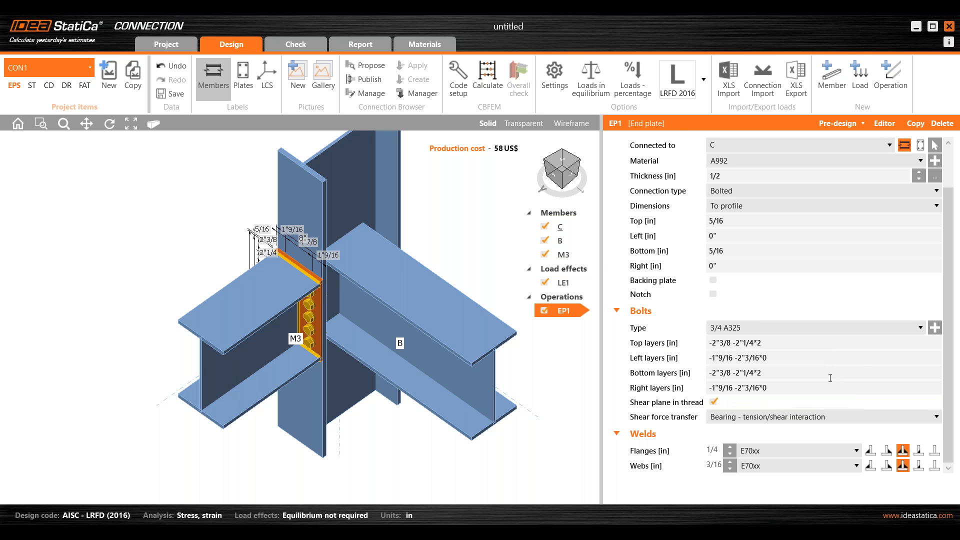
click(556, 179)
click(556, 179)
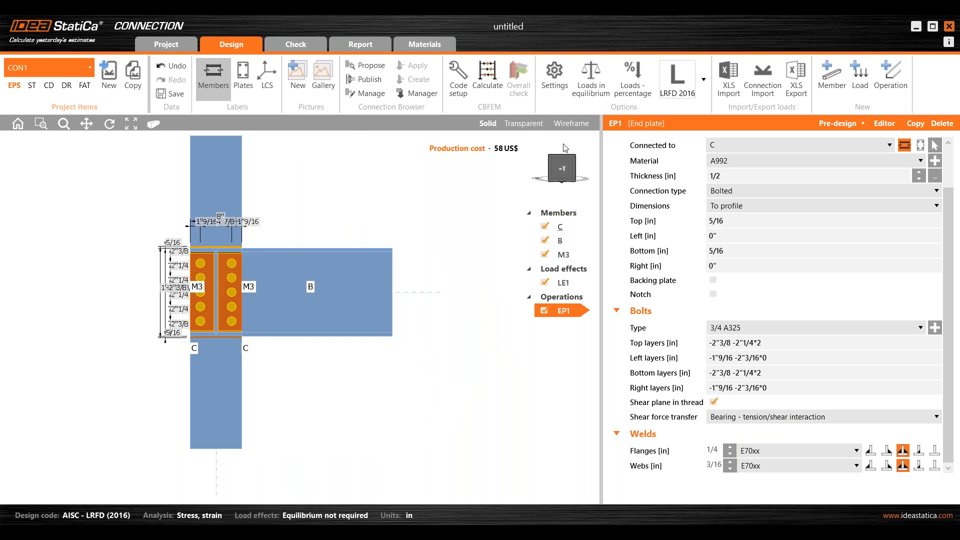
click(524, 123)
scroll(147, 300, up, 3)
middle_drag(143, 271, 170, 329)
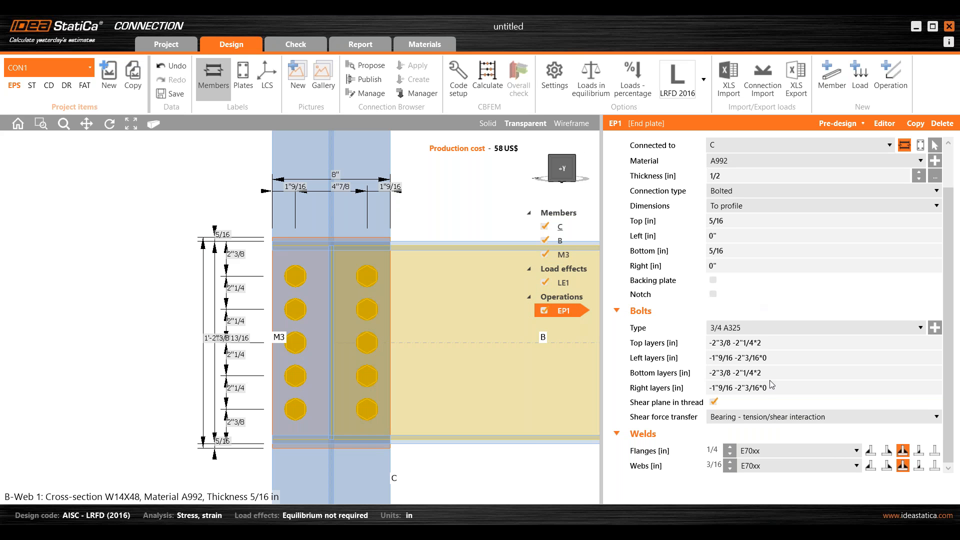
mouse_move(663, 350)
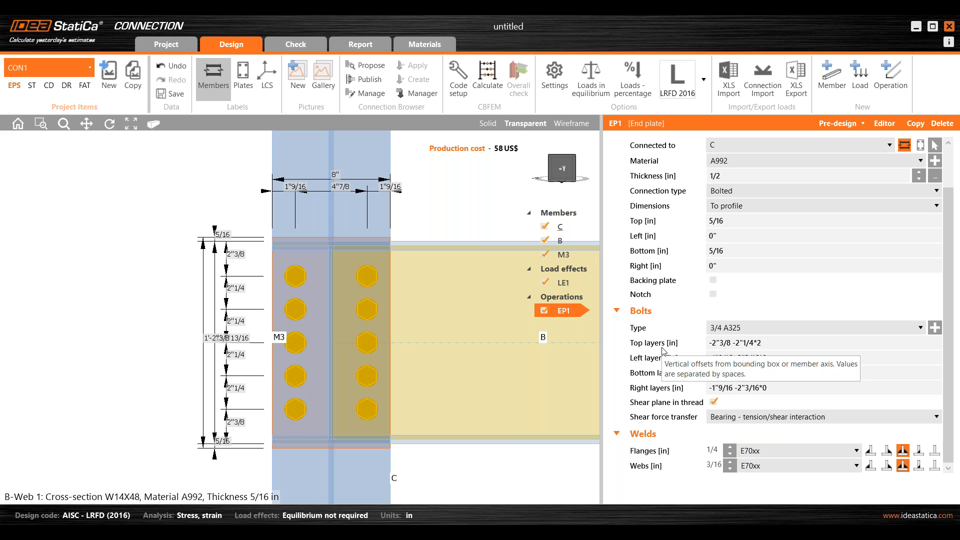
mouse_move(688, 373)
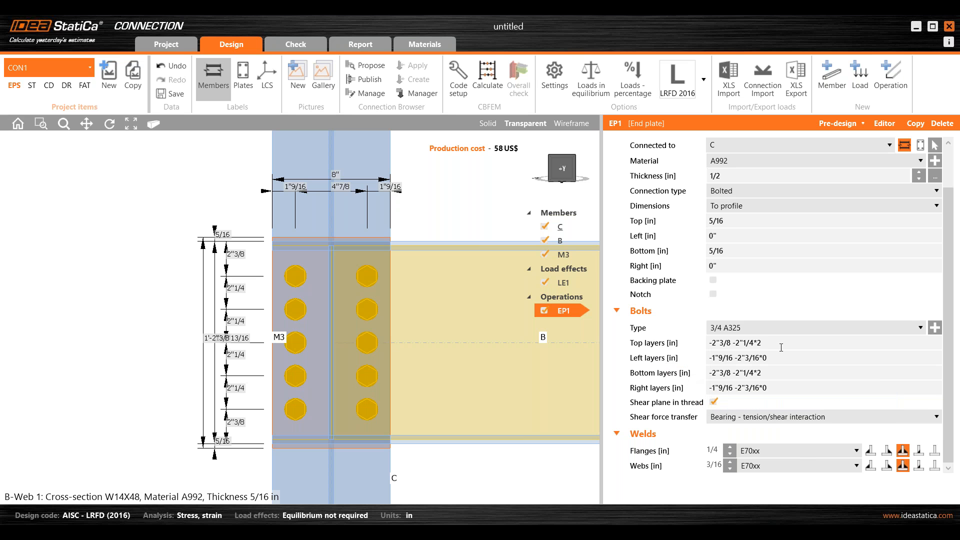
Clear the top, left, bottom and right bolt layer definitions of end plate EP1
click(700, 344)
key(Delete)
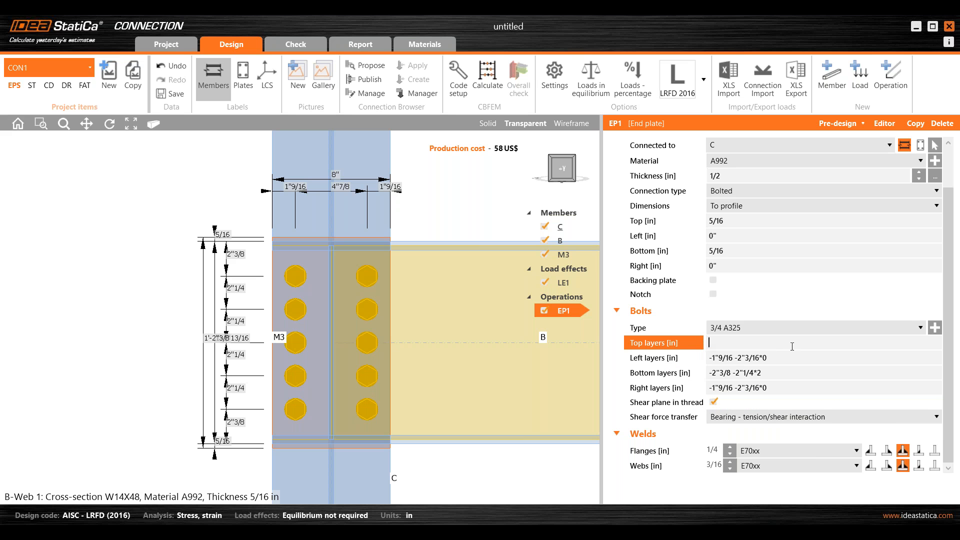
key(Tab)
key(Delete)
key(Tab)
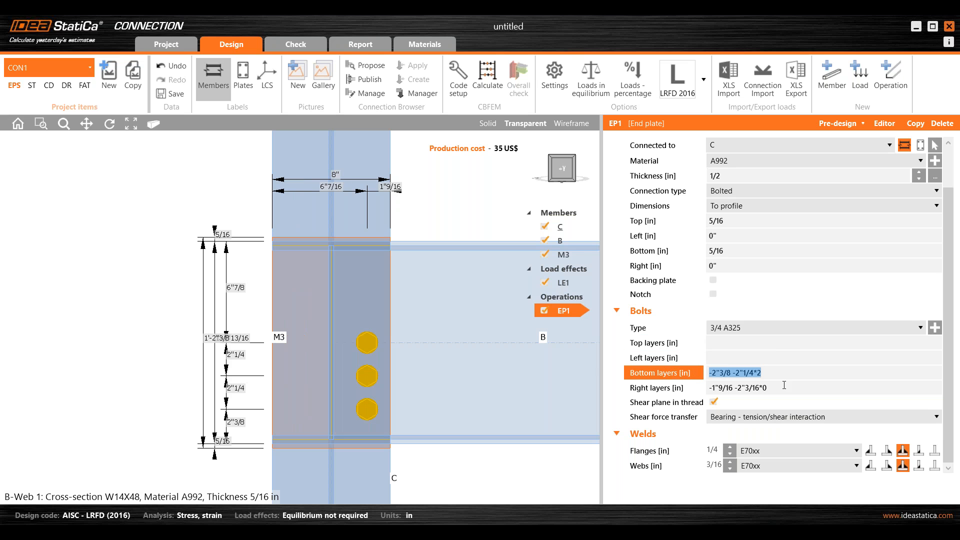
key(Delete)
key(Tab)
key(Delete)
Try a single bolt on end plate EP1 with the top and left layers both at 1 in
click(729, 344)
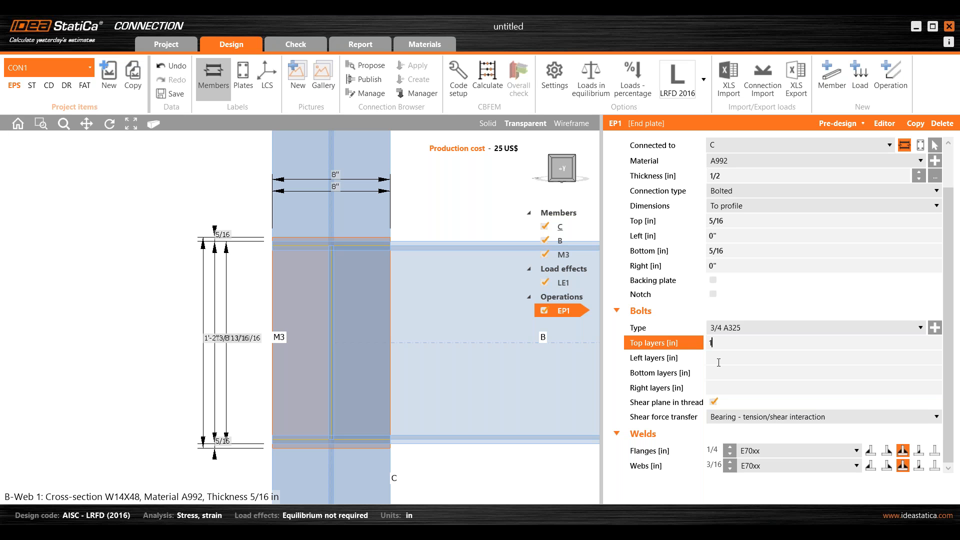
click(718, 358)
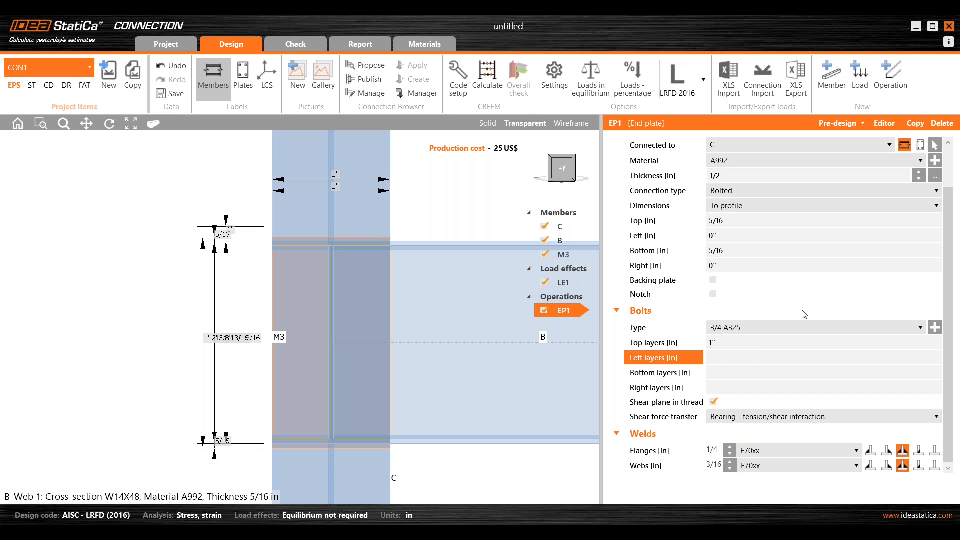
scroll(215, 223, up, 3)
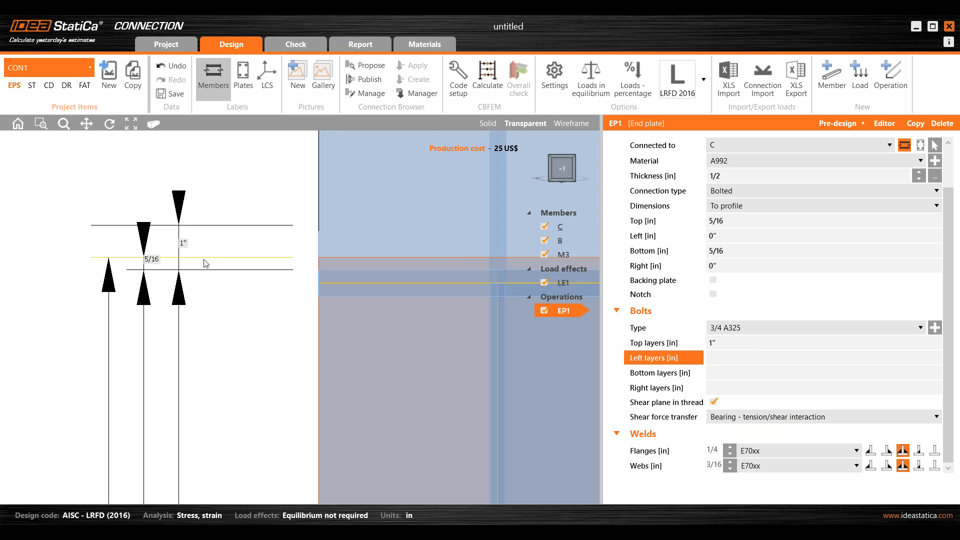
scroll(204, 260, down, 1)
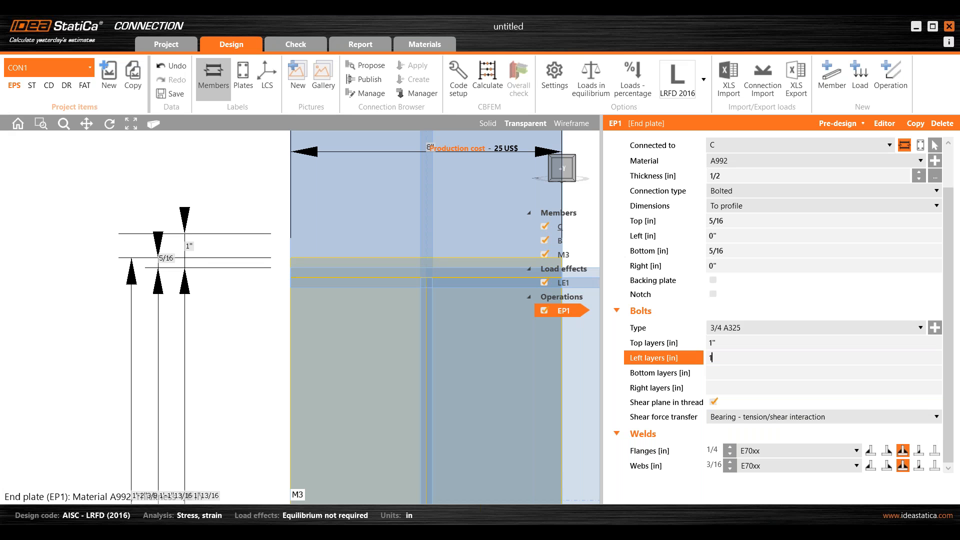
click(723, 344)
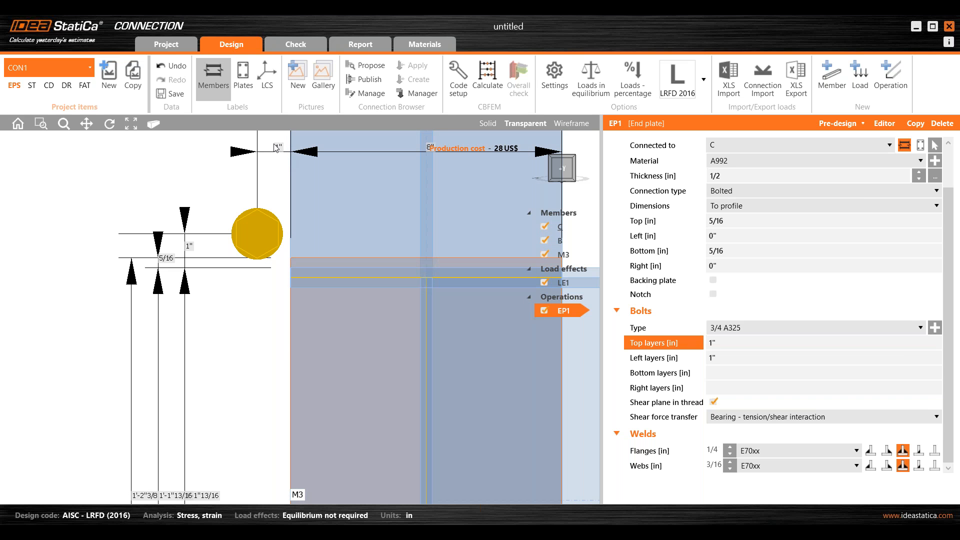
Reverse the bolt offsets by setting the top and left layers of EP1 to -1 in
scroll(295, 383, down, 2)
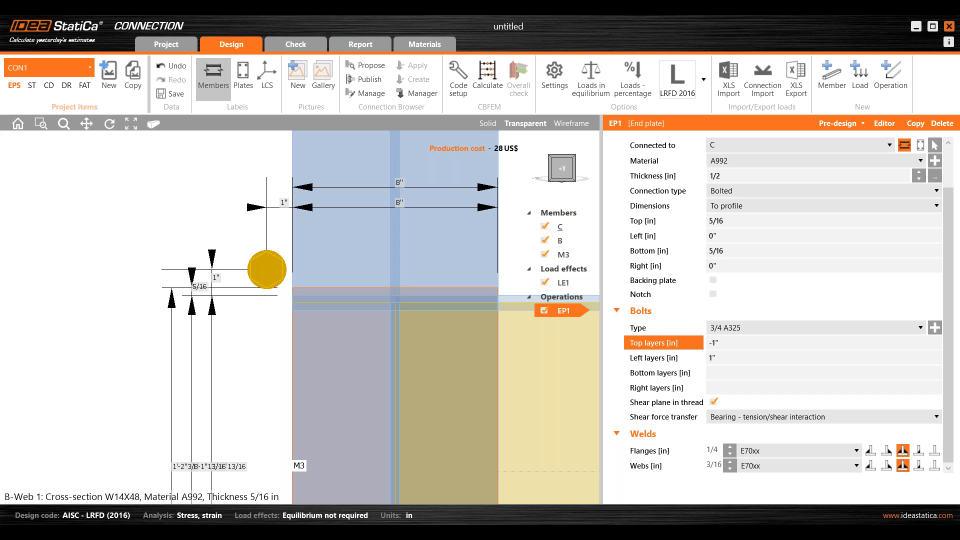
click(711, 359)
click(710, 359)
text(-)
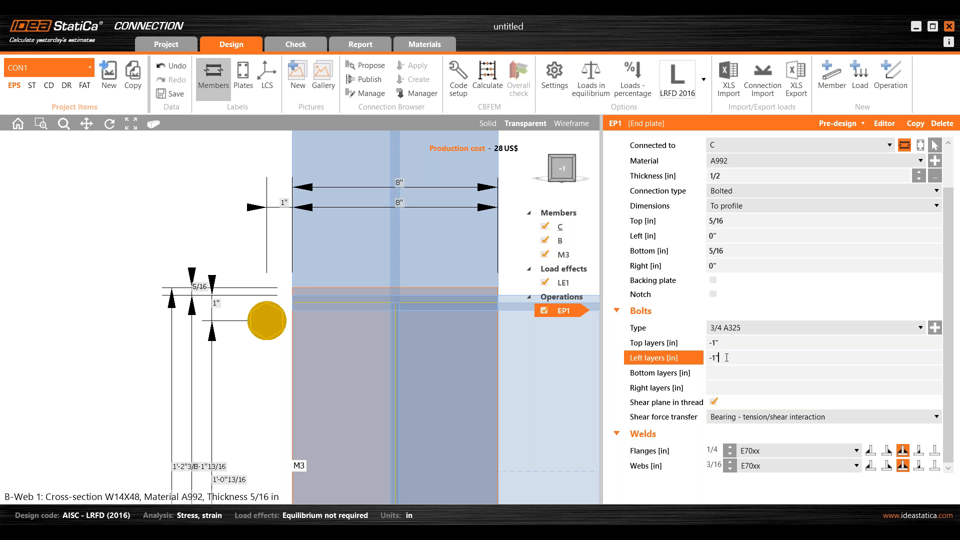
key(Tab)
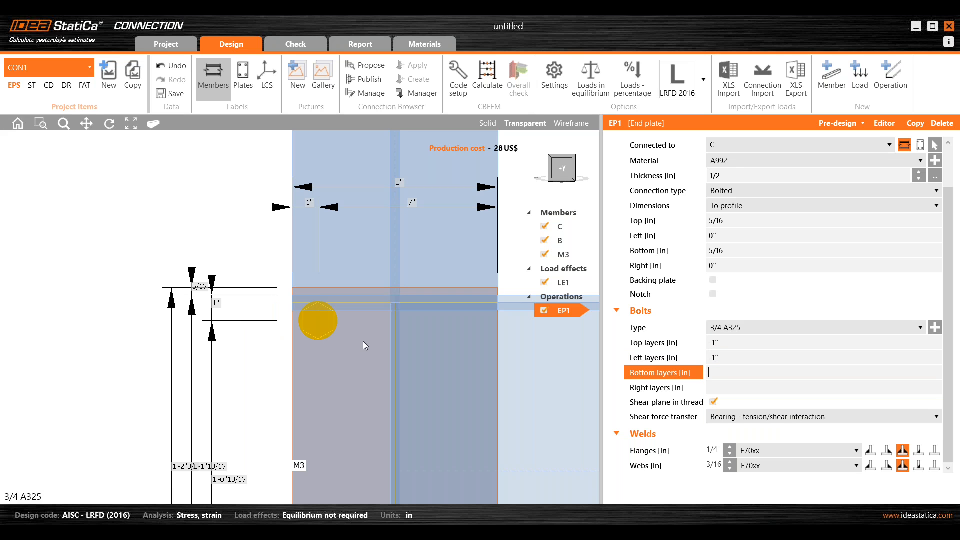
Set the top and left bolt layers of EP1 to -2 in and check the bolt's position
click(716, 342)
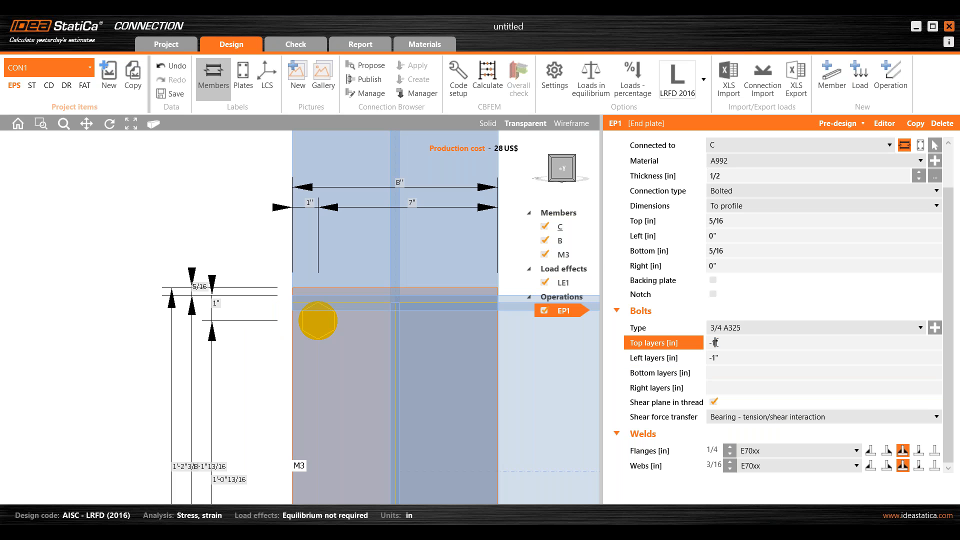
key(BackSpace)
text(2)
click(714, 357)
key(BackSpace)
text(2)
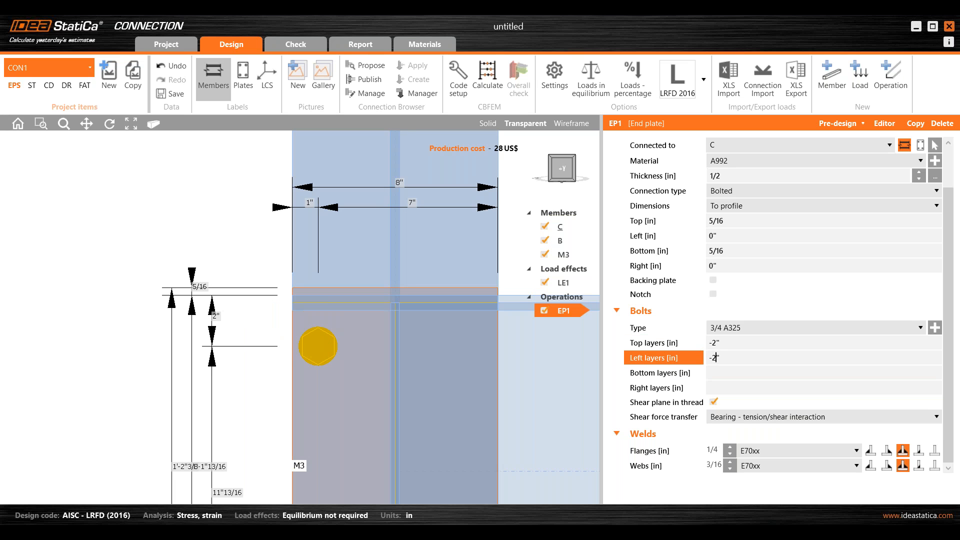
click(722, 344)
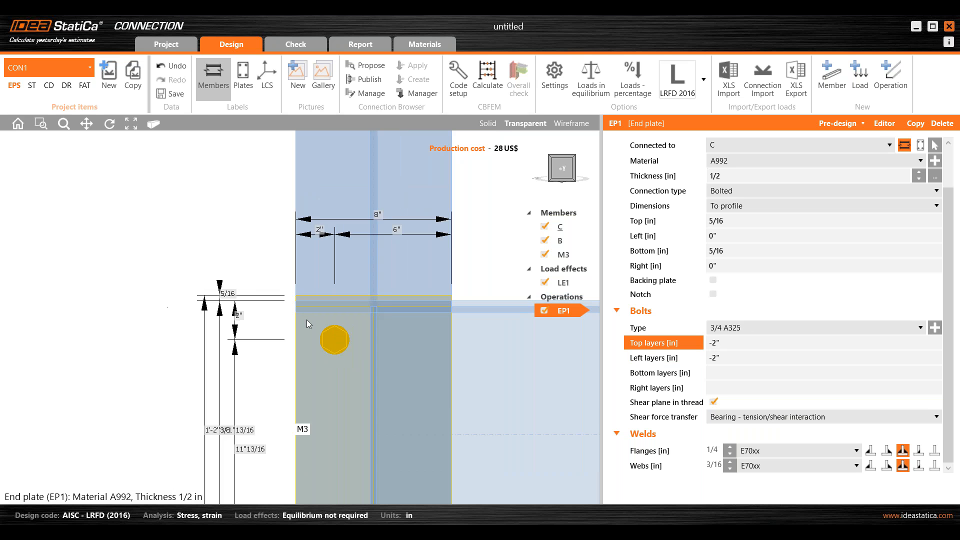
scroll(306, 319, down, 1)
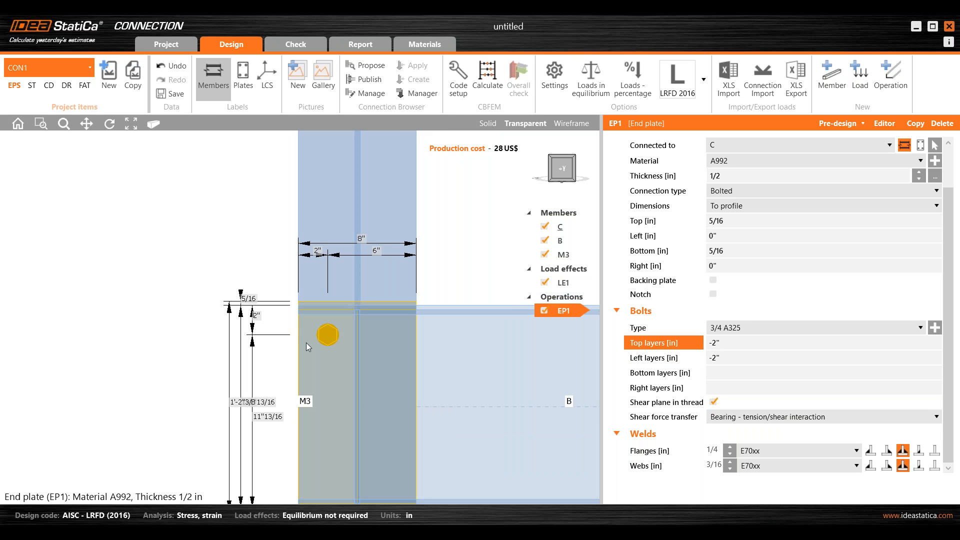
click(732, 359)
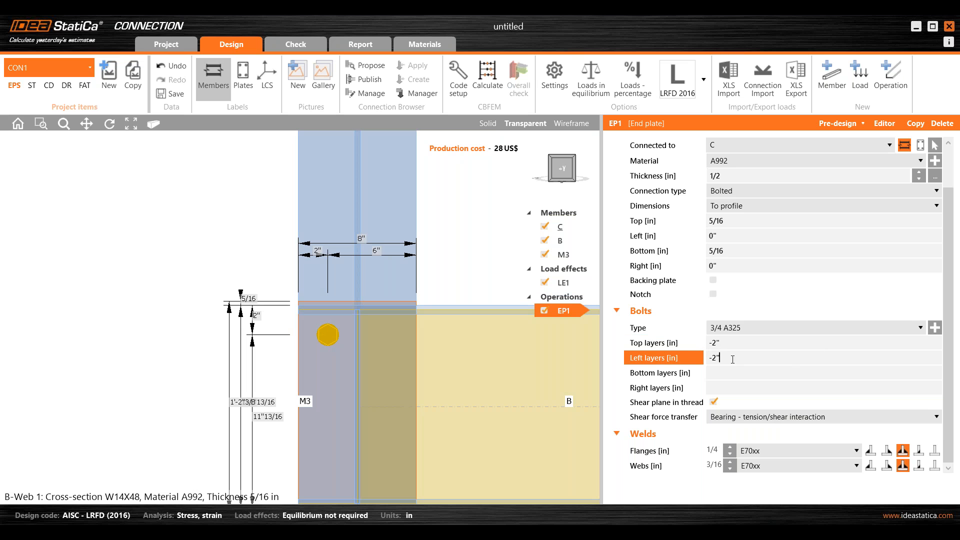
Add a second bolt column by setting the right bolt layers of EP1 to -2 in
click(719, 388)
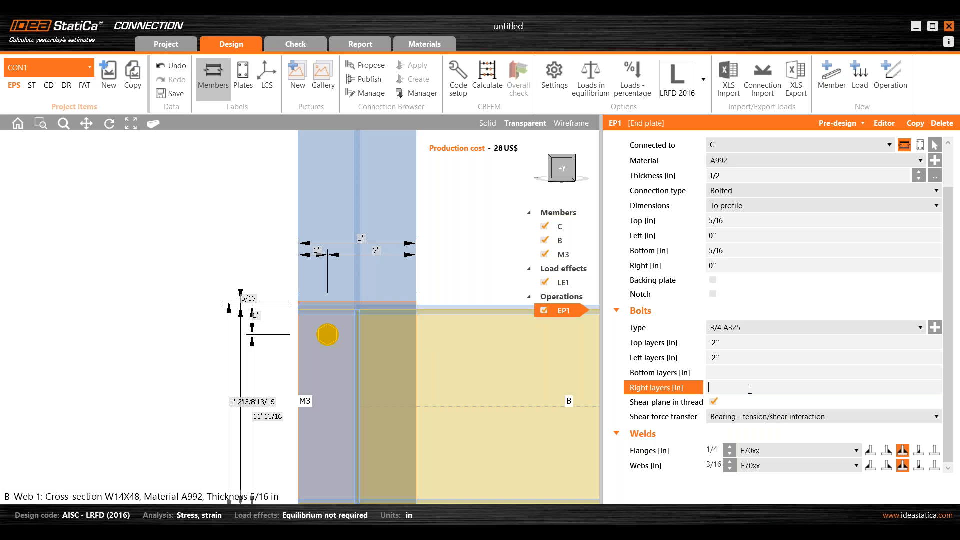
text(-2)
key(shift+Tab)
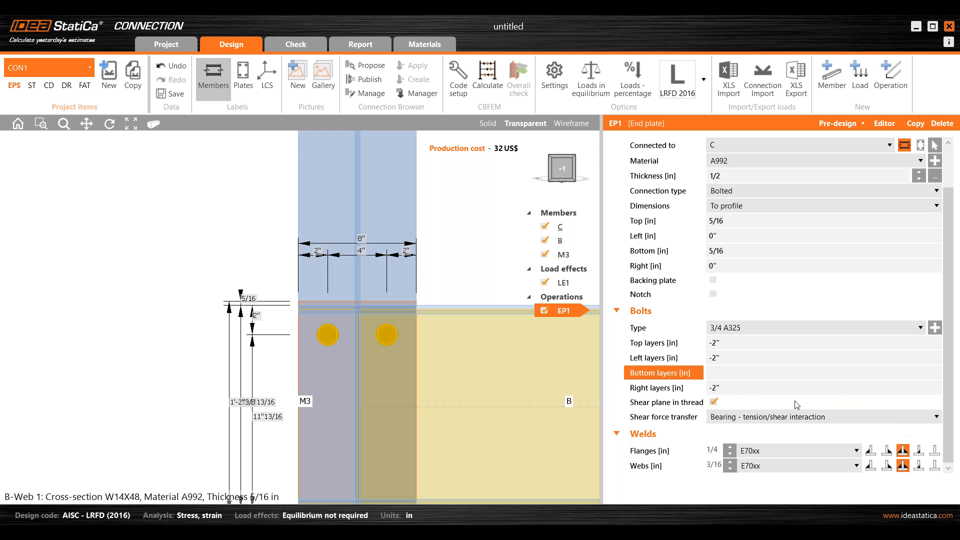
Try the right bolt layers of EP1 at -3 in and return them to -2 in
click(715, 386)
key(BackSpace)
text(3)
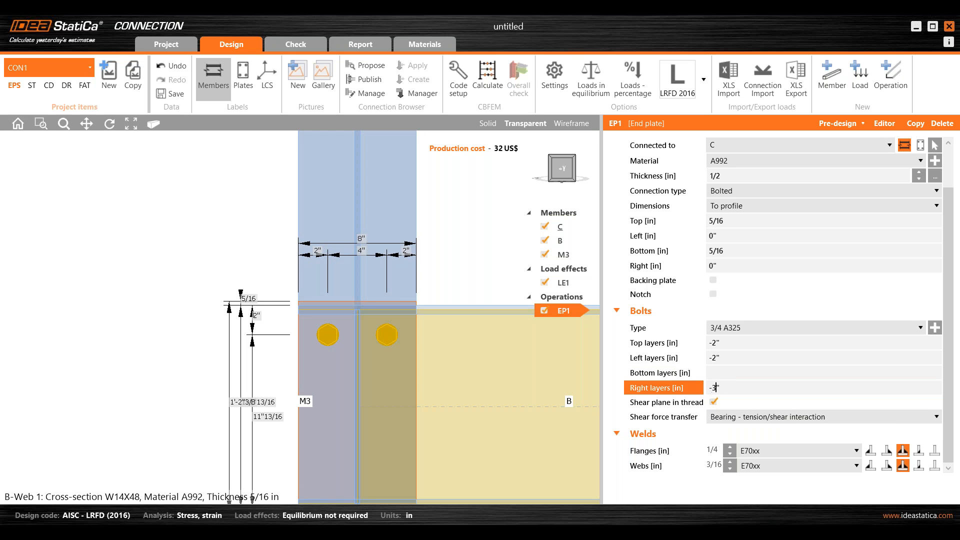
key(shift+Tab)
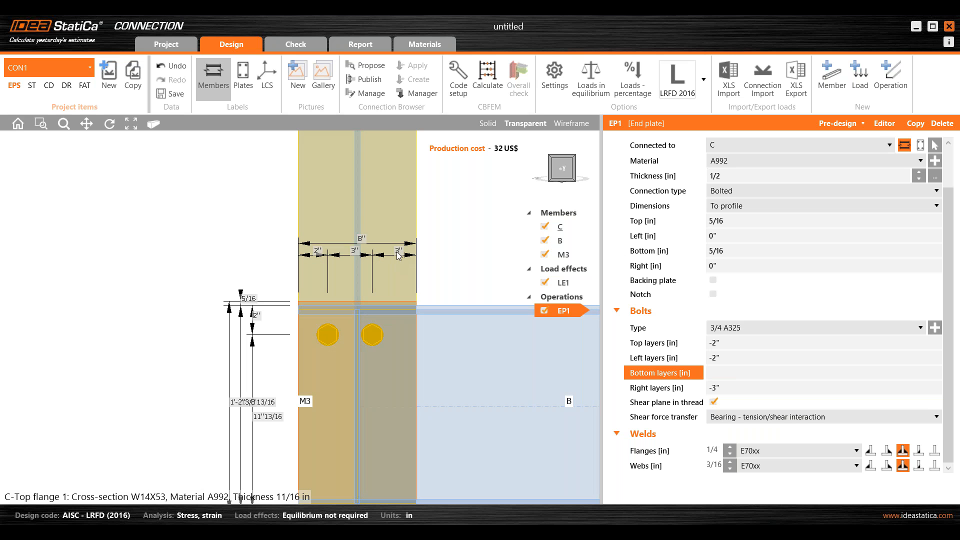
click(716, 386)
key(BackSpace)
key(BackSpace)
text(-2)
Add a bottom bolt row to EP1, trying 2 in first and correcting the bottom layers to -2 in
click(754, 373)
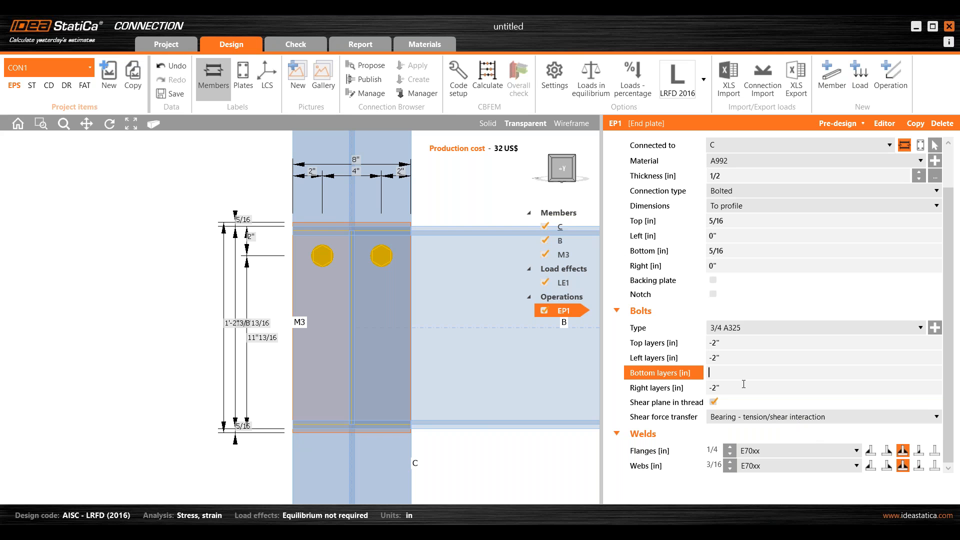
text(2)
click(743, 354)
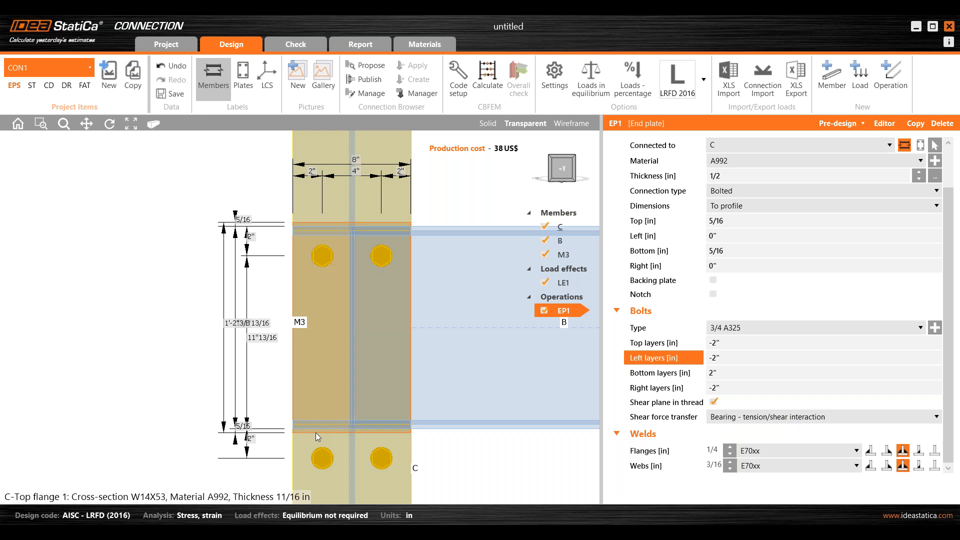
click(709, 373)
text(-)
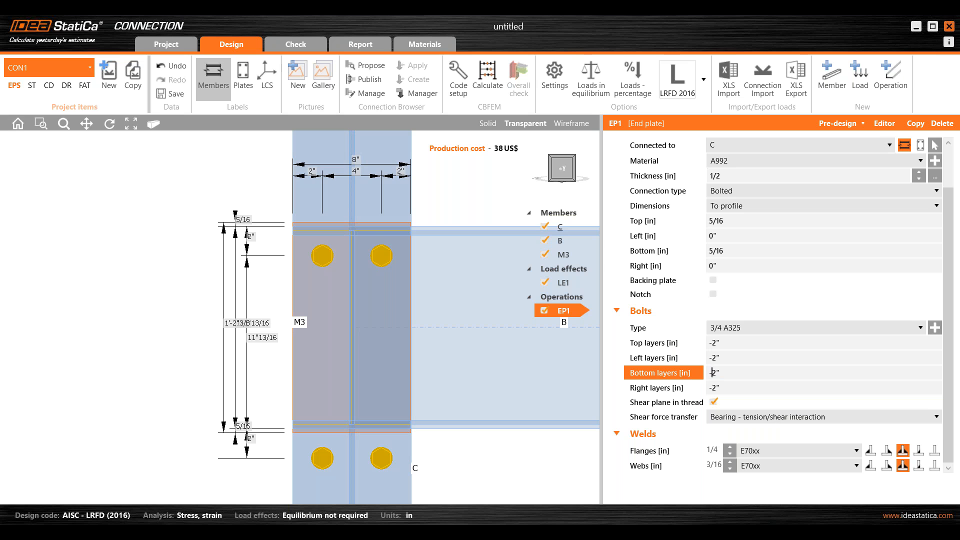
click(743, 363)
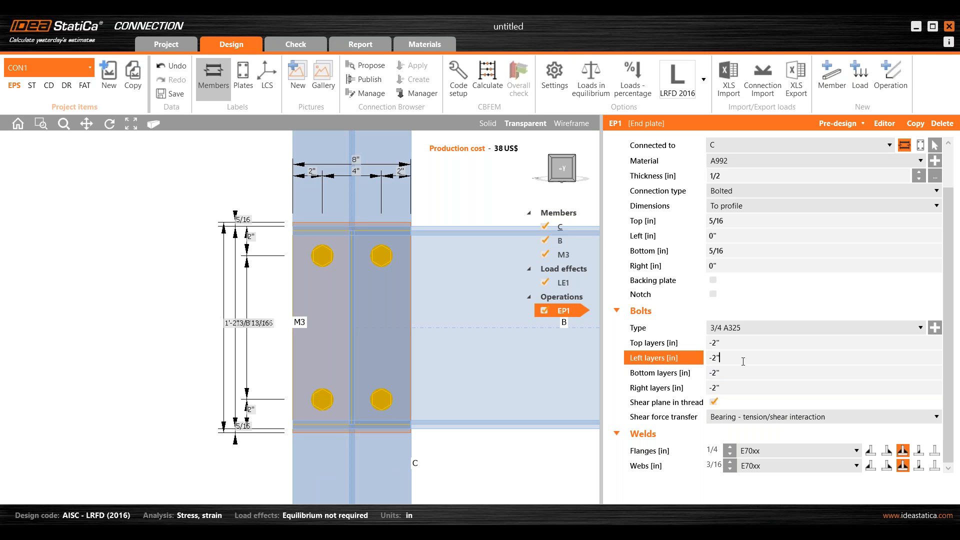
Add a second upper bolt row to EP1 by extending the top layers to -2 -2 in, and inspect the spacing
click(742, 344)
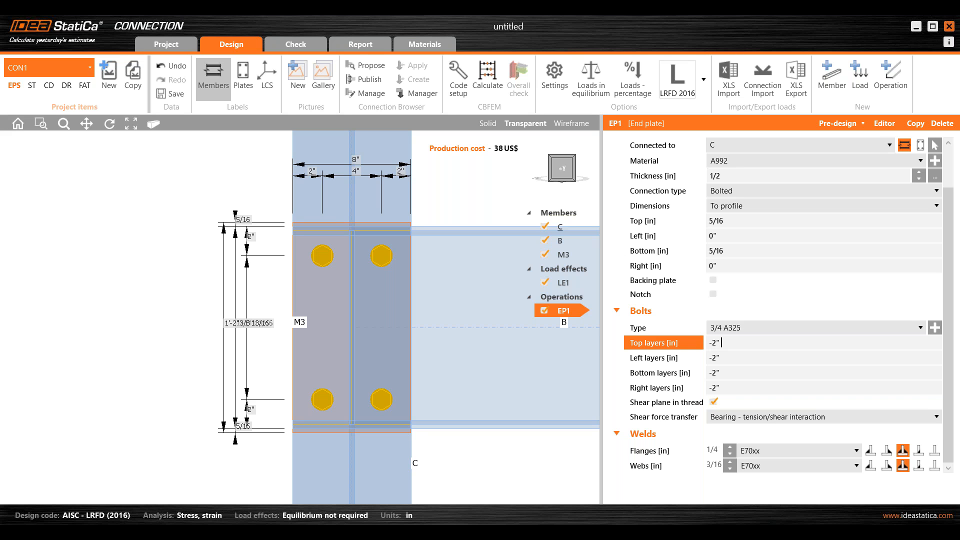
text(-2)
click(752, 356)
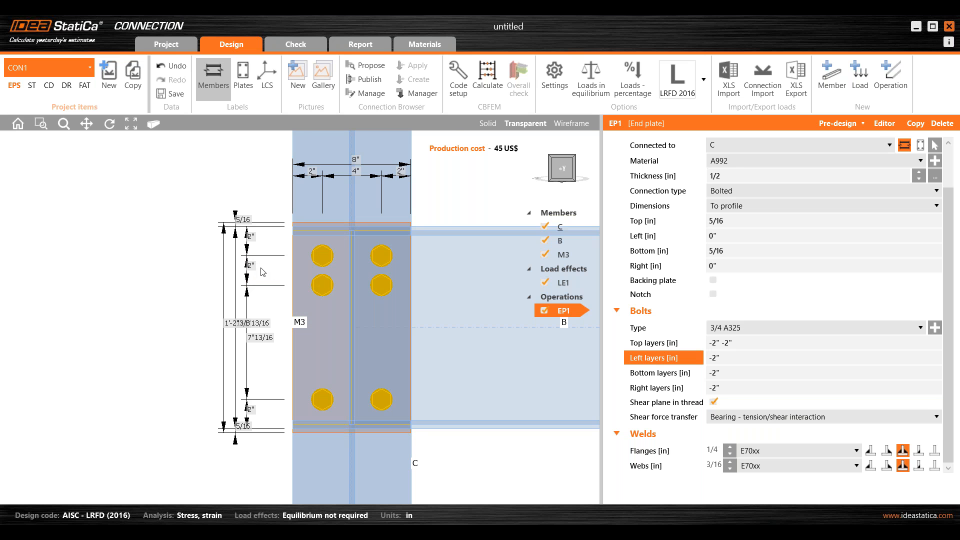
scroll(263, 271, up, 3)
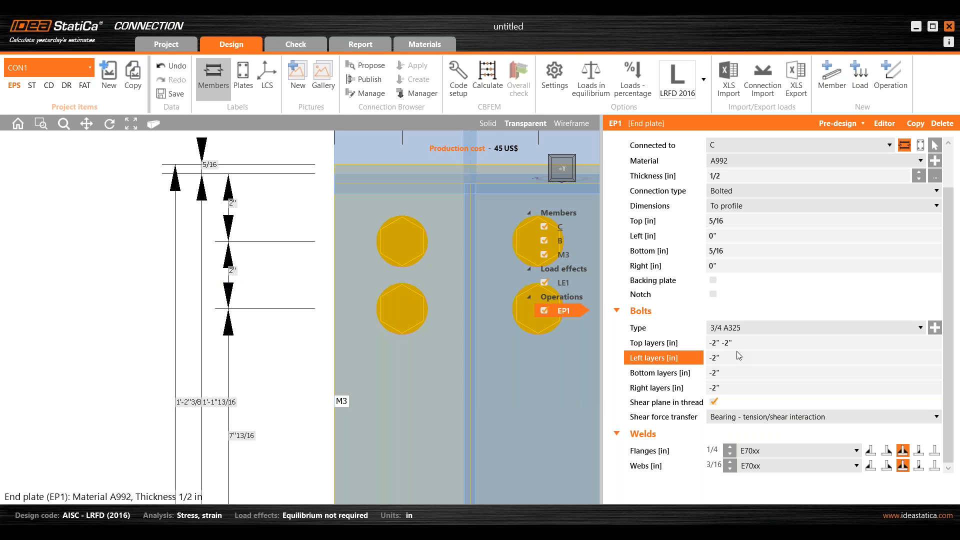
scroll(311, 363, down, 3)
scroll(257, 364, down, 1)
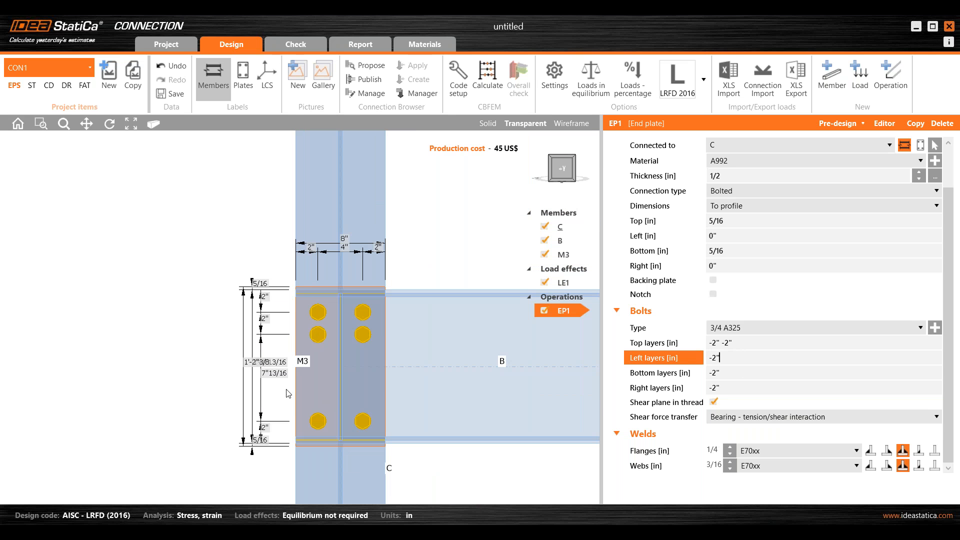
Clear the right, bottom, left and top bolt layers of end plate EP1
scroll(286, 394, up, 1)
middle_drag(282, 397, 255, 368)
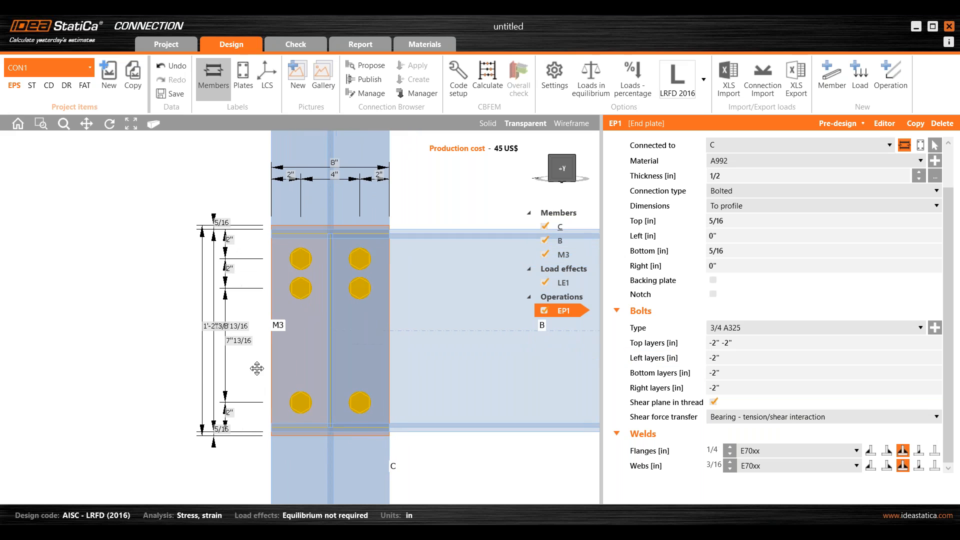
click(741, 388)
key(Delete)
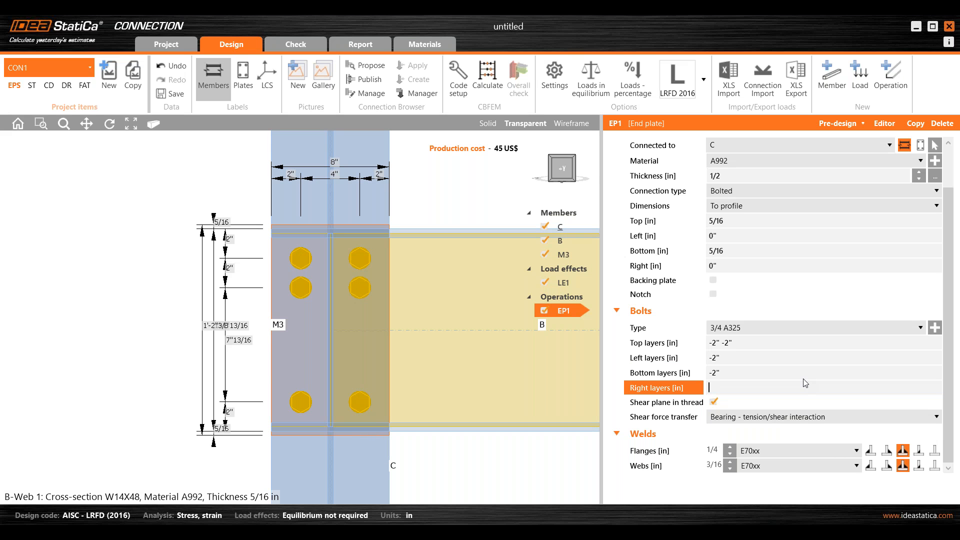
click(741, 372)
key(Delete)
click(741, 358)
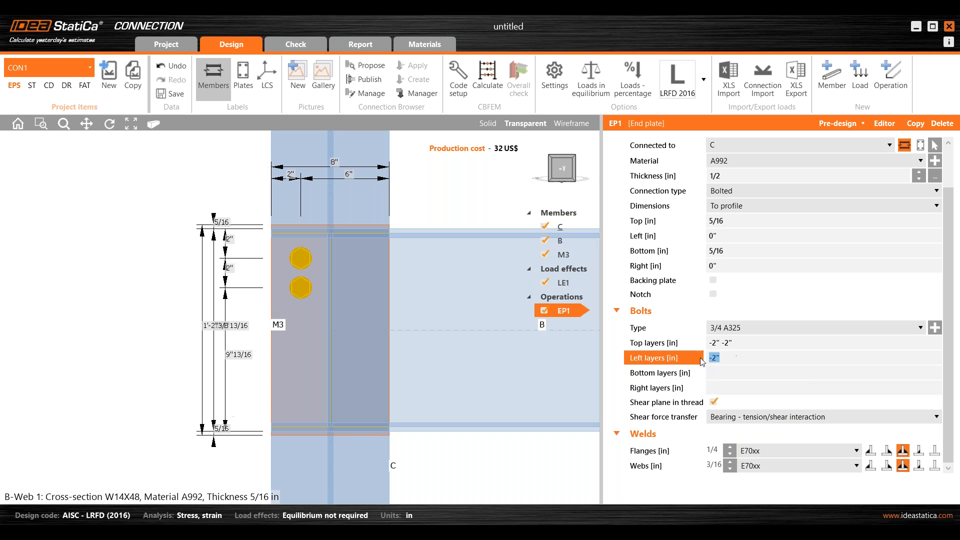
key(Delete)
click(742, 344)
key(Delete)
click(733, 356)
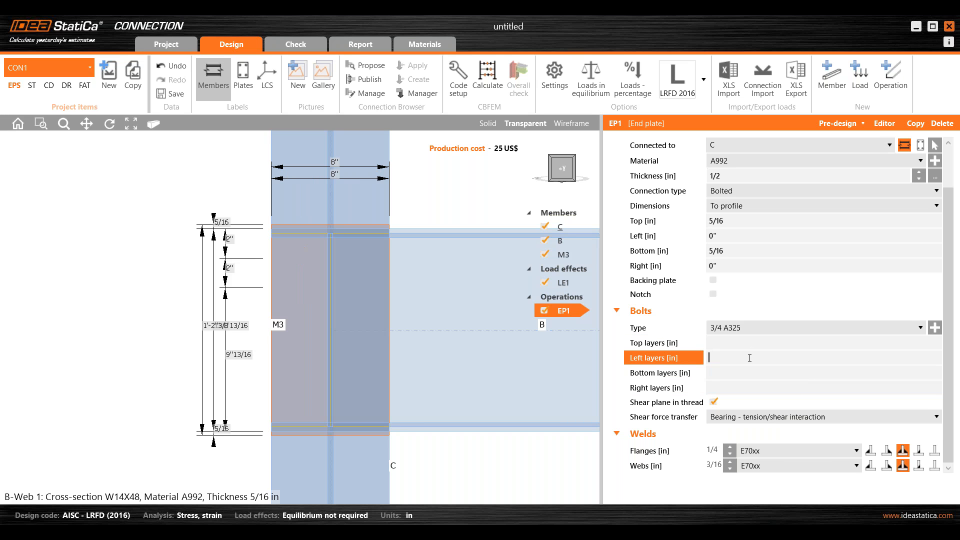
Apply the Flush pre-design to the bolts of EP1 and view the connection in 3D
click(842, 123)
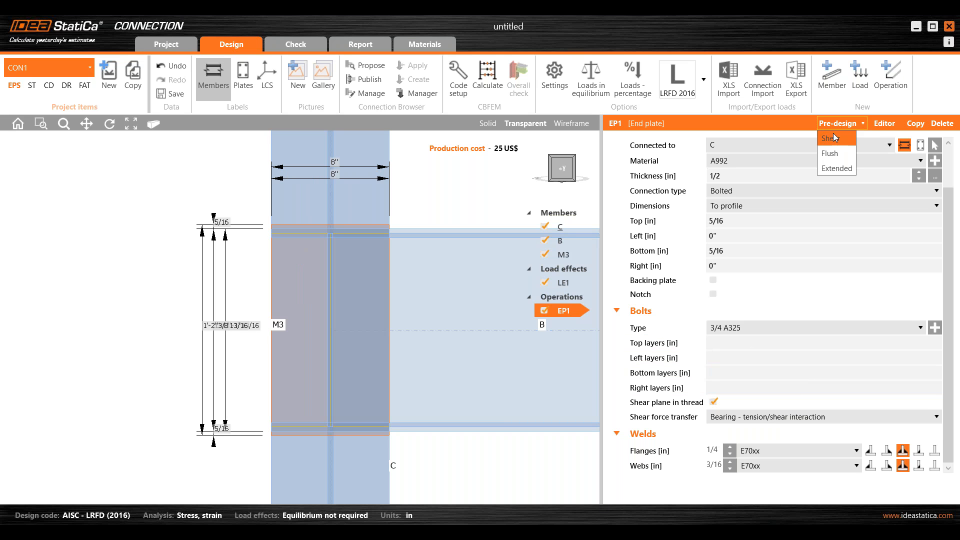
click(825, 152)
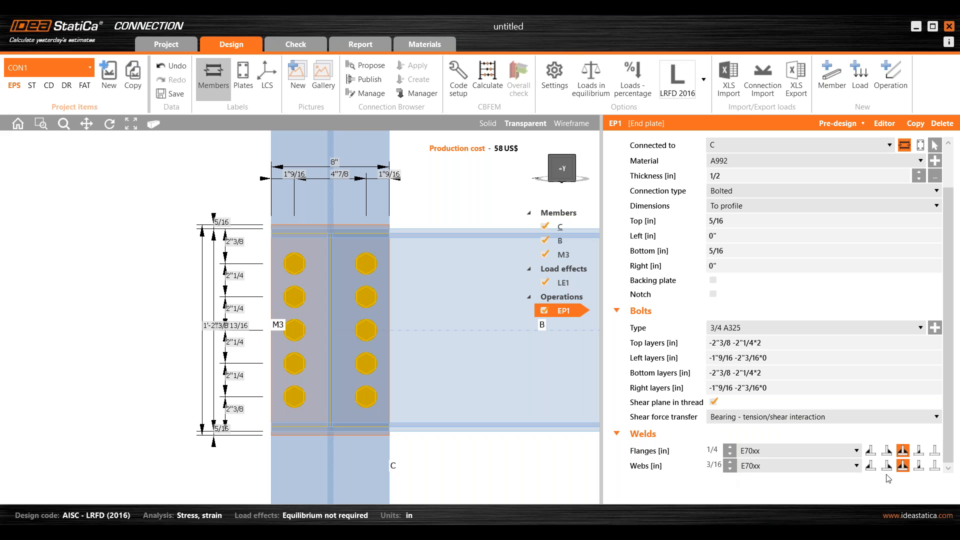
click(573, 161)
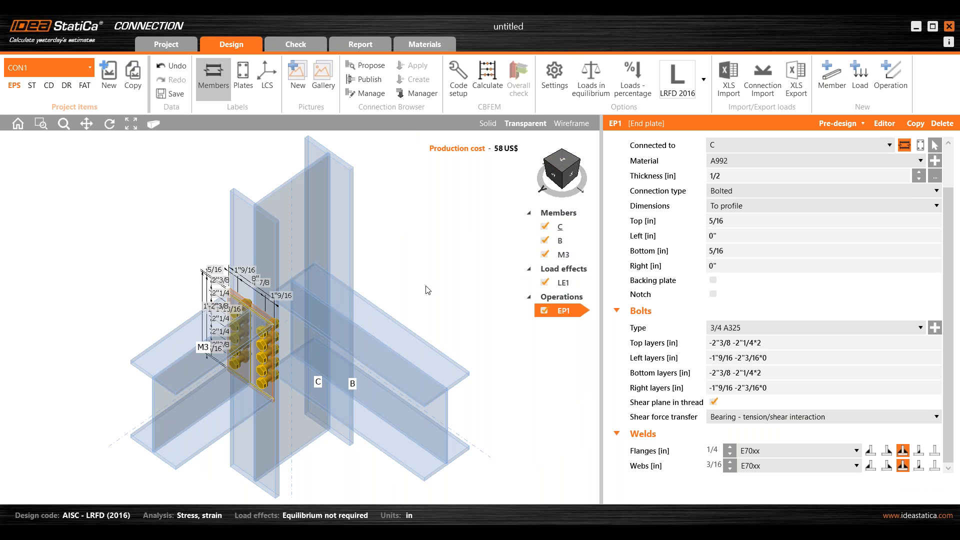
middle_drag(428, 288, 458, 244)
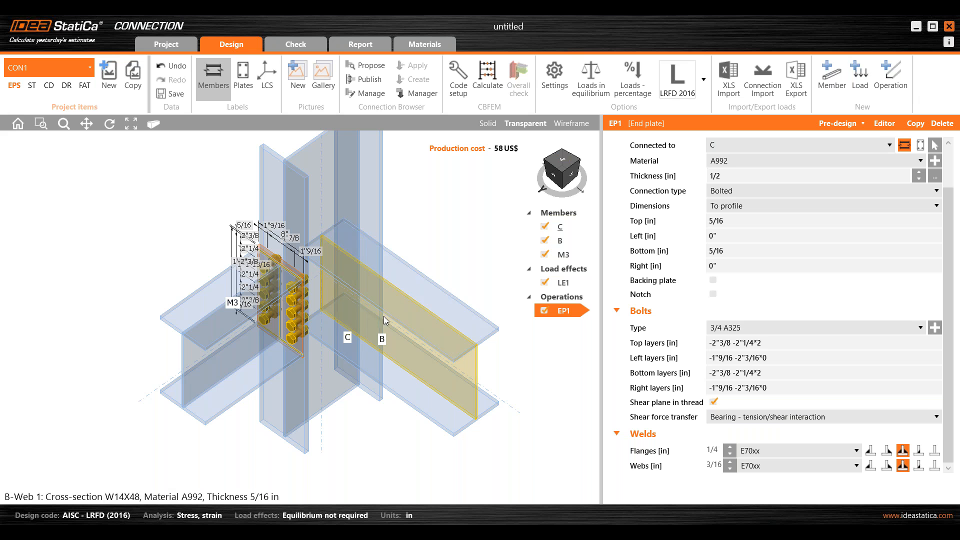
Add 5/8 in A992 stiffeners on column C related to beam B, trying the Front and Rear locations and keeping Both
click(900, 86)
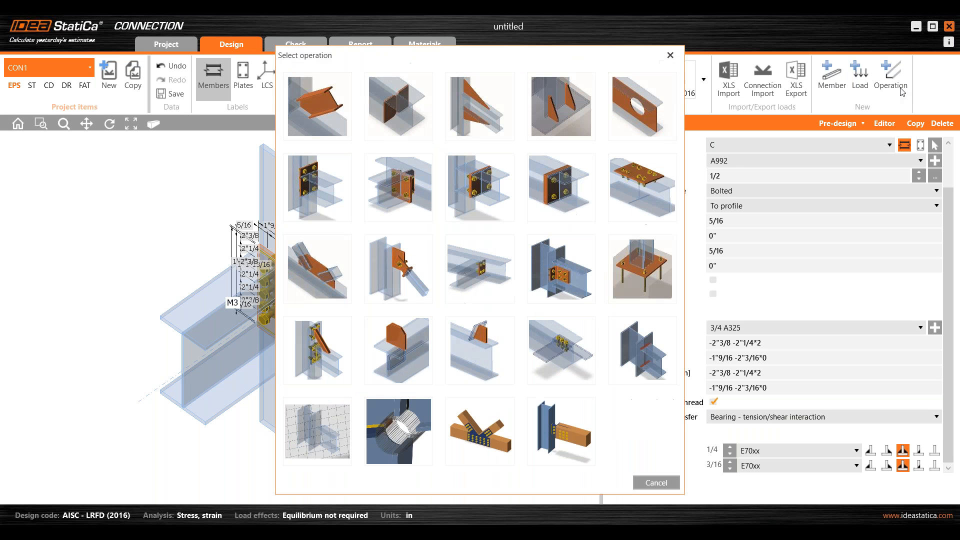
click(397, 114)
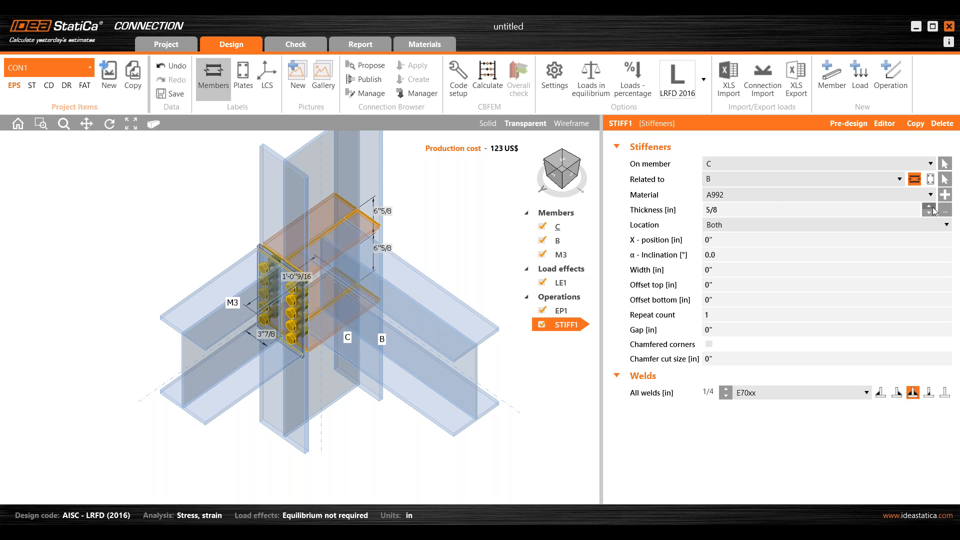
click(728, 225)
click(727, 223)
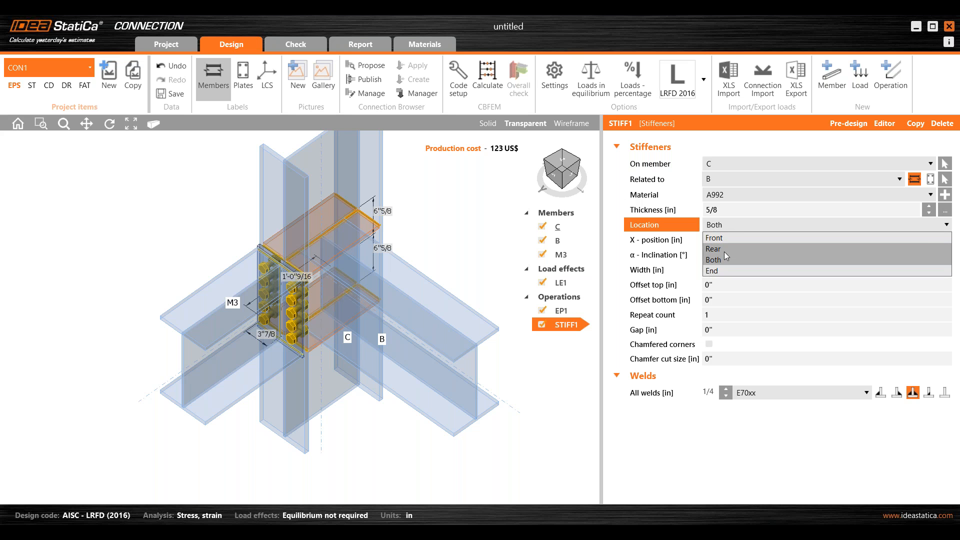
click(722, 239)
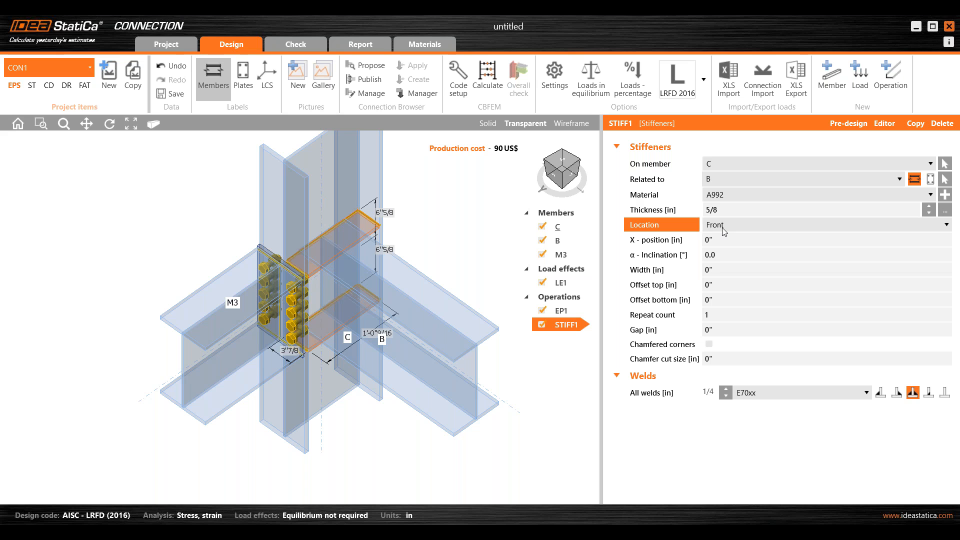
click(723, 228)
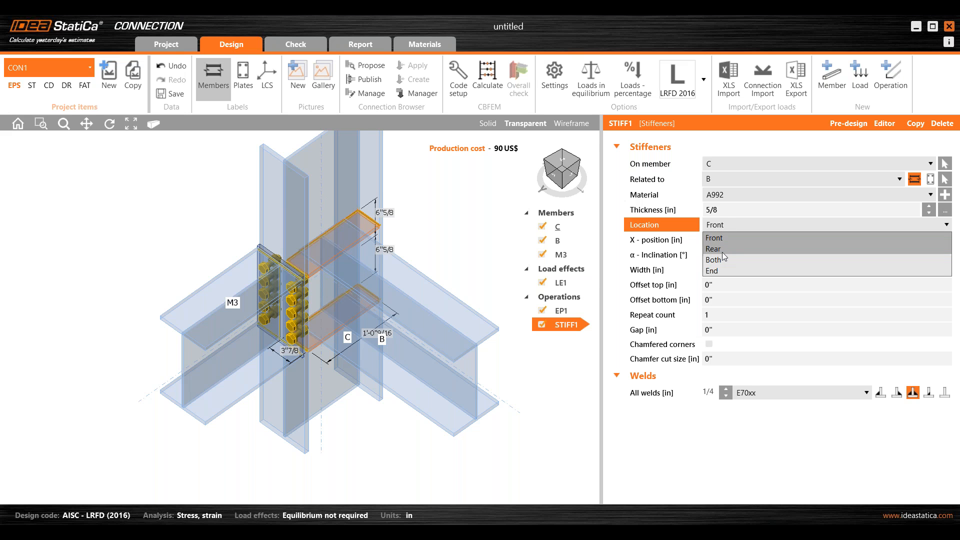
click(722, 249)
click(727, 226)
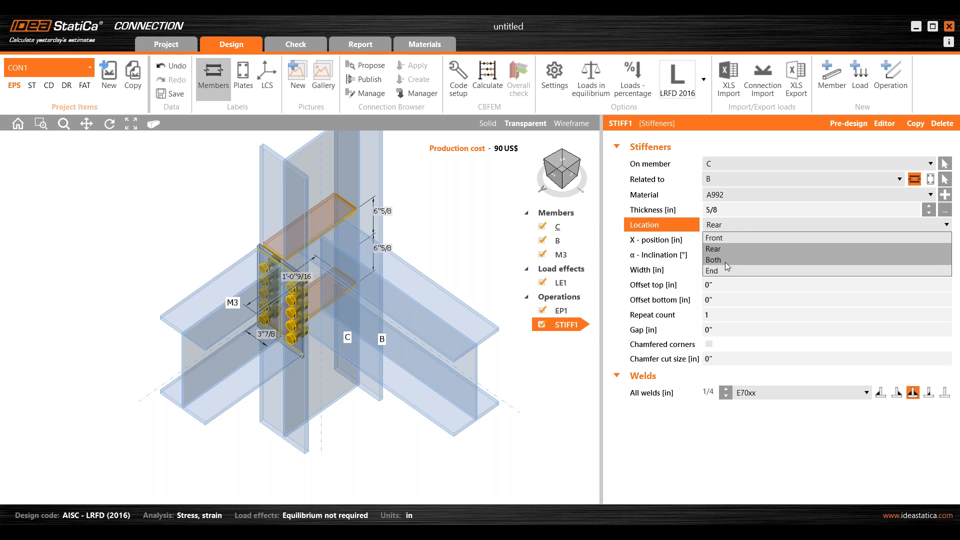
click(725, 260)
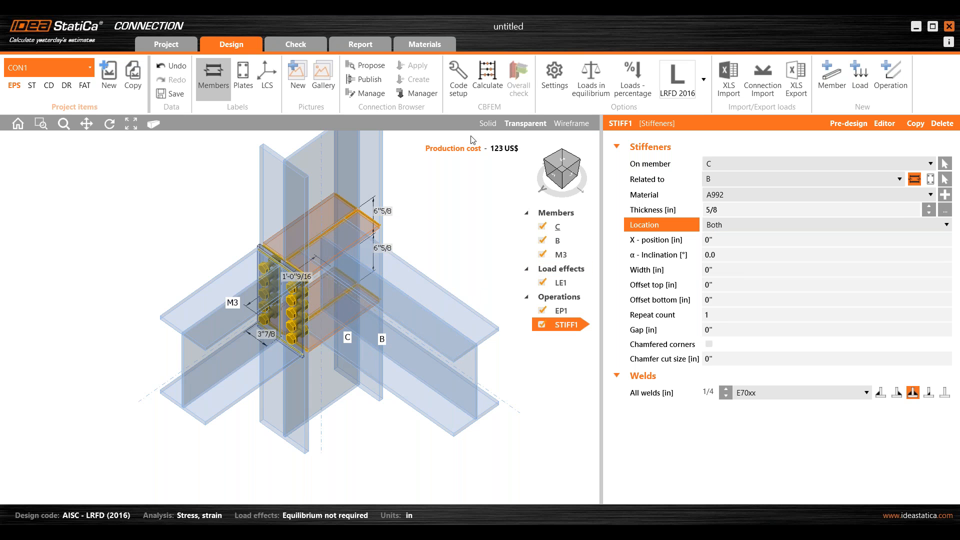
Display the model as solid and examine where beam B meets the column stiffeners
click(488, 124)
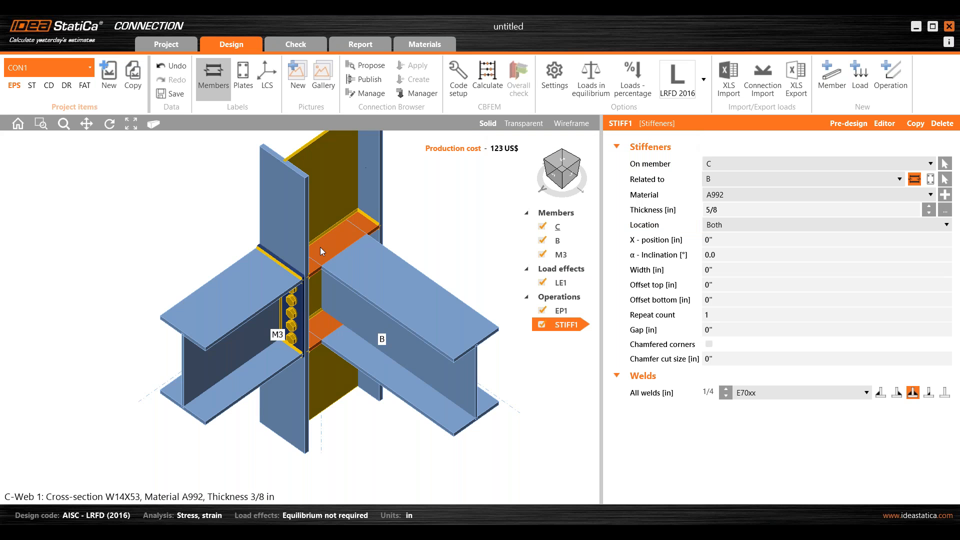
scroll(337, 244, up, 5)
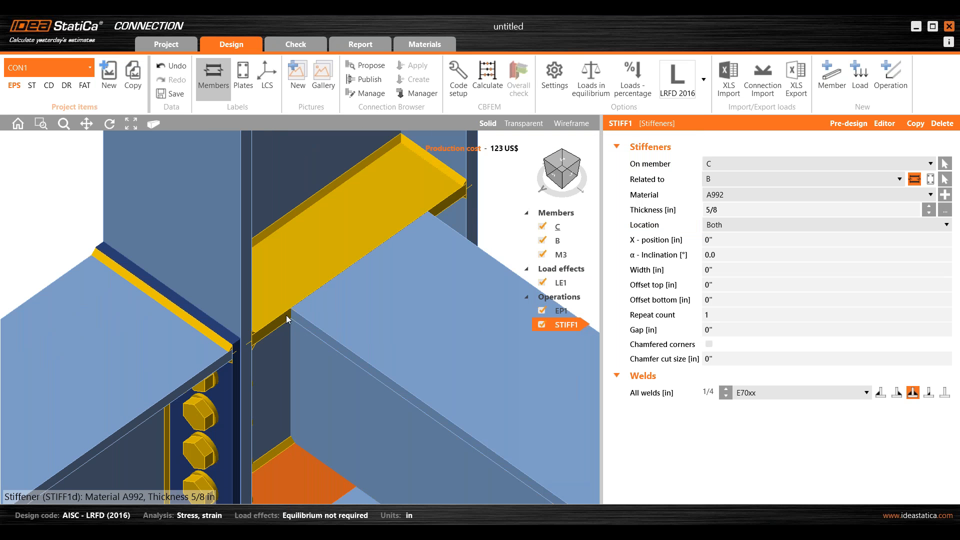
scroll(274, 304, down, 3)
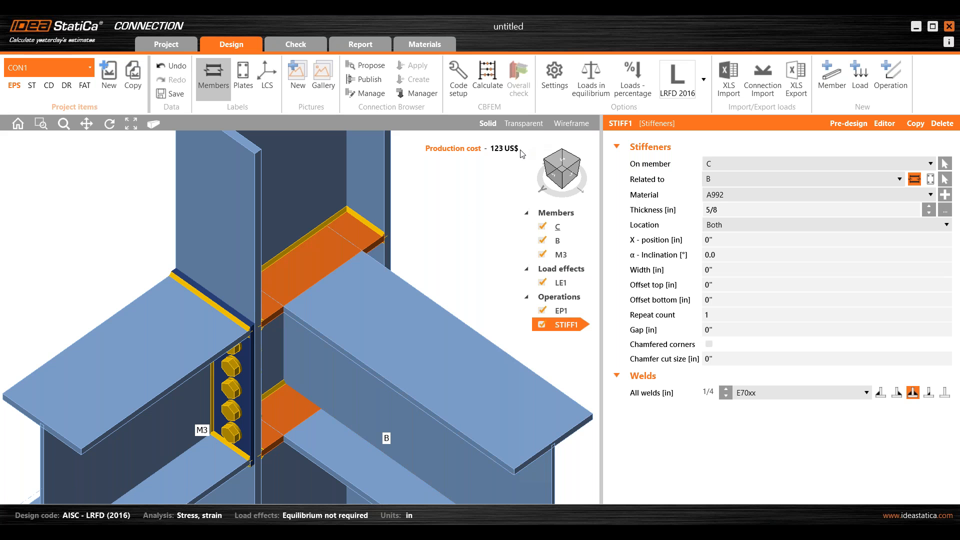
Add a Cut operation for beam B and switch its cutting object from a member to a plate
click(892, 83)
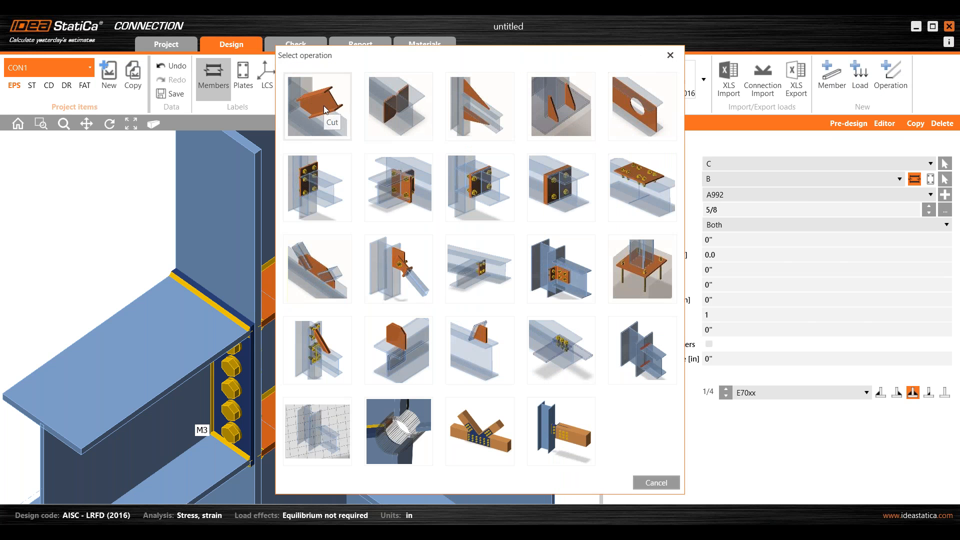
click(325, 109)
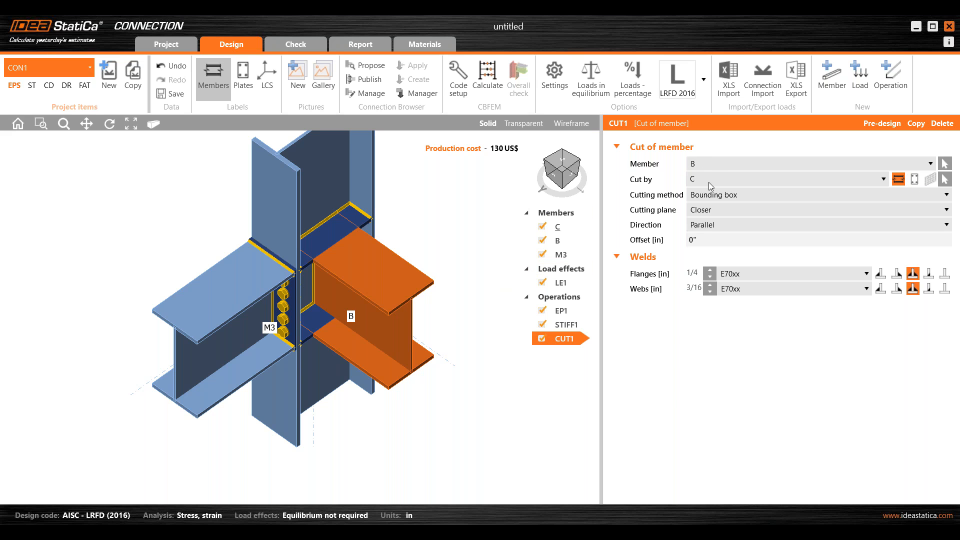
click(914, 179)
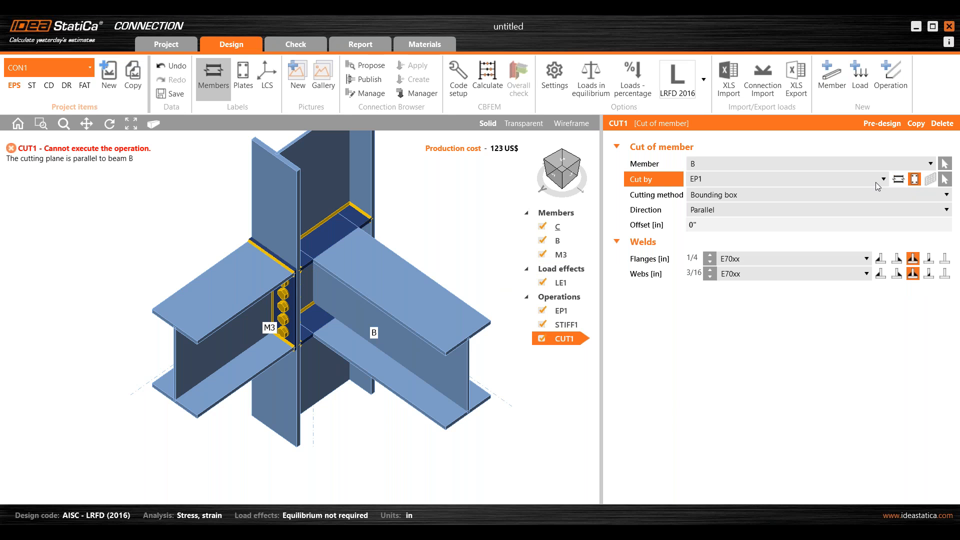
click(874, 183)
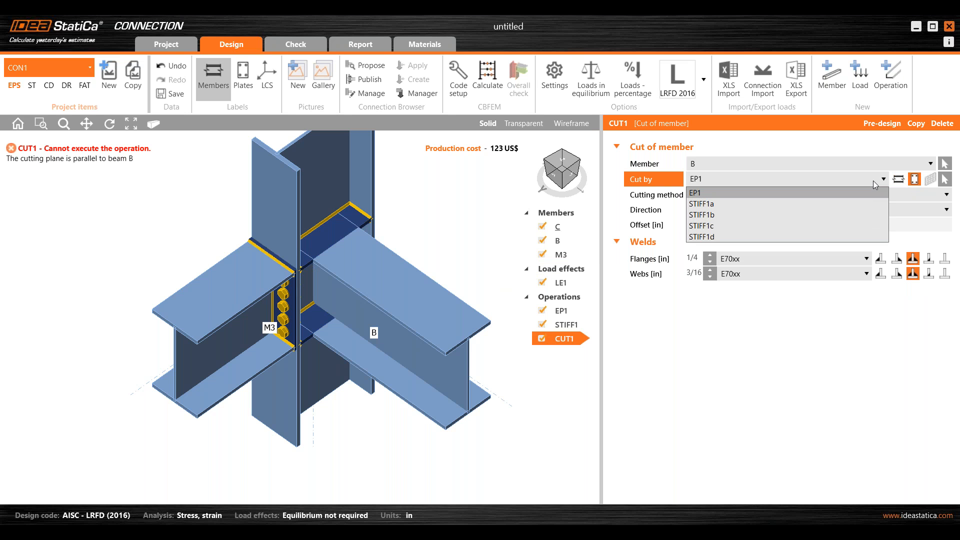
click(872, 181)
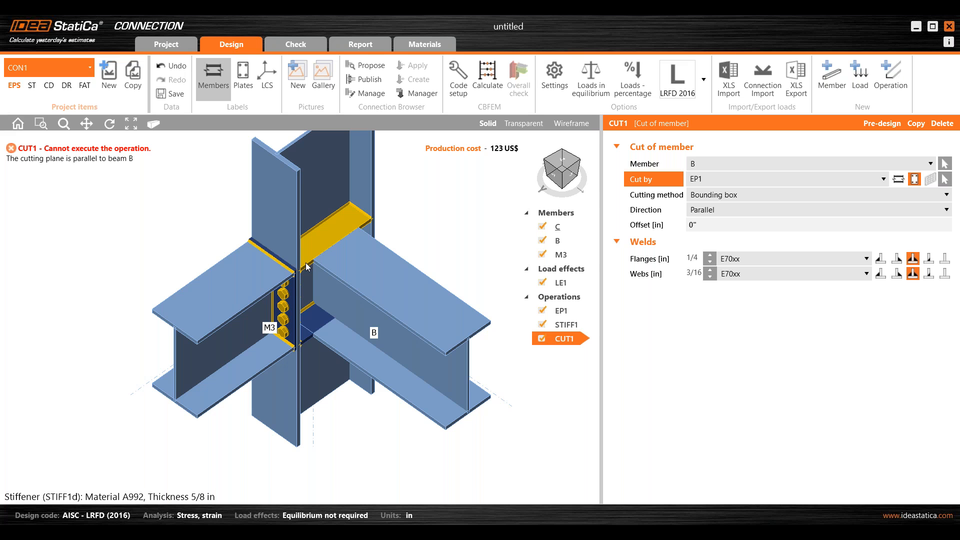
Cut beam B by stiffener plate STIFF1d using the Surface cutting method
click(708, 179)
click(706, 236)
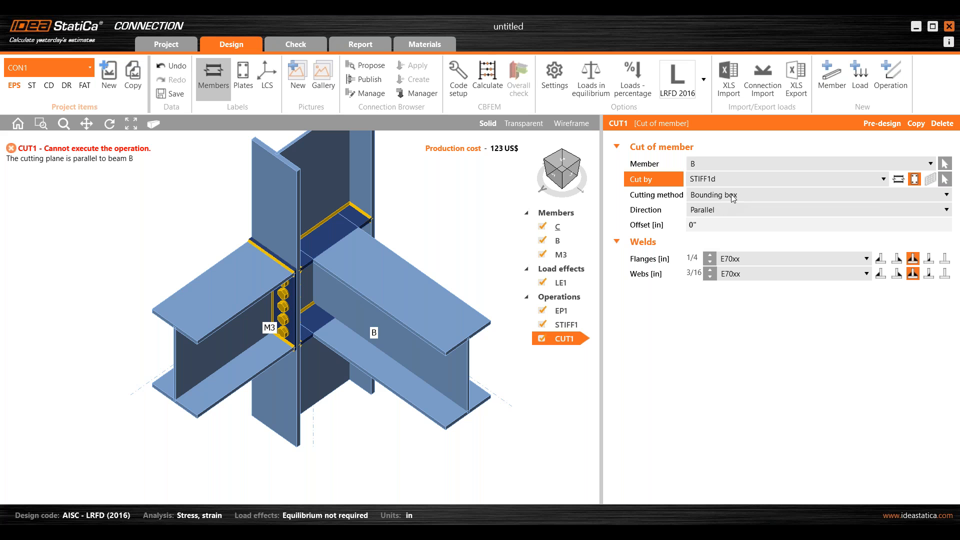
click(733, 199)
click(716, 220)
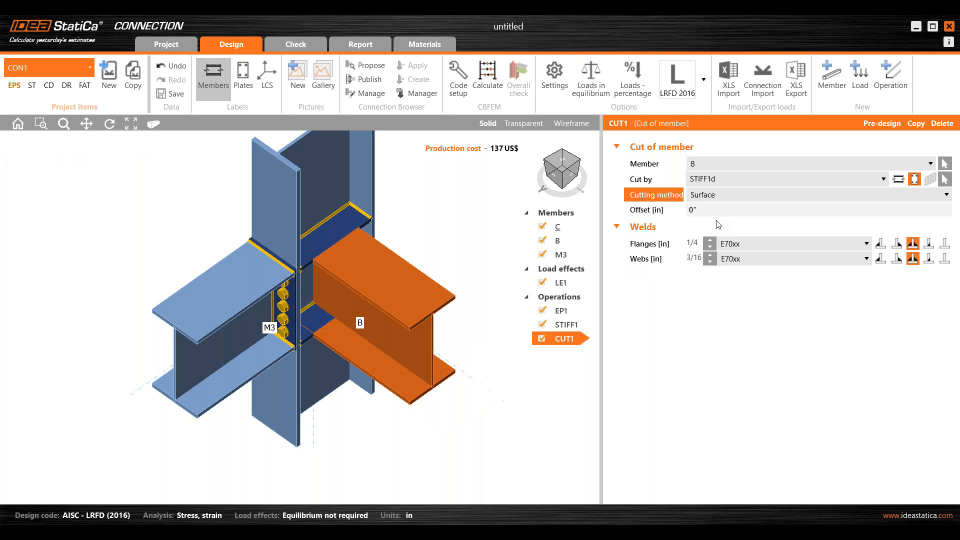
Examine how the flanges and web of beam B meet the stiffeners and column, in solid and transparent display
scroll(314, 265, up, 3)
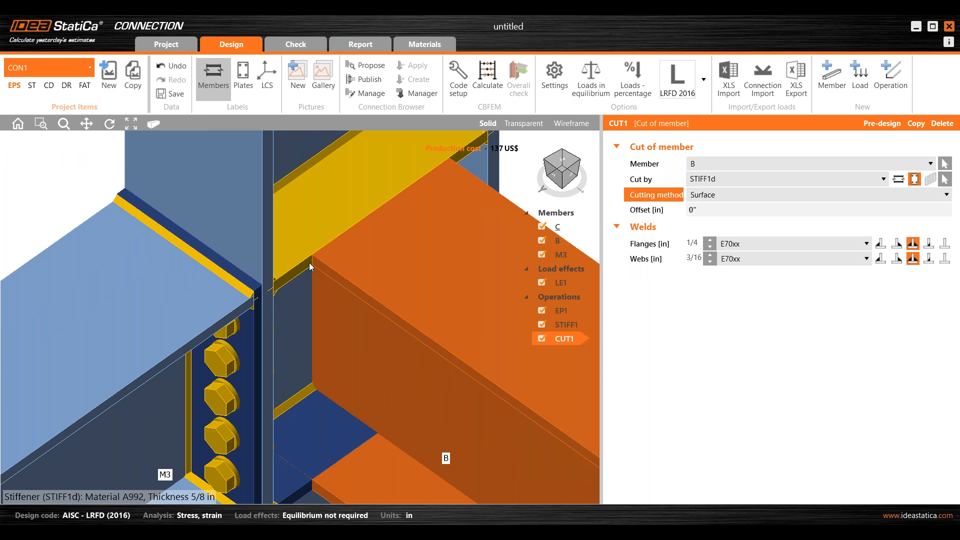
scroll(309, 263, down, 3)
click(525, 123)
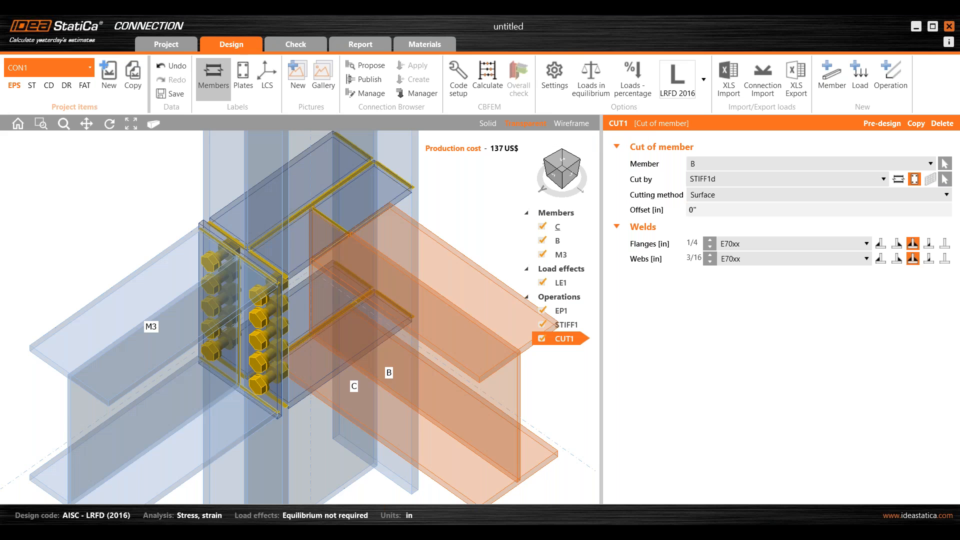
scroll(340, 240, up, 2)
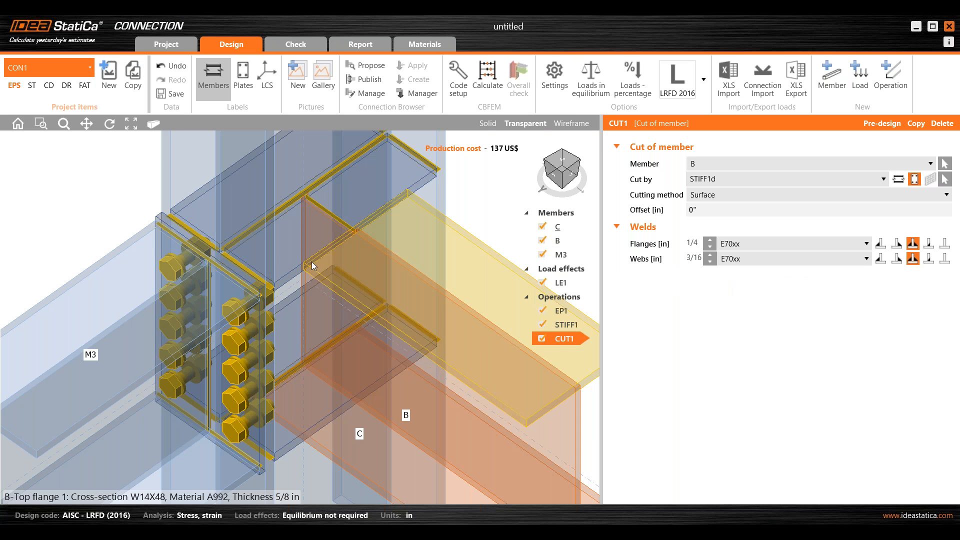
scroll(311, 262, up, 4)
scroll(268, 276, down, 2)
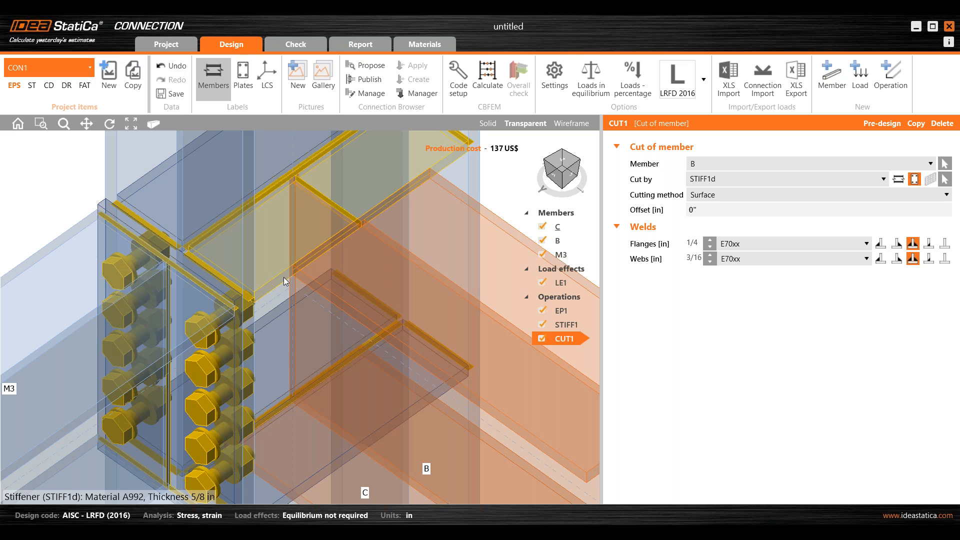
scroll(297, 255, down, 2)
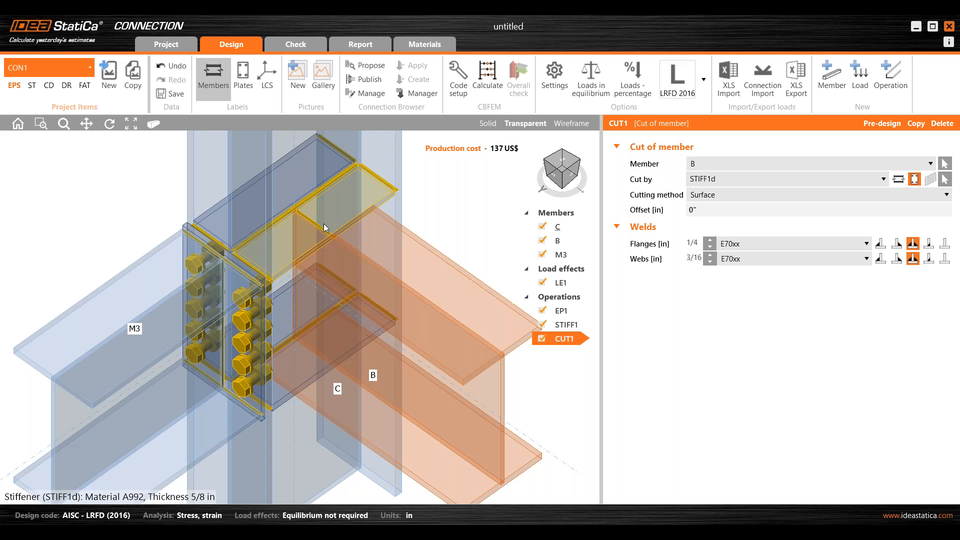
scroll(311, 214, up, 3)
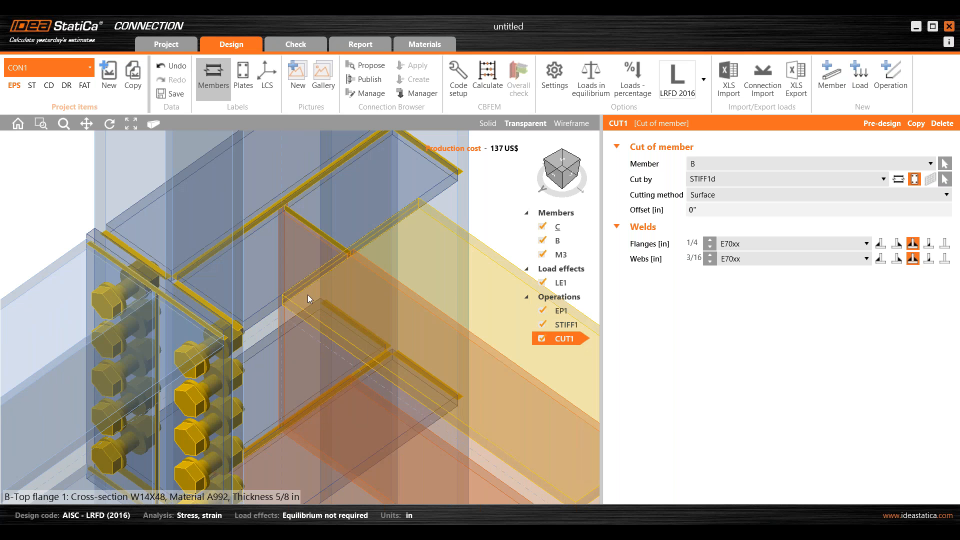
scroll(320, 184, down, 3)
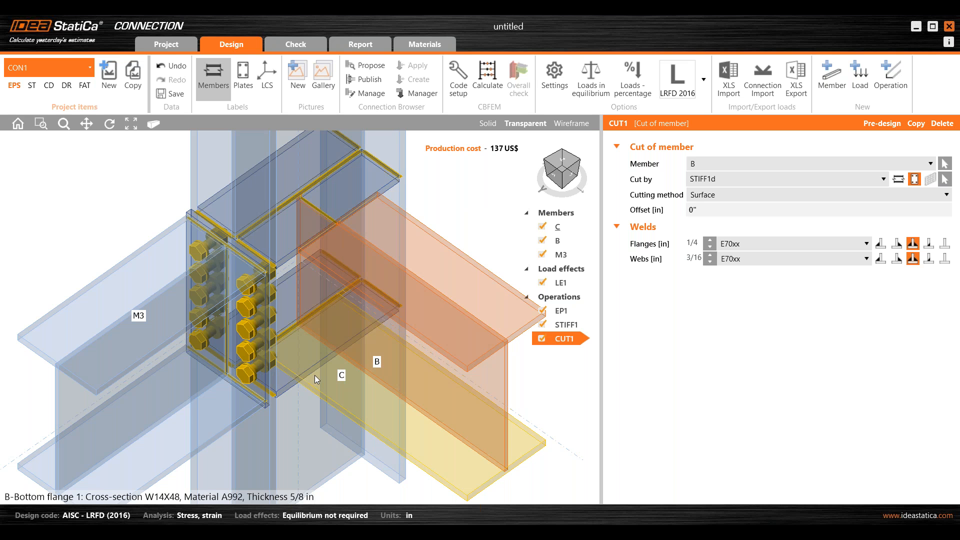
Copy operation CUT1 of beam B and set the copy to cut by stiffener plate STIFF1b
right_click(561, 341)
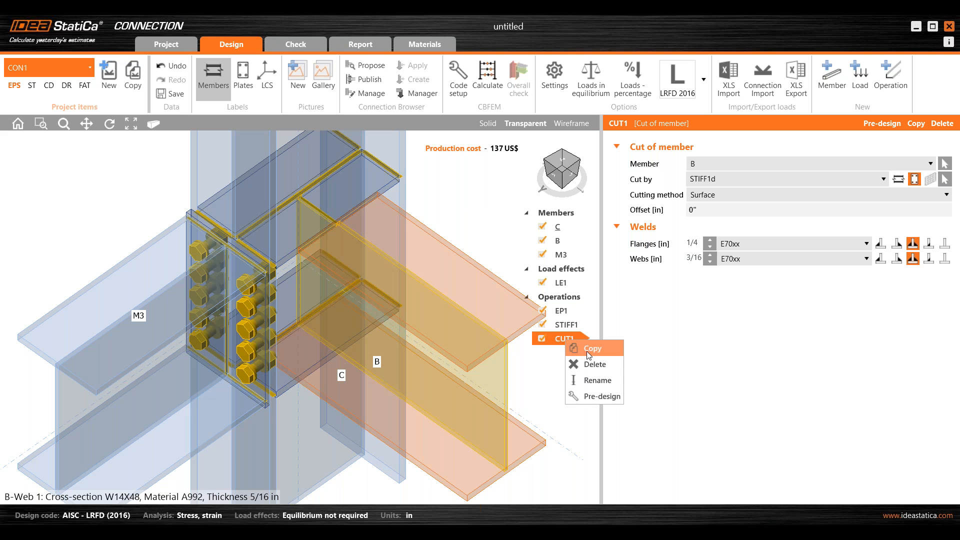
click(588, 350)
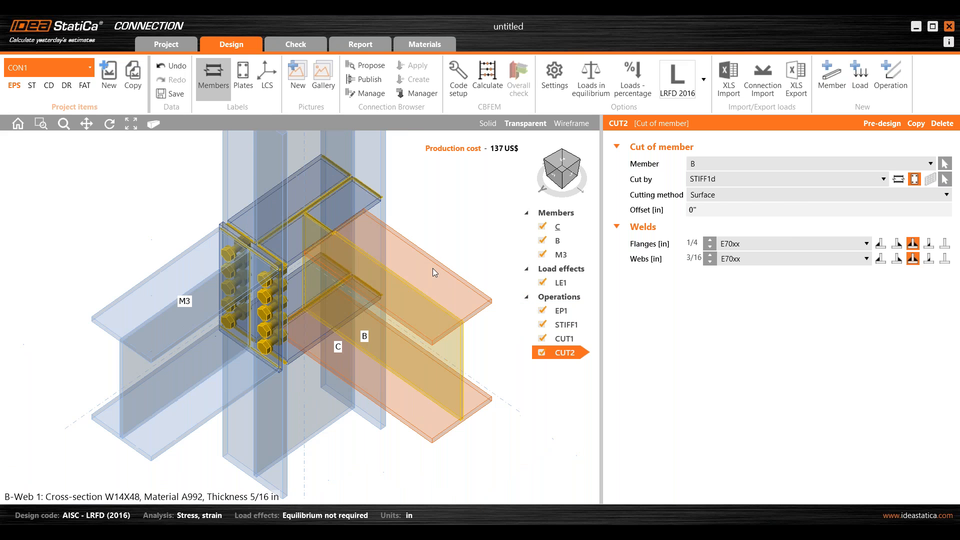
click(721, 181)
click(720, 181)
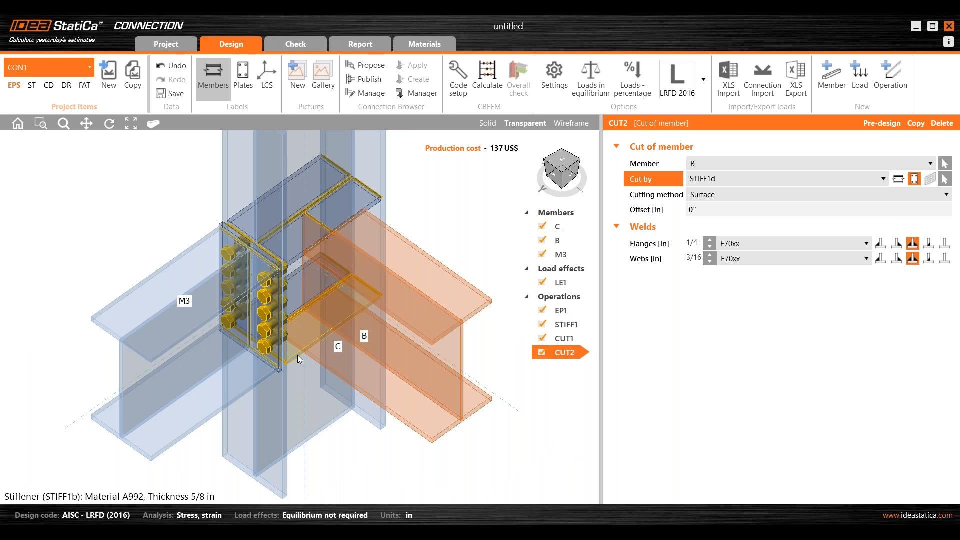
click(728, 180)
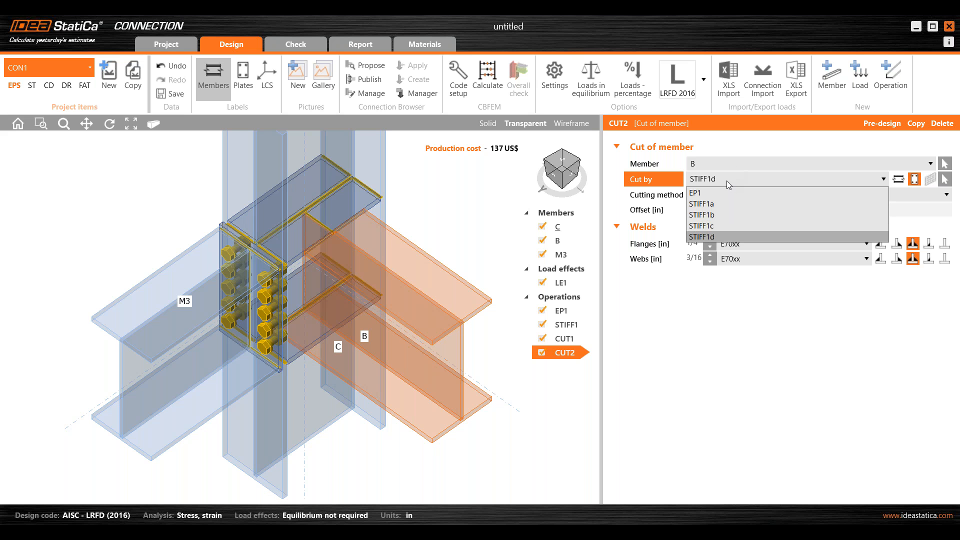
click(706, 219)
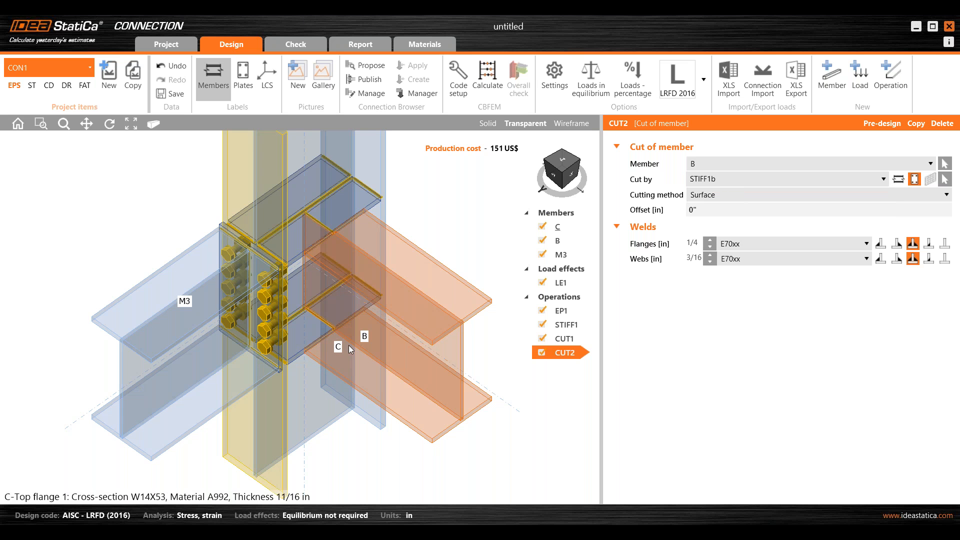
scroll(307, 345, up, 3)
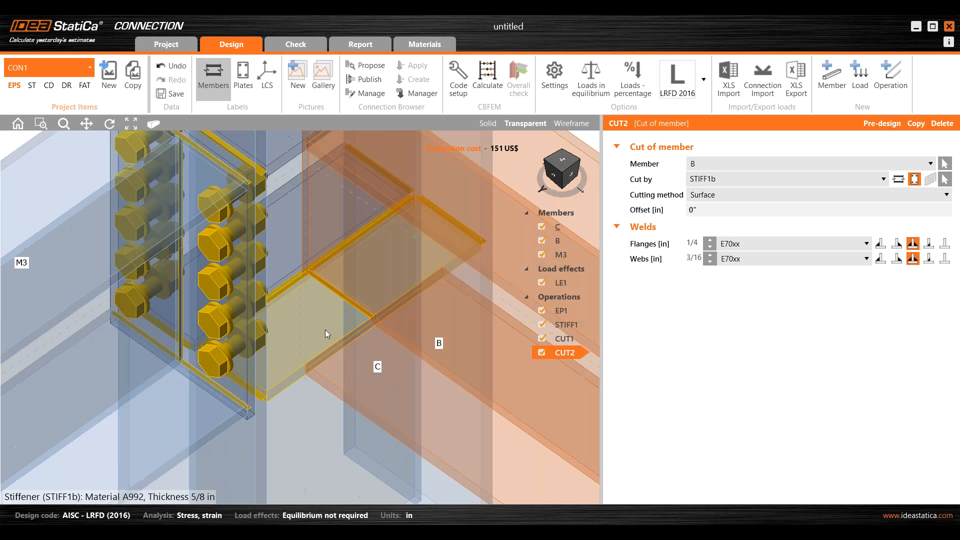
scroll(307, 354, down, 2)
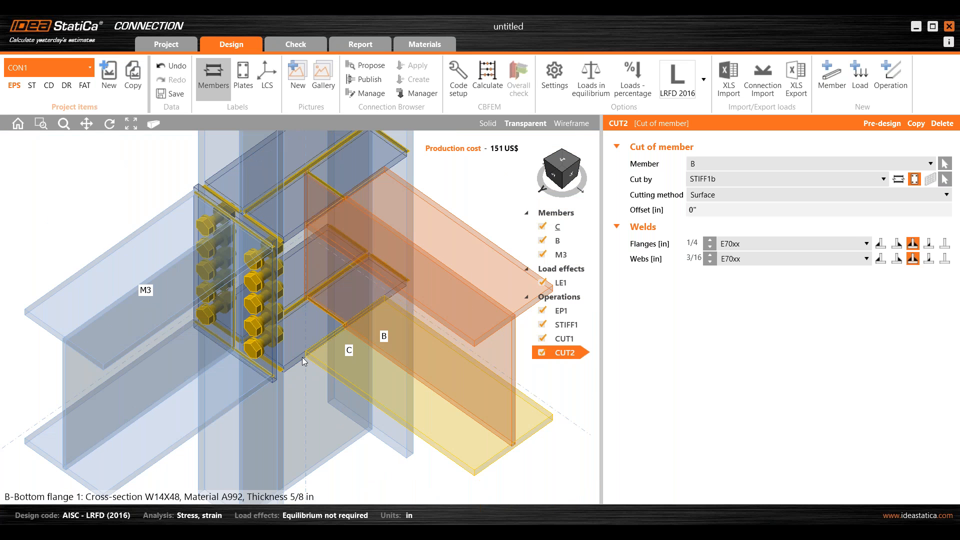
scroll(303, 356, down, 2)
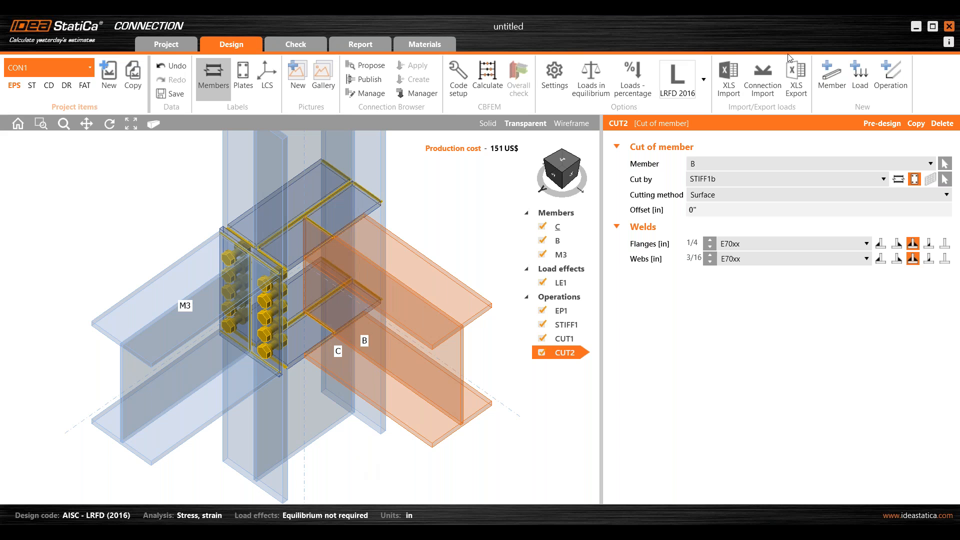
Add a Fin plate operation (beam to beam or column) joining the web of beam B to column C
click(895, 80)
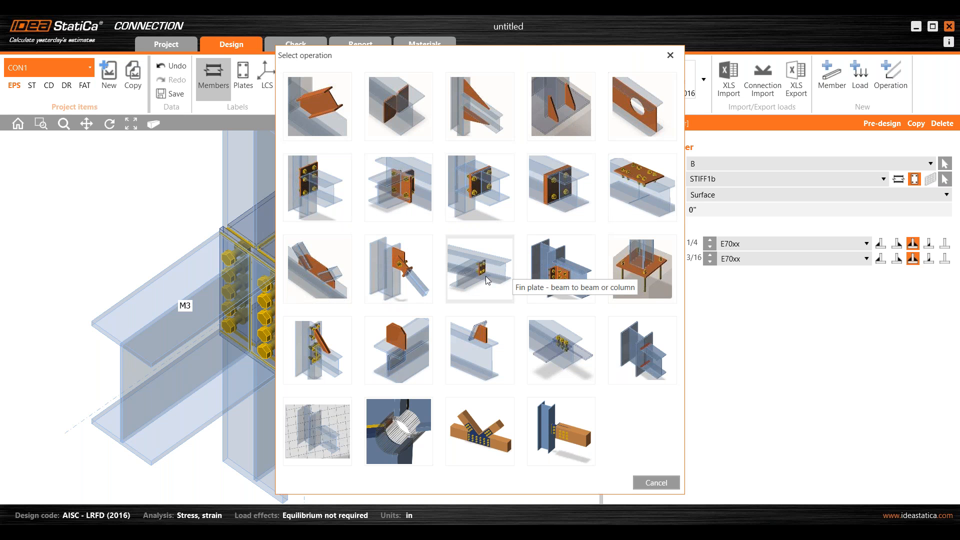
click(472, 263)
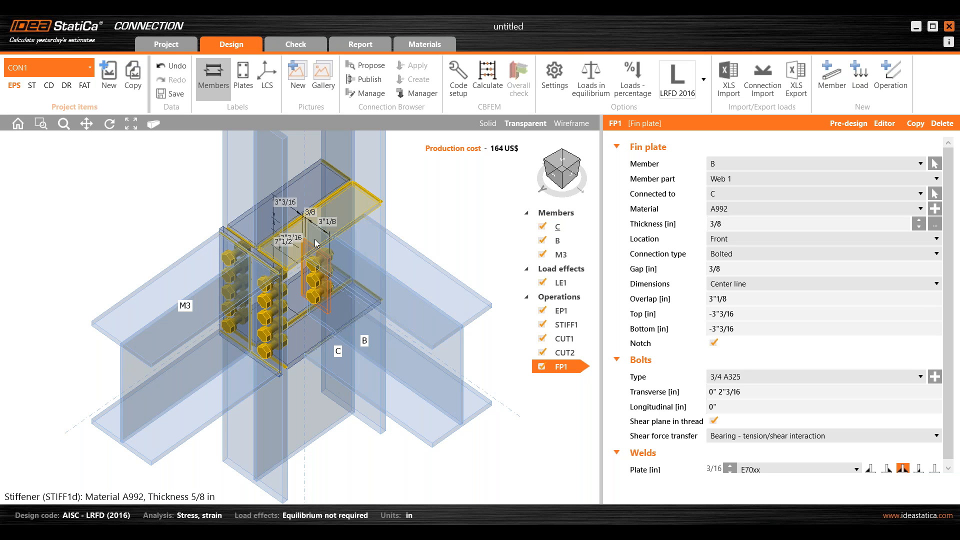
click(579, 164)
click(571, 174)
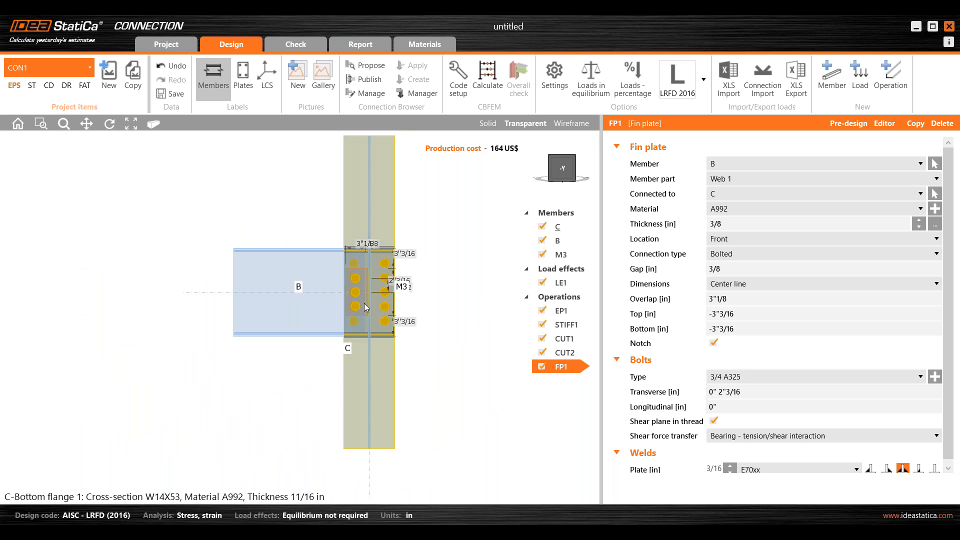
scroll(362, 292, up, 4)
scroll(363, 295, up, 2)
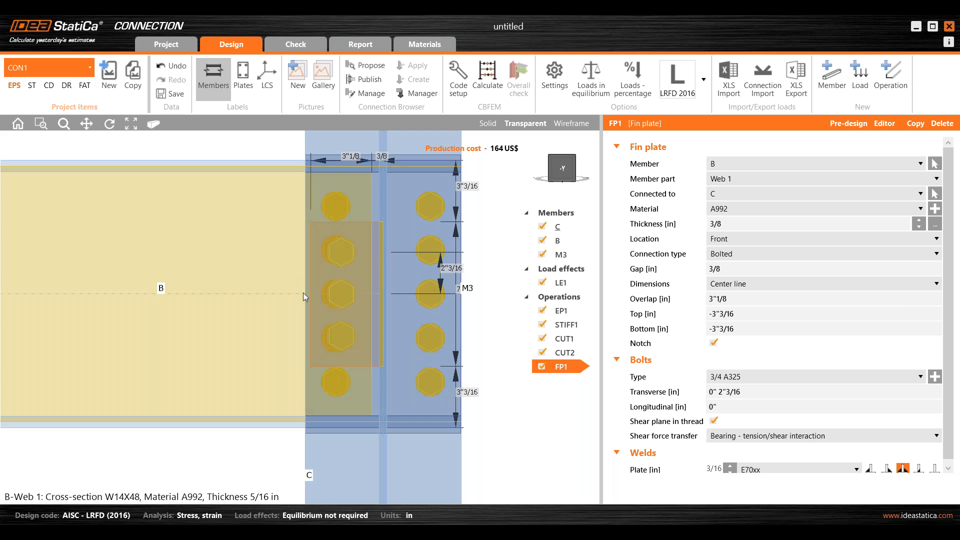
Set the fin plate's gap to 4 in and its overlap to 3 1/2 in
click(739, 301)
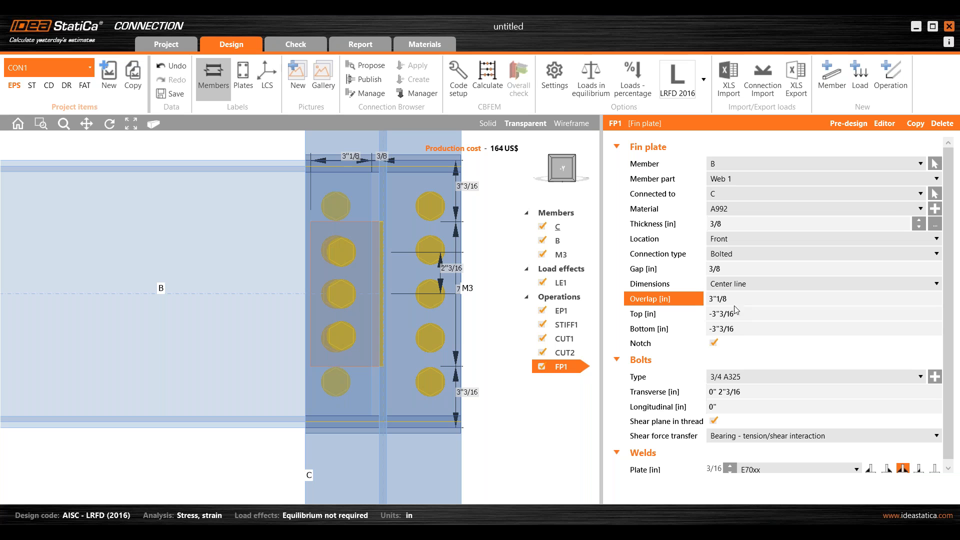
click(743, 267)
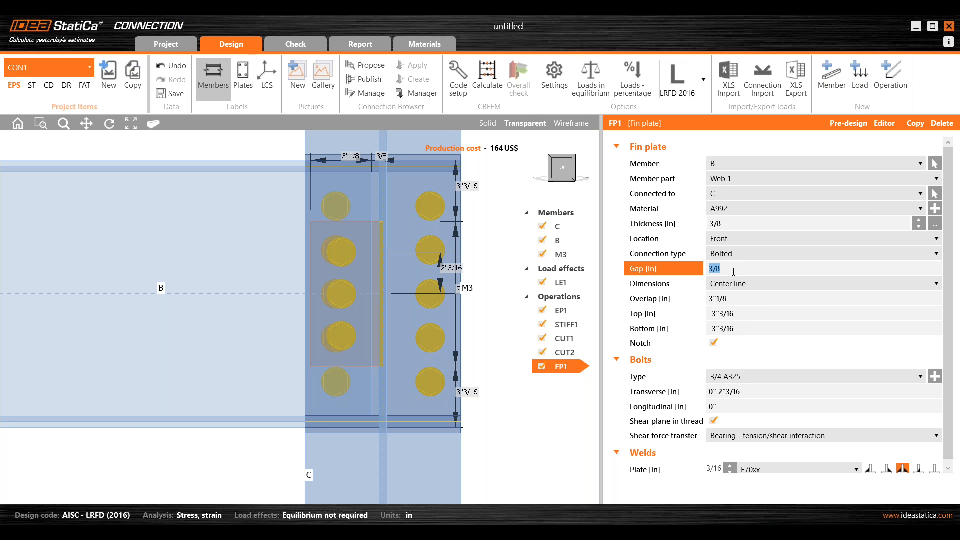
text(4)
click(741, 297)
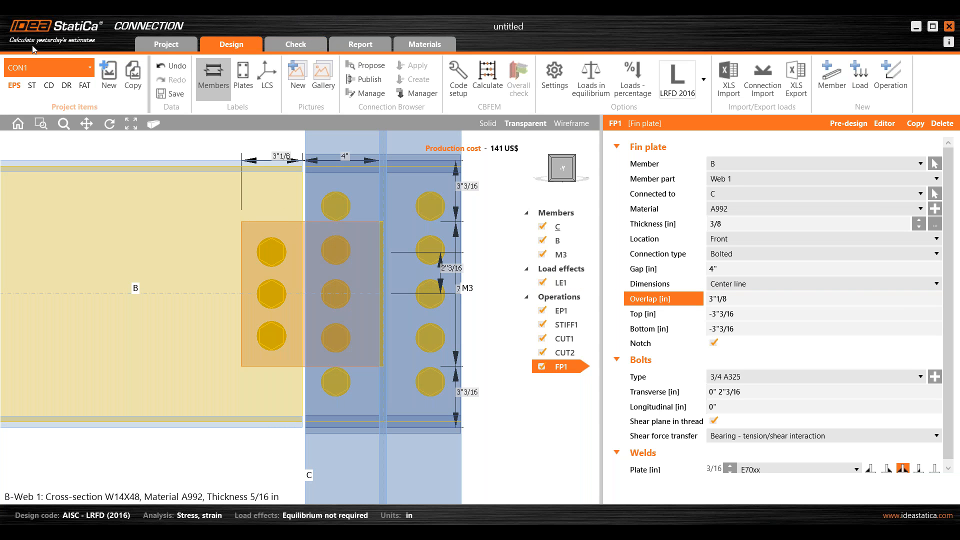
drag(731, 300, 720, 300)
text(/2)
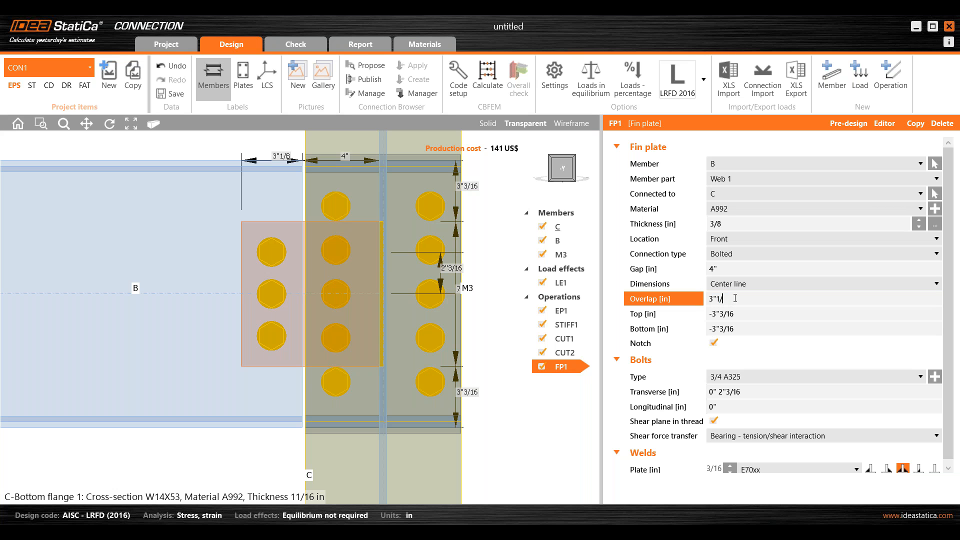
click(747, 315)
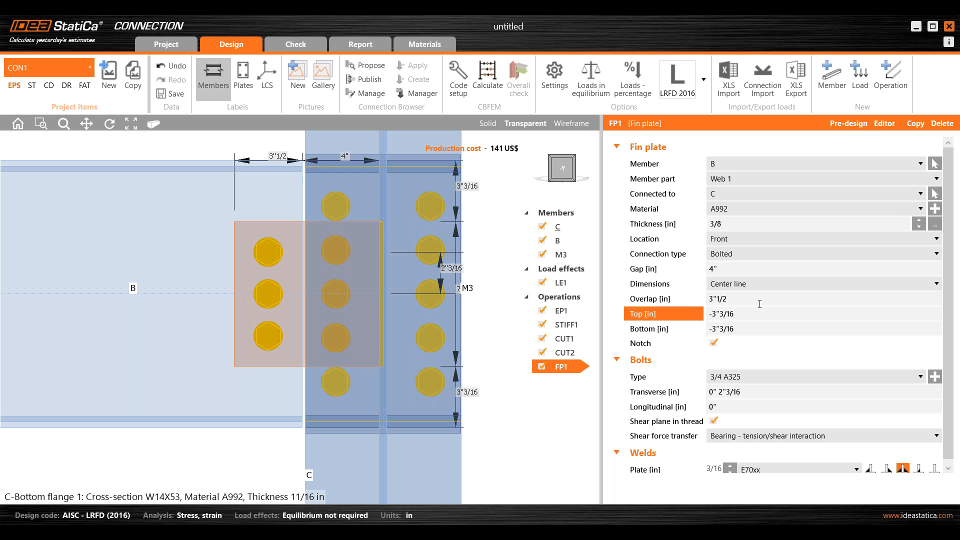
Try top and bottom offsets of 0 in for the fin plate
scroll(277, 175, up, 3)
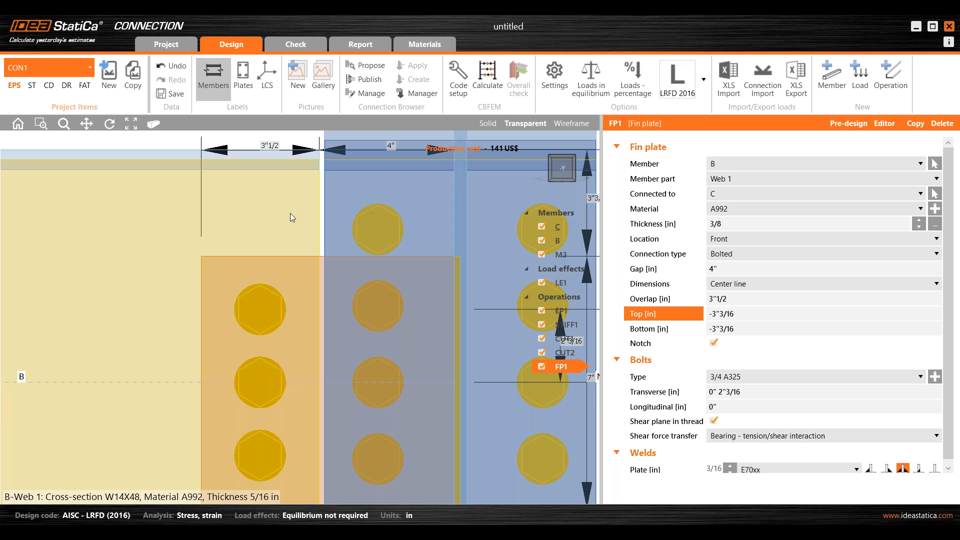
scroll(290, 217, down, 2)
scroll(292, 231, down, 1)
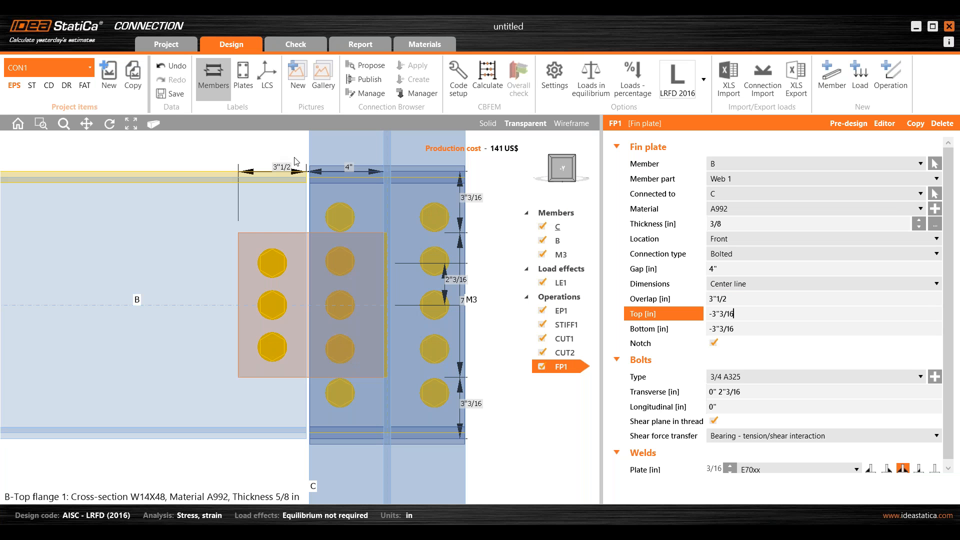
click(760, 326)
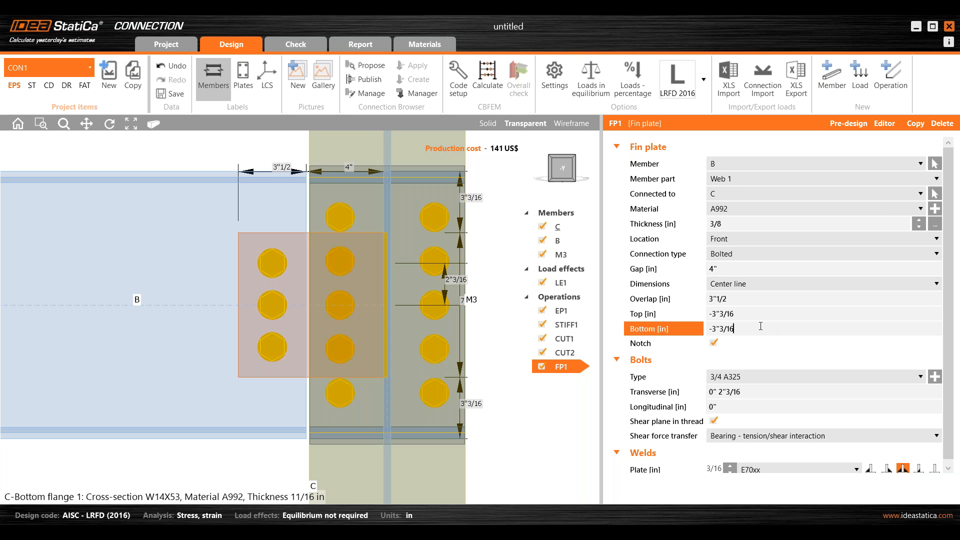
click(749, 314)
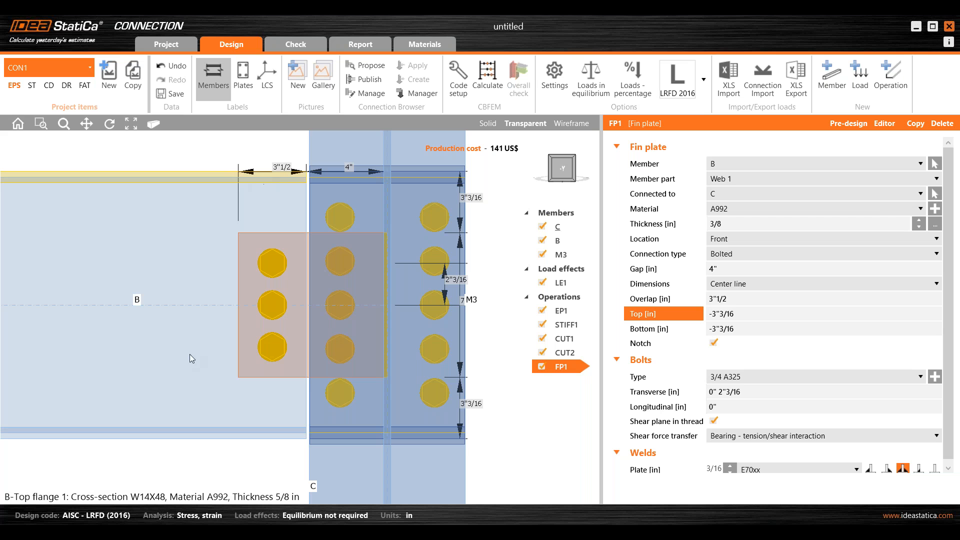
drag(750, 314, 701, 316)
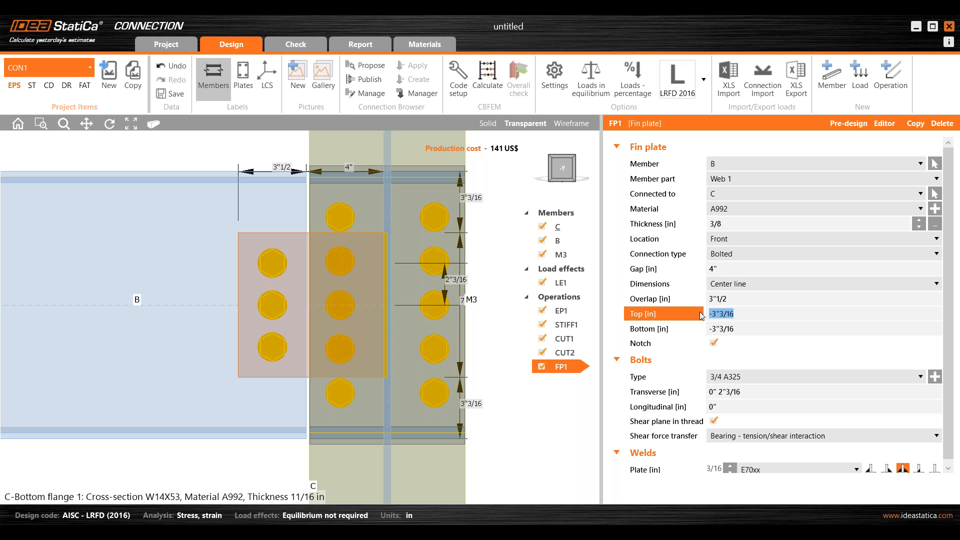
text(0)
key(Tab)
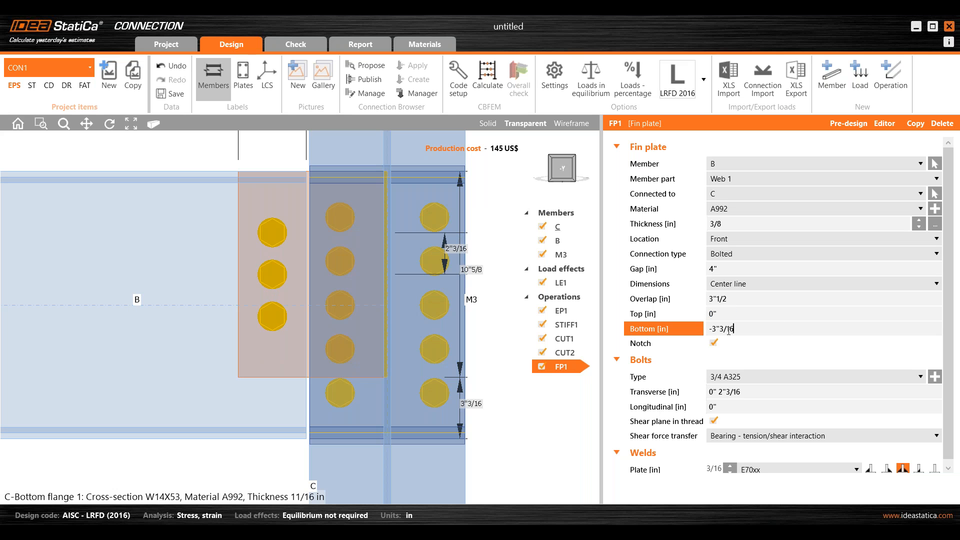
text(0)
click(729, 314)
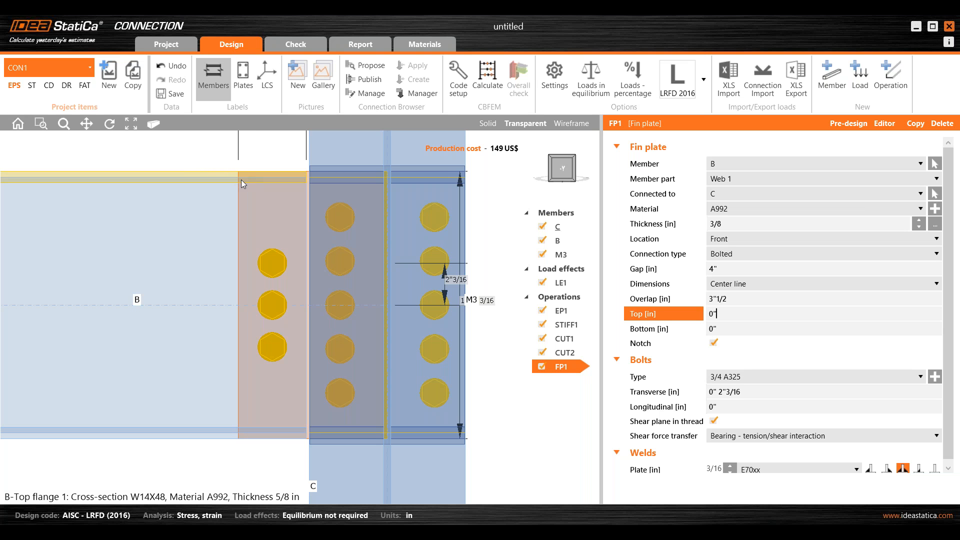
Set the fin plate's top and bottom offsets to -5/8 in each
click(739, 315)
text(-)
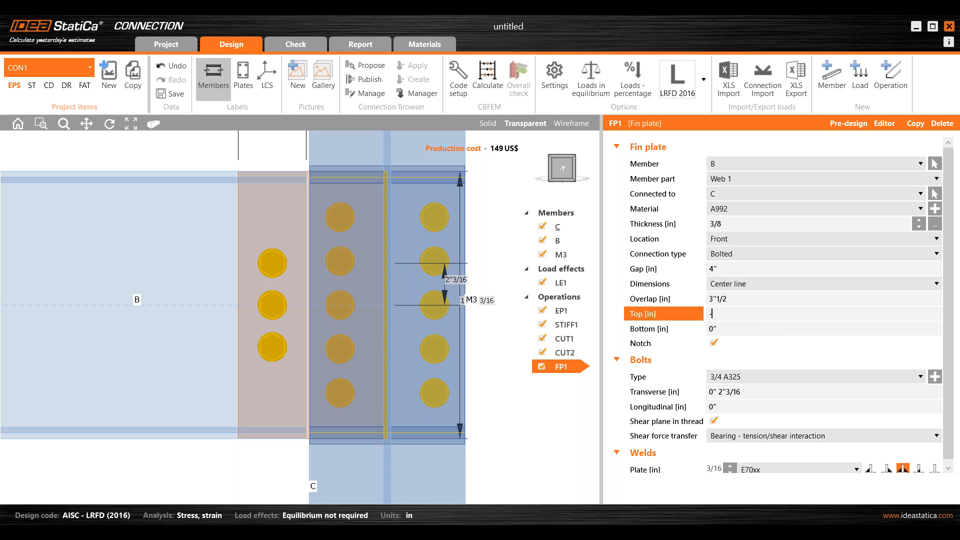
text(5/8)
click(775, 326)
drag(774, 330, 680, 330)
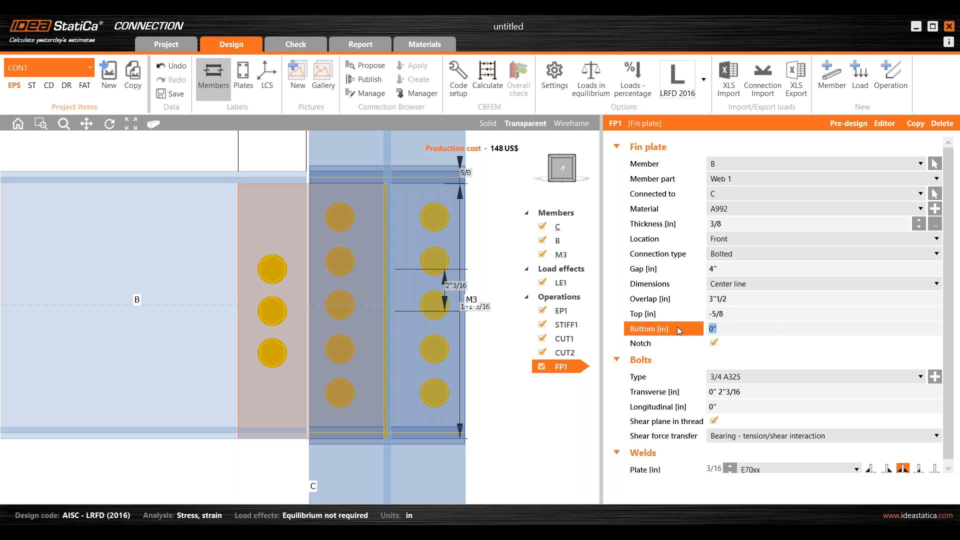
text(-5/8)
click(800, 315)
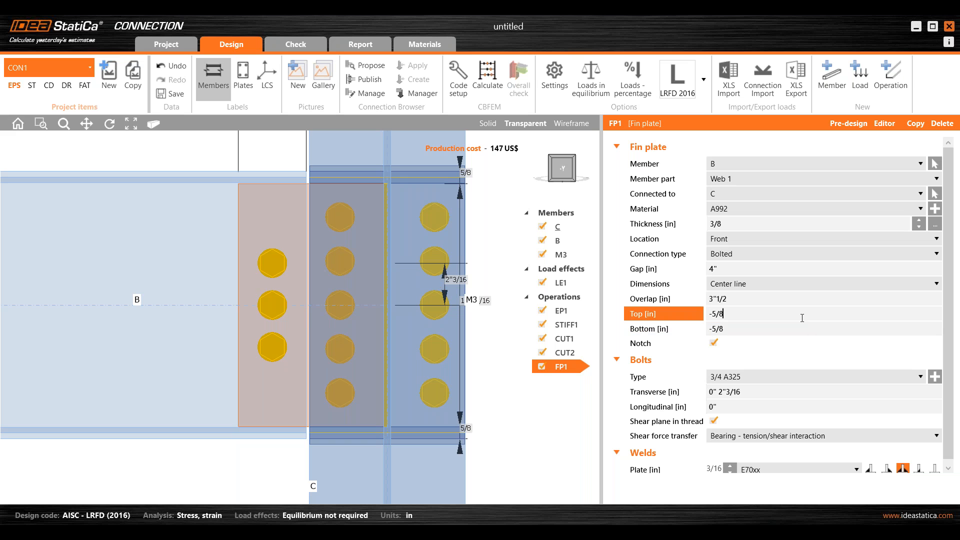
Set the first transverse bolt spacing of the fin plate to 1 1/2 in
drag(741, 392, 726, 392)
click(713, 392)
key(BackSpace)
text(1)
key(BackSpace)
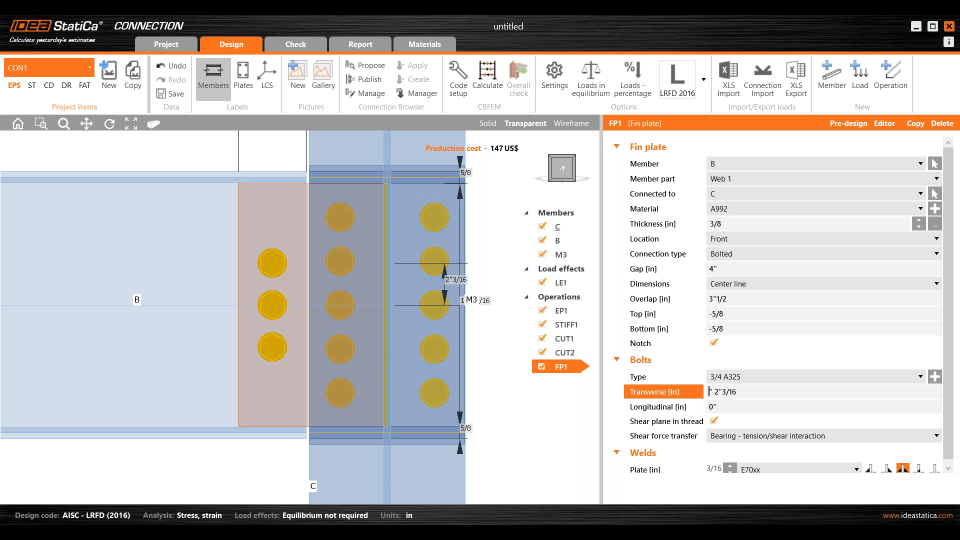
text(1"1/2)
click(729, 405)
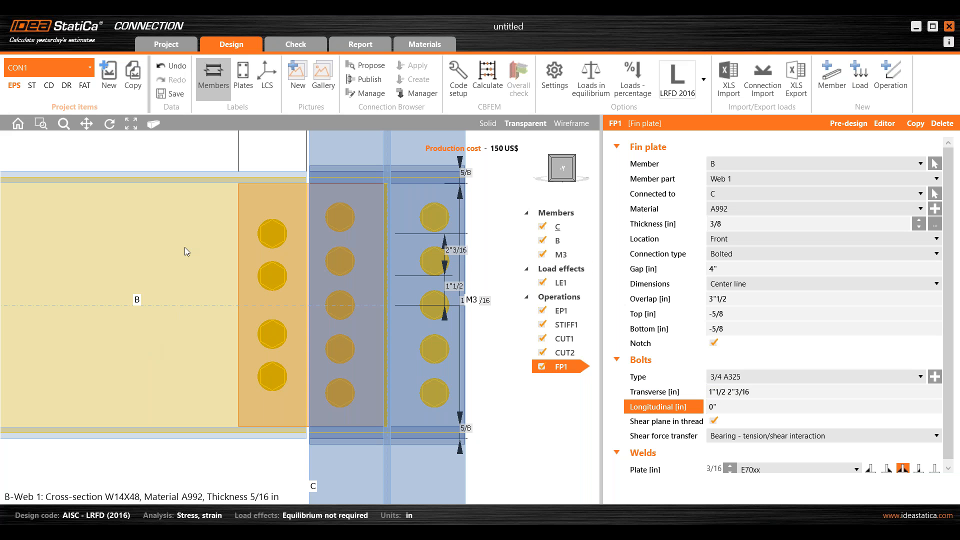
Set the second transverse bolt spacing of the fin plate to 3 in
drag(750, 392, 729, 390)
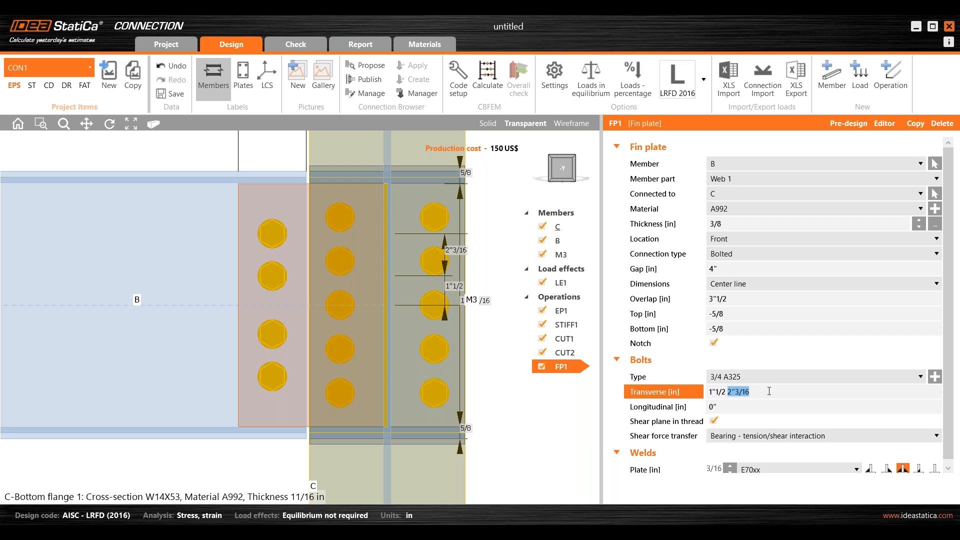
text(3)
click(739, 406)
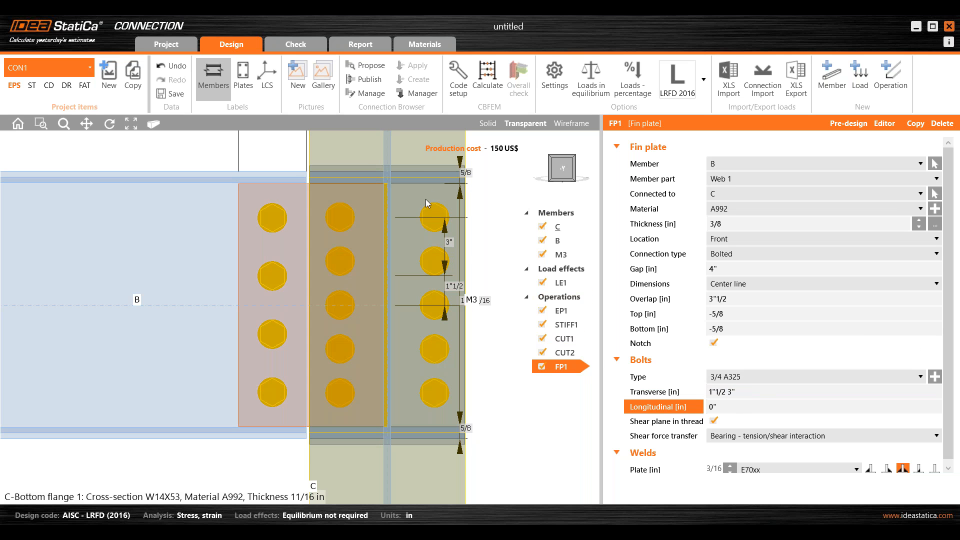
scroll(450, 282, down, 3)
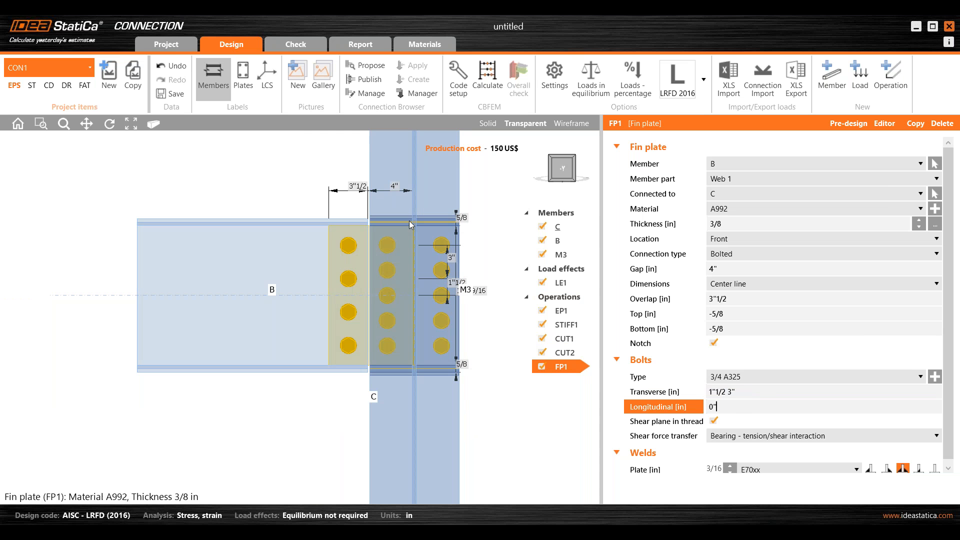
scroll(367, 247, up, 3)
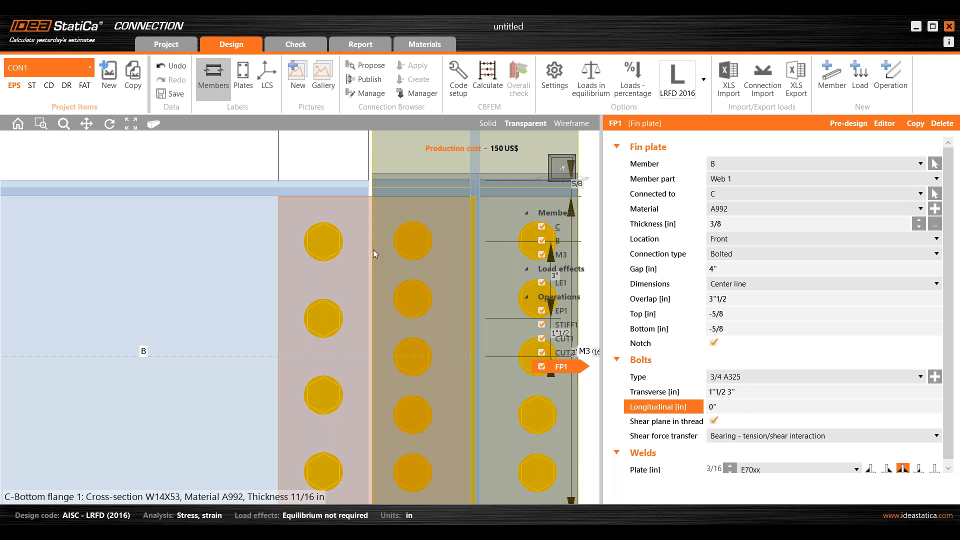
scroll(240, 250, down, 3)
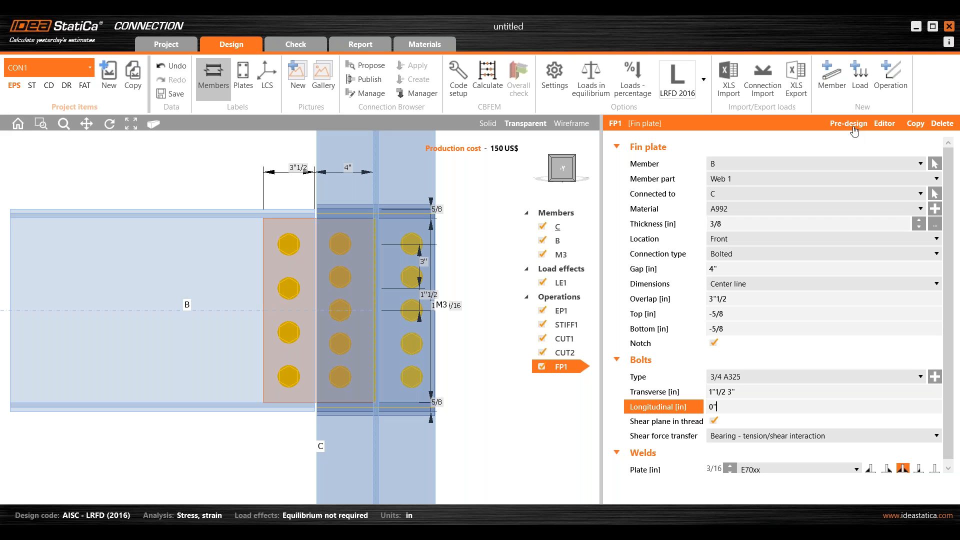
Edit the fin plate in the plate editor and add a notch at corner 2
click(888, 129)
drag(476, 138, 621, 137)
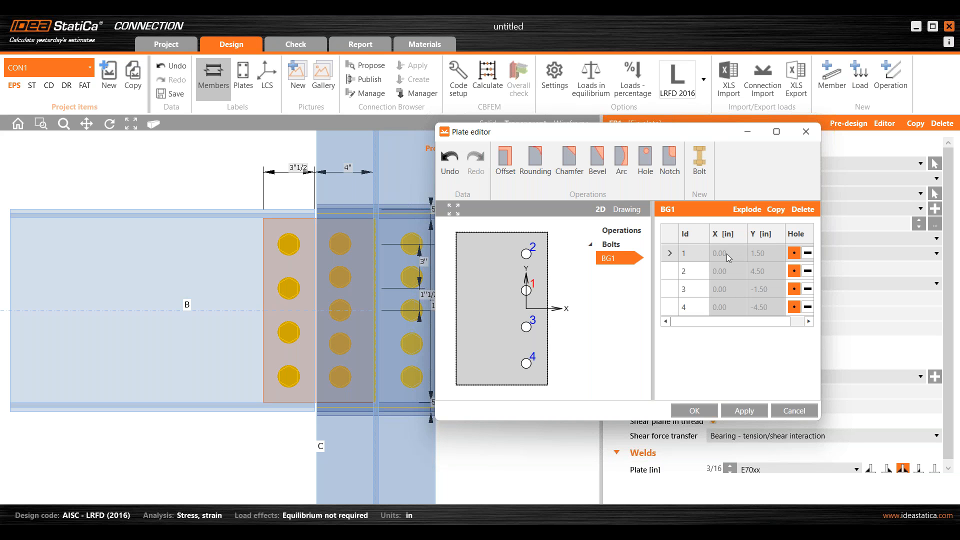
click(626, 231)
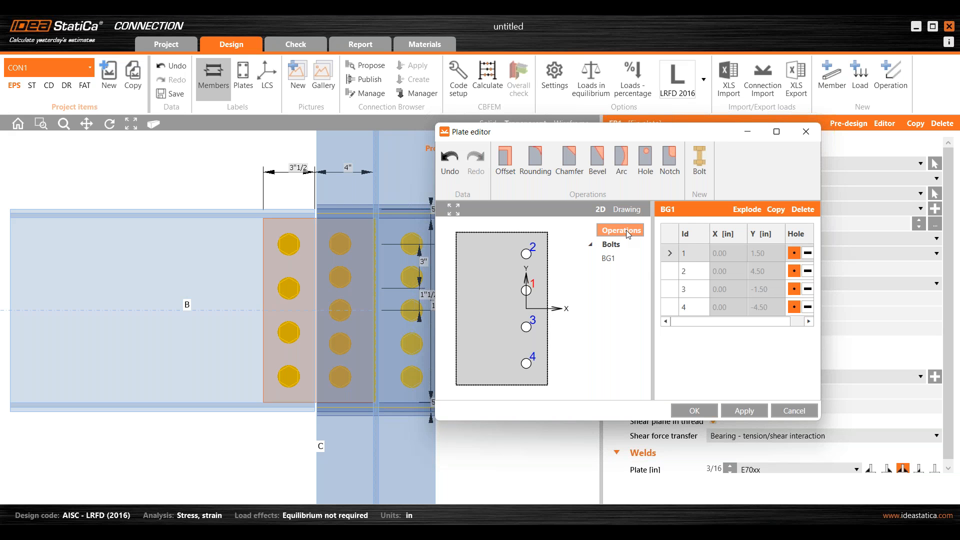
click(675, 169)
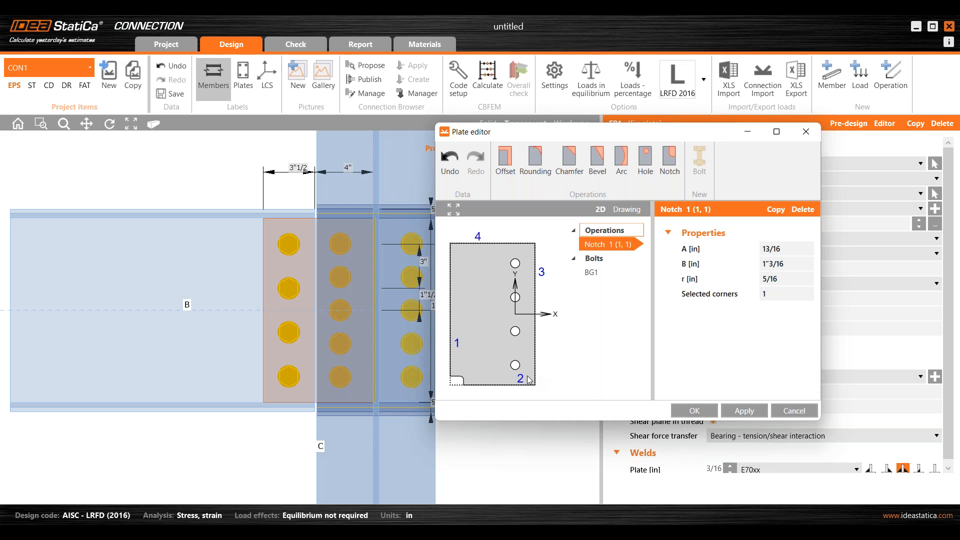
click(782, 296)
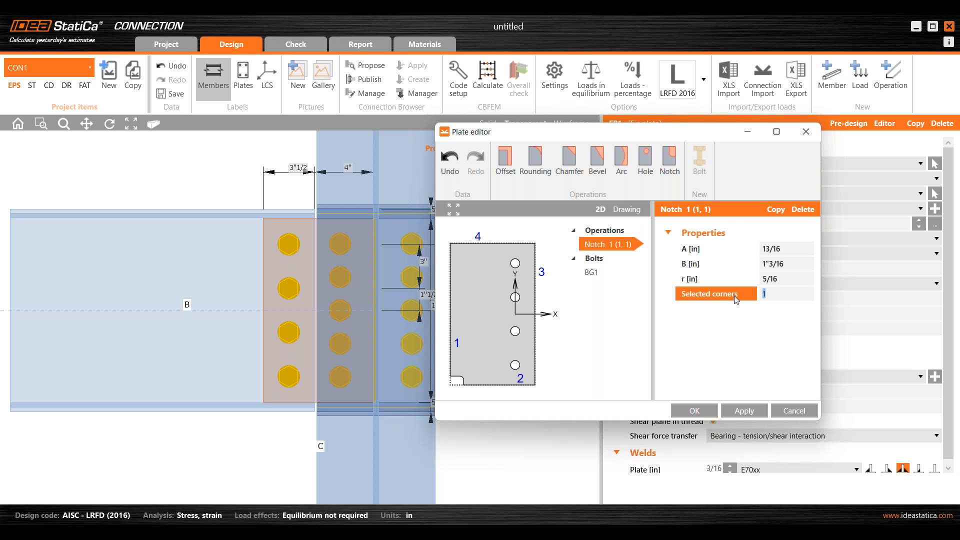
text(2)
click(787, 280)
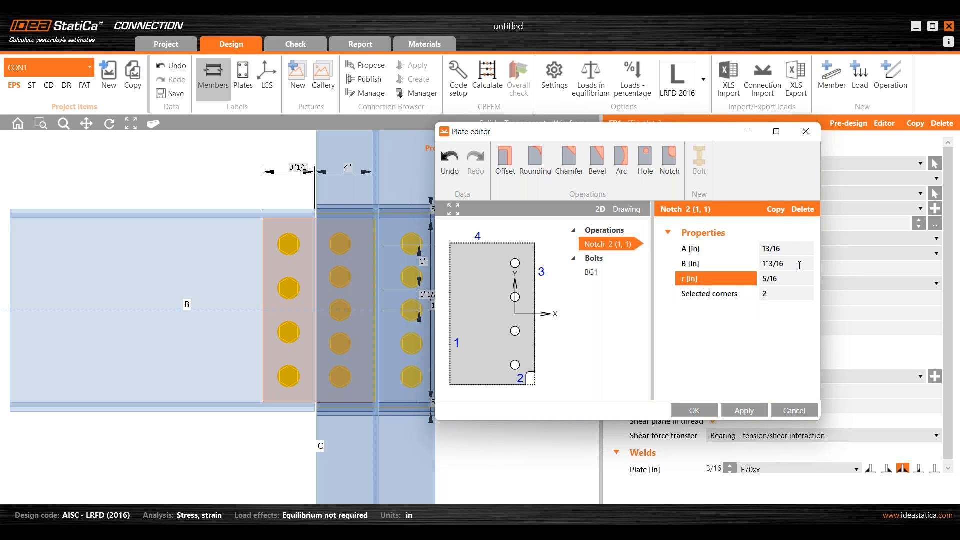
Set the corner 2 notch's dimensions to A 4 in and B 1 in
click(799, 266)
click(746, 248)
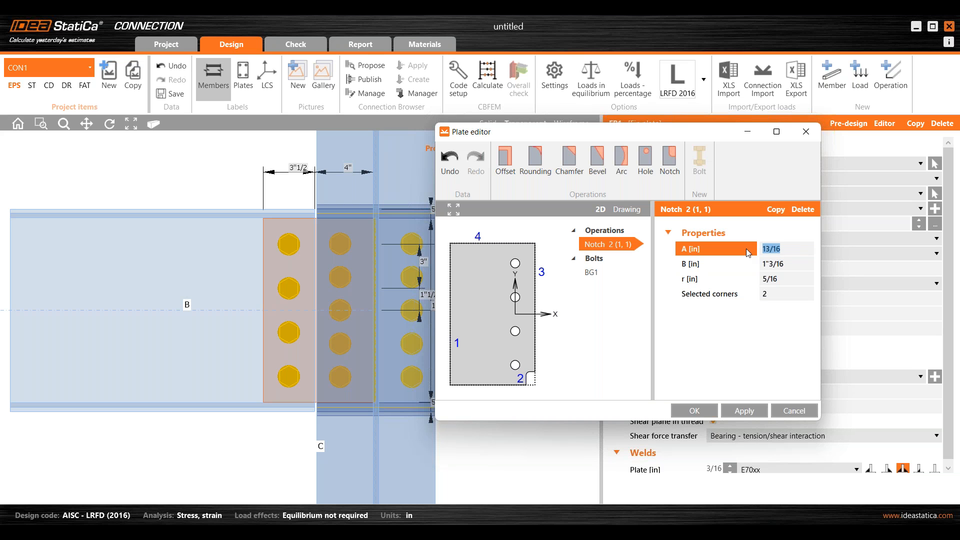
text(4)
click(788, 279)
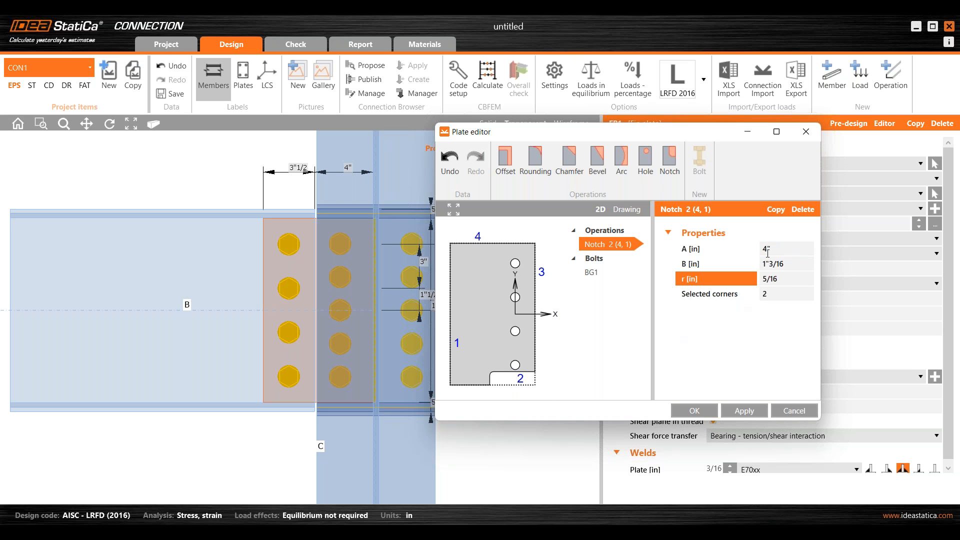
click(747, 269)
text(1)
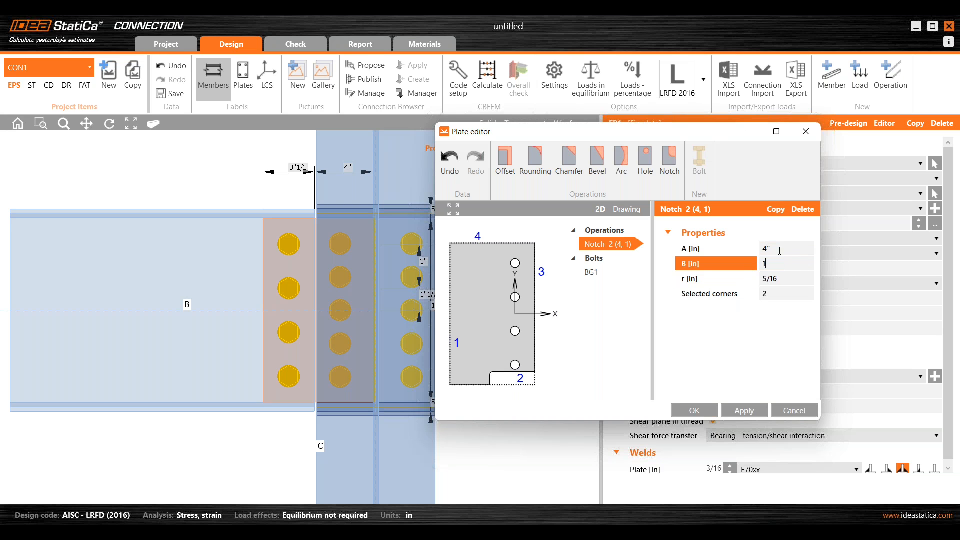
click(779, 249)
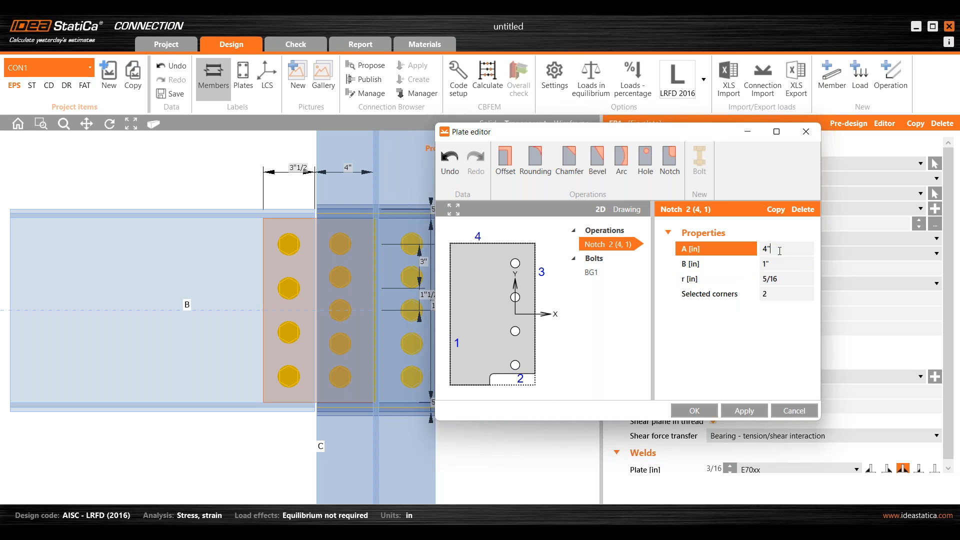
Copy the notch and assign the copy to corner 3 of the fin plate
right_click(620, 245)
click(634, 254)
click(608, 258)
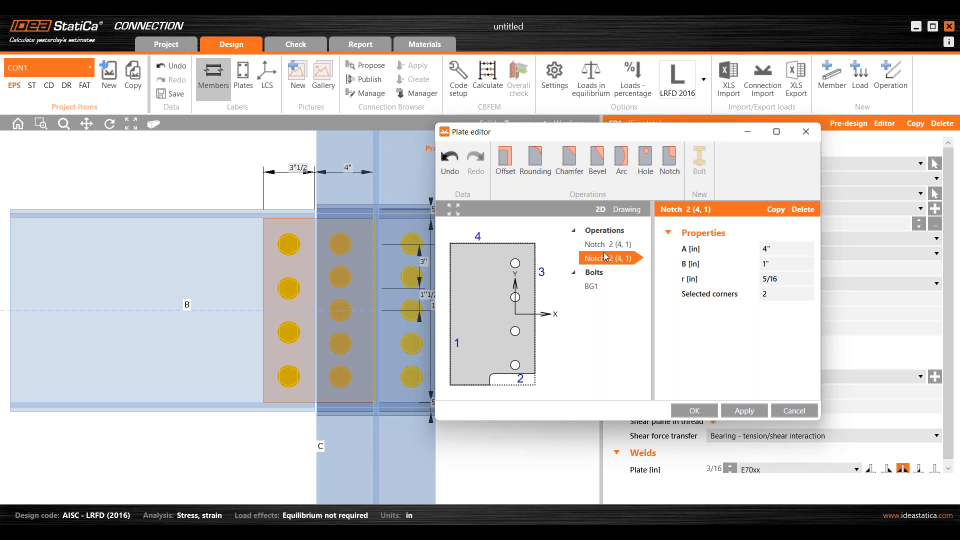
double_click(775, 294)
text(3)
click(784, 261)
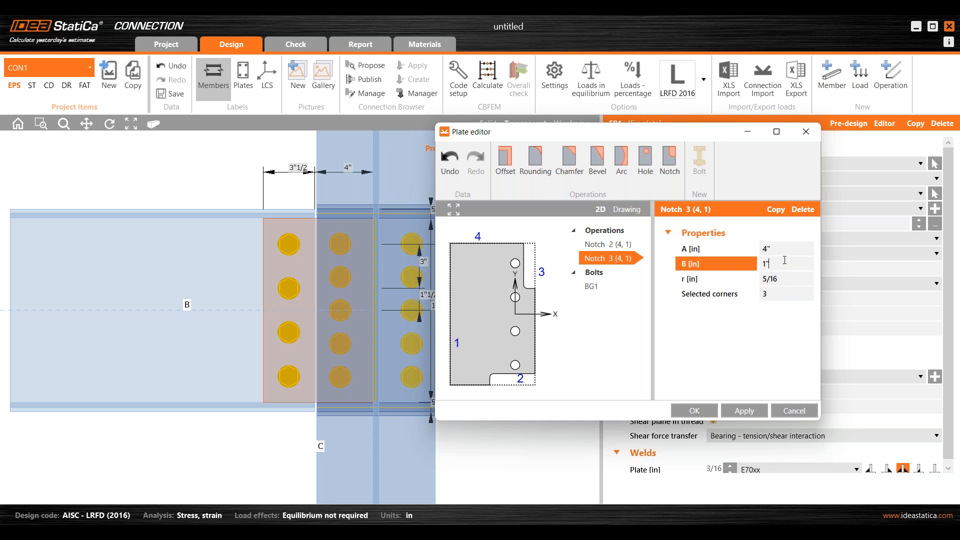
Set the corner 3 notch's dimensions to A 1 in and B 4 in
drag(784, 249, 750, 250)
text(1)
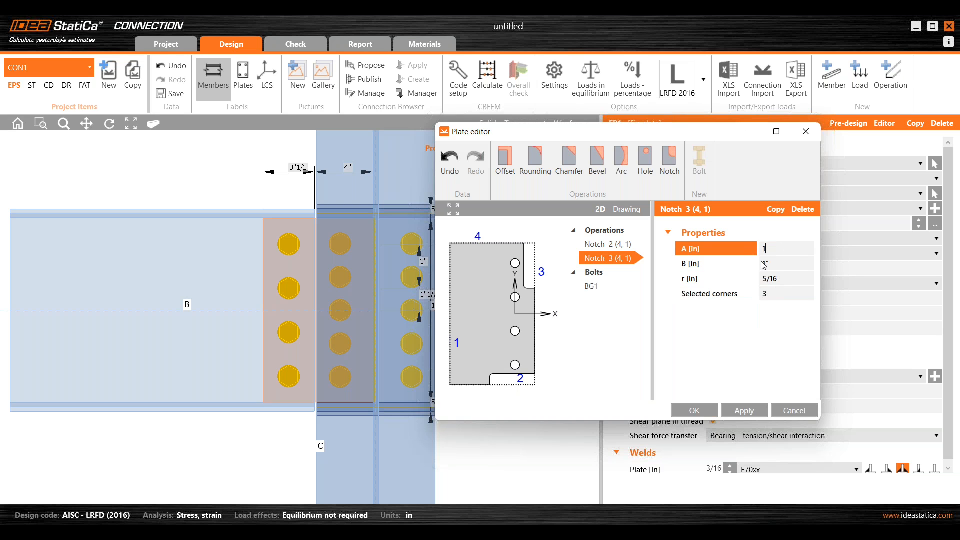
key(Tab)
text(4)
key(Tab)
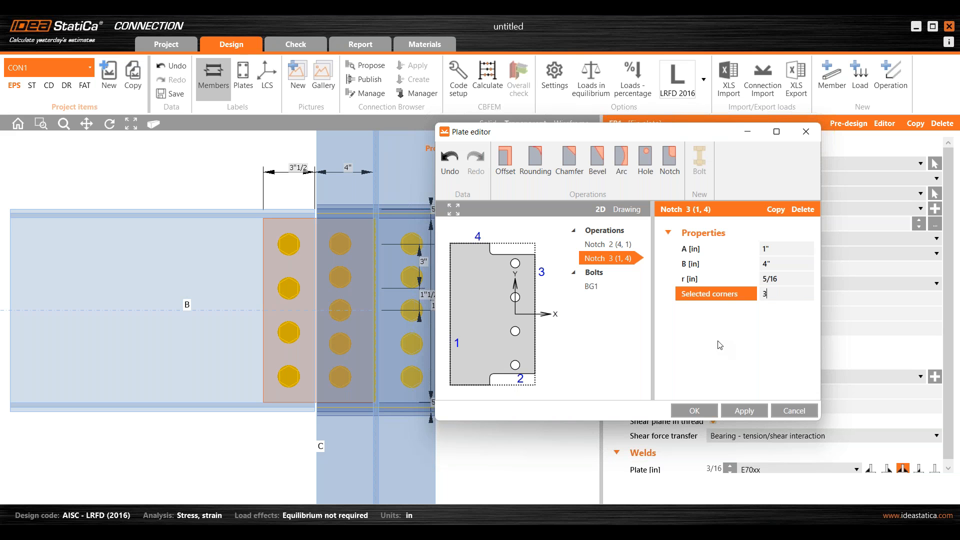
Review the dimensioned drawing of the notched plate at full size, and apply the plate edits to the fin plate
click(777, 132)
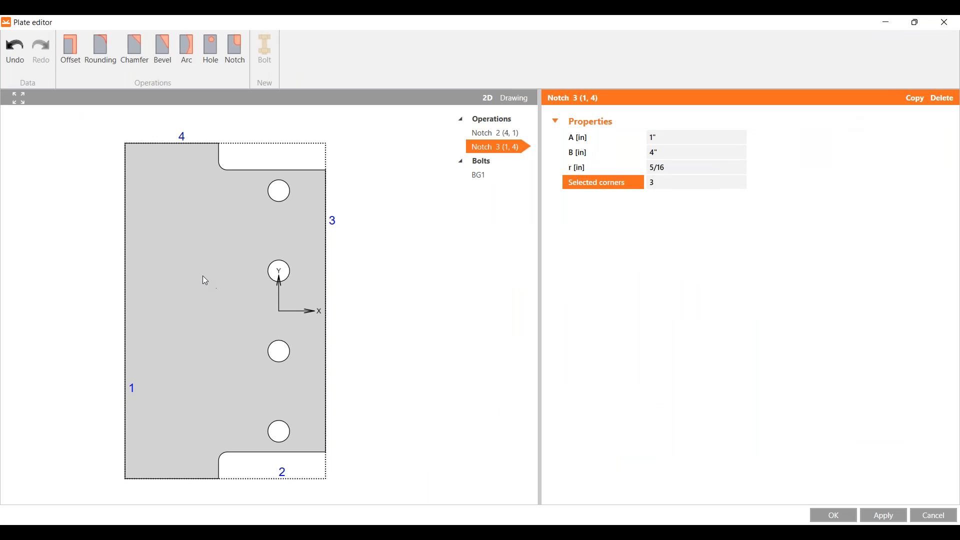
click(519, 99)
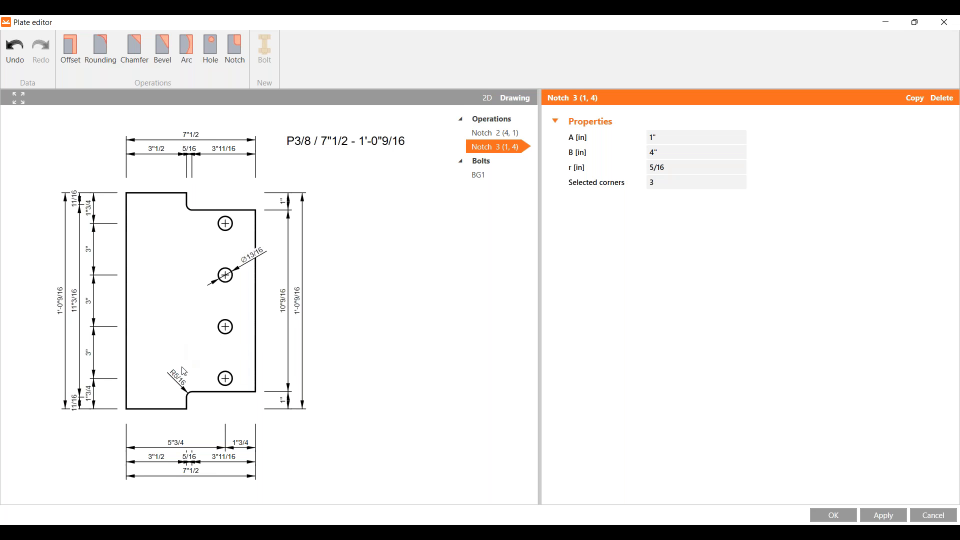
right_click(194, 266)
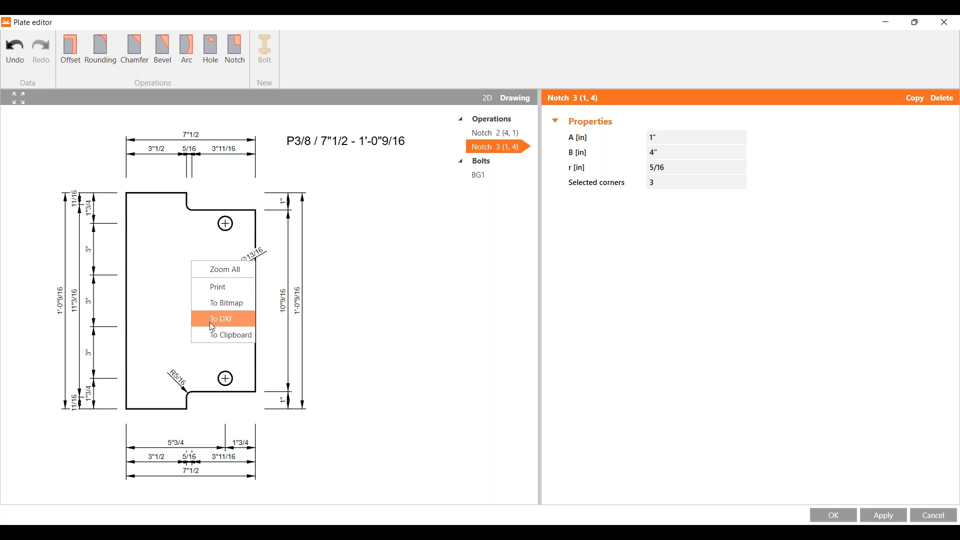
click(439, 289)
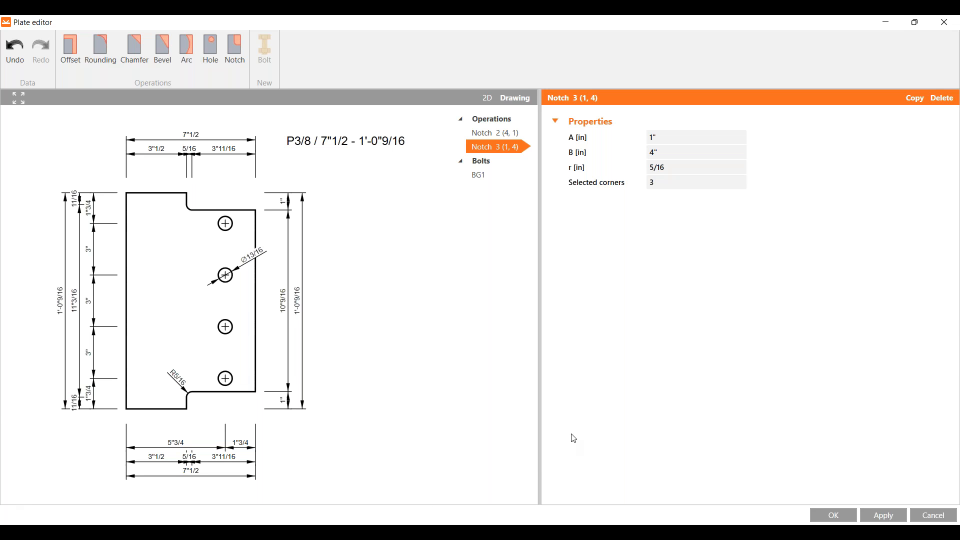
click(871, 511)
click(834, 514)
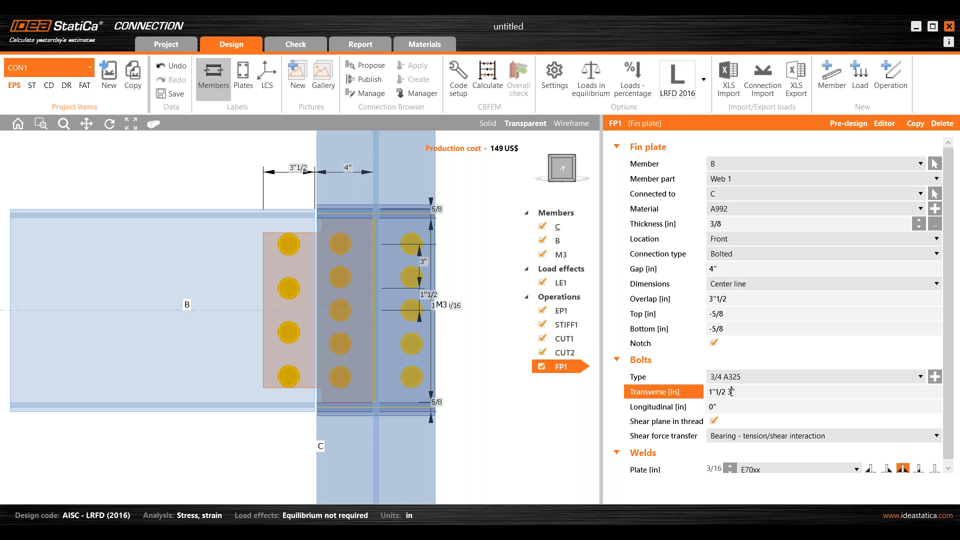
Set the second transverse bolt spacing of the fin plate to 2 in
key(BackSpace)
text(2)
click(757, 408)
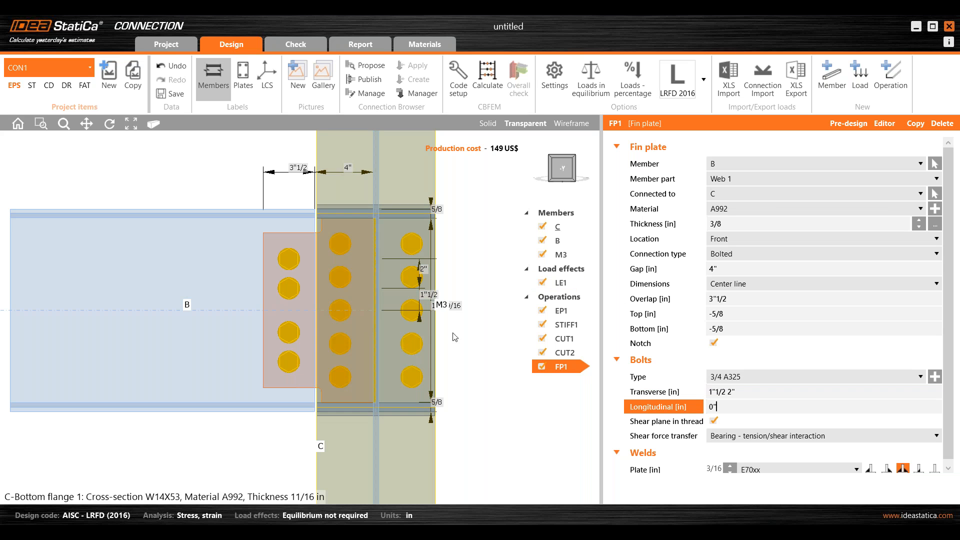
triple_click(714, 390)
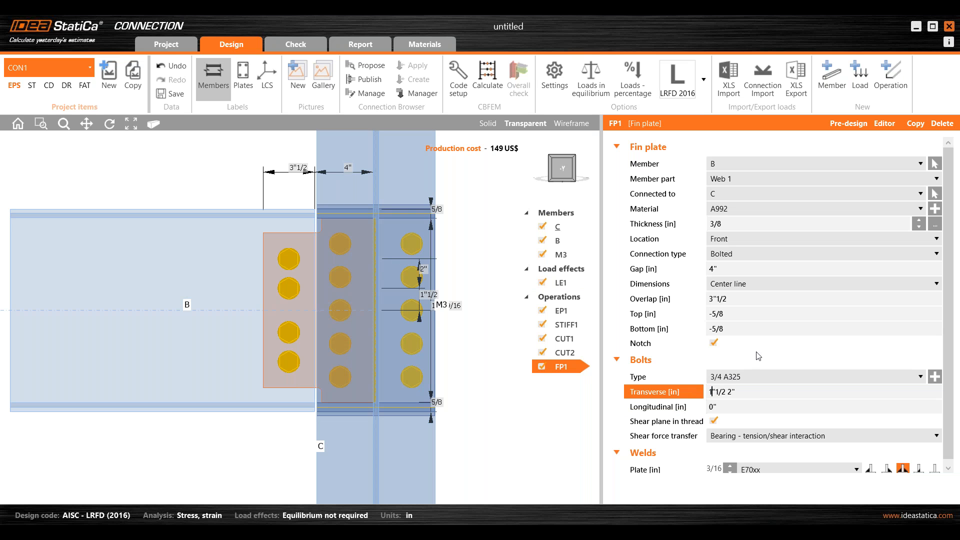
Show the connection in an isometric view and open load effect LE1
scroll(479, 310, down, 3)
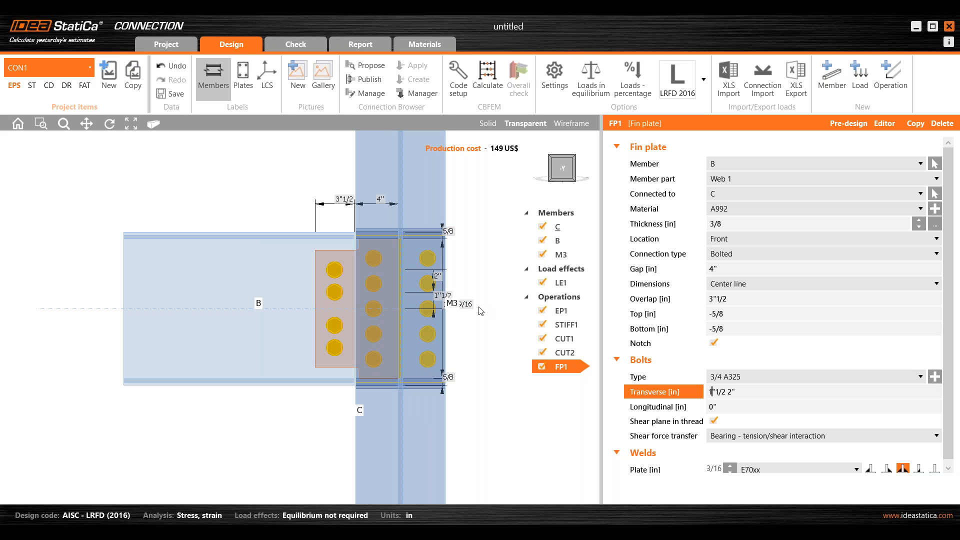
click(553, 158)
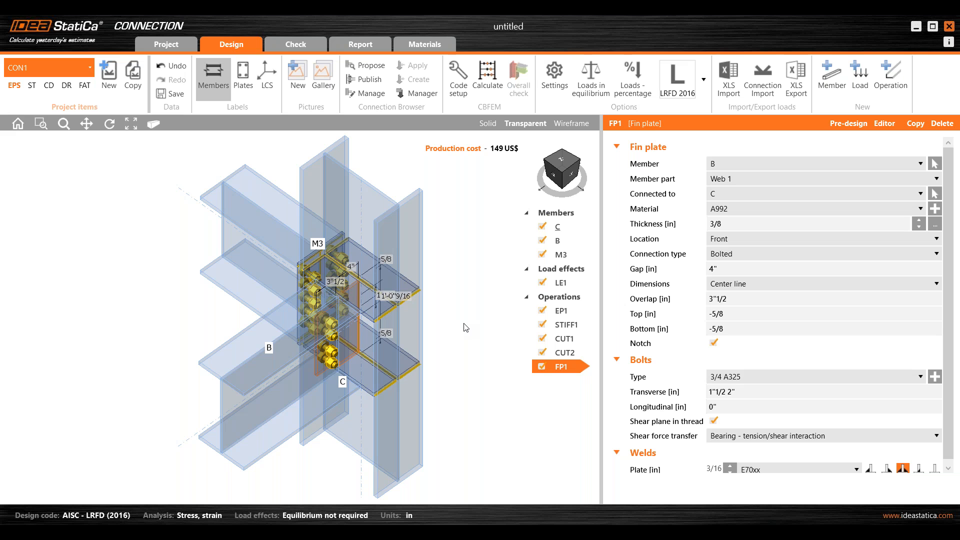
click(569, 283)
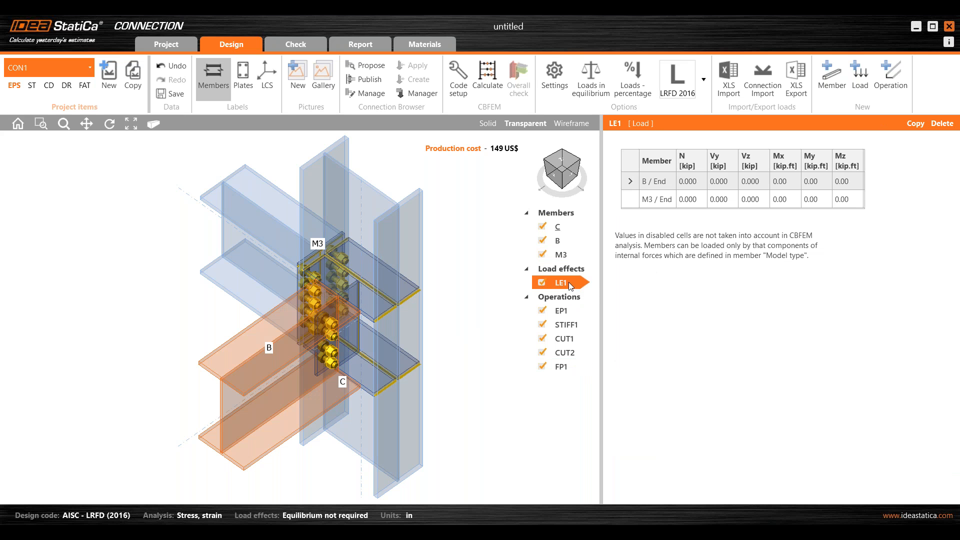
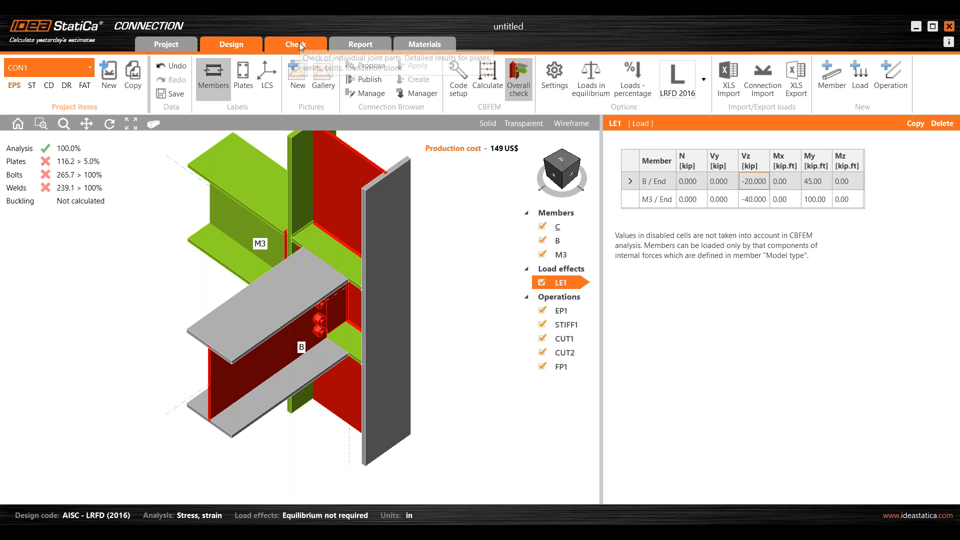
Show the equivalent stress results of the check with the mesh and the deformed shape
click(299, 42)
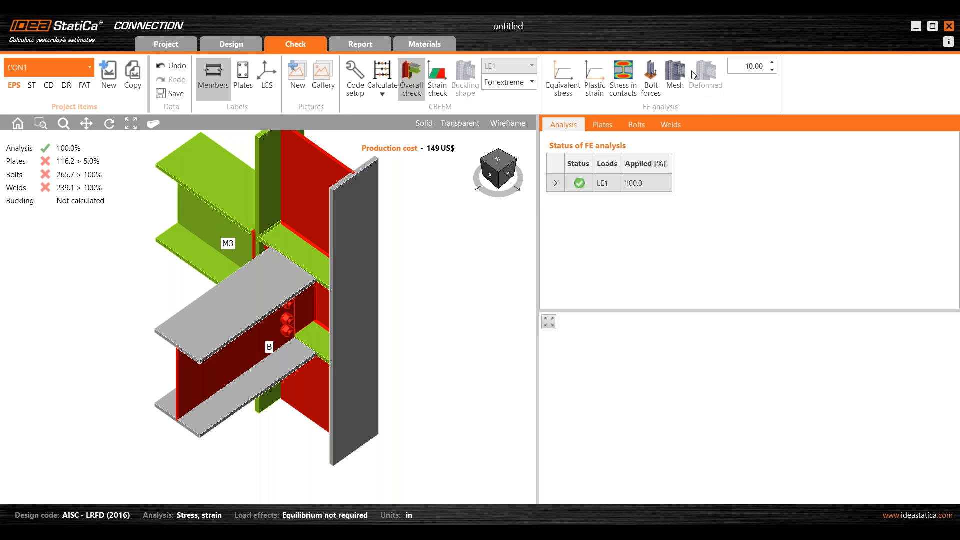
click(569, 85)
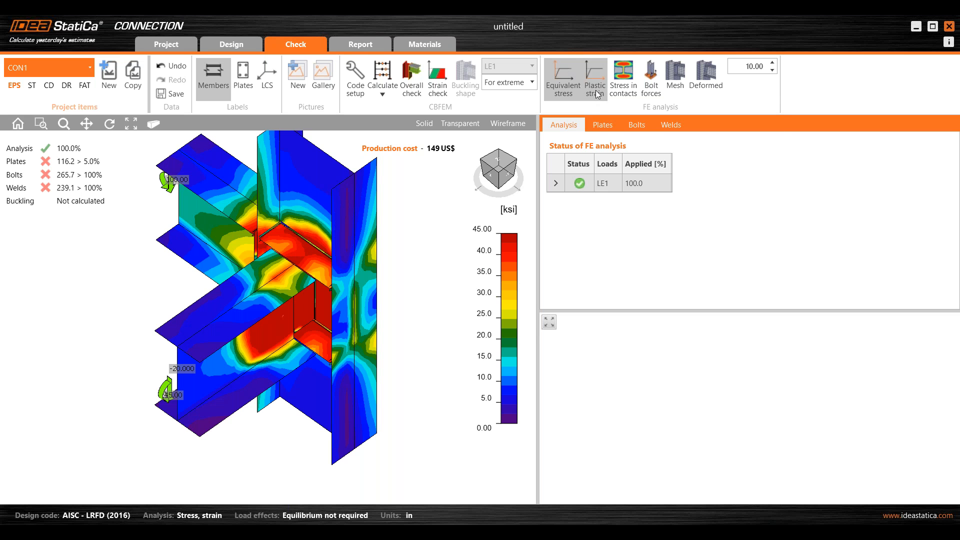
click(682, 94)
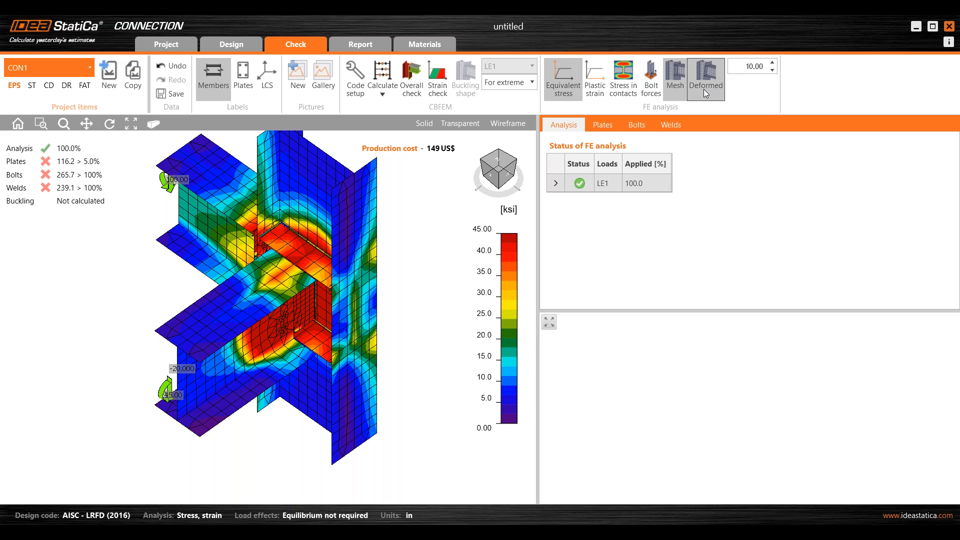
click(706, 89)
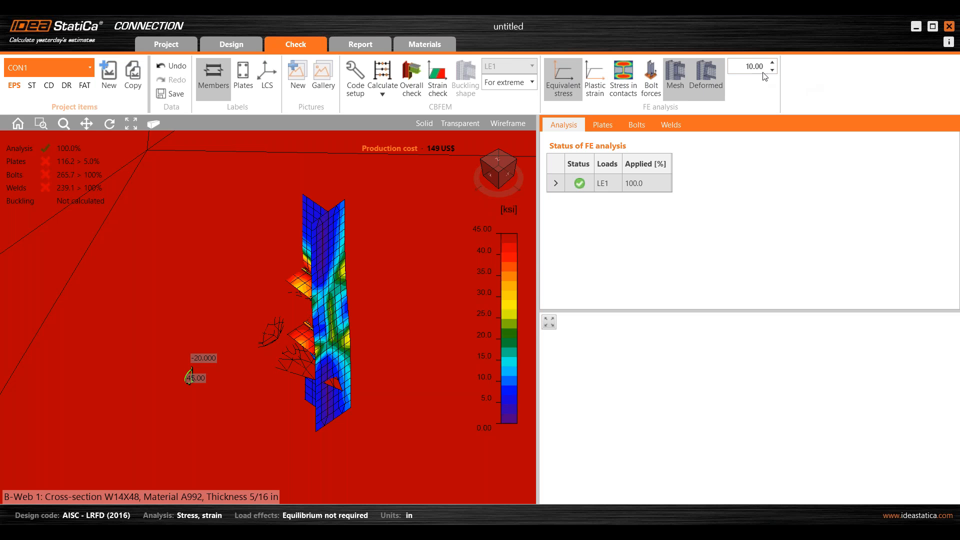
Reduce the deformed shape's display scale to 1.00
click(772, 70)
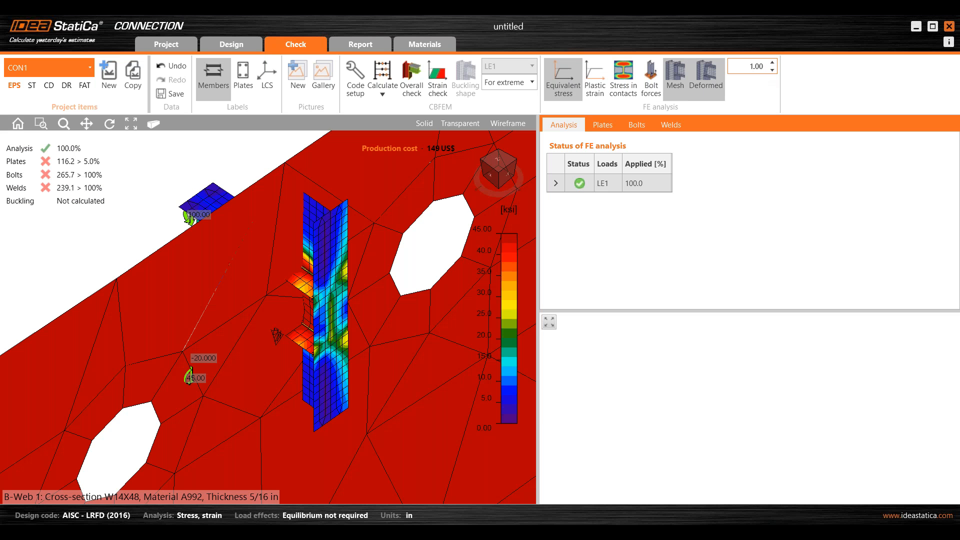
double_click(327, 236)
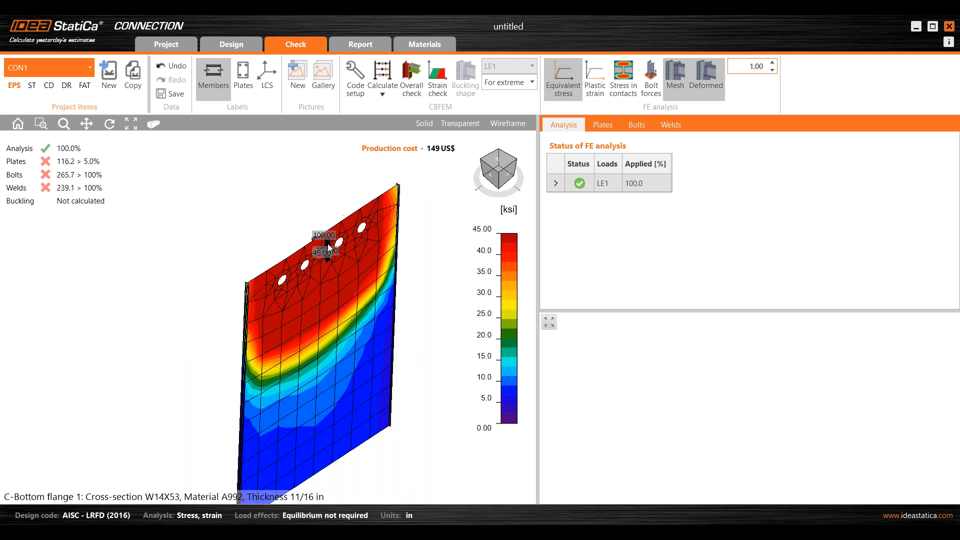
click(772, 71)
Examine the deformed stress plot around the fin plate from another corner view, and return to the design model
scroll(337, 239, up, 2)
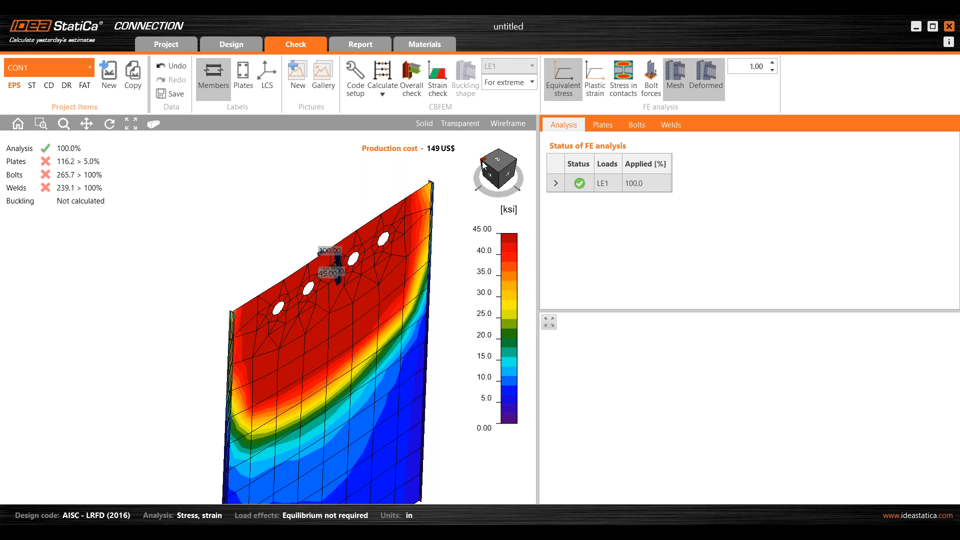
click(483, 162)
scroll(268, 200, up, 3)
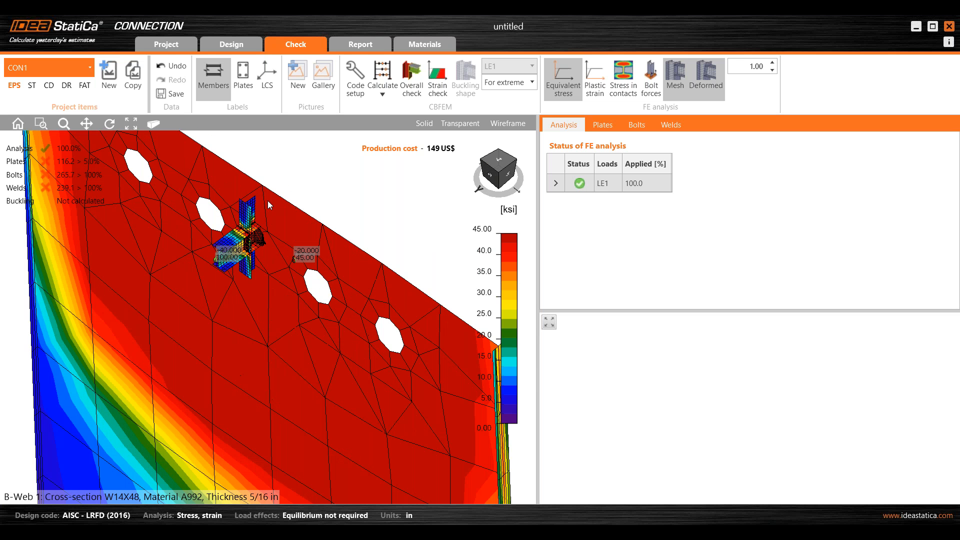
scroll(270, 205, up, 5)
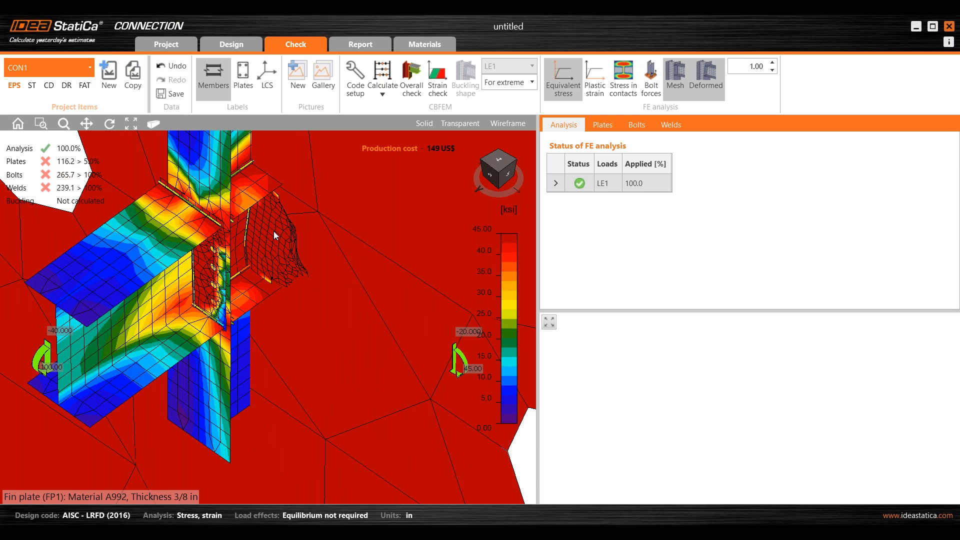
scroll(274, 231, down, 3)
scroll(274, 230, down, 3)
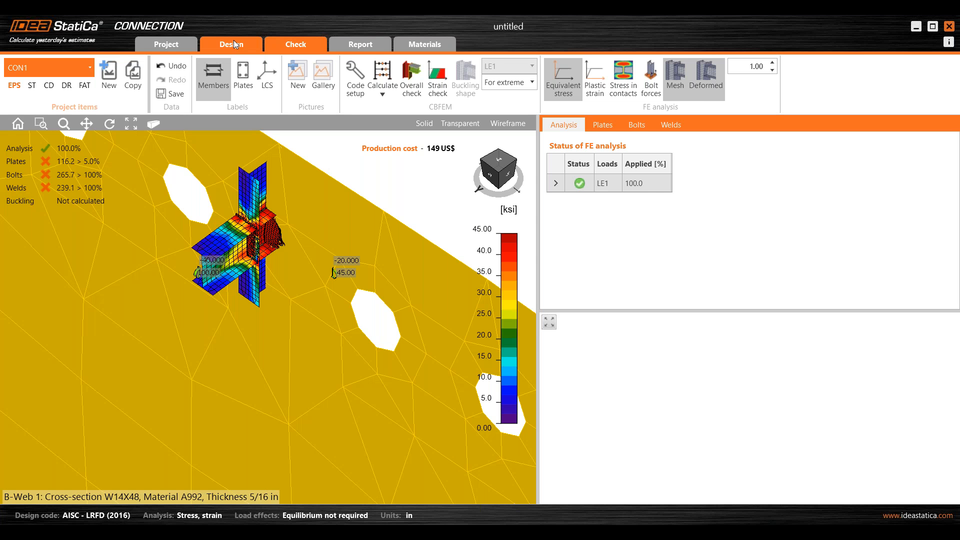
click(232, 43)
scroll(308, 239, up, 5)
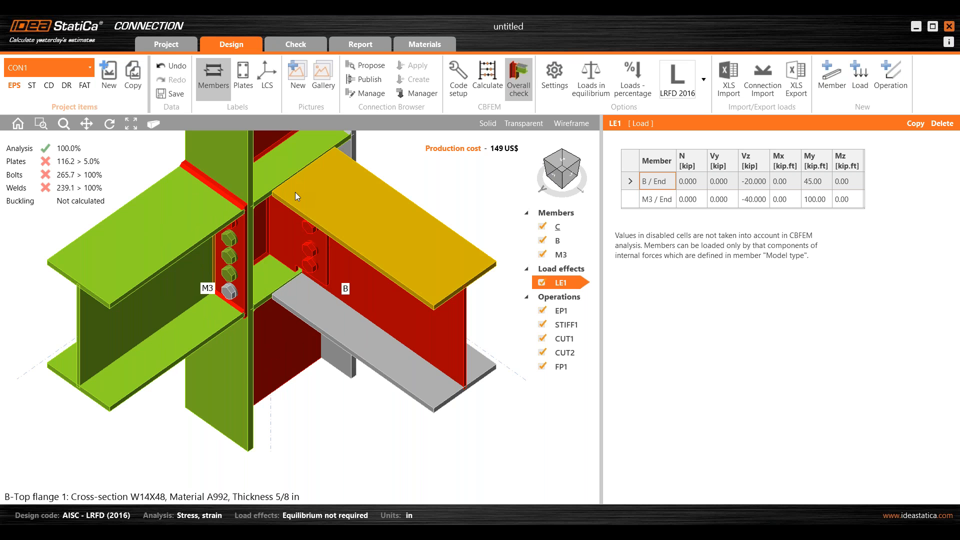
Examine the gap between beam B's flange and the stiffener in a transparent Y-direction view, checking the CUT1 and EP1 settings
scroll(273, 193, up, 2)
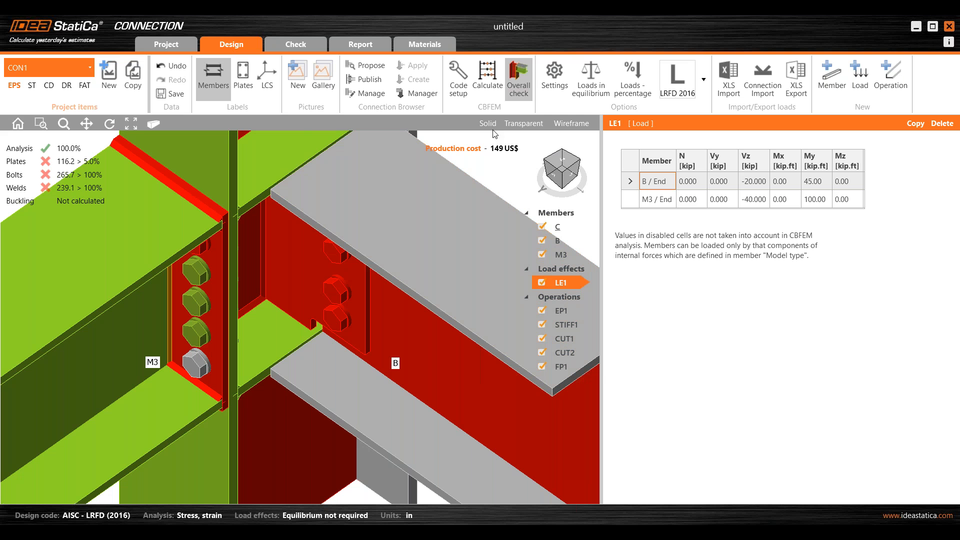
click(524, 129)
click(557, 179)
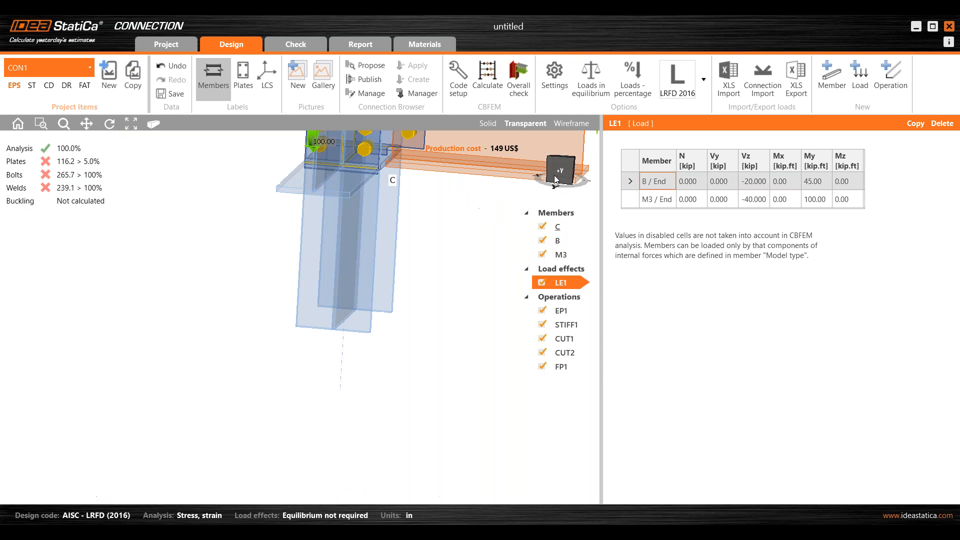
scroll(237, 241, up, 5)
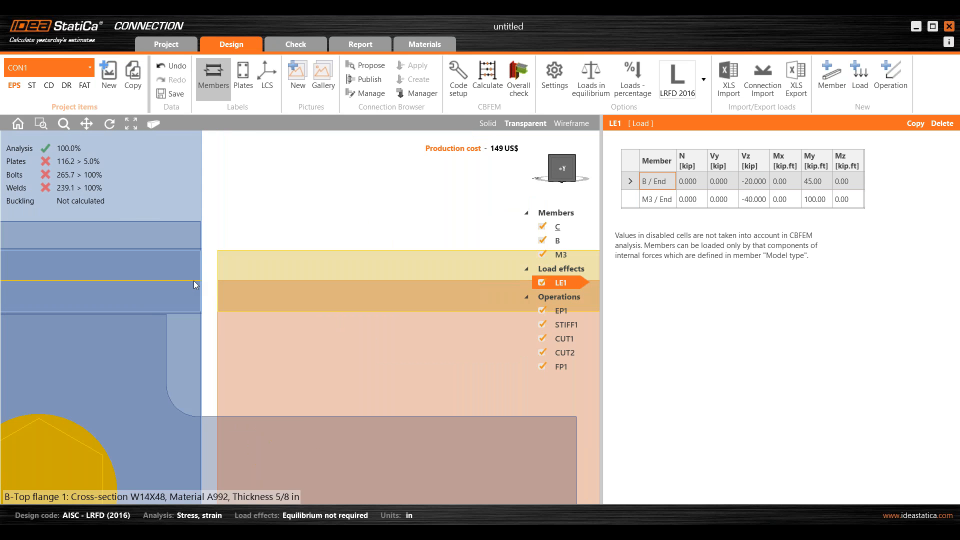
scroll(225, 276, down, 2)
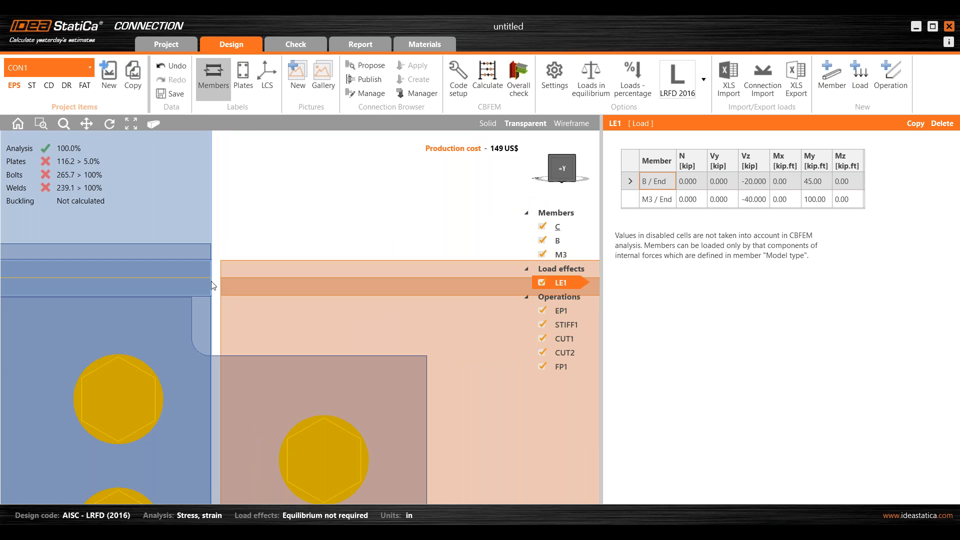
click(566, 340)
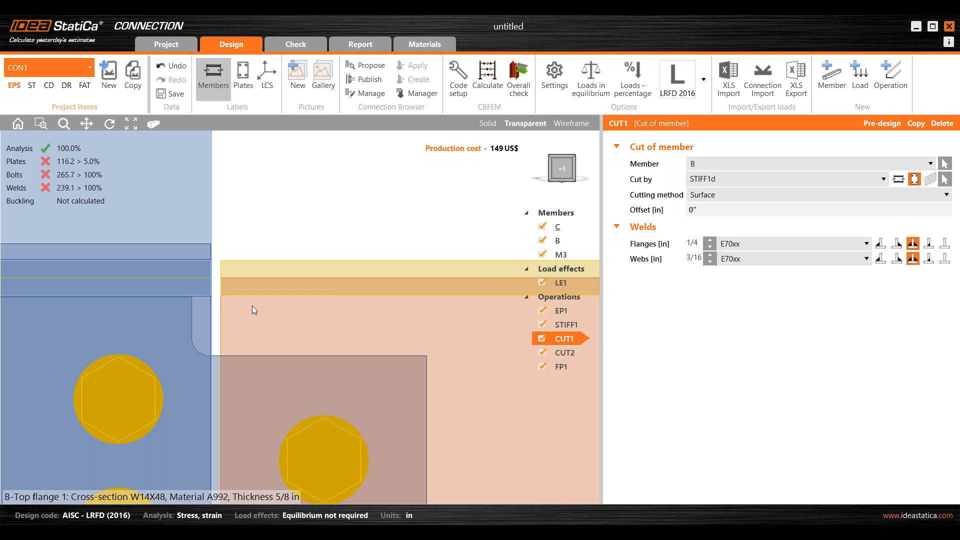
click(569, 314)
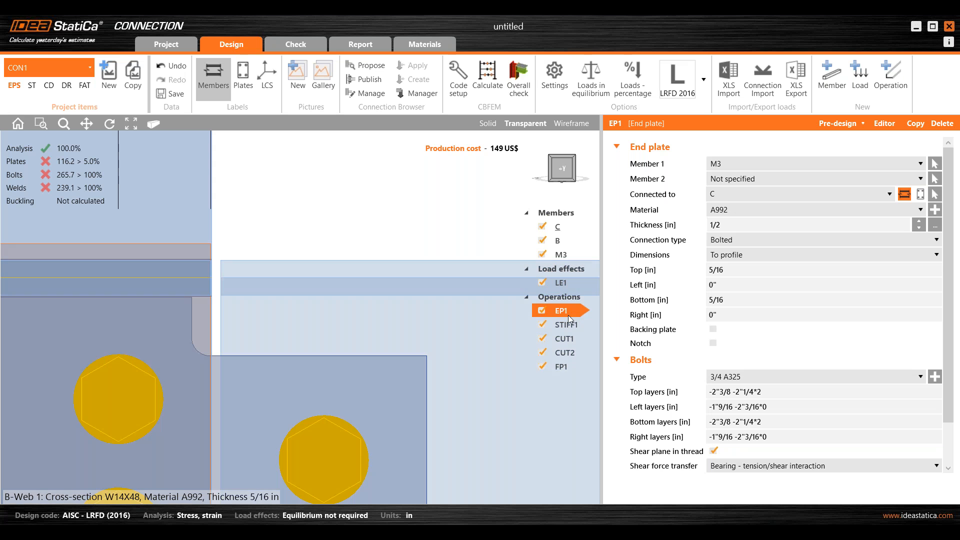
scroll(220, 277, down, 2)
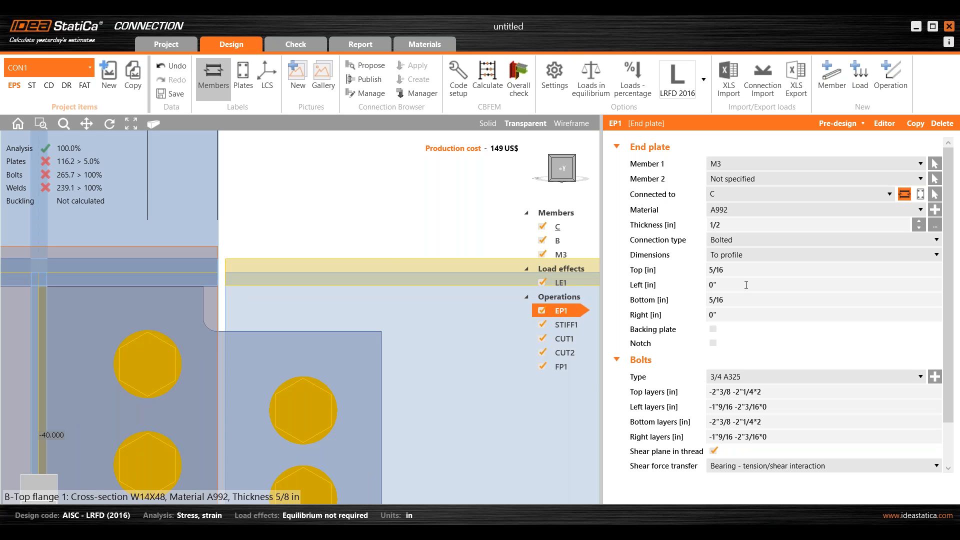
scroll(371, 261, down, 2)
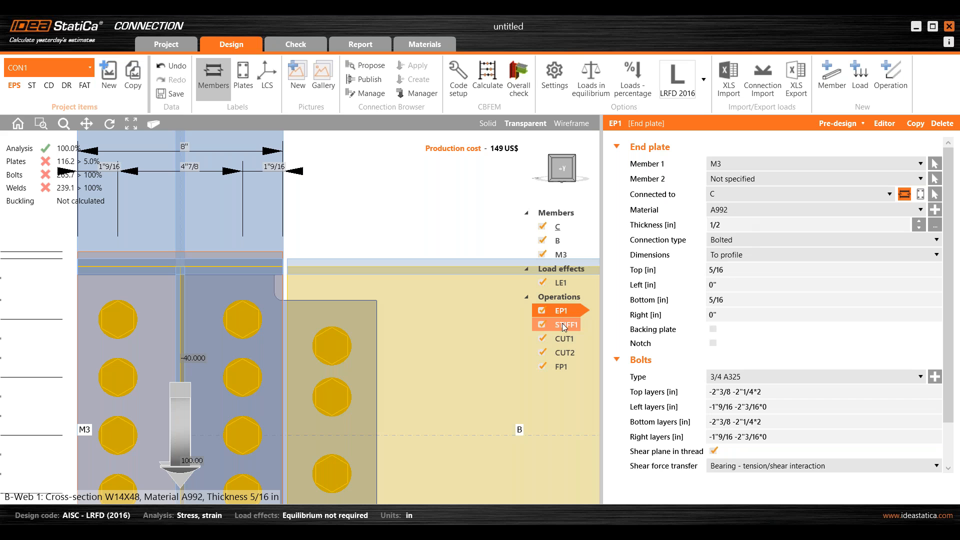
Open fin plate FP1 and set its gap to 3"7/8
click(557, 367)
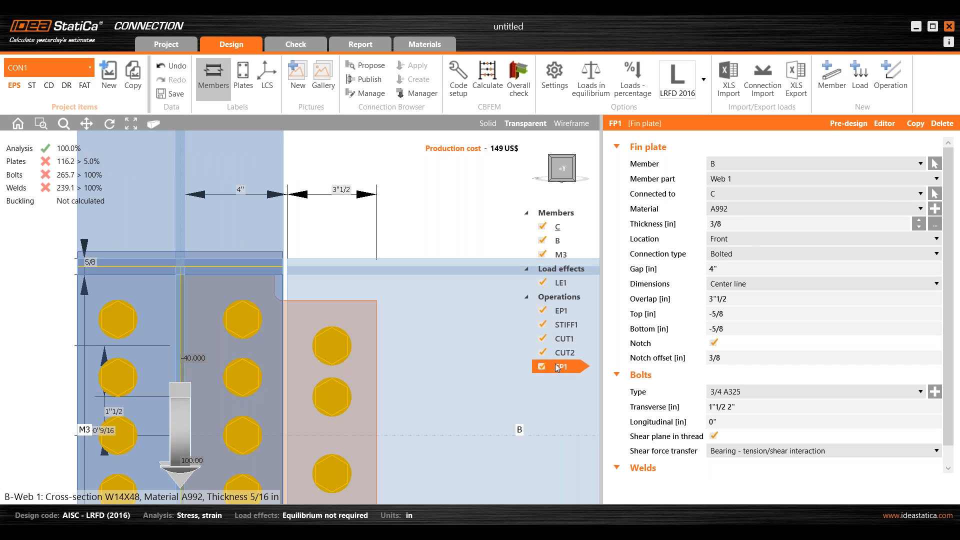
click(692, 268)
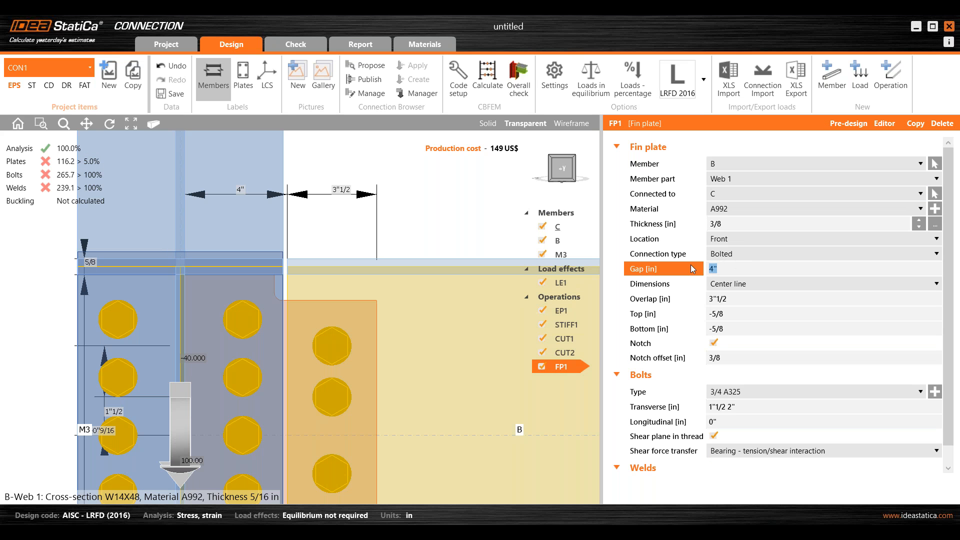
text(3)
click(767, 296)
click(736, 270)
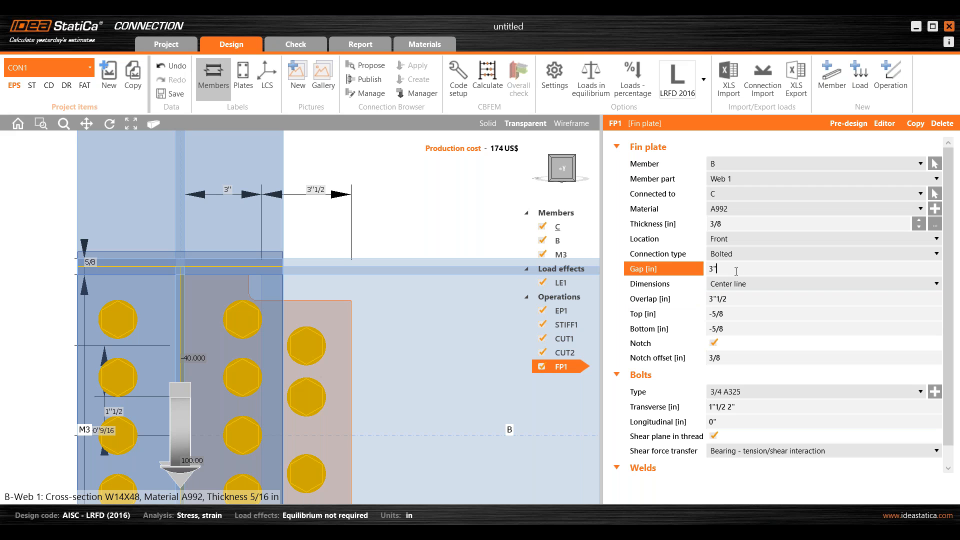
text(7/8)
click(748, 299)
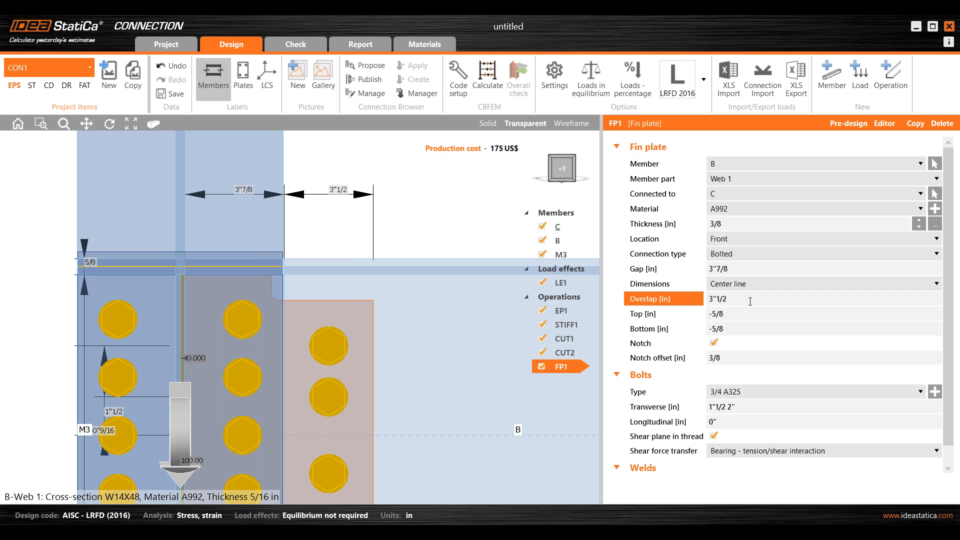
Set the gap of fin plate FP1 to 3"3/4
scroll(289, 266, up, 5)
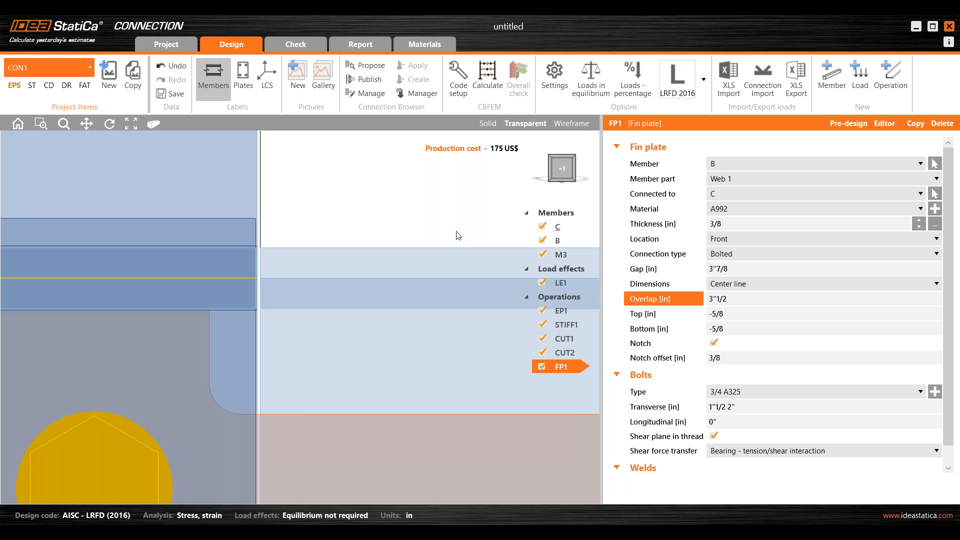
click(724, 268)
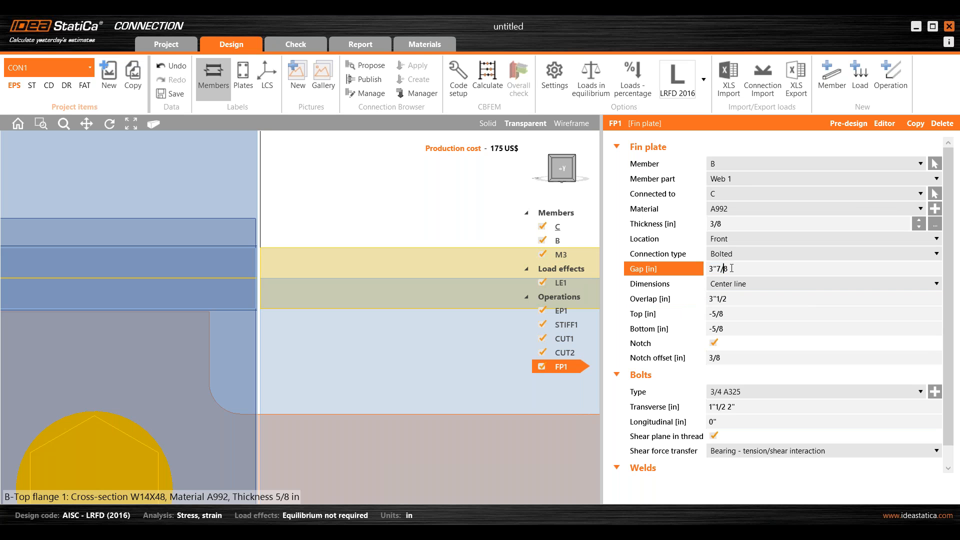
key(BackSpace)
key(BackSpace)
click(747, 300)
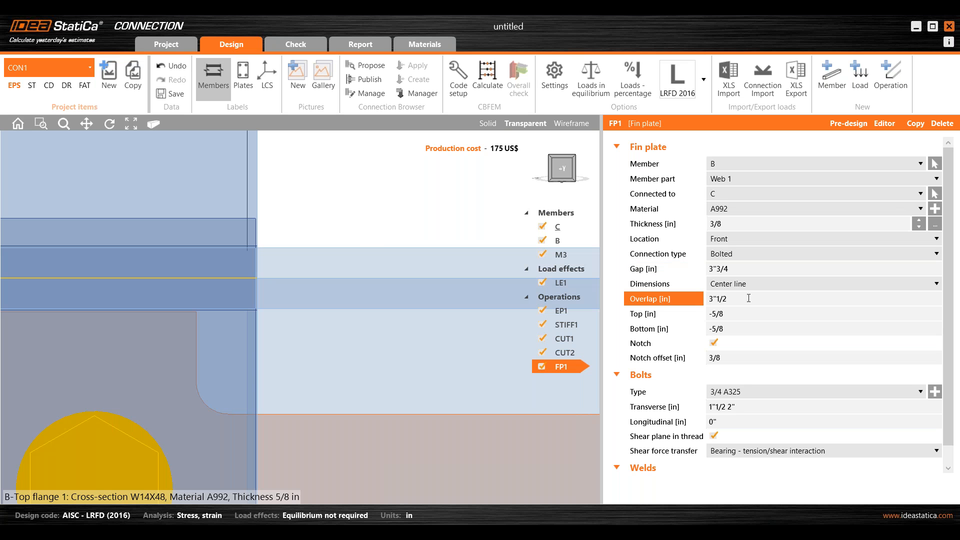
Examine the fin plate, its bolts and the end of beam B in an isometric view
scroll(364, 242, down, 3)
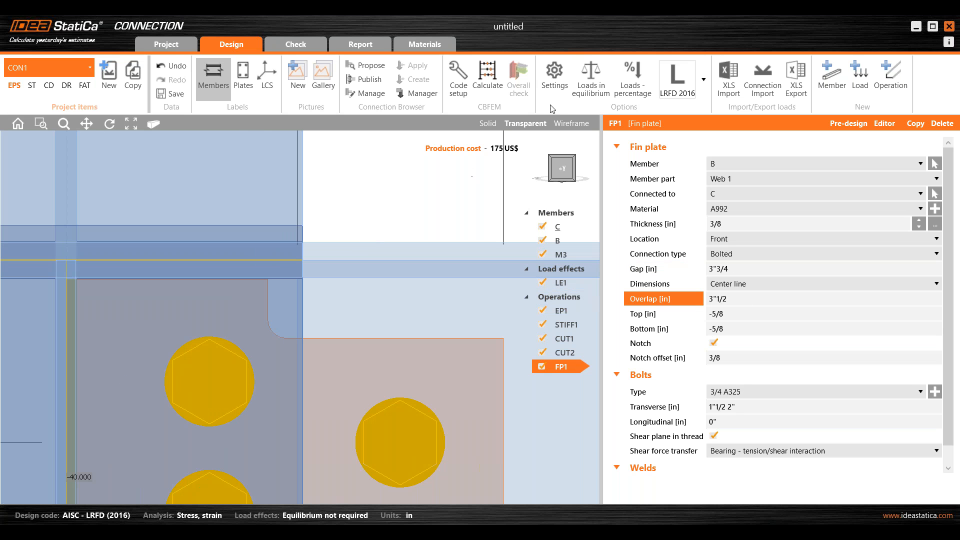
click(574, 163)
scroll(264, 340, up, 4)
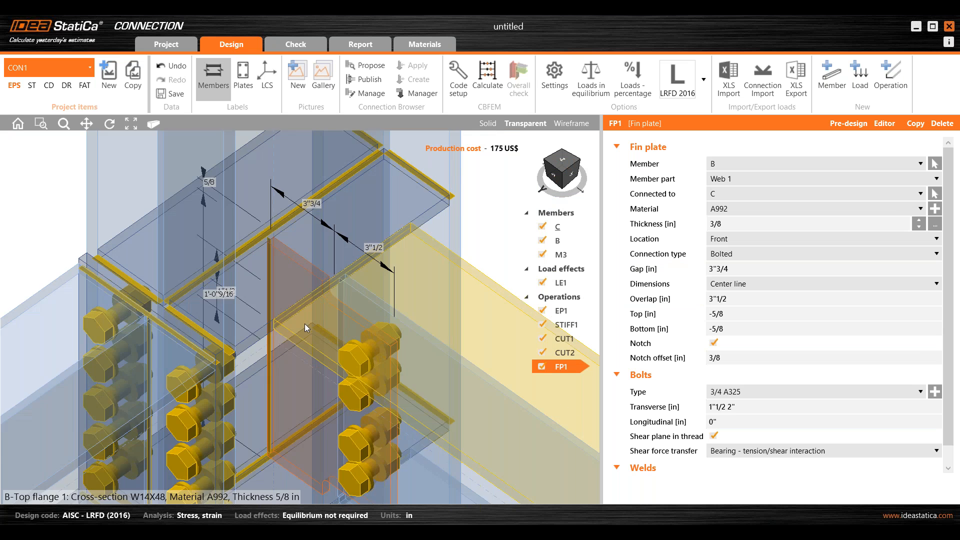
scroll(264, 340, down, 2)
scroll(277, 329, up, 2)
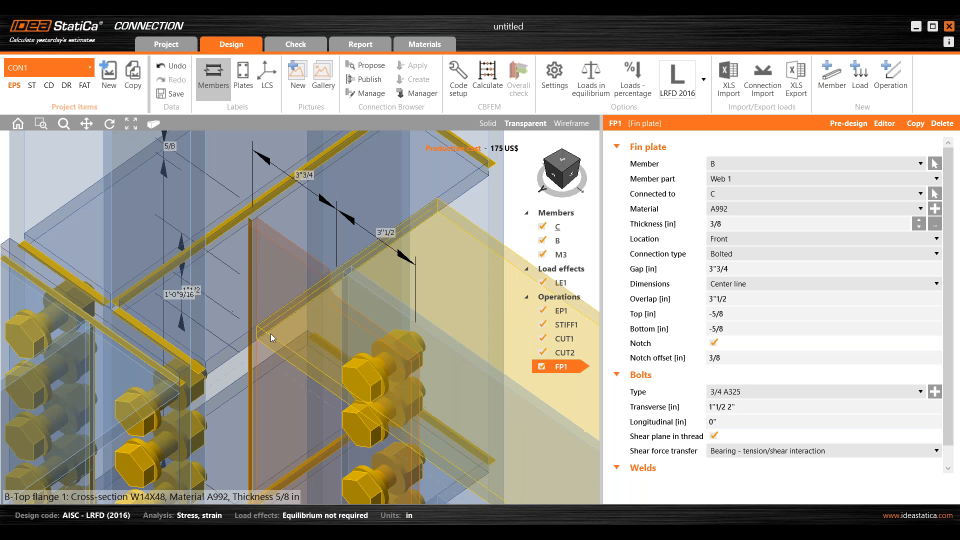
scroll(302, 285, down, 3)
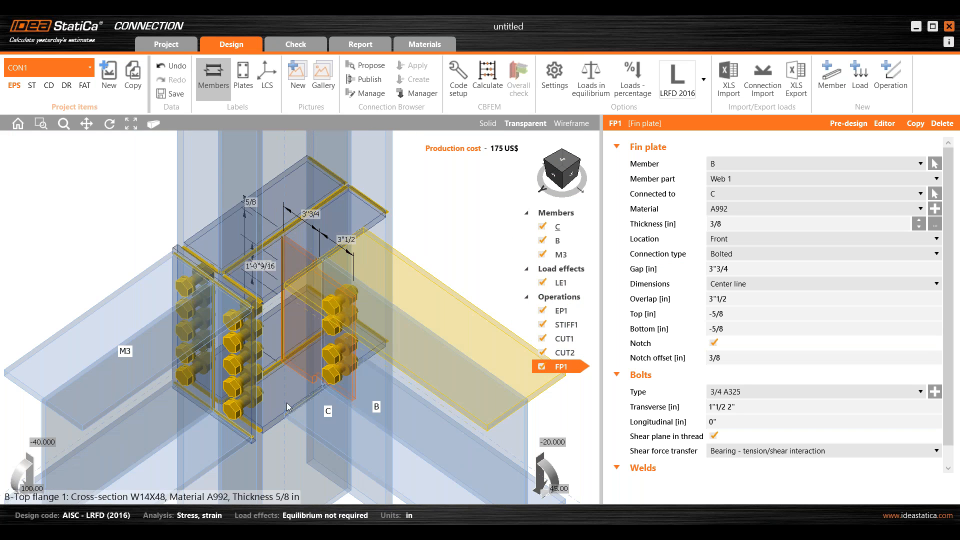
scroll(294, 428, up, 3)
scroll(282, 389, down, 3)
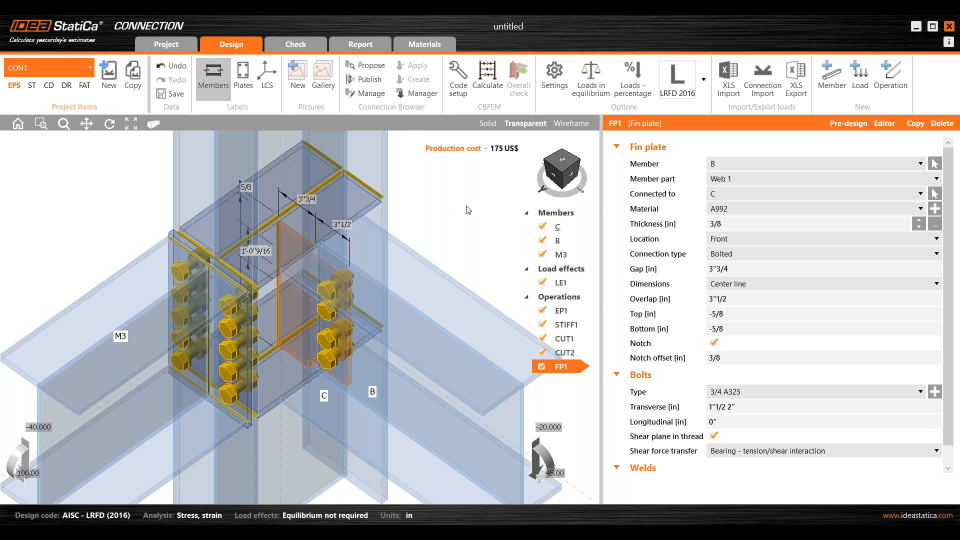
Review and accept the code and calculation settings, and recalculate the connection
click(460, 93)
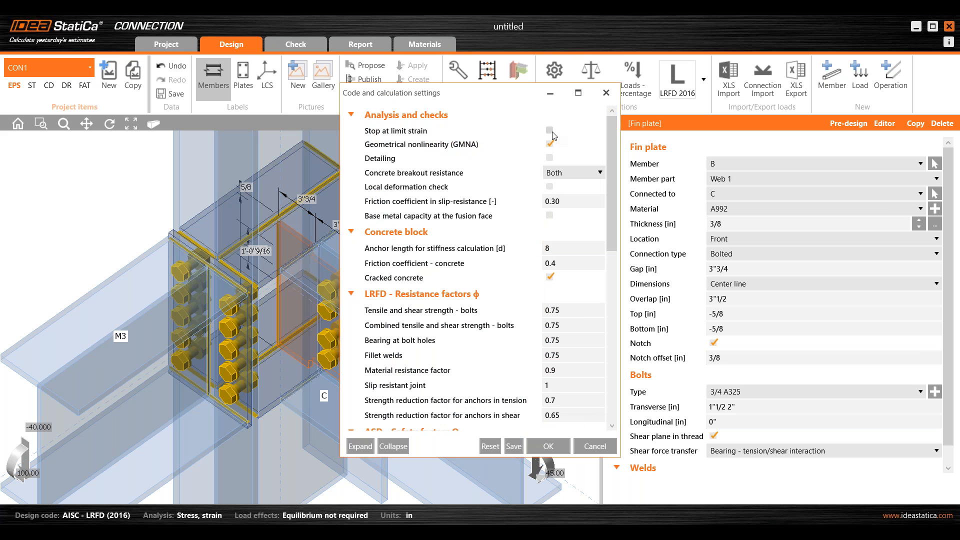
drag(497, 98, 487, 122)
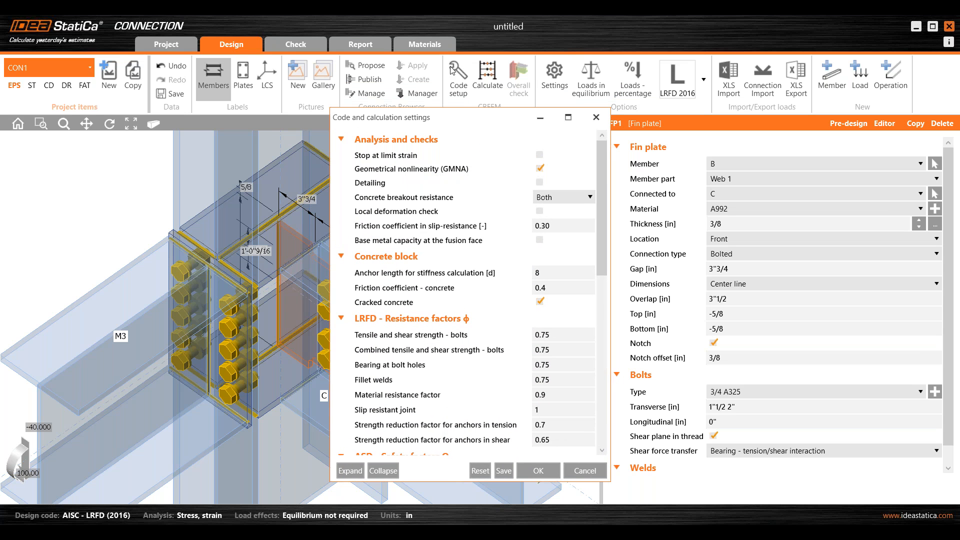
click(537, 470)
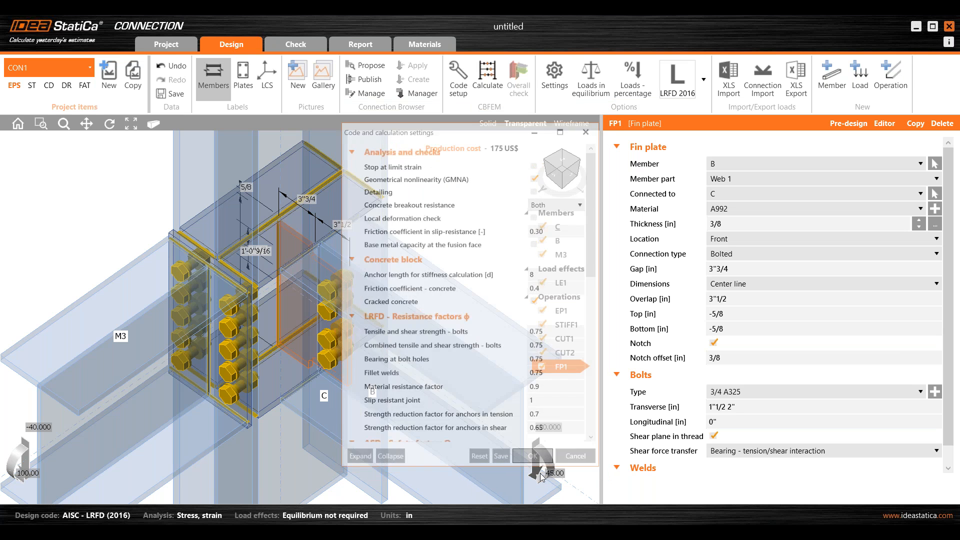
click(491, 82)
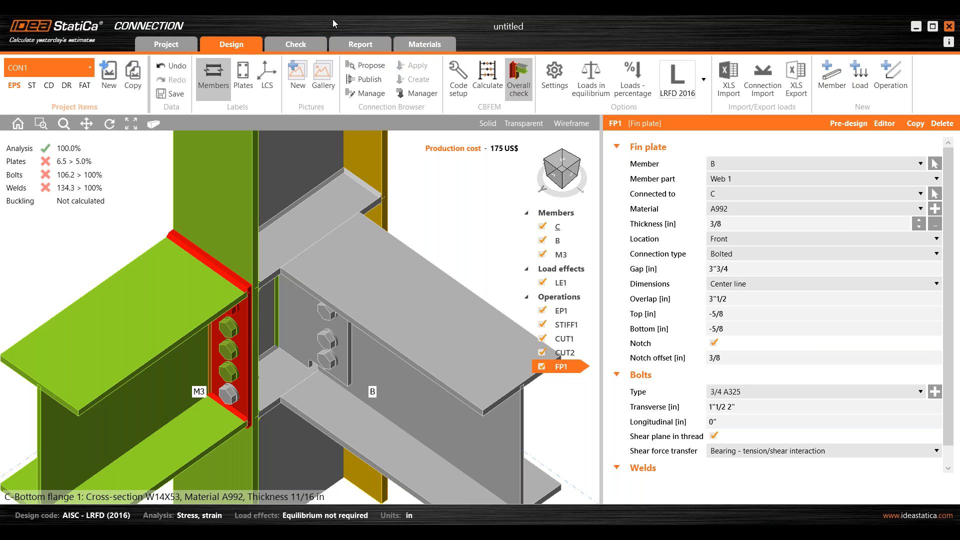
Show the equivalent stress check results and increase the deformed shape's display scale to 11.00
click(293, 43)
click(553, 88)
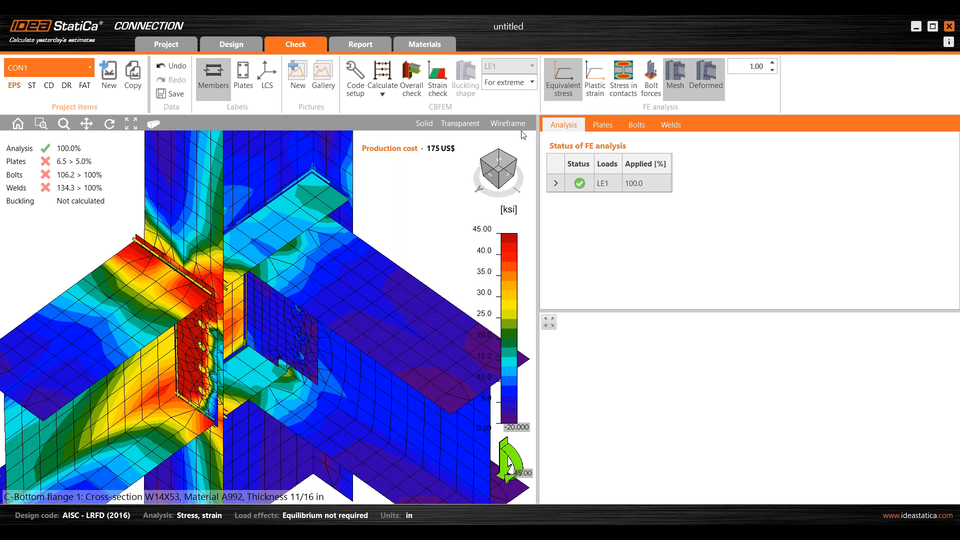
scroll(402, 206, down, 2)
click(773, 61)
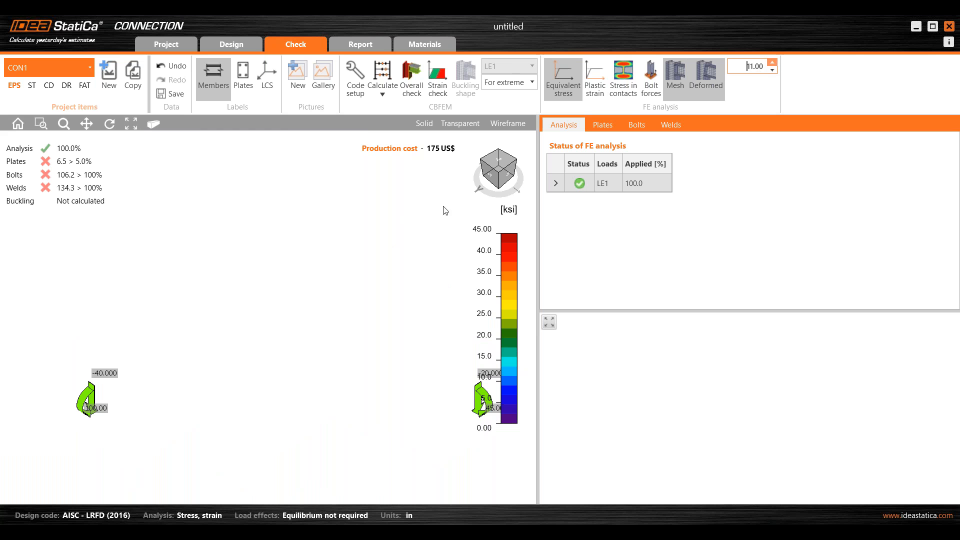
Examine the deformed stress plot from the -X, +Y and +X sides and in an isometric view
click(507, 178)
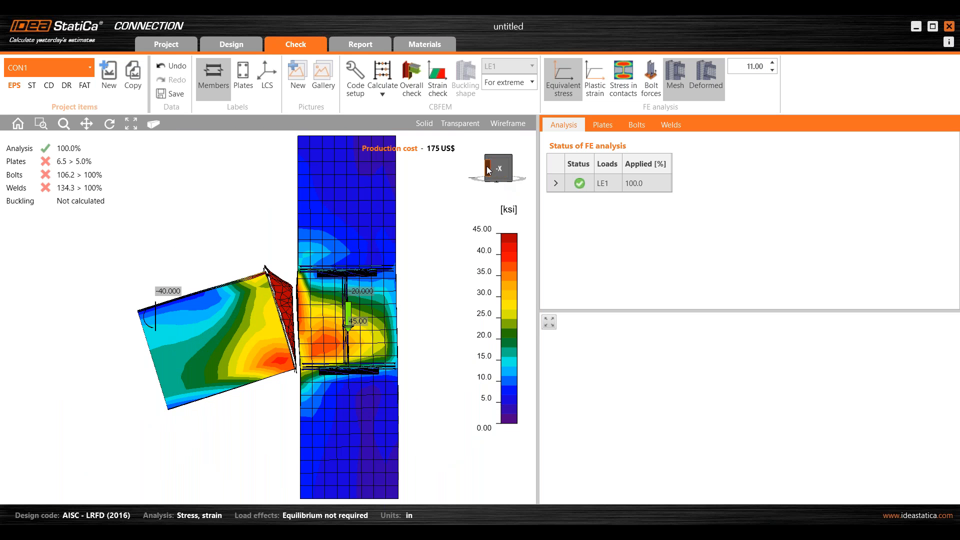
click(488, 169)
click(489, 171)
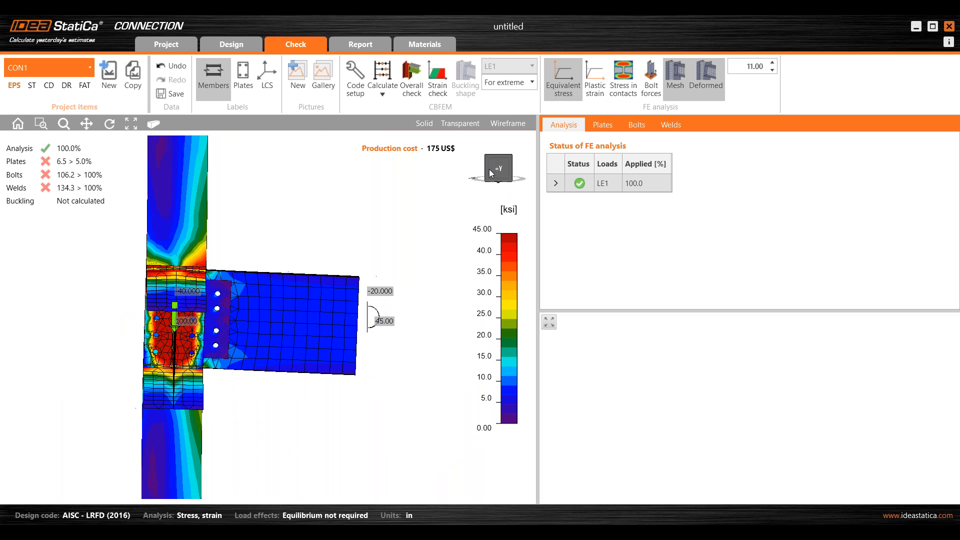
click(488, 172)
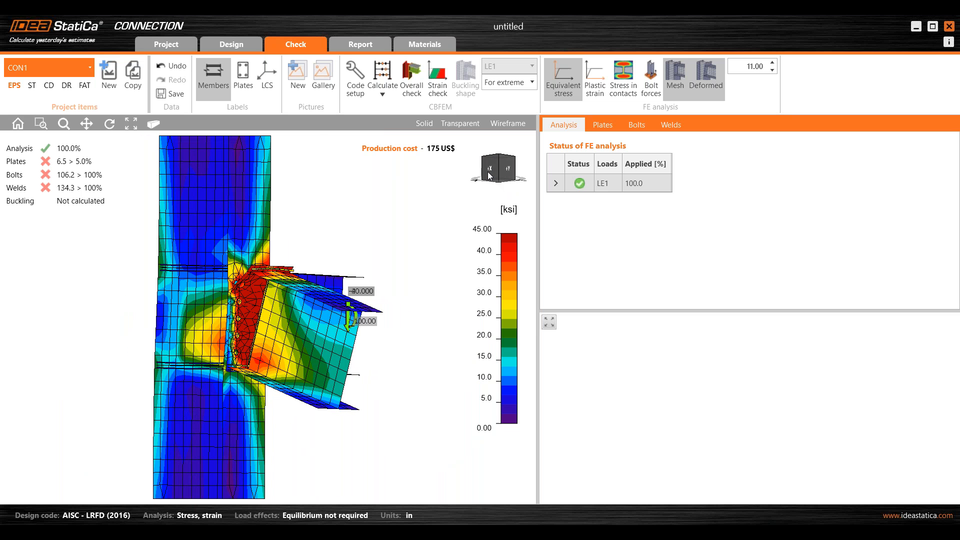
click(487, 172)
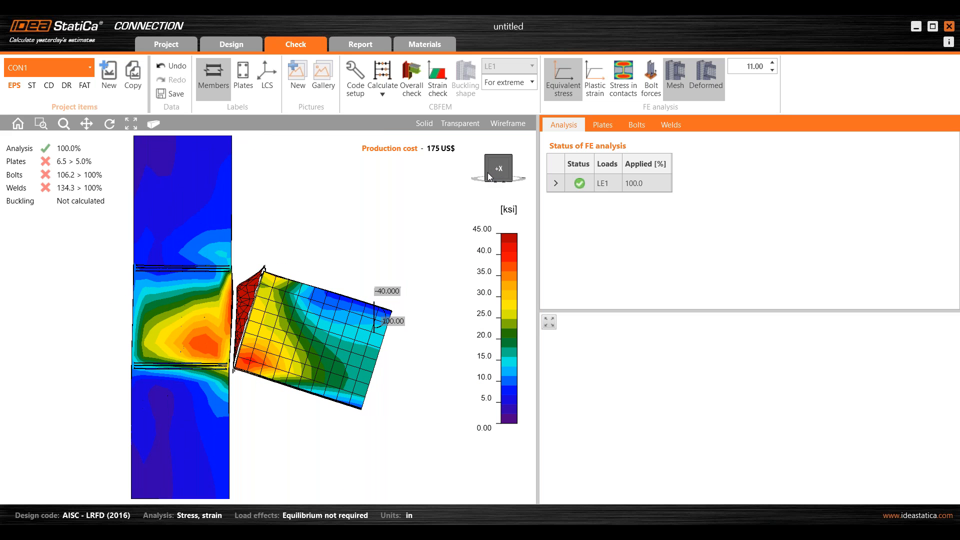
click(513, 162)
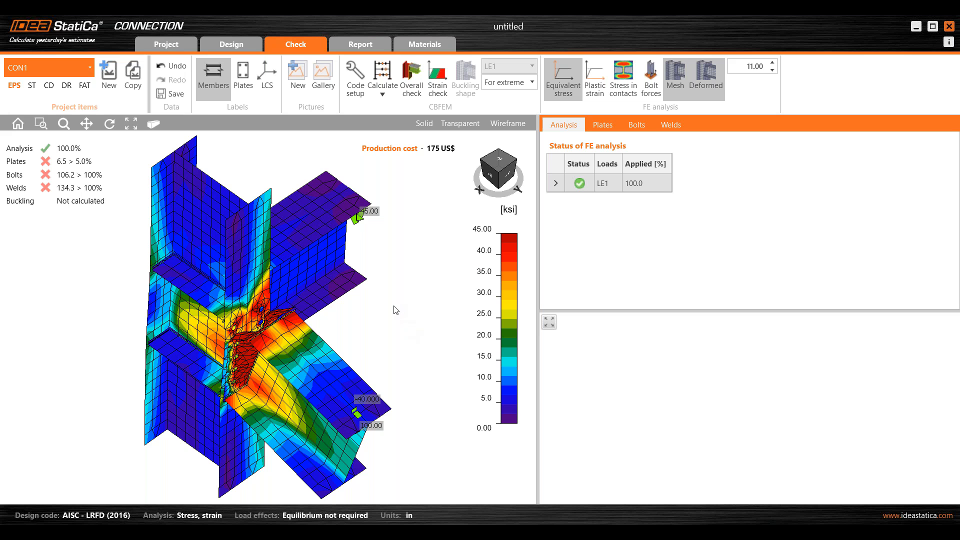
scroll(391, 311, down, 2)
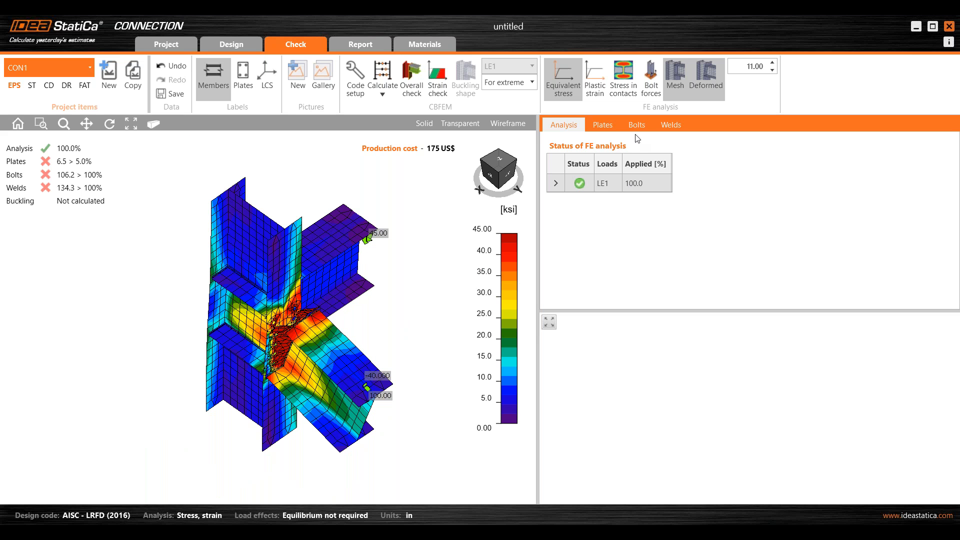
Review the plate check result of end plate EP1 and open the bolt check results
click(603, 126)
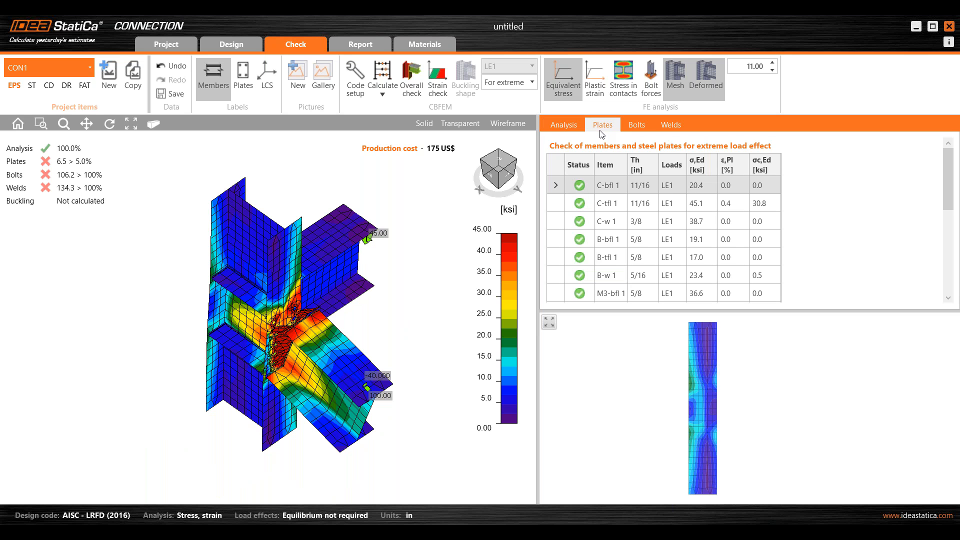
scroll(556, 205, down, 2)
click(550, 226)
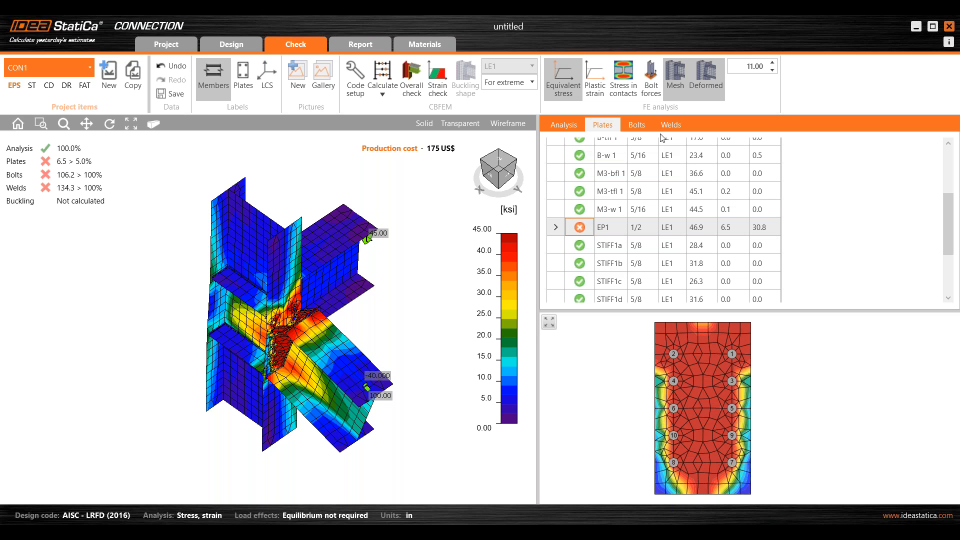
click(645, 124)
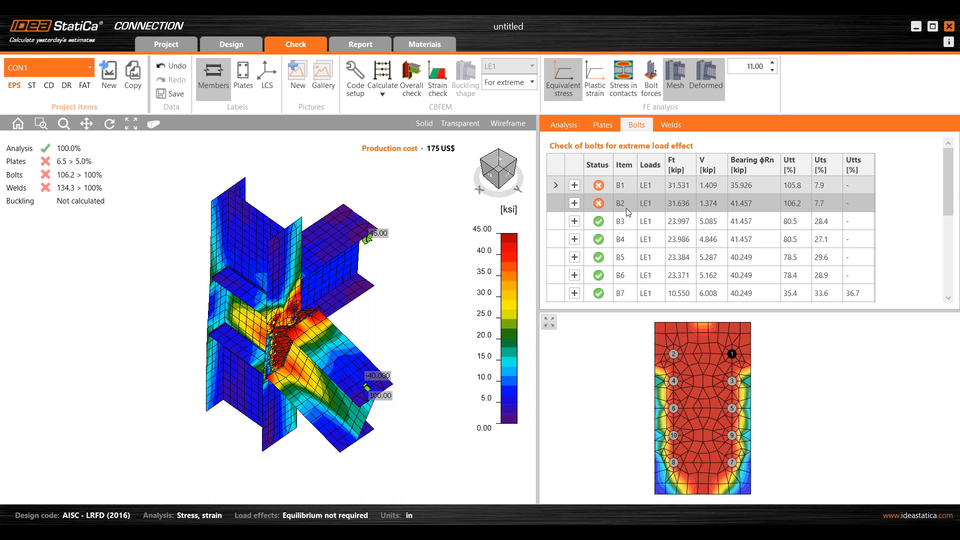
Display the bolt forces and review the detailed AISC resistance check of bolt B1 in the print preview
click(652, 89)
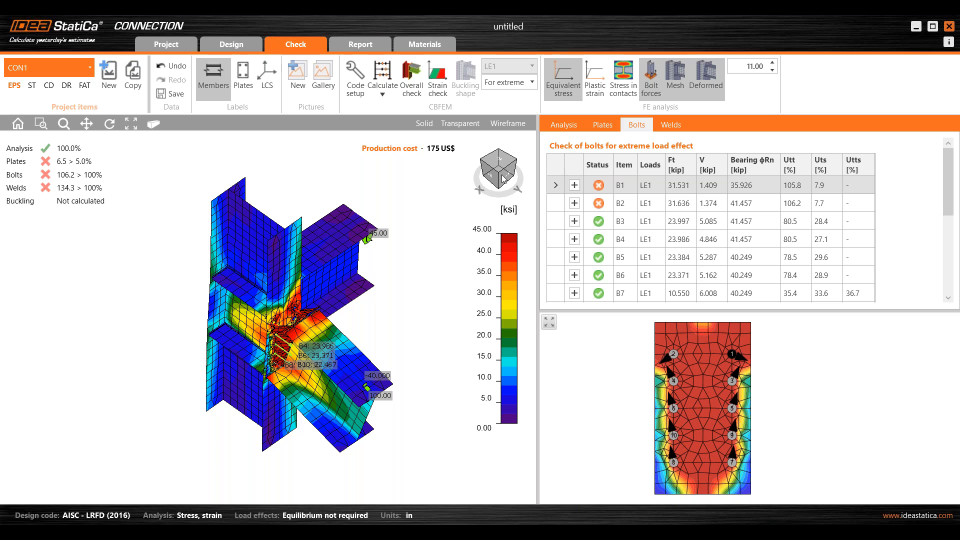
click(575, 185)
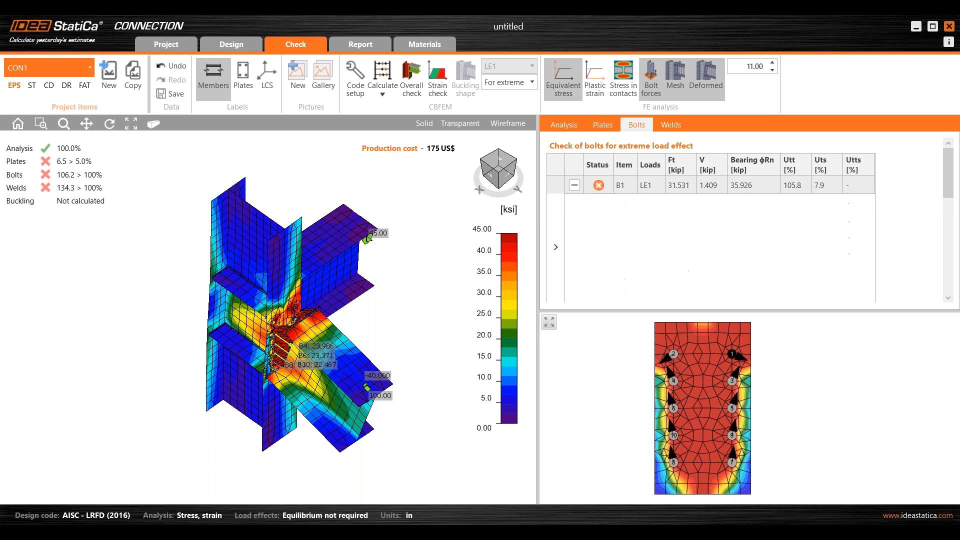
click(622, 232)
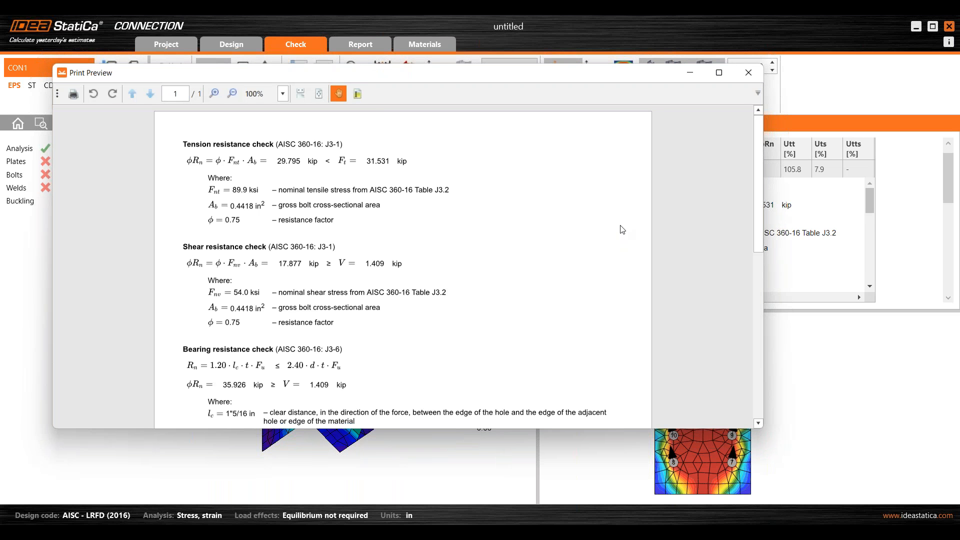
scroll(624, 220, down, 2)
scroll(624, 220, up, 2)
click(748, 75)
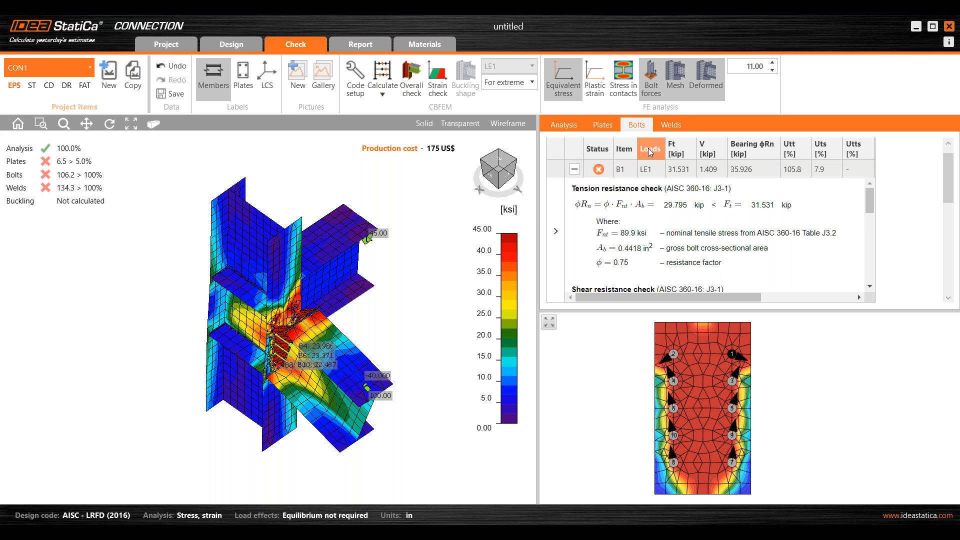
Review the weld check results for the extreme load effect
click(667, 127)
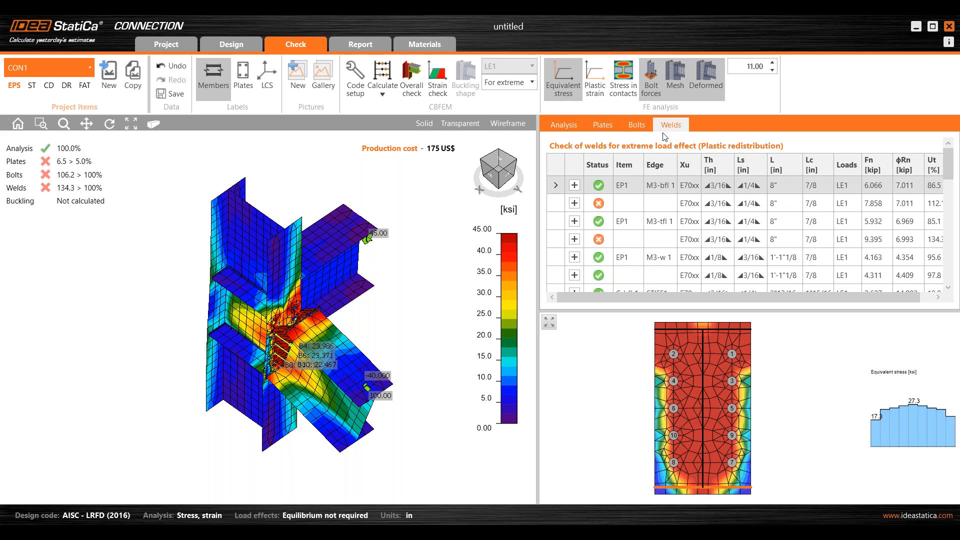
scroll(577, 217, down, 2)
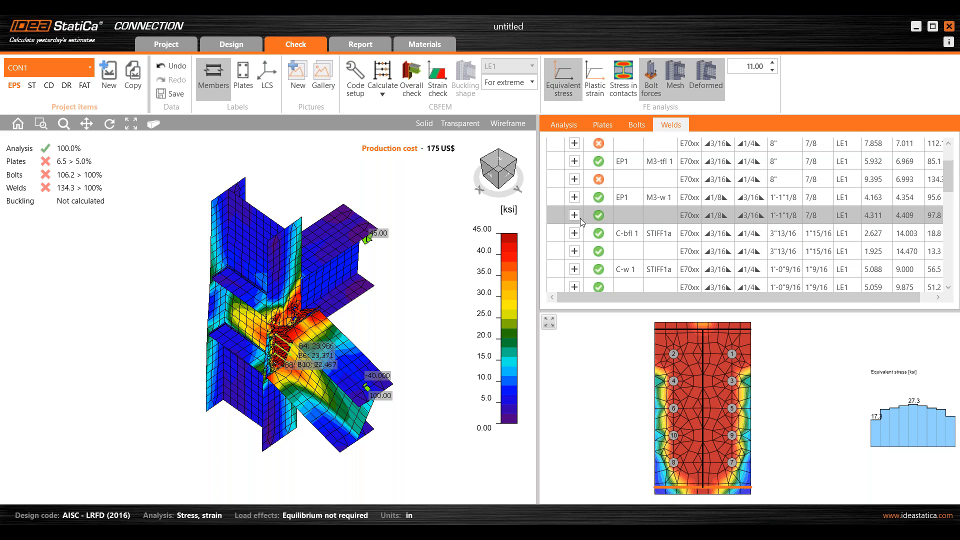
scroll(578, 217, up, 2)
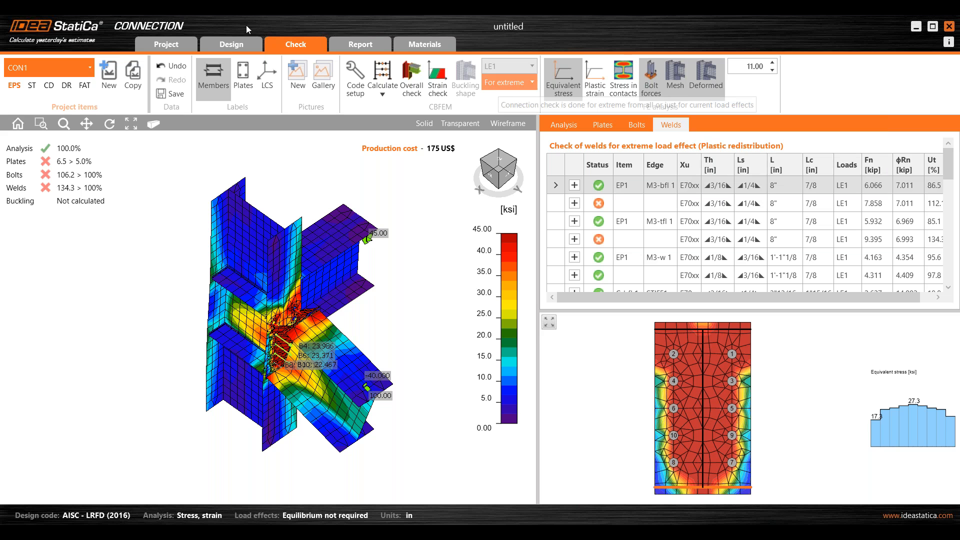
Apply the Extended pre-design to end plate EP1 and recalculate the connection
click(222, 45)
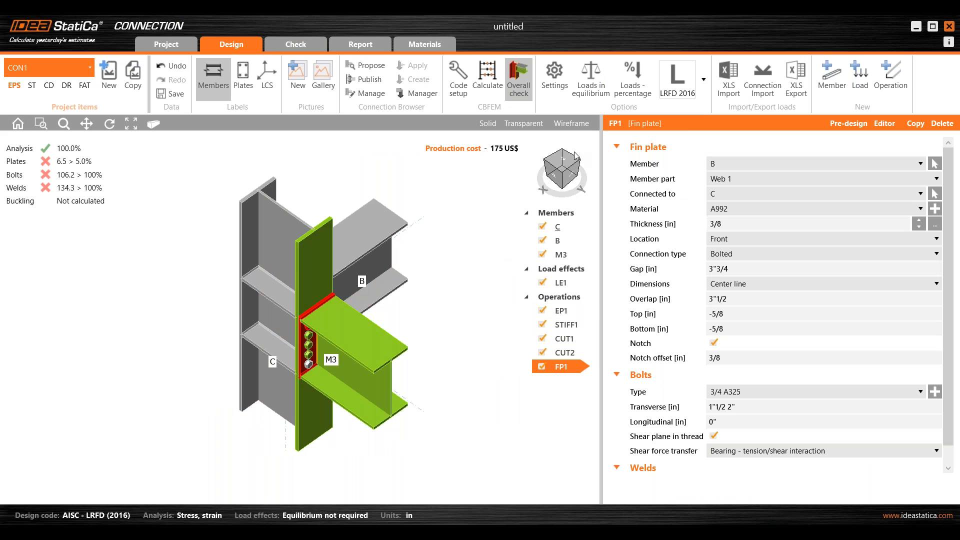
click(570, 177)
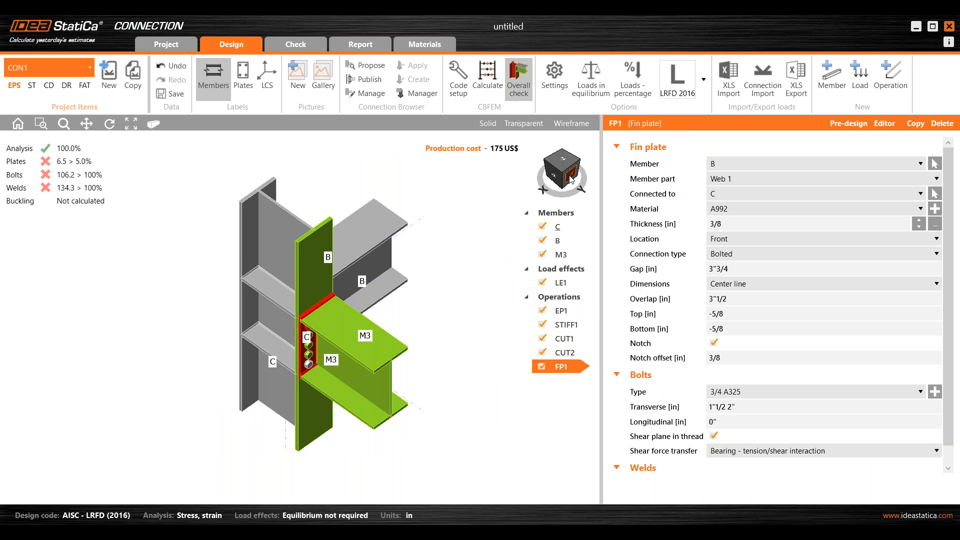
click(563, 313)
click(840, 123)
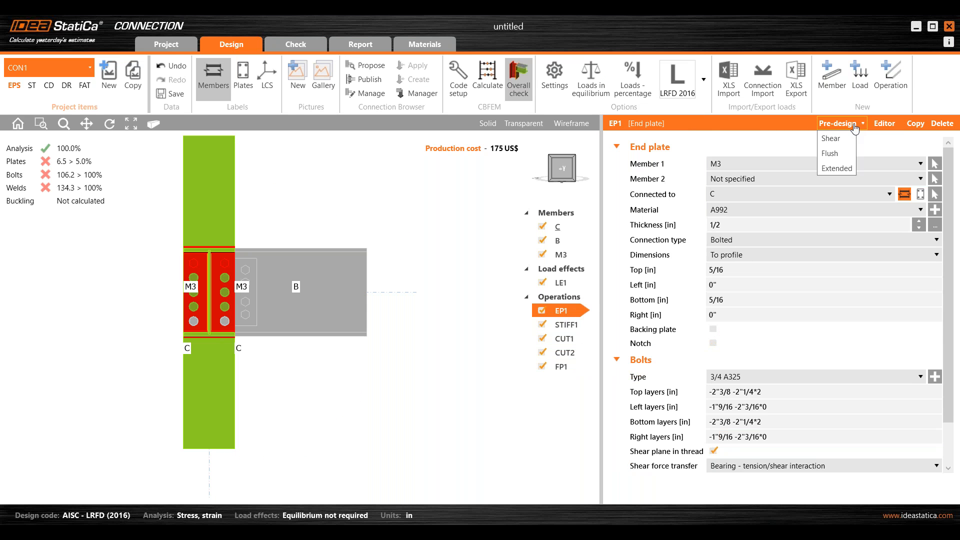
click(830, 168)
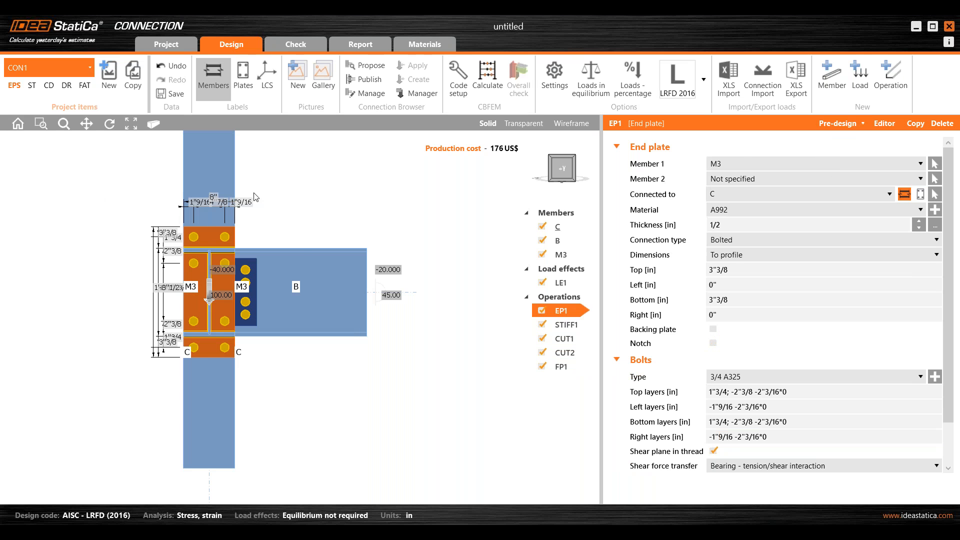
click(469, 100)
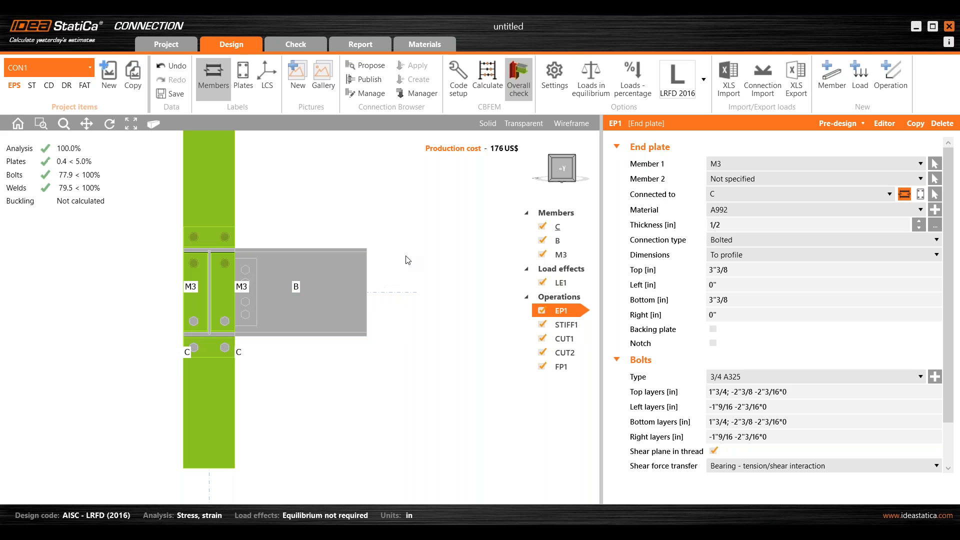
Inspect the recalculated connection in isometric views from different corners and open the properties of stiffener operation STIFF1
click(558, 164)
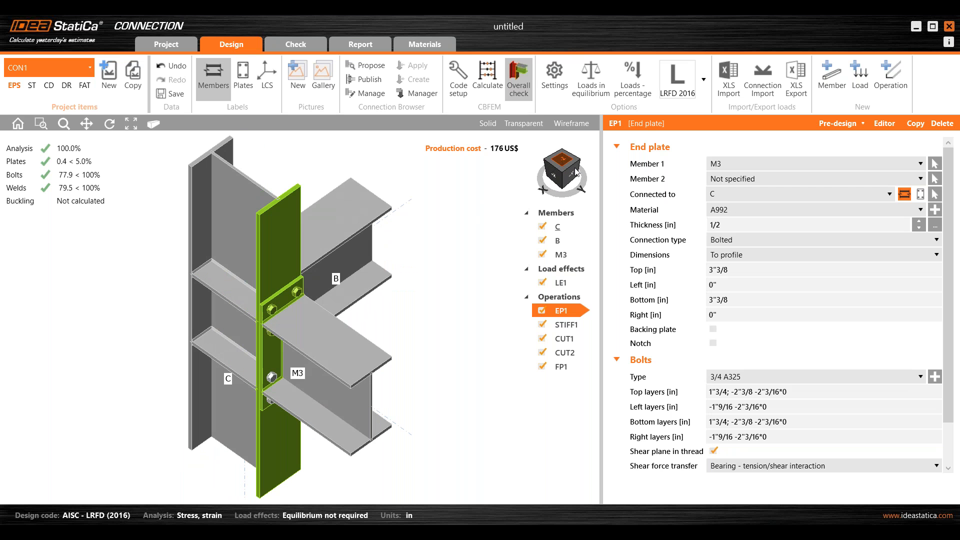
click(579, 161)
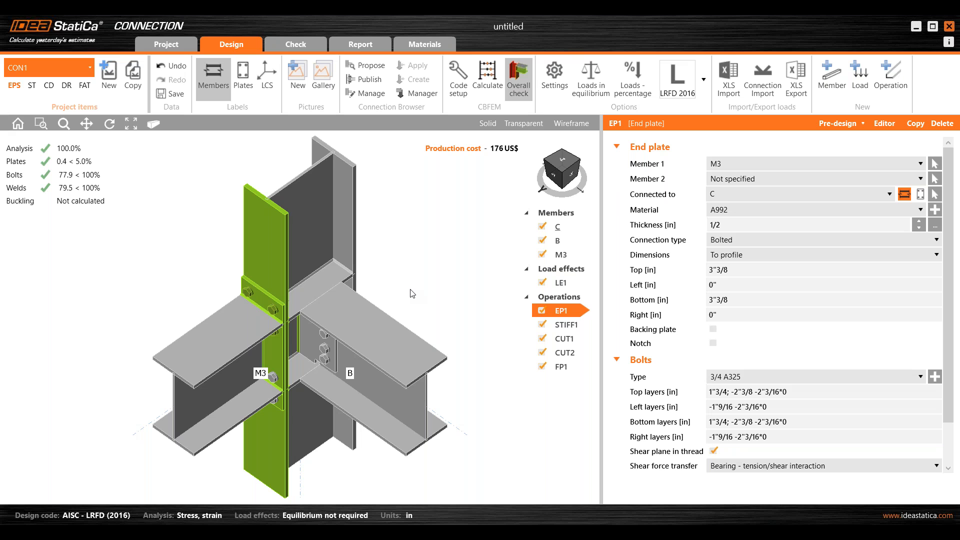
click(547, 161)
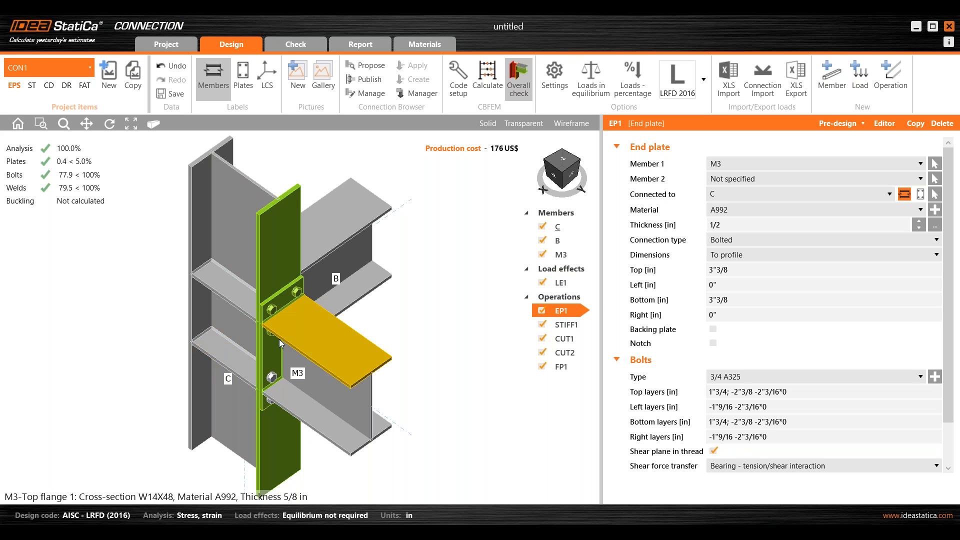
middle_drag(171, 367, 202, 355)
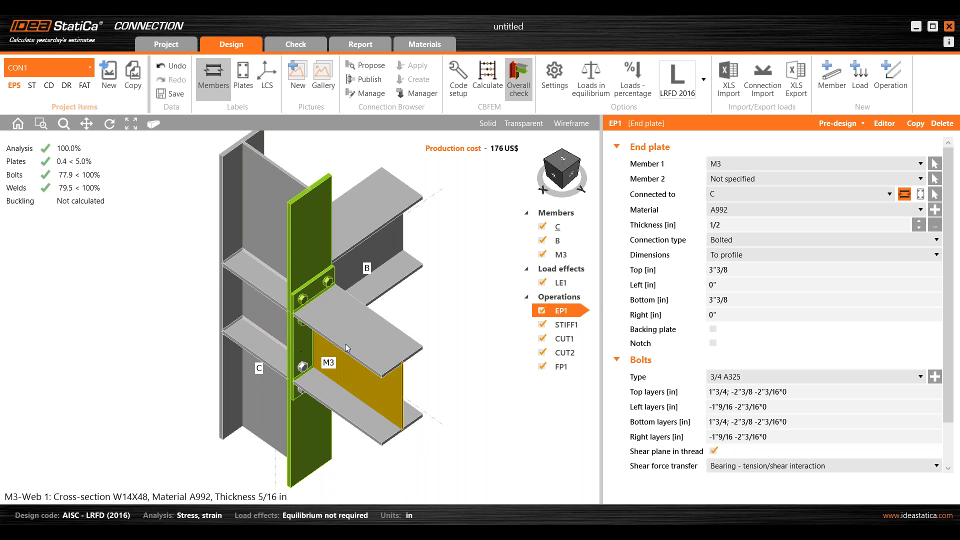
click(569, 330)
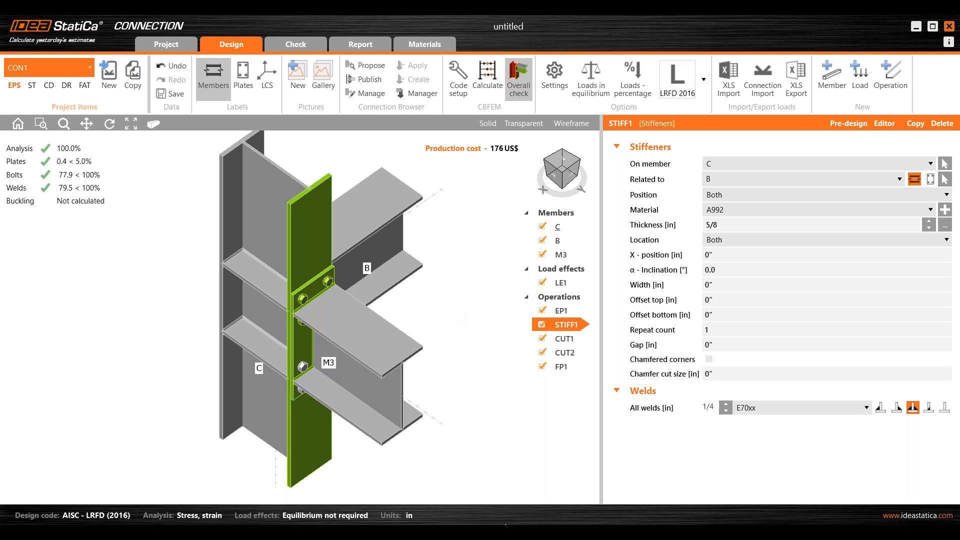
Switch to the conn1.ideaCon project and examine its multi-member connection with beams and HSS braces from several sides
mouse_move(505, 525)
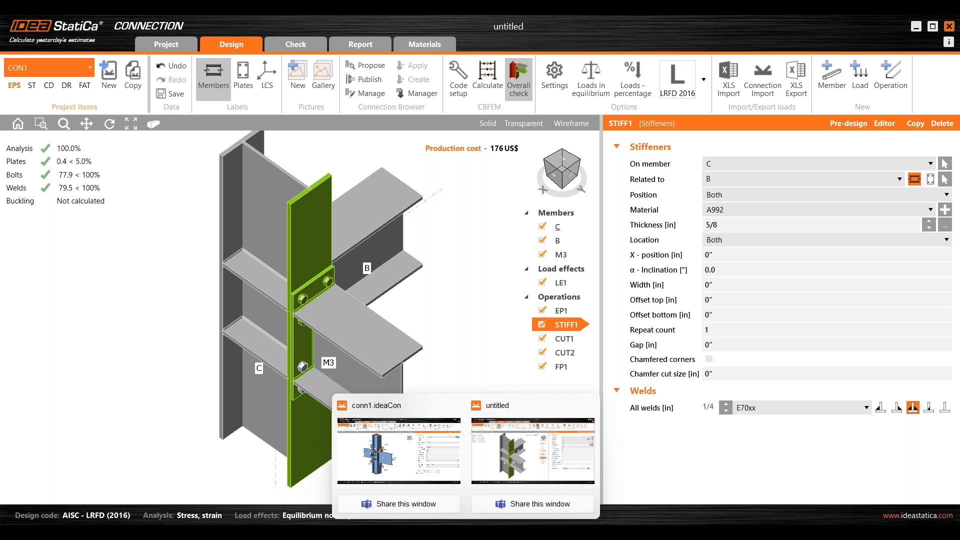
click(399, 444)
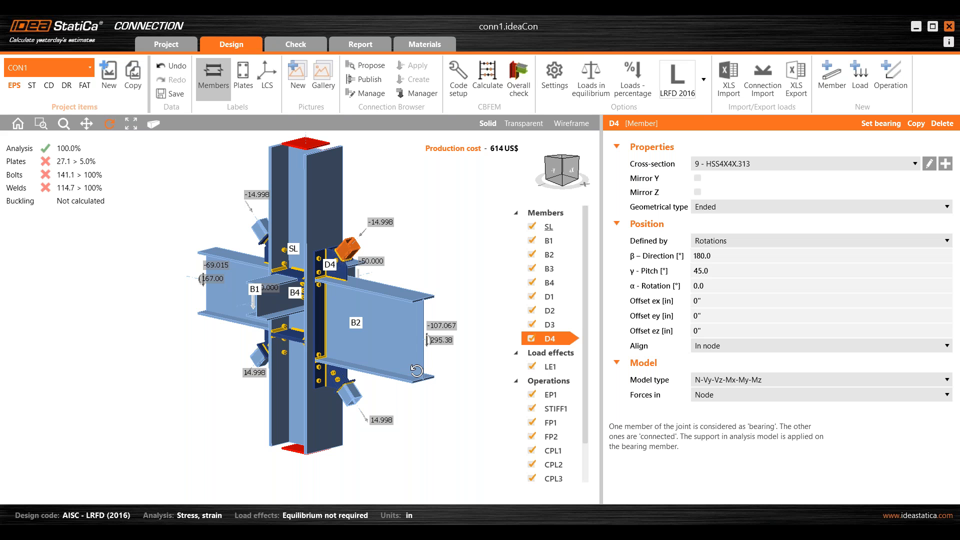
drag(328, 255, 323, 281)
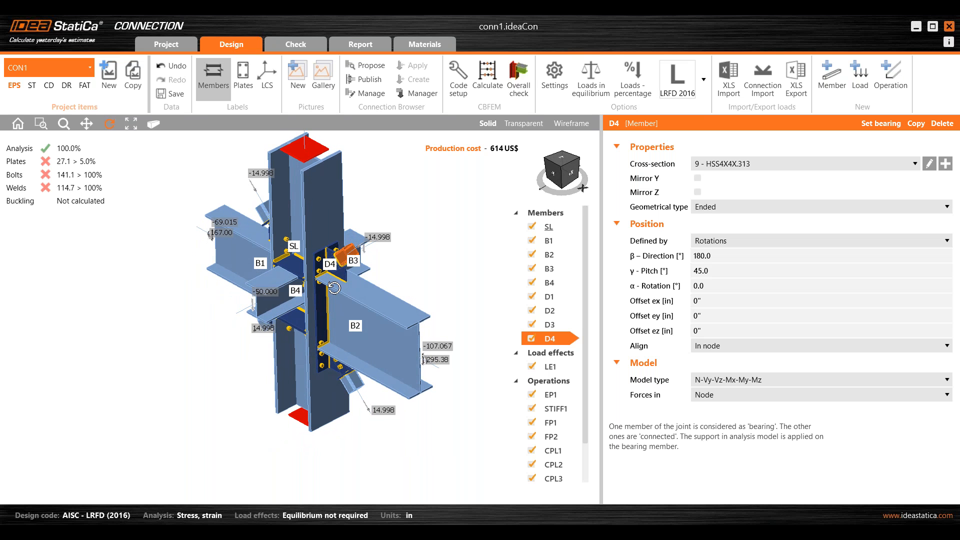
middle_drag(323, 290, 325, 356)
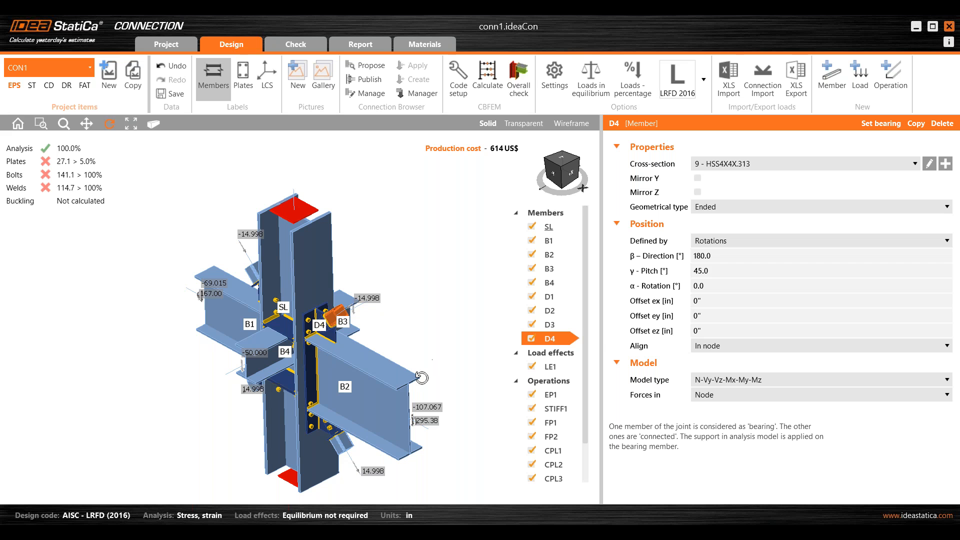
scroll(319, 387, up, 2)
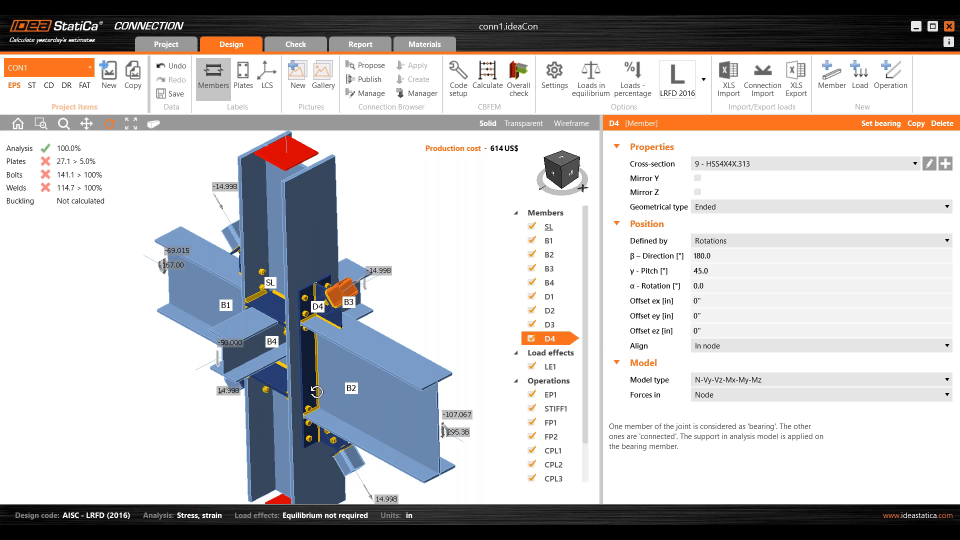
drag(316, 353, 317, 335)
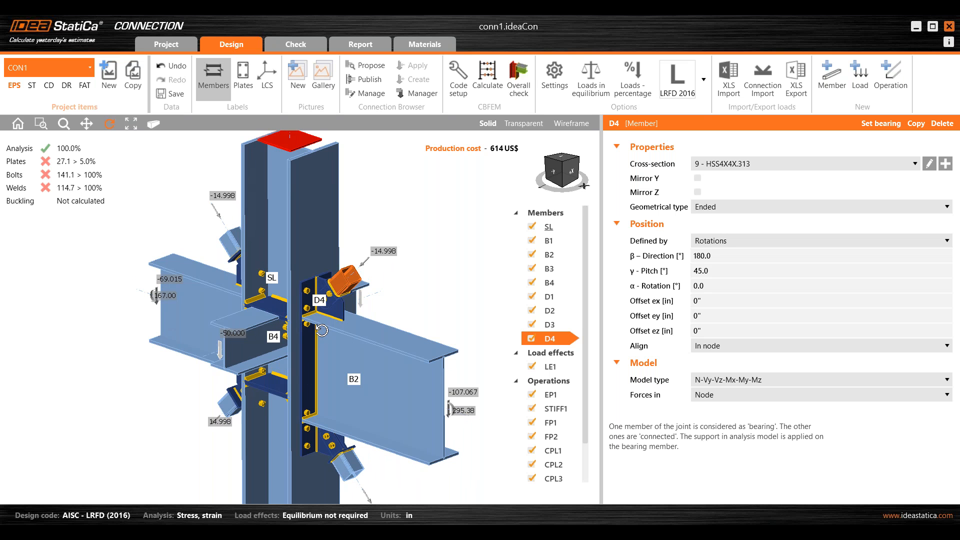
scroll(322, 330, down, 3)
scroll(294, 344, up, 2)
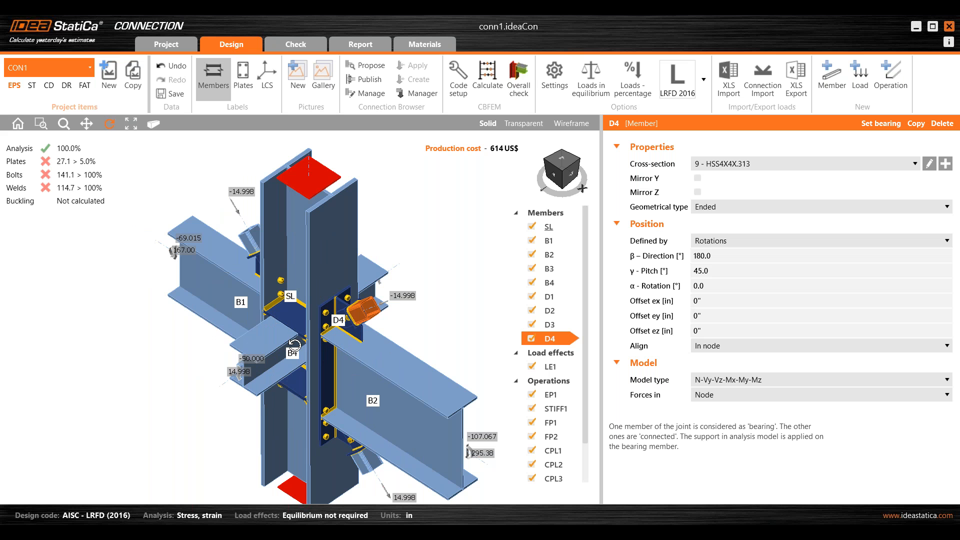
drag(293, 345, 360, 277)
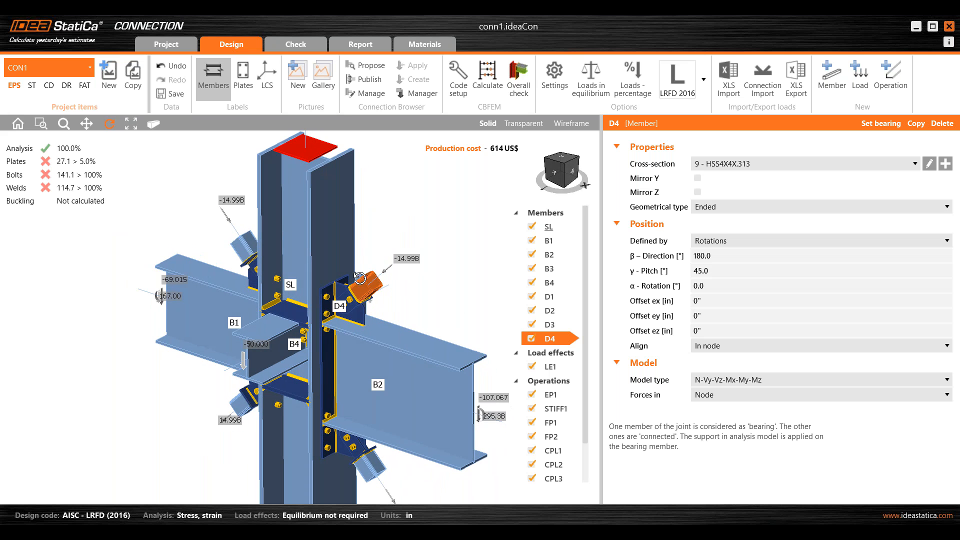
scroll(341, 312, down, 2)
drag(379, 349, 408, 386)
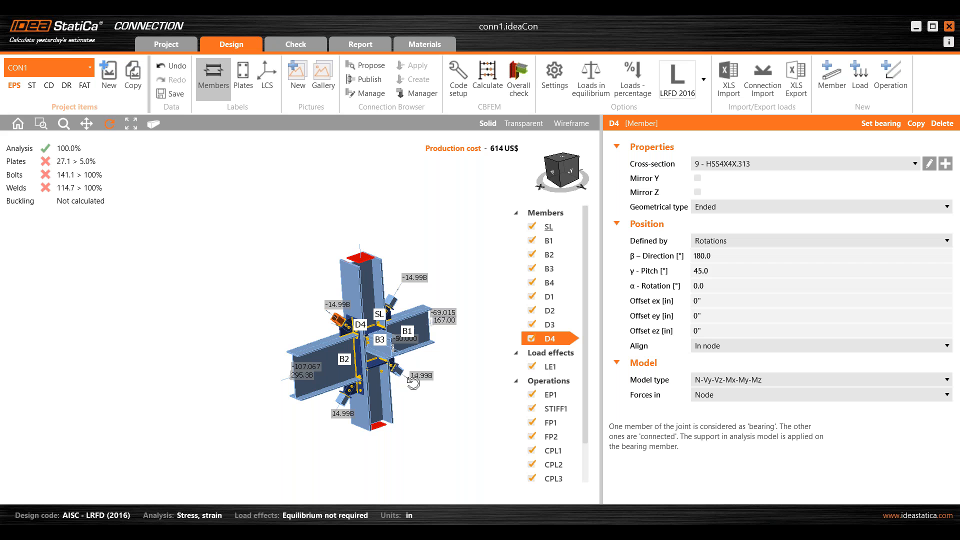
scroll(390, 344, up, 3)
drag(321, 348, 355, 341)
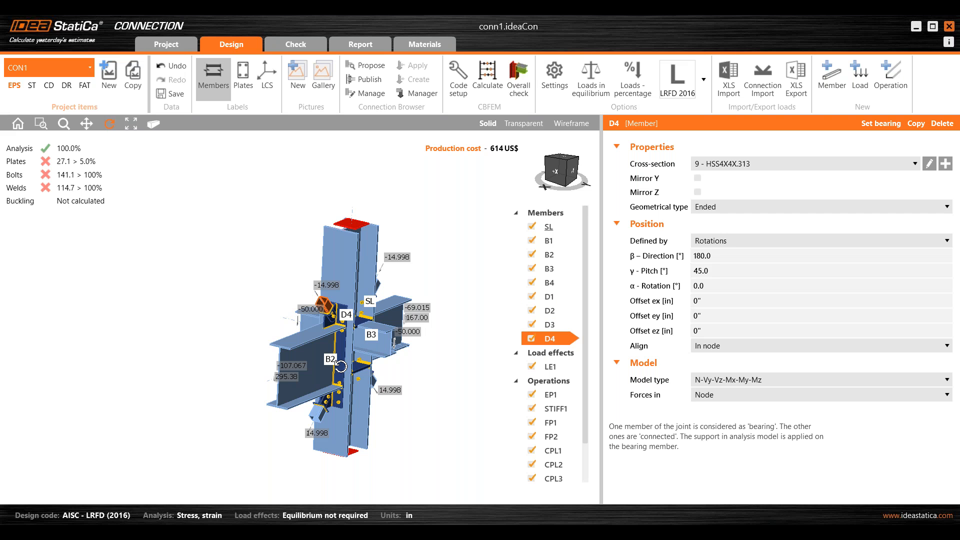
drag(382, 364, 349, 361)
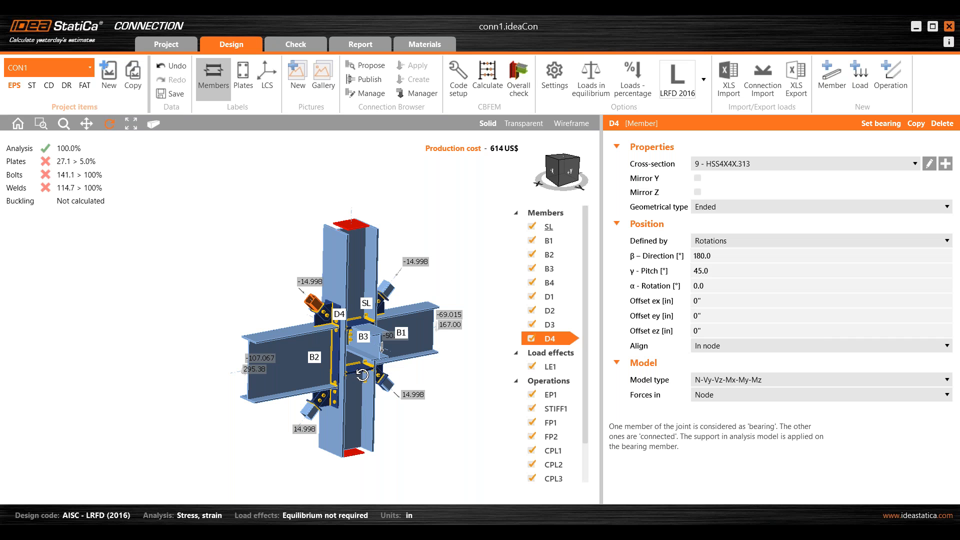
Show the equivalent stress on conn1's deformed shape and examine it in side views, including +X, and in an isometric view
click(298, 46)
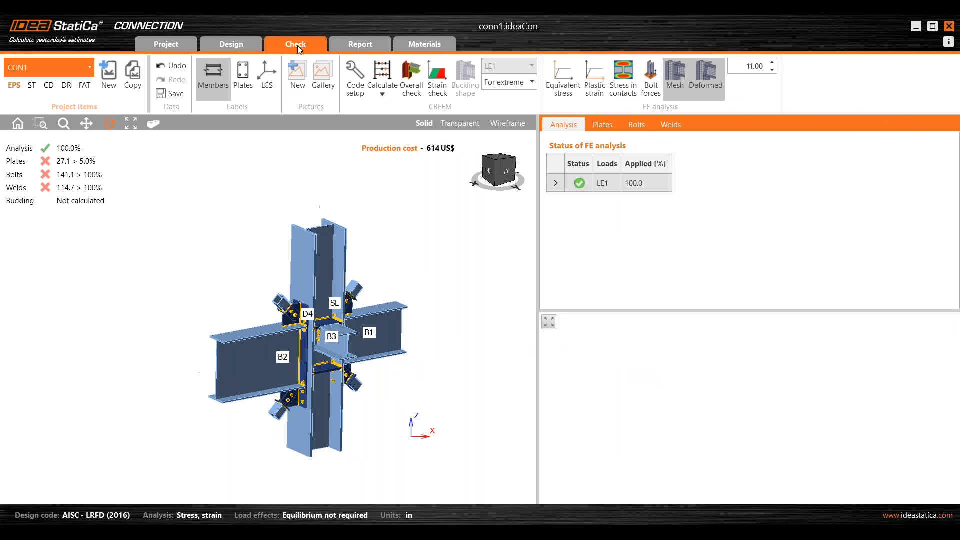
click(570, 101)
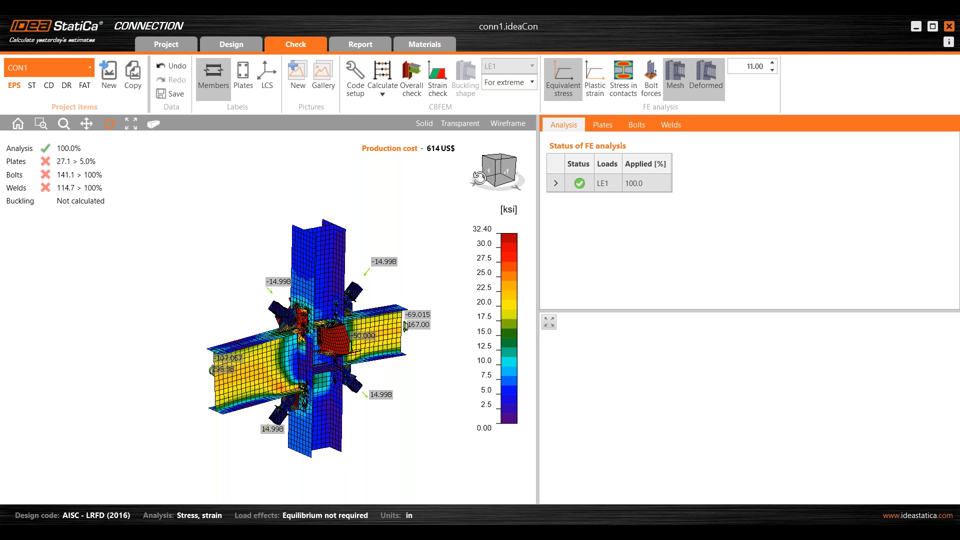
click(505, 175)
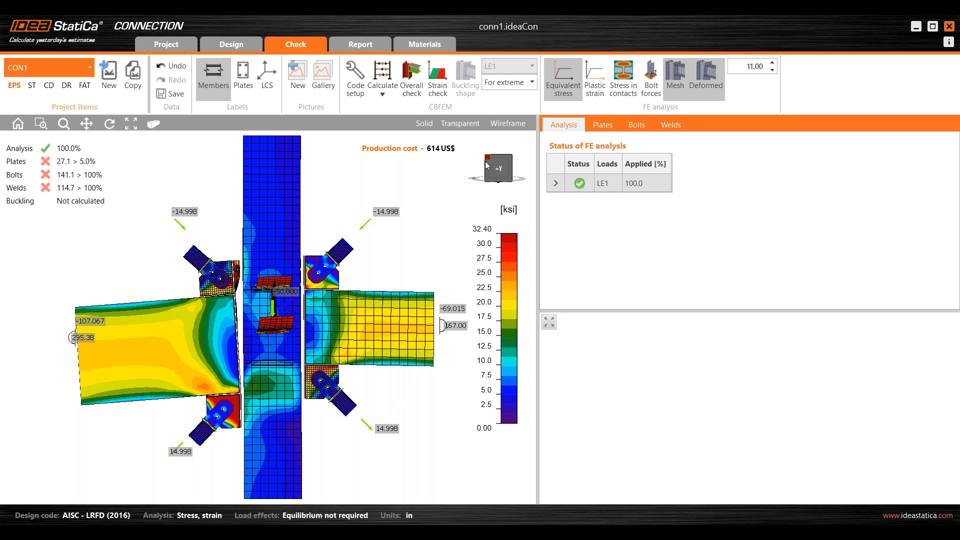
click(493, 175)
click(493, 175)
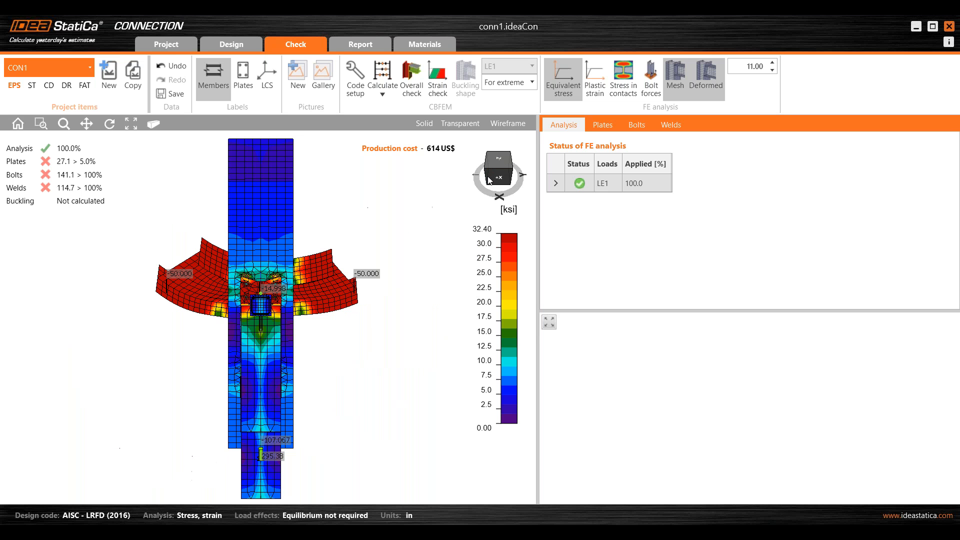
click(499, 183)
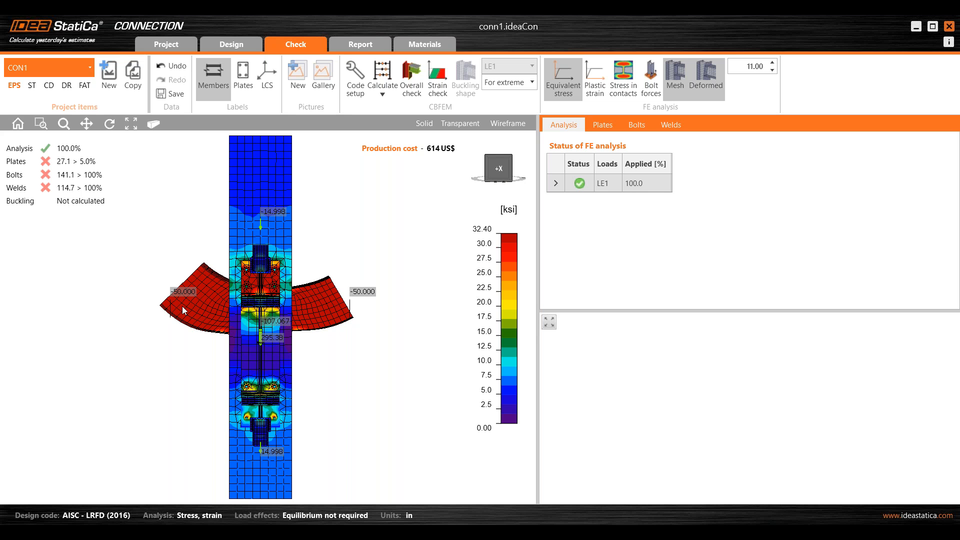
scroll(178, 315, up, 1)
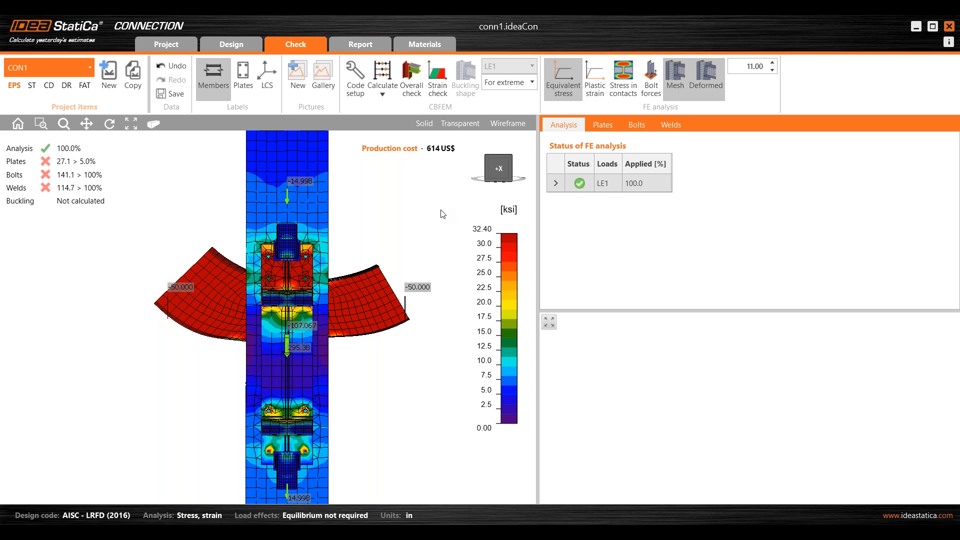
click(501, 168)
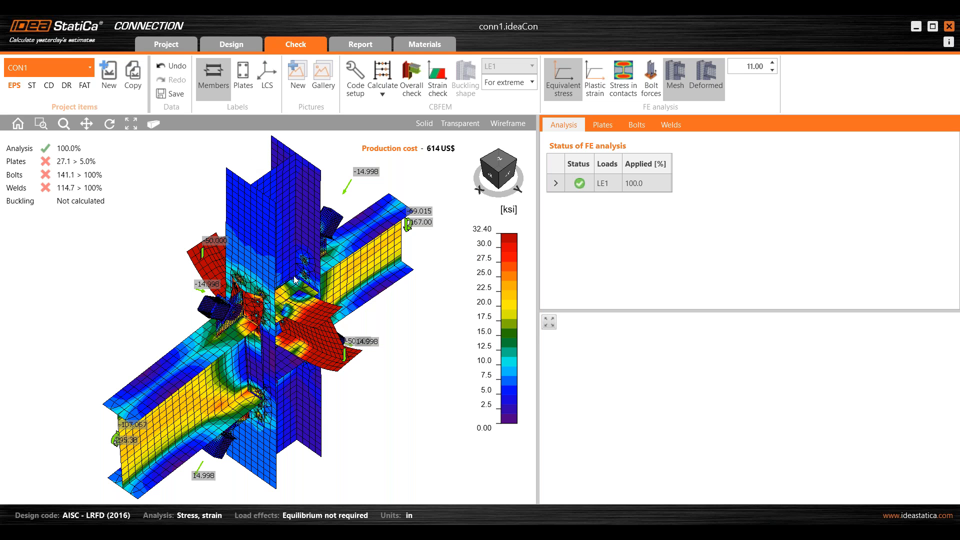
Return to the connection's design model, open load effect LE1 and show the members as transparent
click(301, 241)
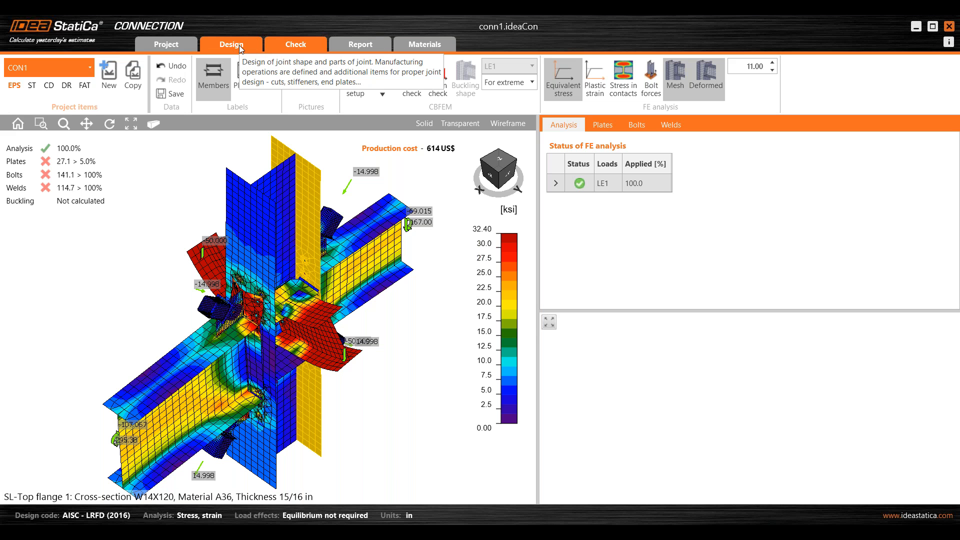
click(225, 45)
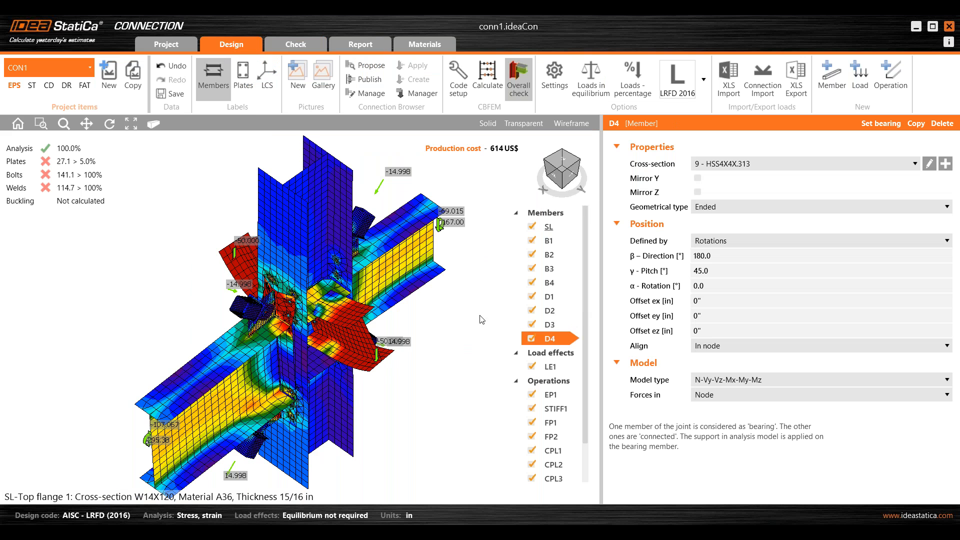
click(550, 367)
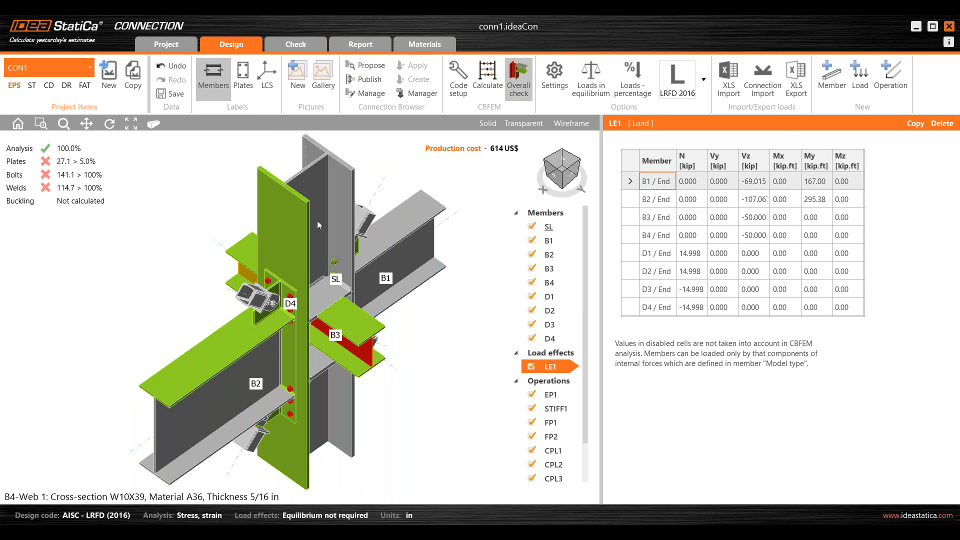
click(518, 127)
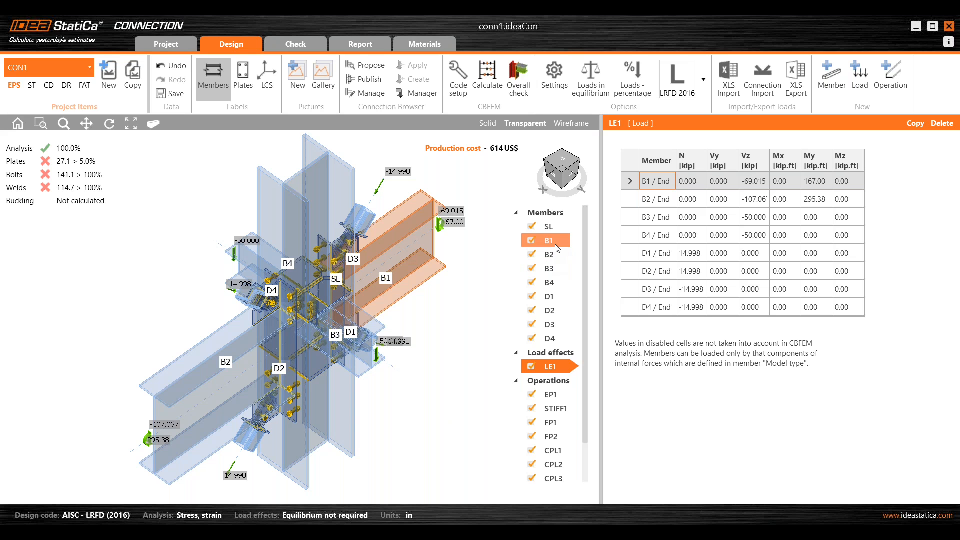
Set beam B3's model type to N-Vy-Vz with its forces acting in Bolts
click(555, 266)
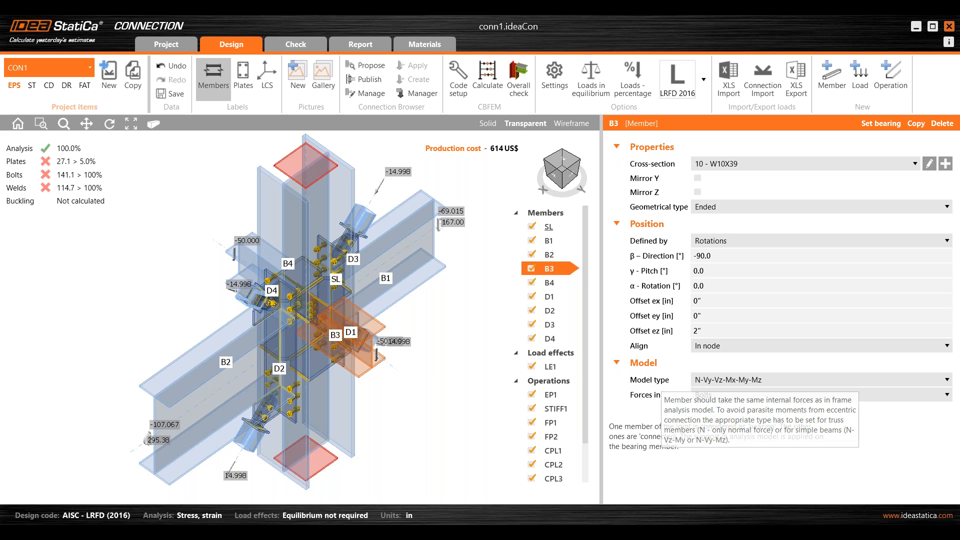
click(705, 382)
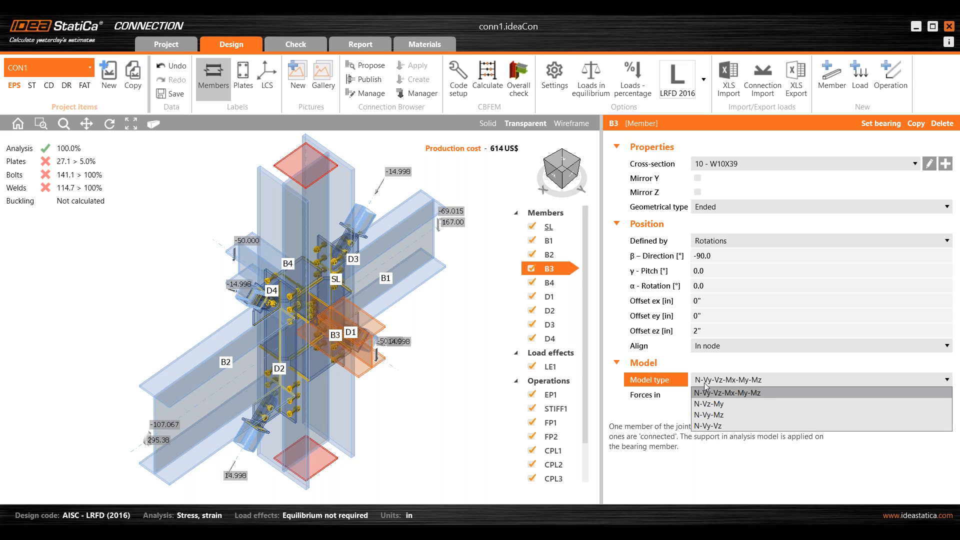
click(702, 426)
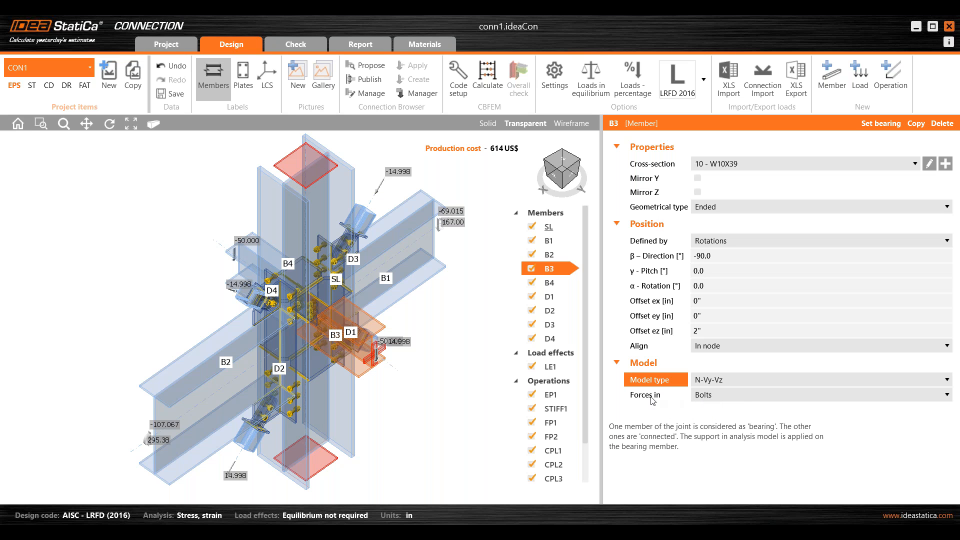
click(708, 399)
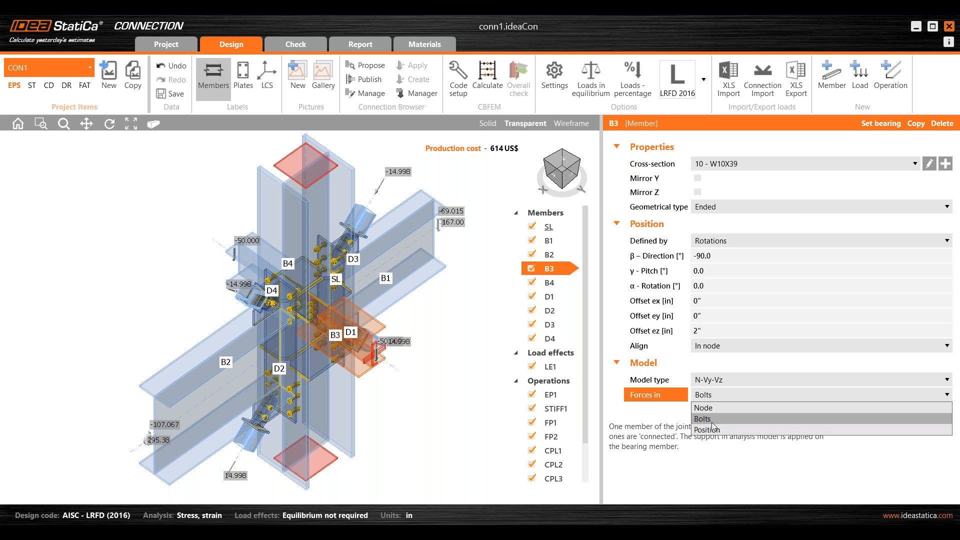
click(701, 421)
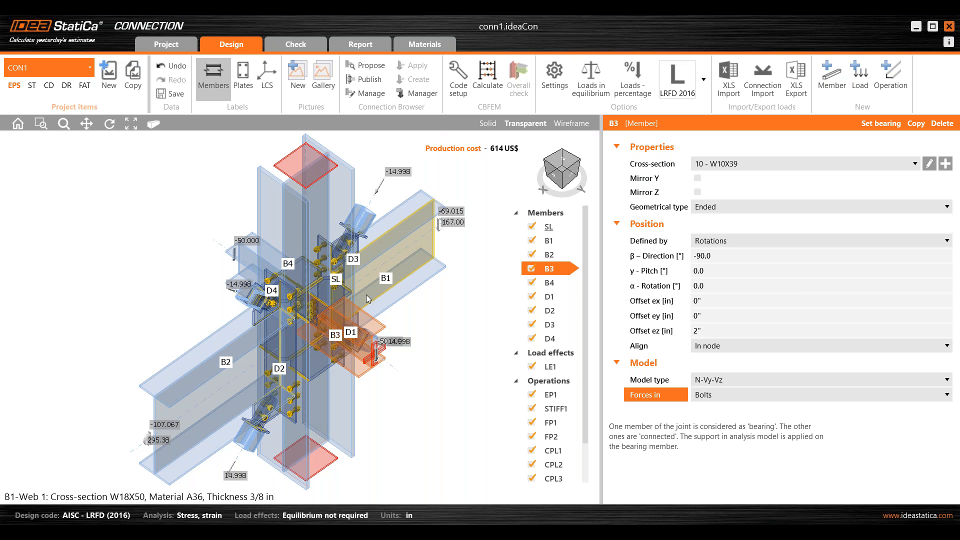
Set beam B4's forces to act in Node
scroll(331, 308, up, 3)
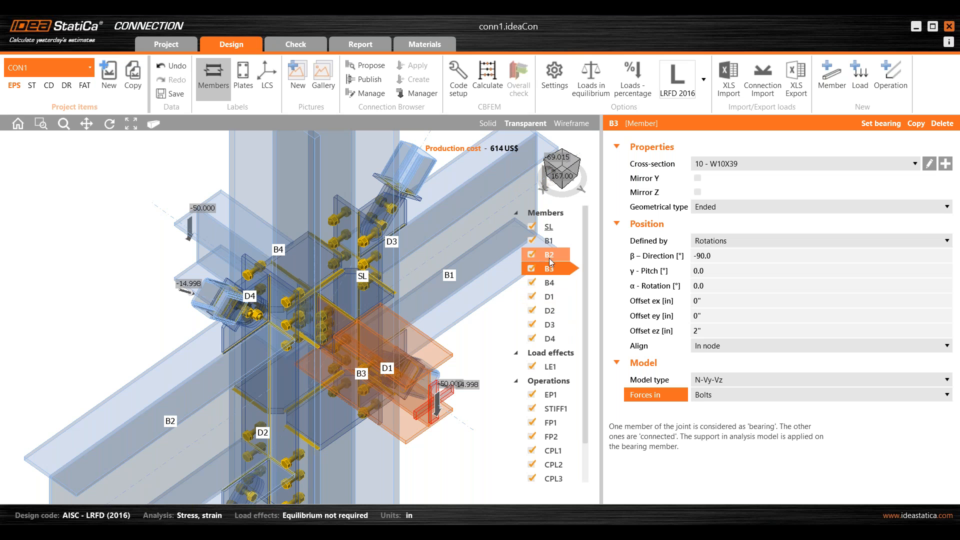
click(559, 282)
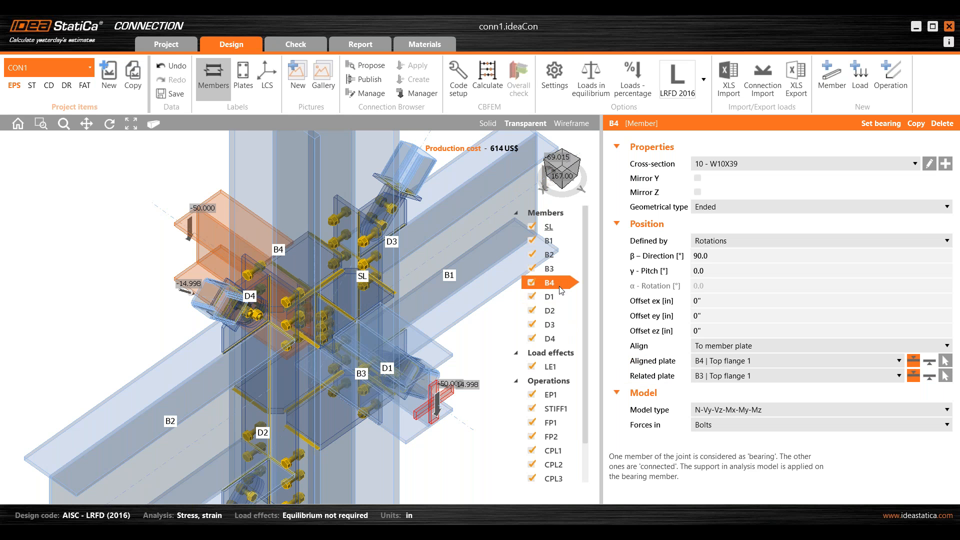
click(721, 423)
click(715, 440)
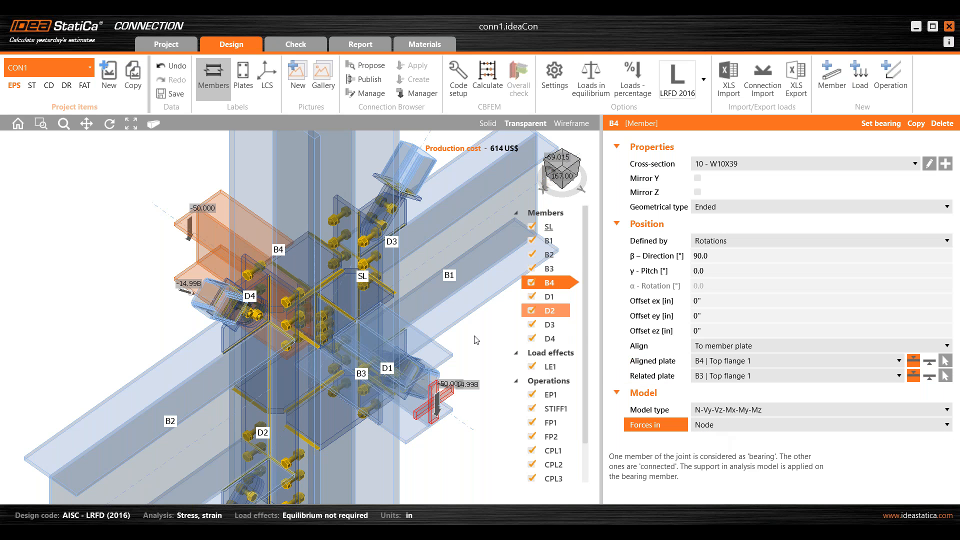
Show the model as wireframe from +X and examine B3's moment diagram under load effect LE1 around its bolts
click(564, 123)
click(555, 181)
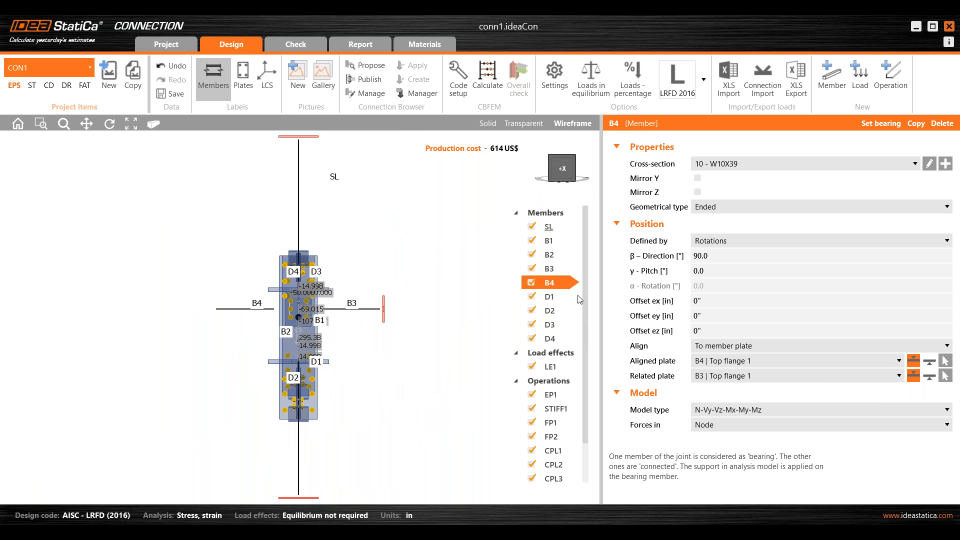
click(549, 366)
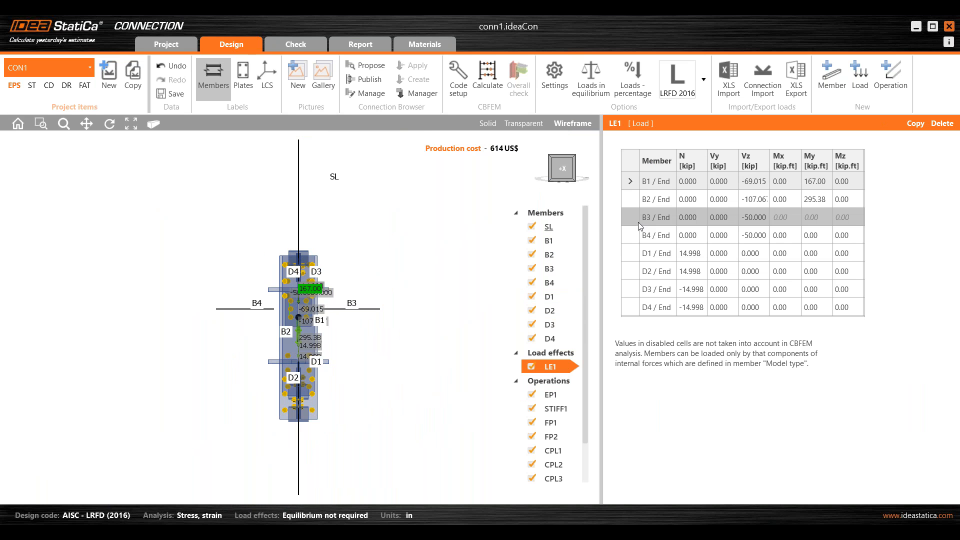
click(640, 220)
scroll(296, 323, up, 5)
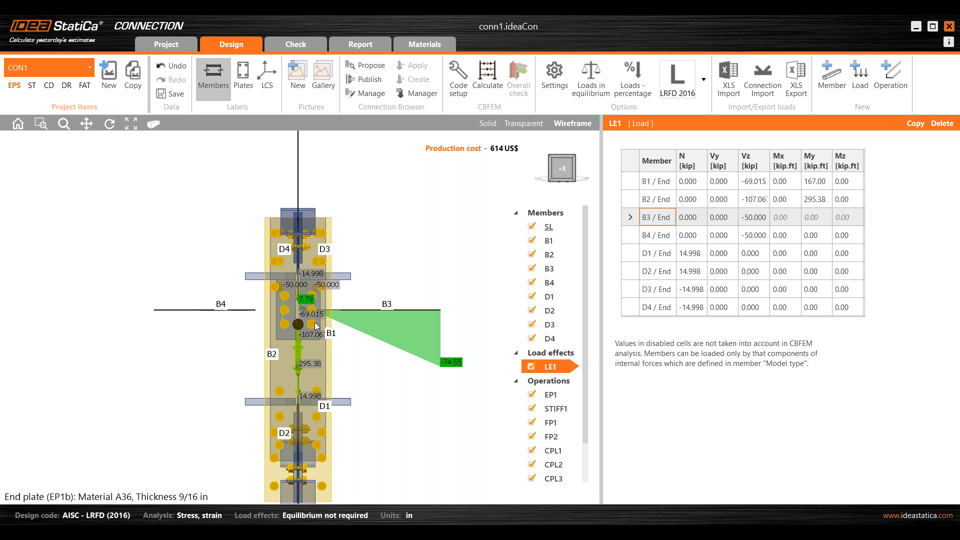
middle_drag(295, 333, 235, 336)
scroll(299, 295, up, 3)
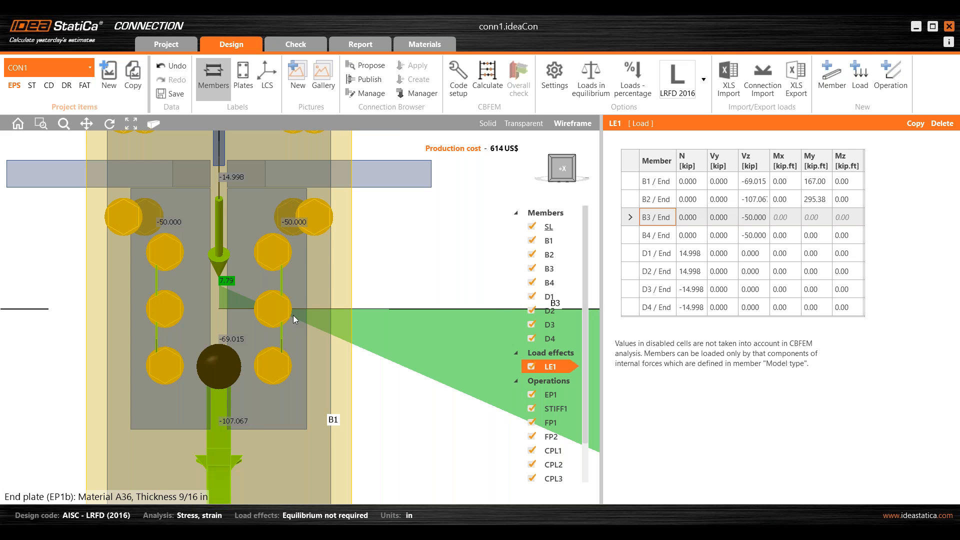
scroll(301, 320, down, 3)
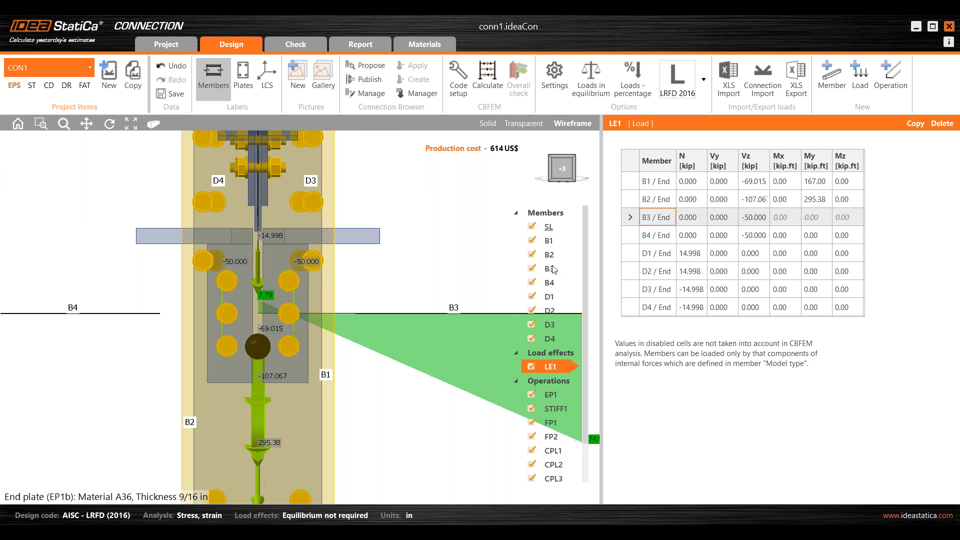
Show B4's moment diagram from load effect LE1 and examine where it starts relative to the bolts and node
click(635, 239)
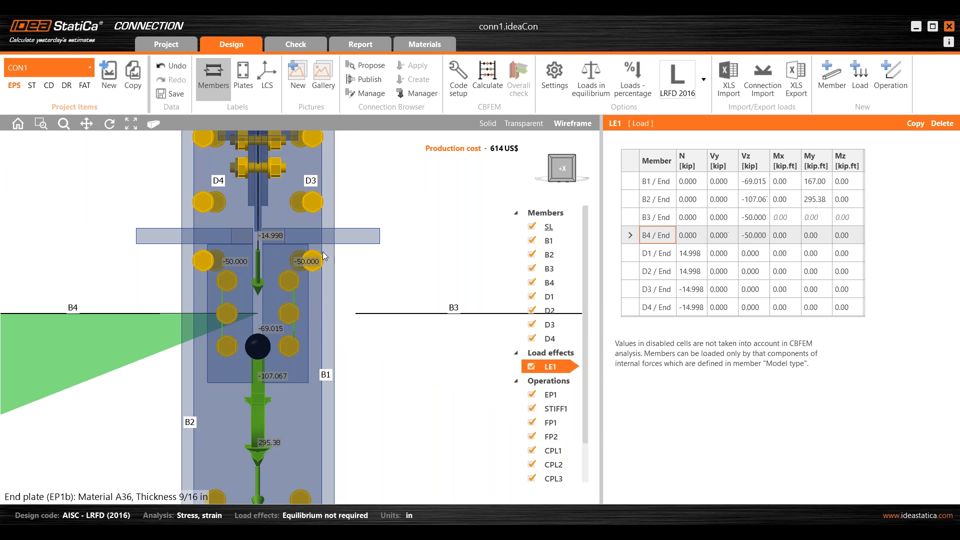
scroll(327, 295, down, 2)
scroll(270, 304, up, 3)
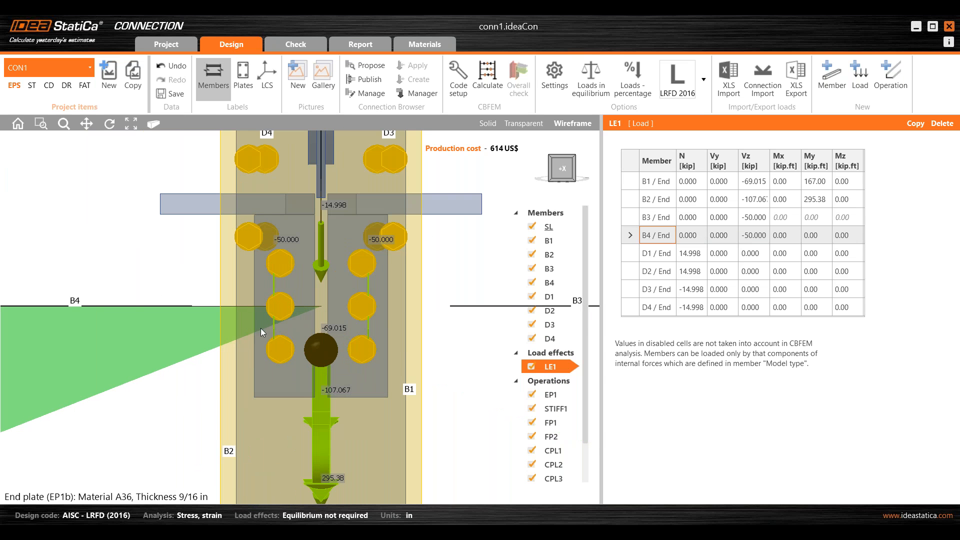
scroll(318, 302, down, 1)
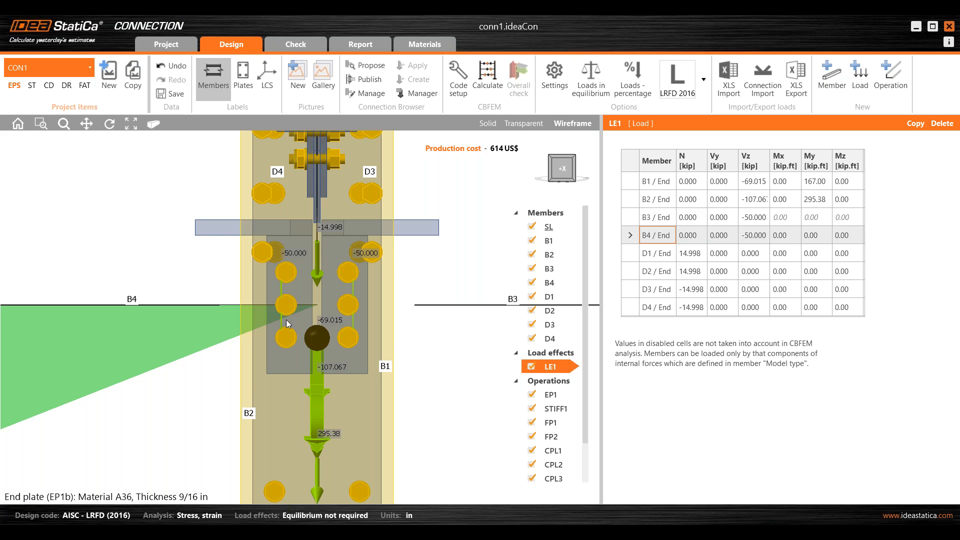
scroll(280, 309, down, 1)
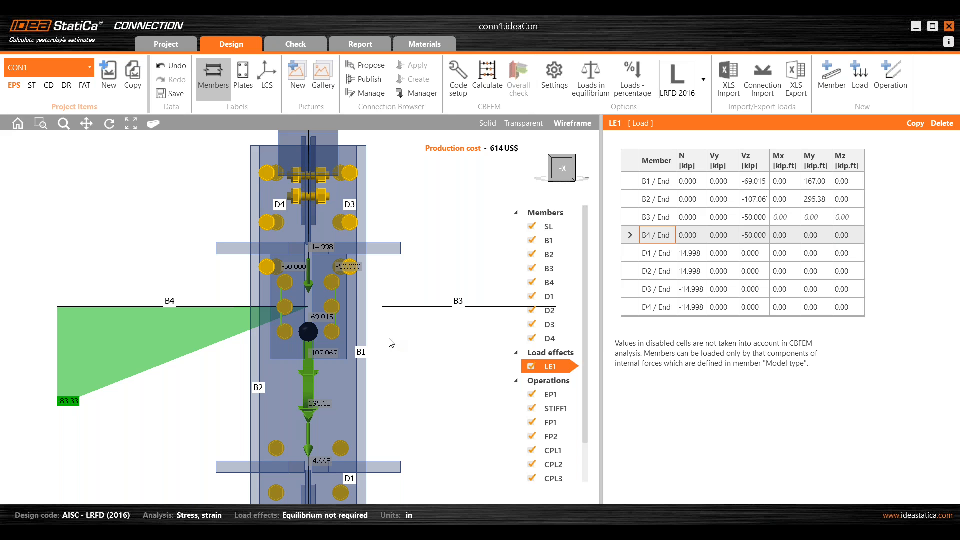
Set beam B4's forces to act in Bolts and its model type to N-Vy-Vz
click(549, 268)
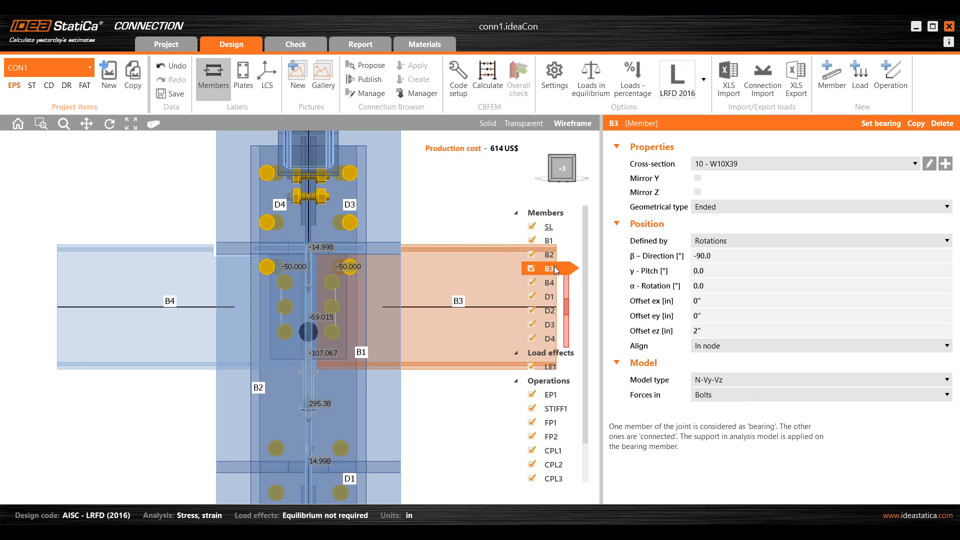
click(556, 283)
click(715, 425)
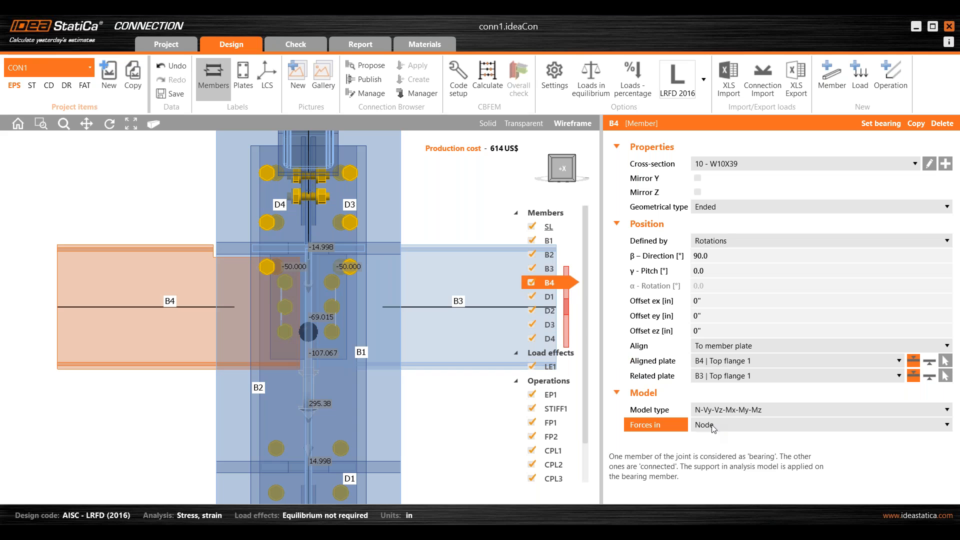
click(718, 450)
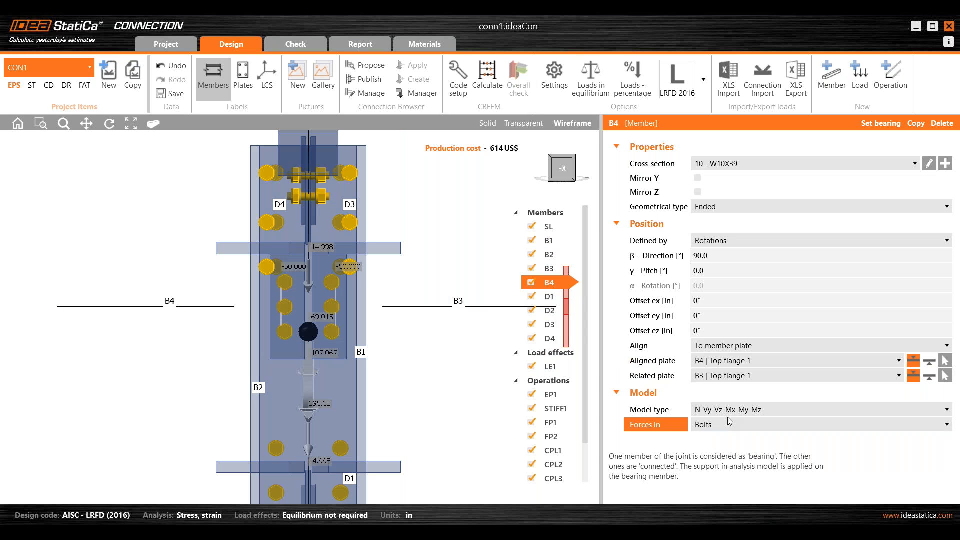
click(727, 414)
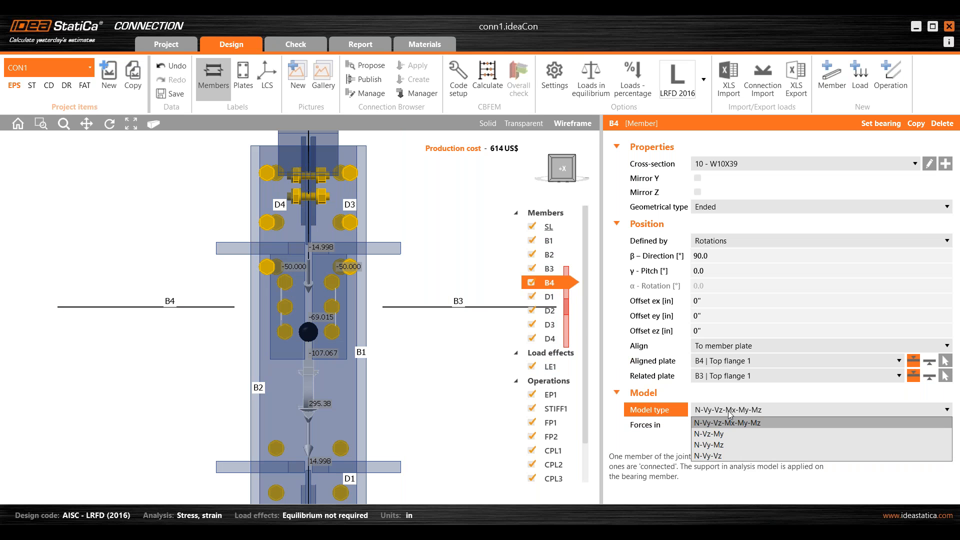
click(724, 455)
scroll(336, 286, down, 3)
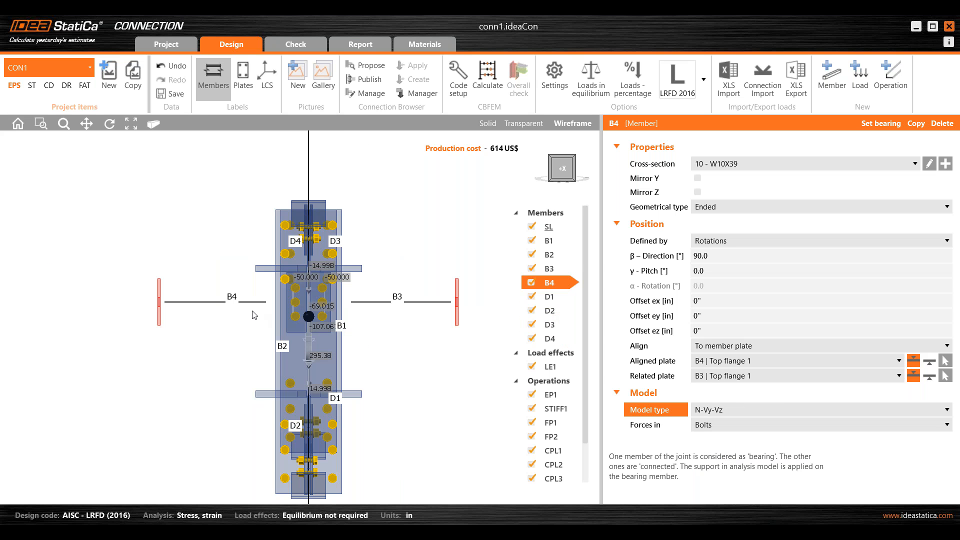
Set the model type of HSS braces D1 and D2 to N-Vy-Vz
click(547, 298)
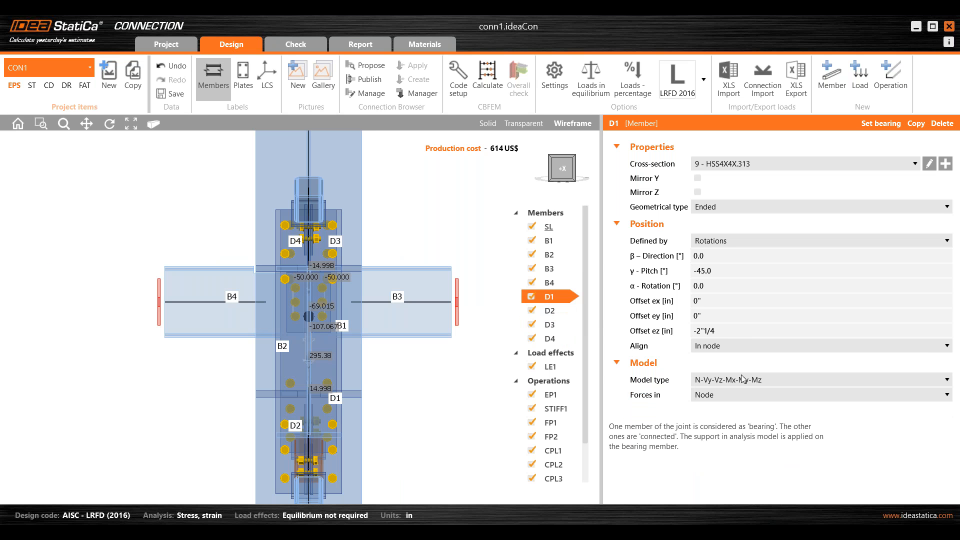
click(718, 382)
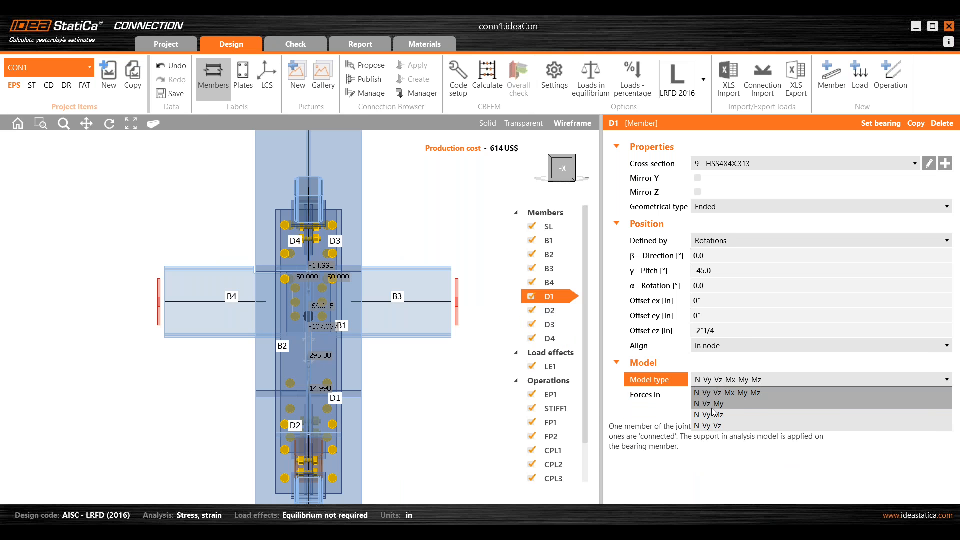
click(715, 427)
click(554, 310)
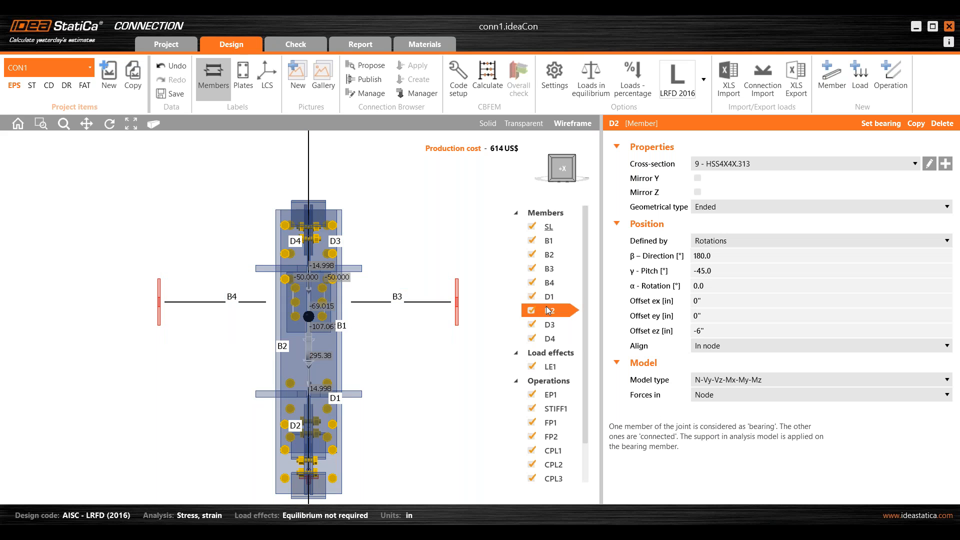
click(714, 380)
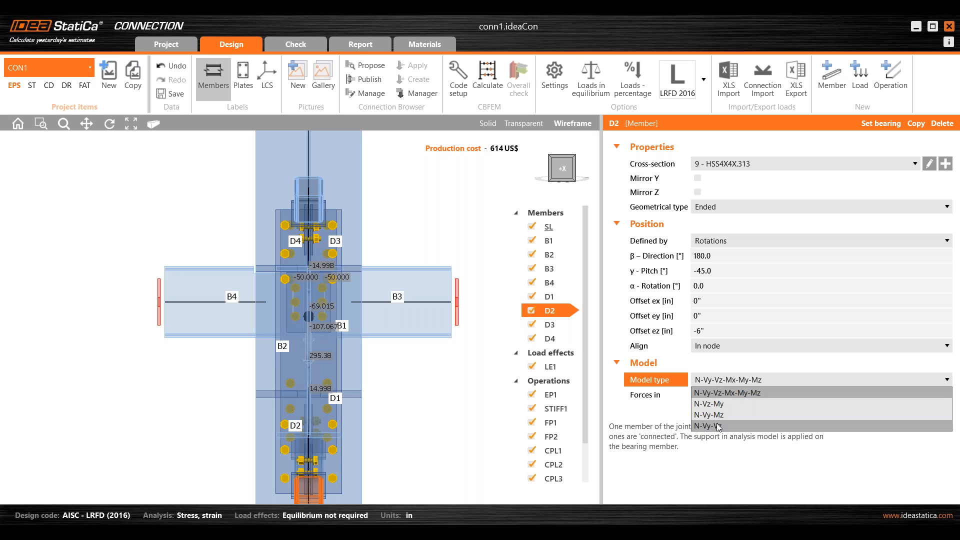
click(708, 420)
Set the model type of HSS braces D3 and D4 to N-Vy-Vz
click(550, 324)
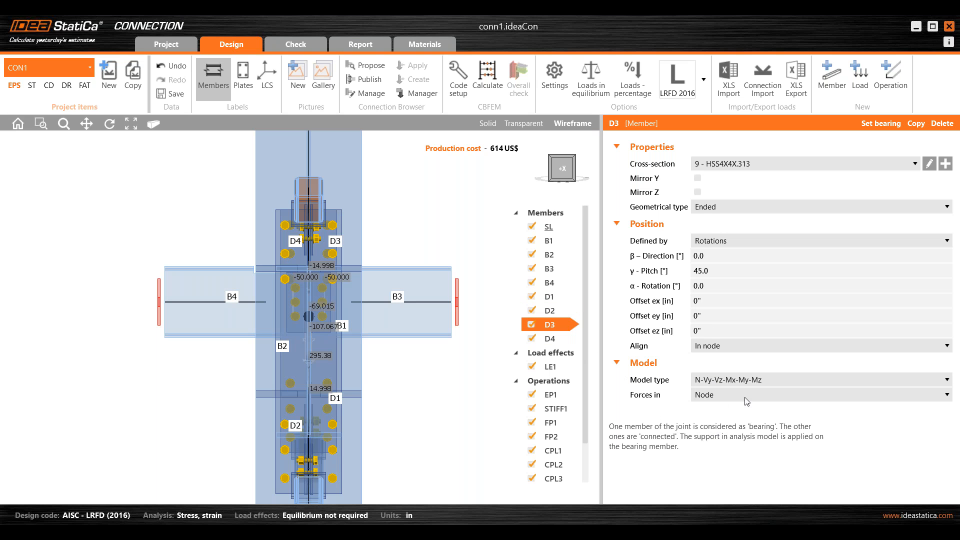
click(718, 380)
click(708, 425)
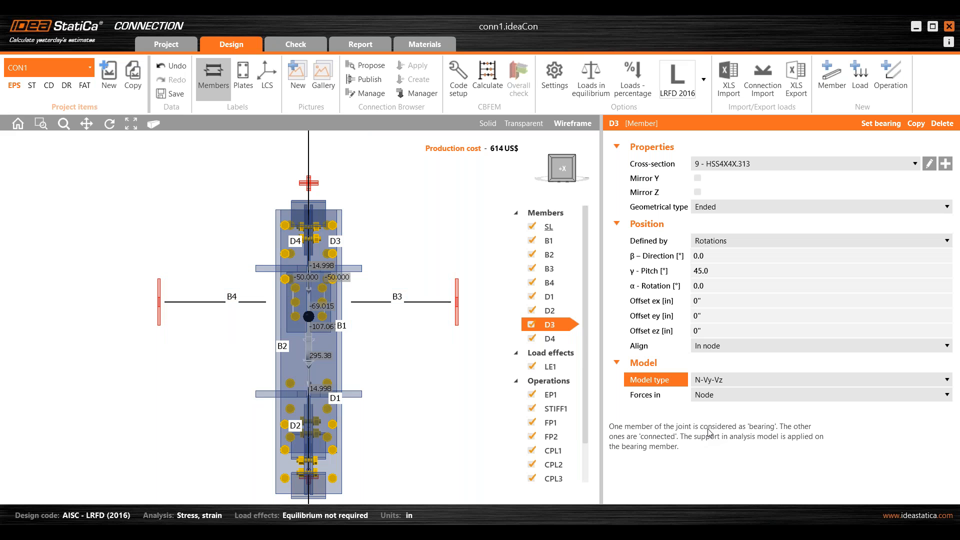
click(549, 338)
click(745, 383)
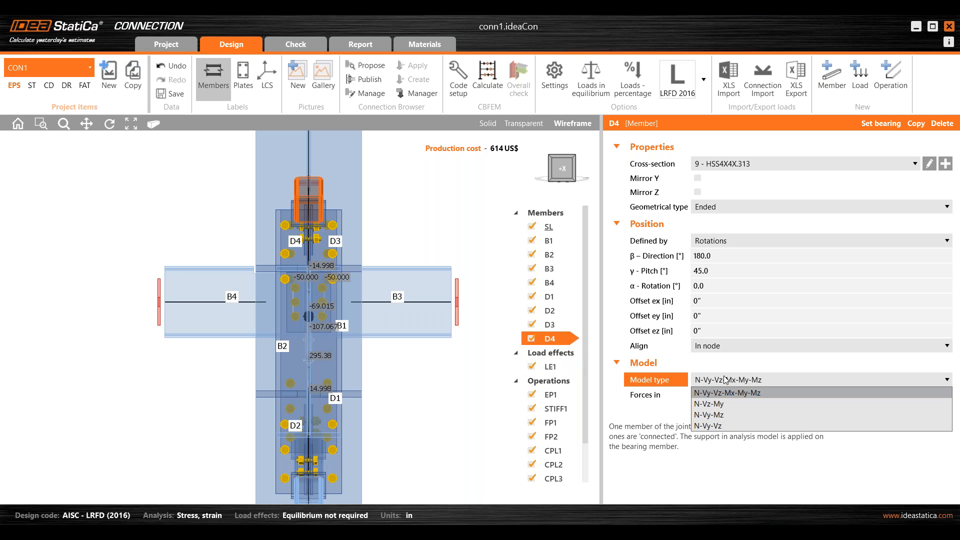
click(705, 427)
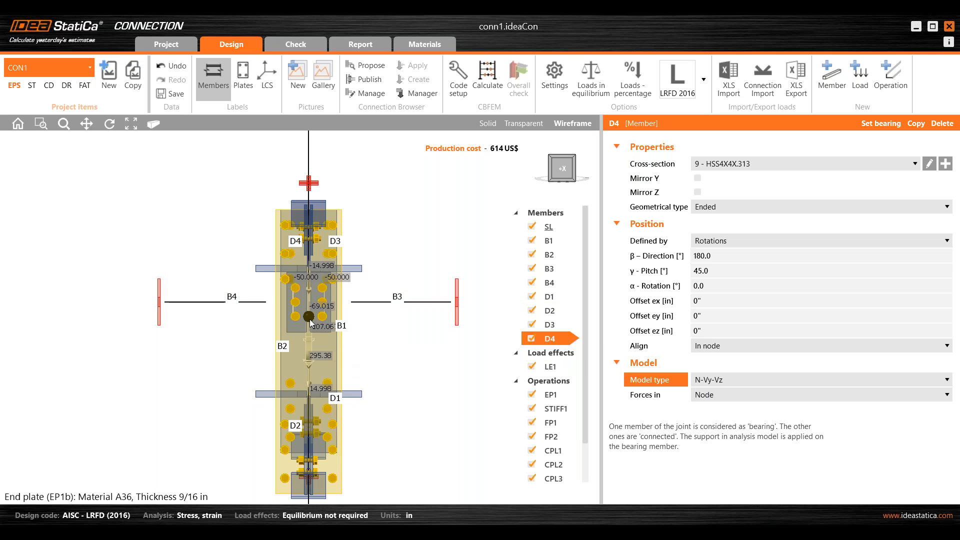
scroll(350, 301, down, 1)
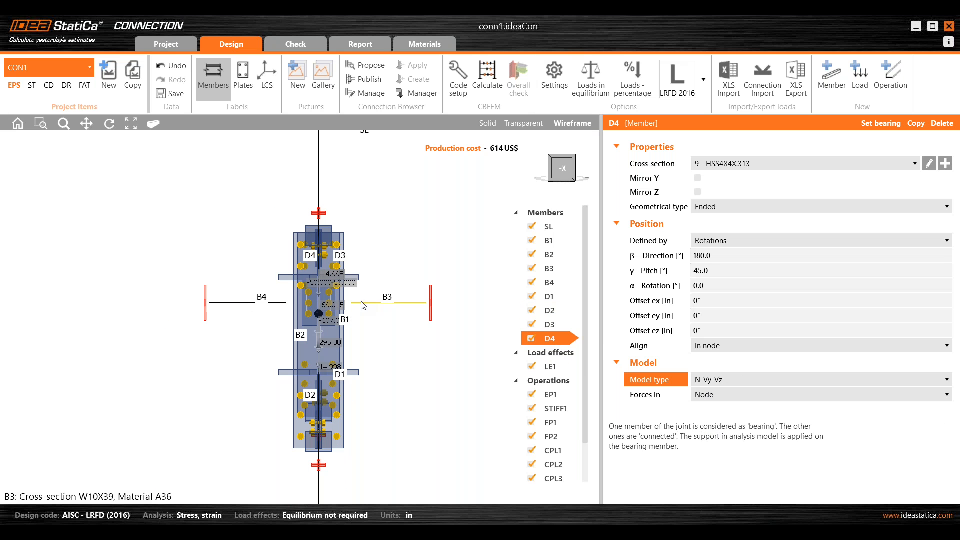
Turn on Stop at limit strain in the code and calculation settings and calculate connection CON1
click(574, 156)
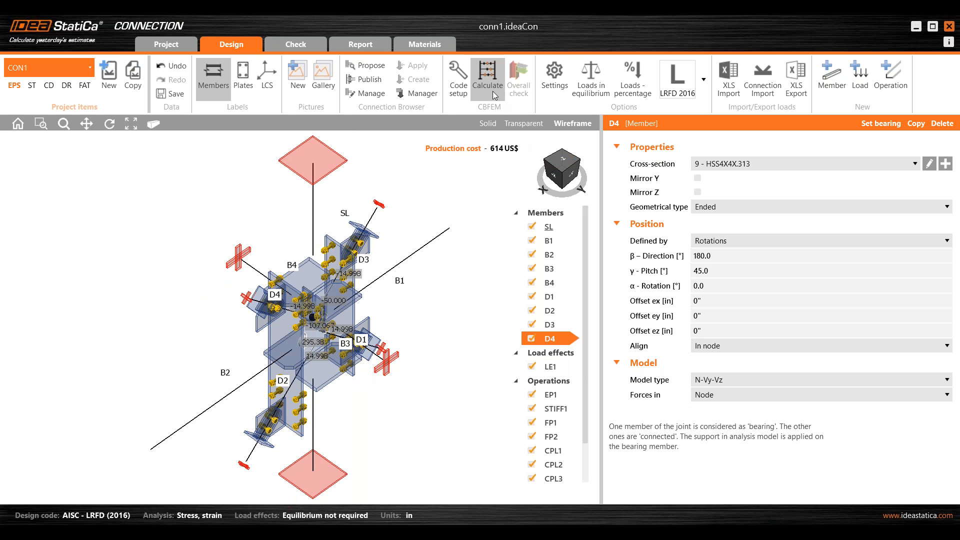
click(458, 91)
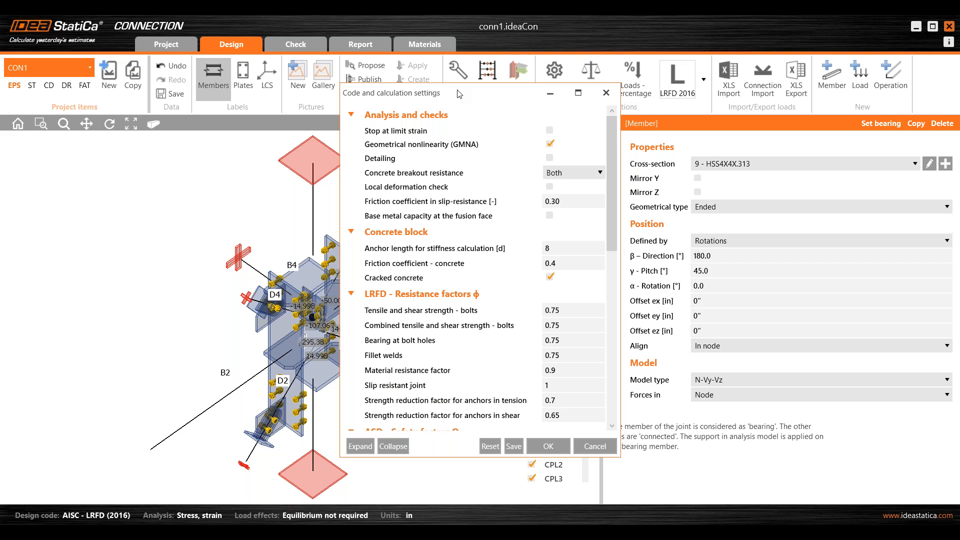
click(550, 130)
click(548, 445)
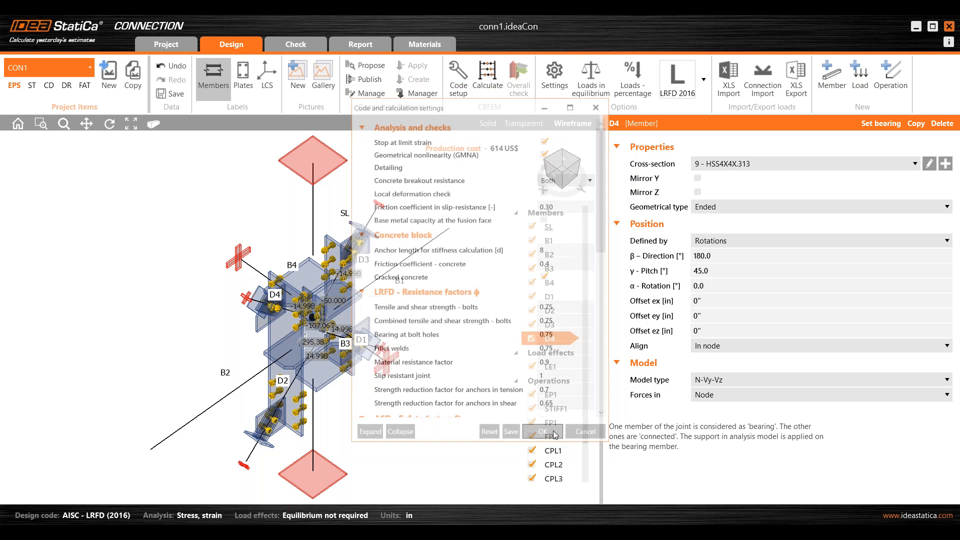
click(487, 75)
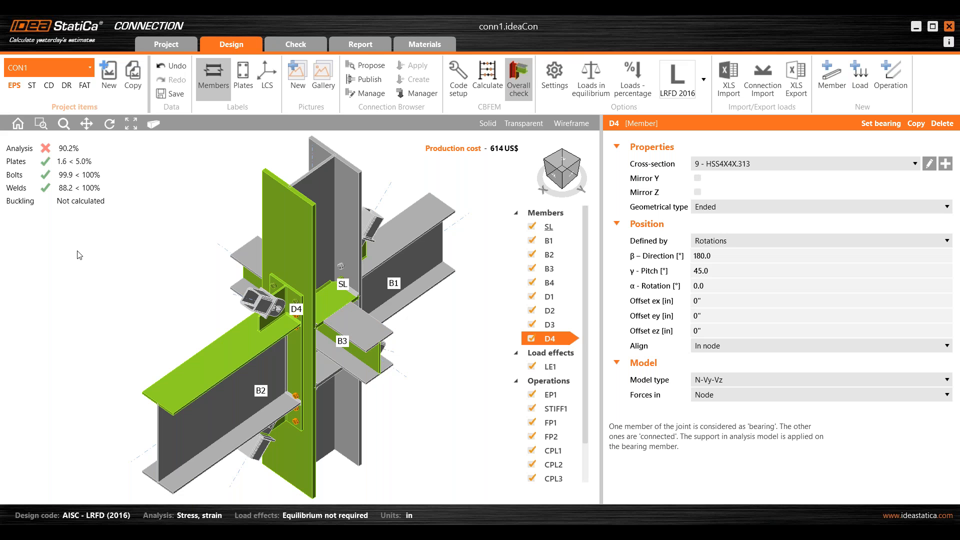
Examine the FE analysis status, the deformed equivalent stress plot and the overall check of the bolts, viewed along the X axis
click(296, 45)
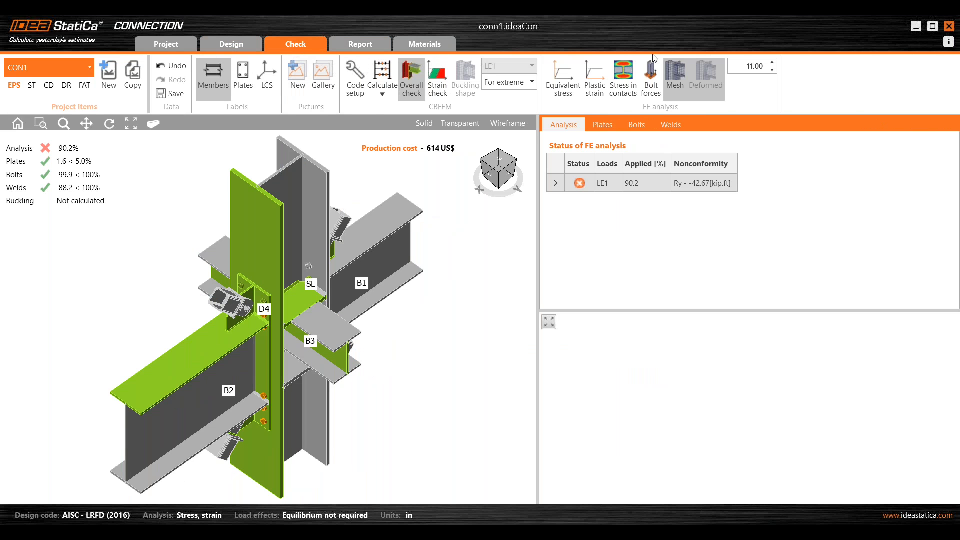
click(568, 92)
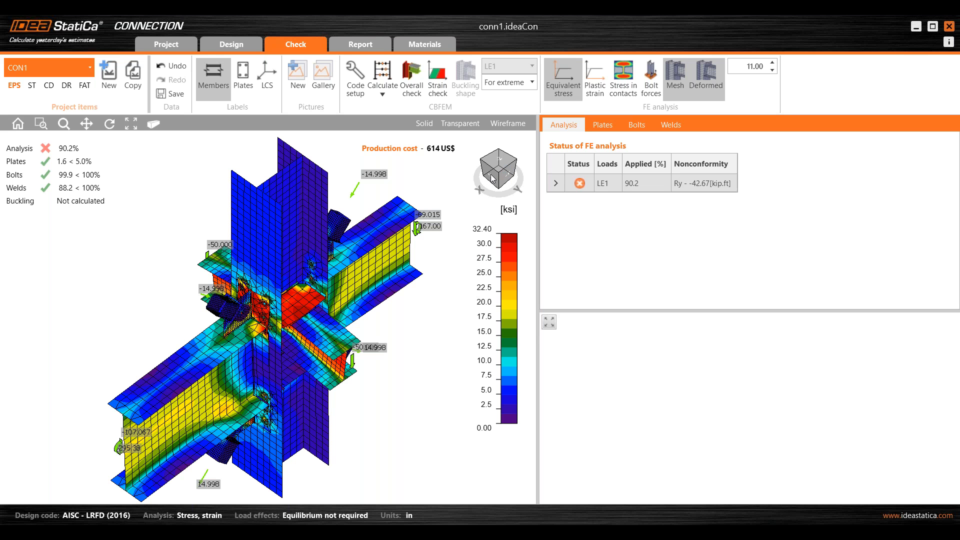
click(492, 176)
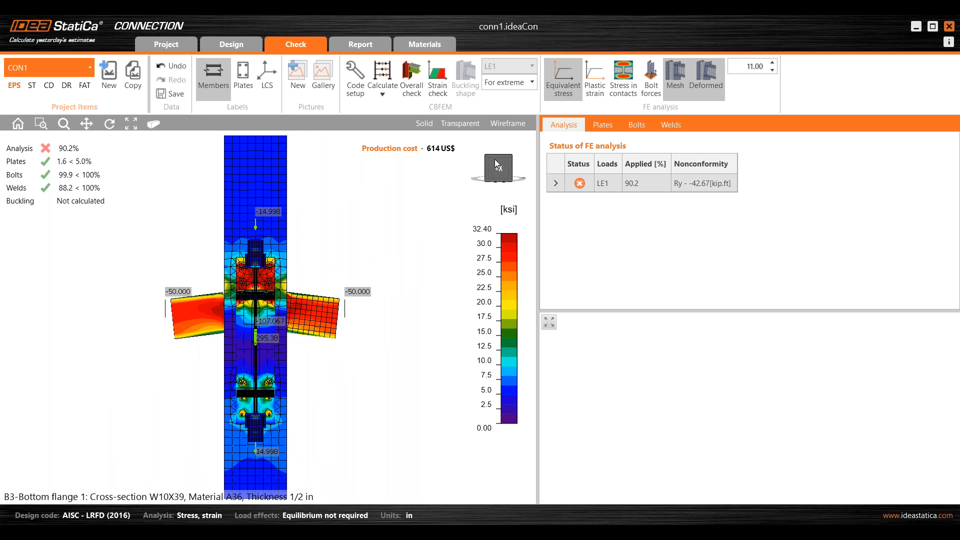
click(417, 94)
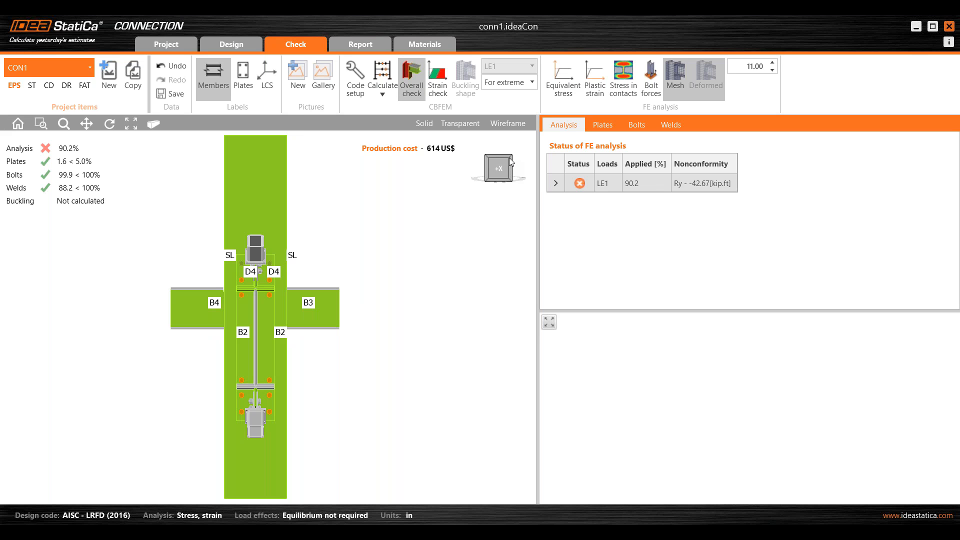
scroll(238, 409, up, 3)
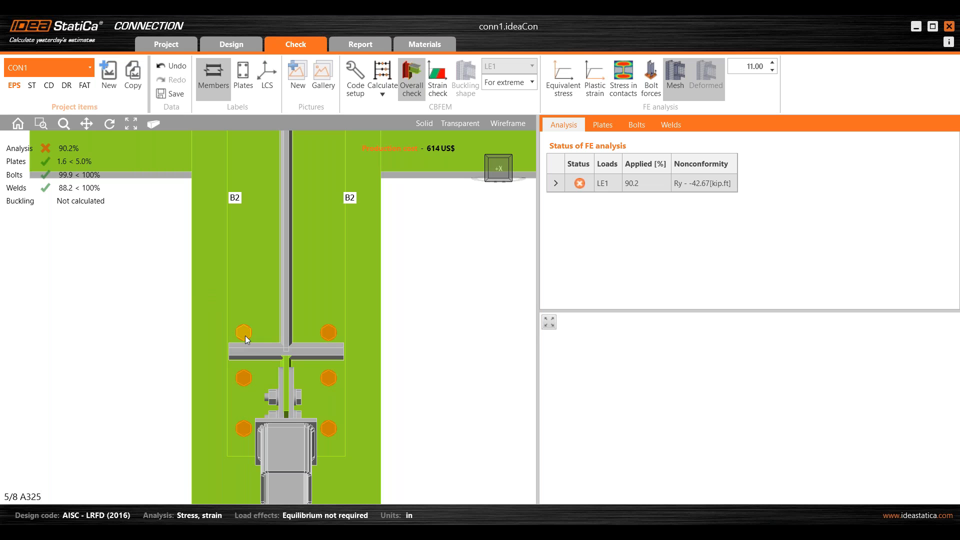
click(509, 157)
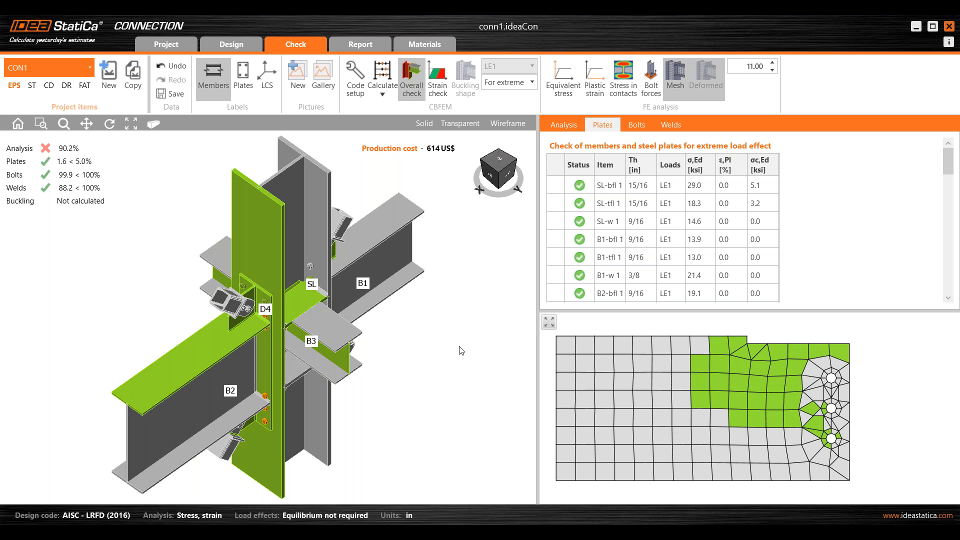
Switch to the untitled project and make a copy of connection CON1
mouse_move(466, 530)
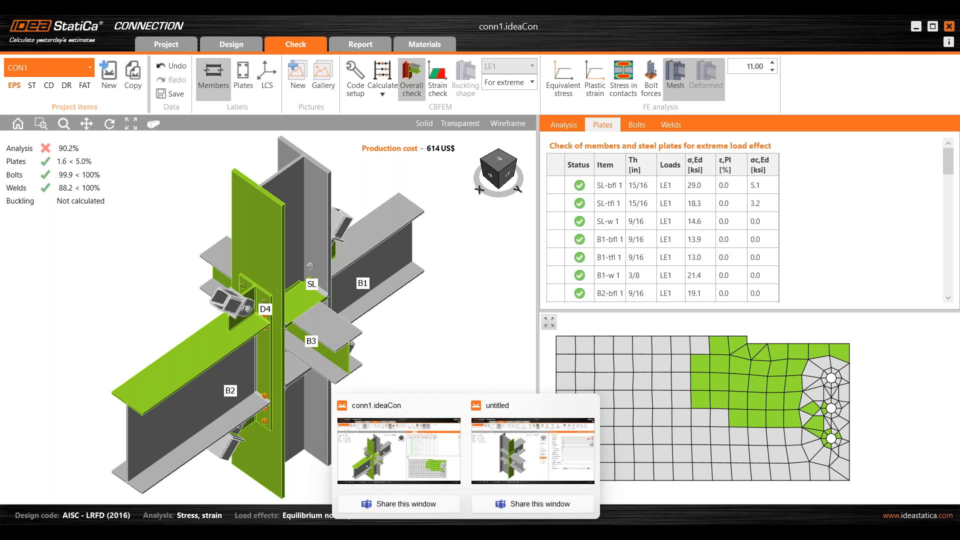
click(498, 472)
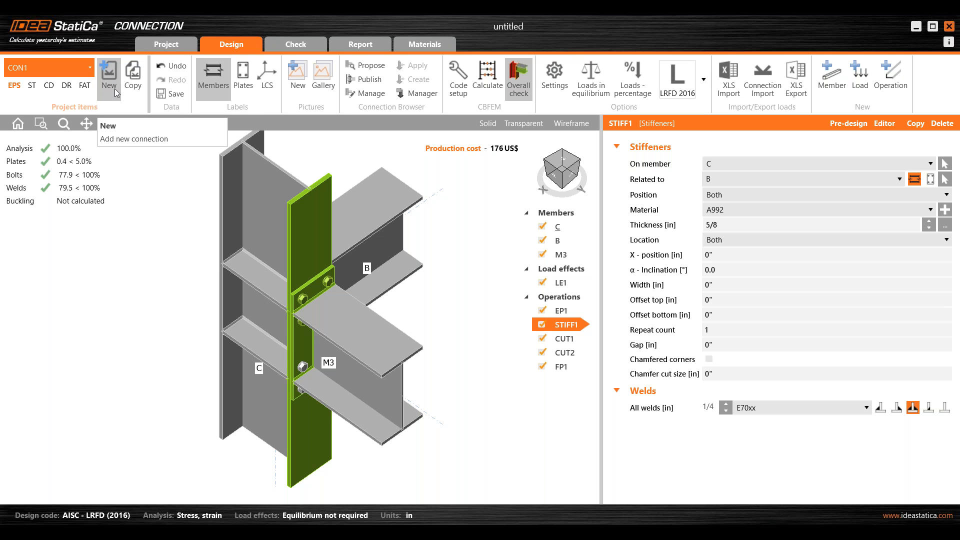
click(133, 86)
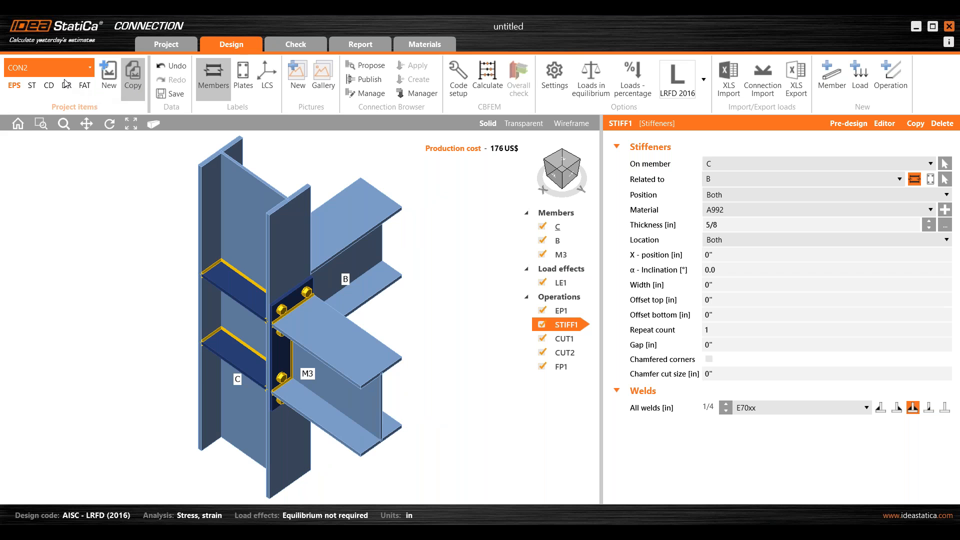
Delete operations STIFF1, CUT1, CUT2 and FP1 from CON2, keeping only end plate EP1
click(579, 164)
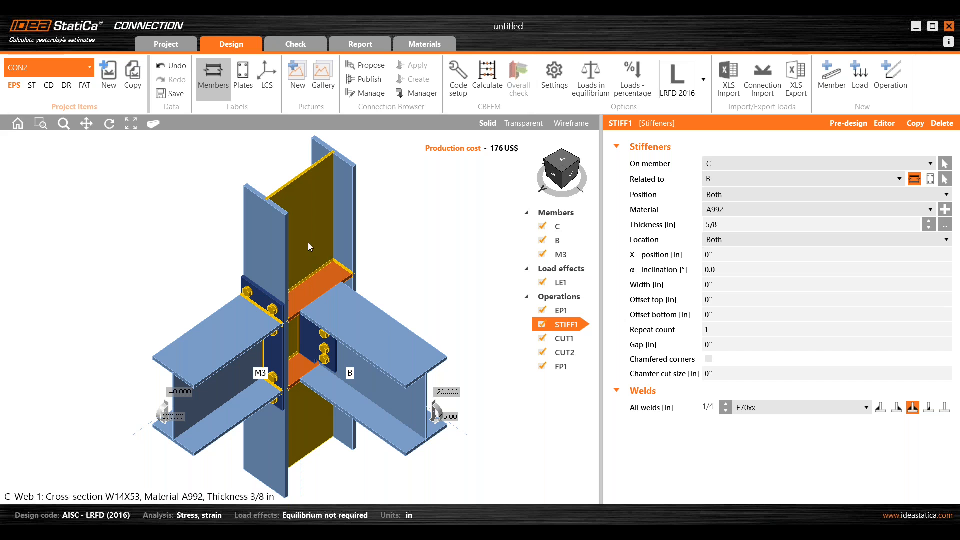
right_click(568, 329)
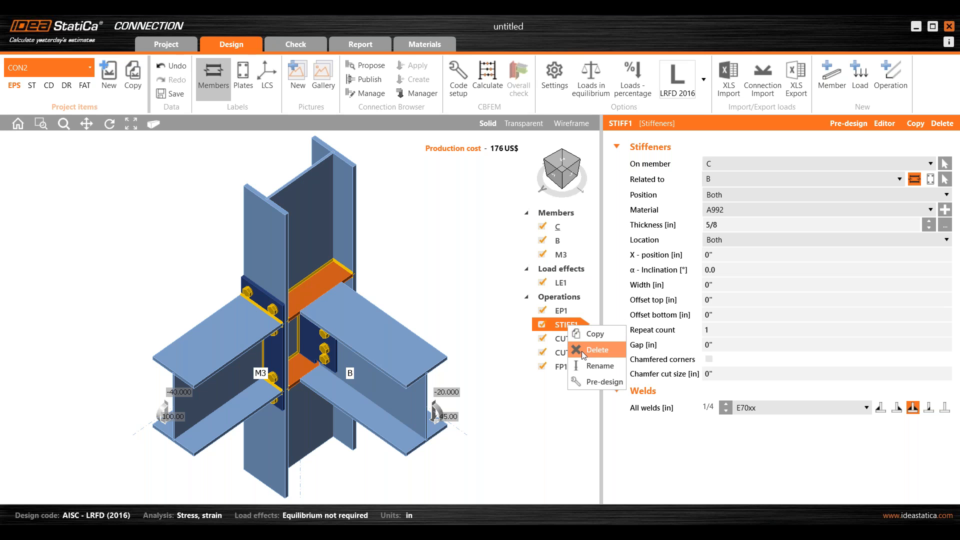
click(581, 351)
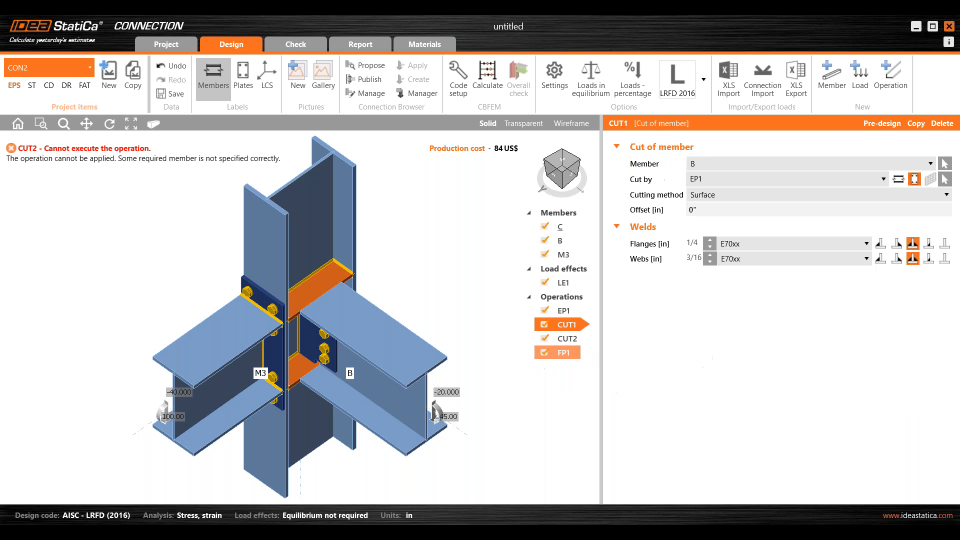
right_click(560, 328)
click(582, 353)
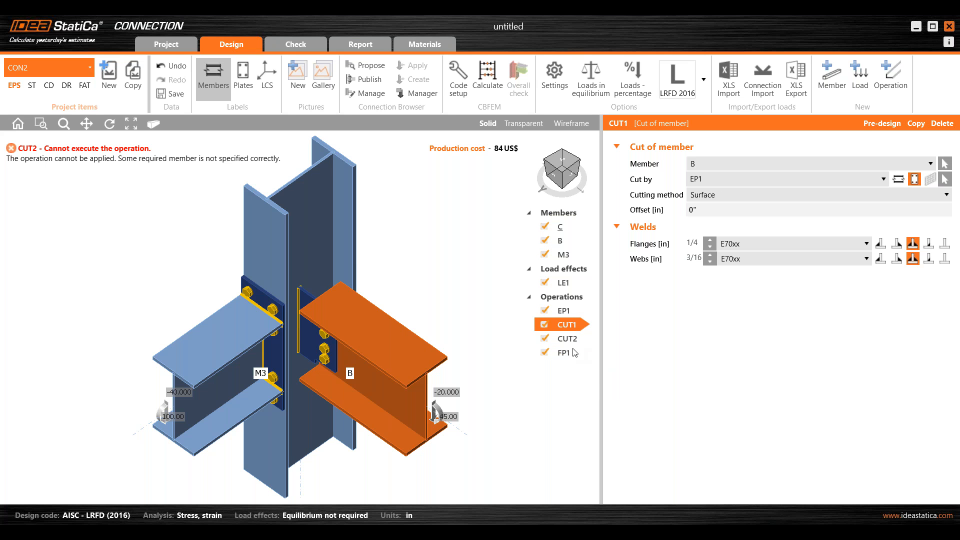
right_click(569, 325)
click(576, 349)
right_click(566, 325)
click(577, 349)
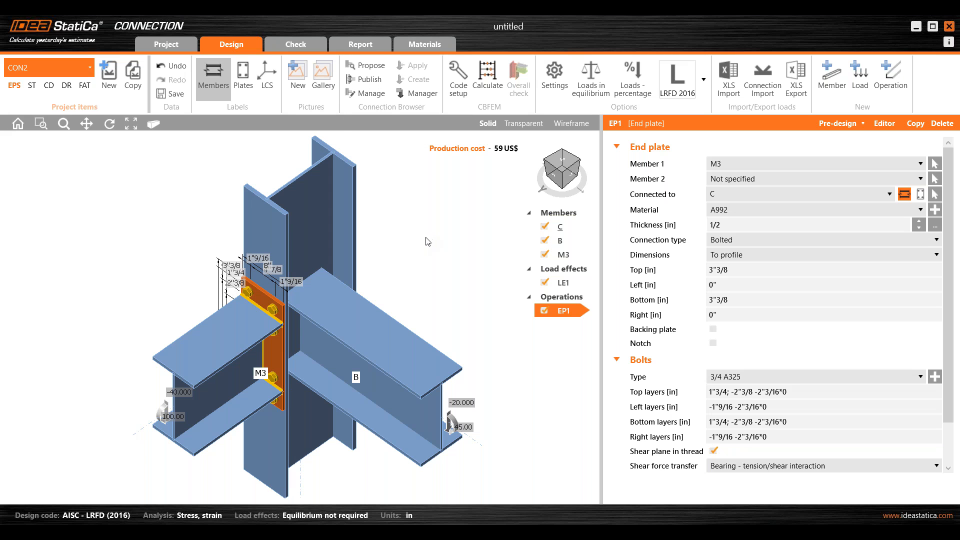
Propose connection designs for a selected subset of members consisting of column C and beam B
click(369, 63)
drag(362, 86, 577, 101)
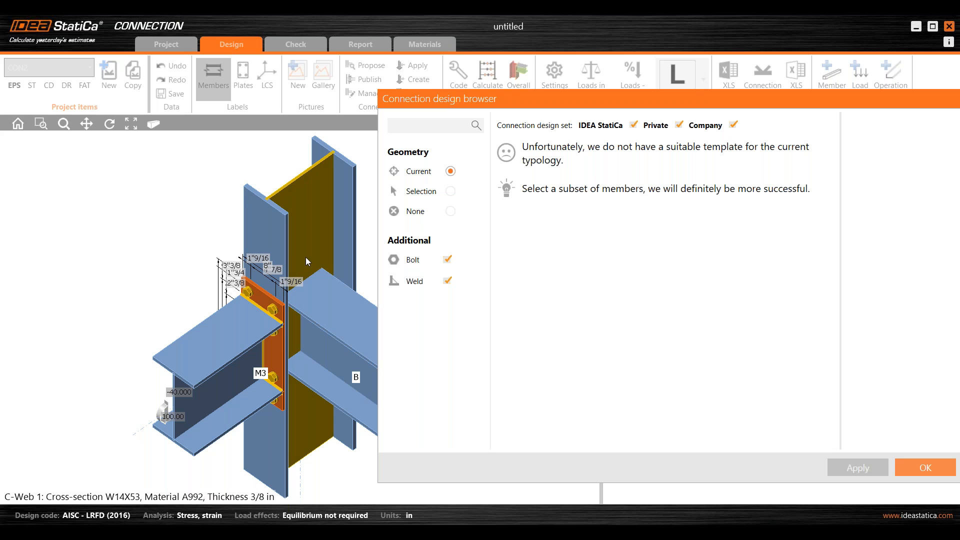
click(450, 192)
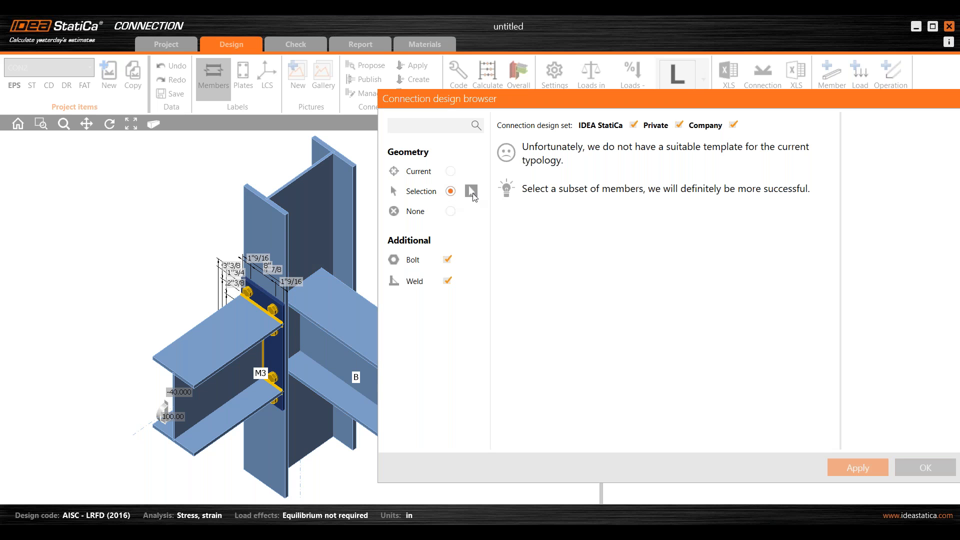
click(470, 192)
click(338, 169)
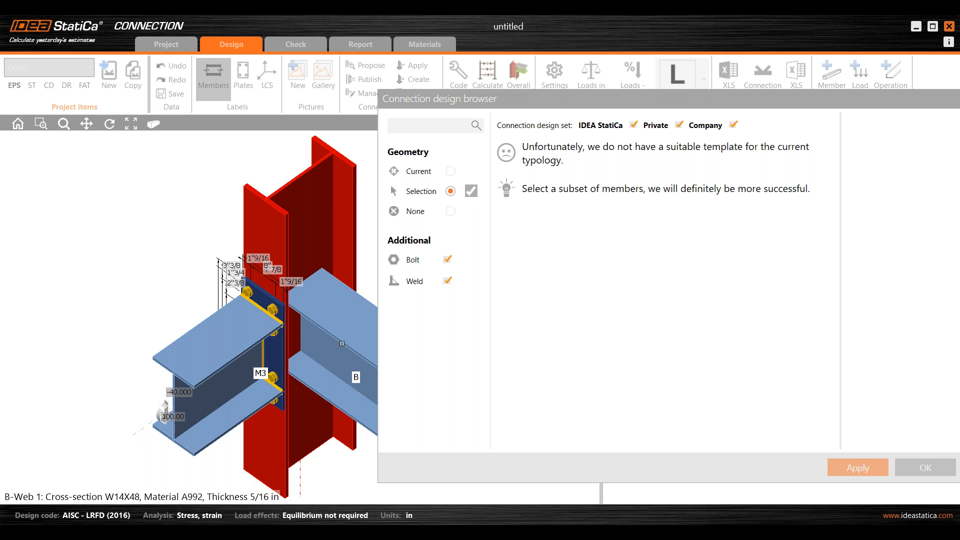
click(341, 350)
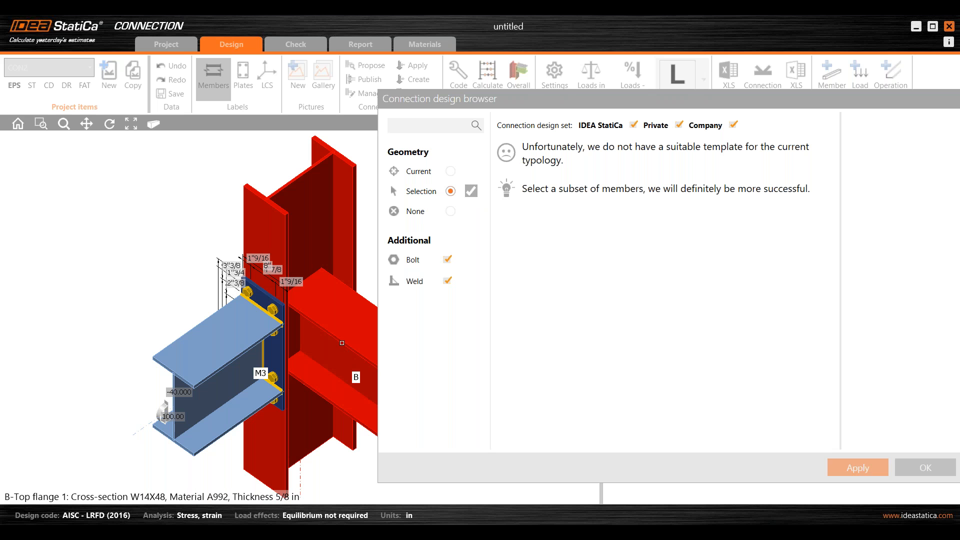
click(471, 191)
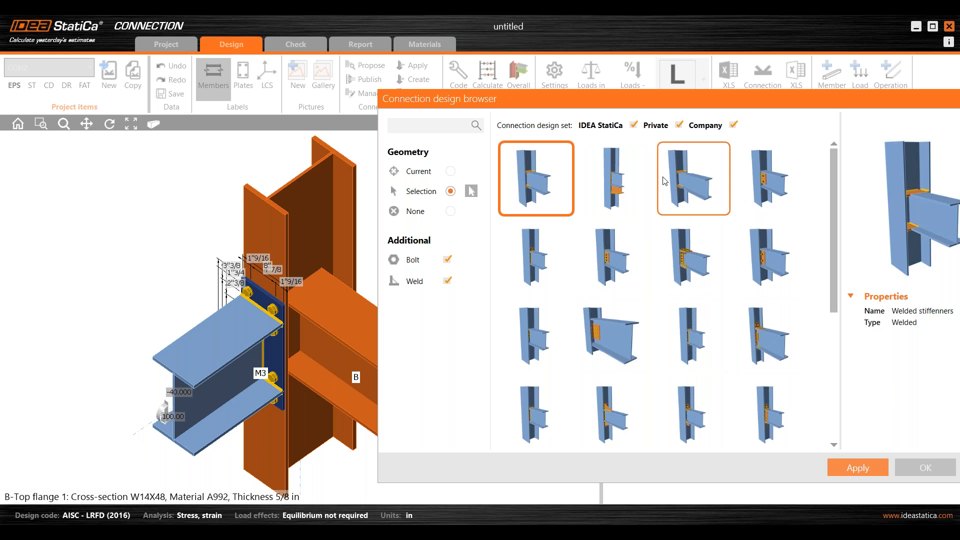
Restrict the design sets to Private, apply the Webinar template with its default settings, and close the design browser
click(634, 125)
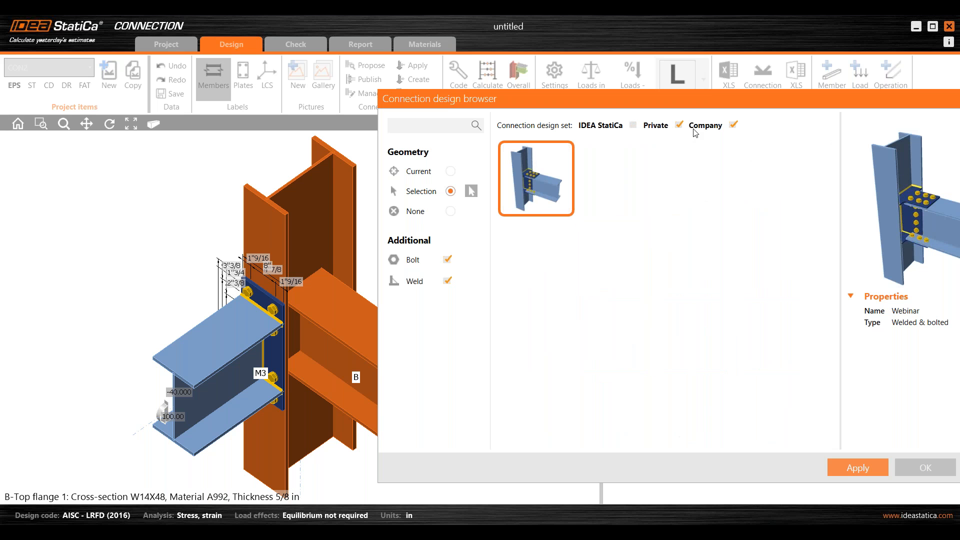
click(733, 126)
drag(656, 103, 548, 75)
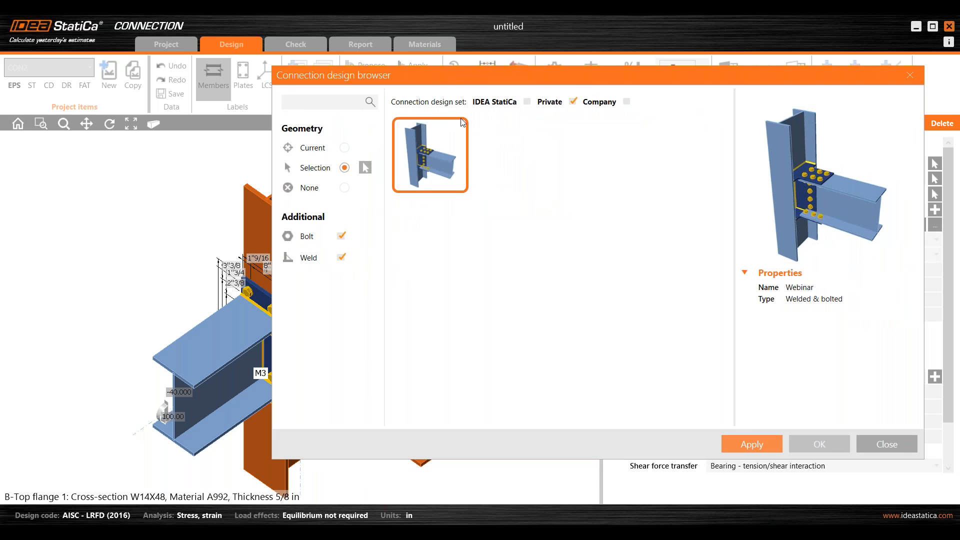
drag(479, 65, 586, 72)
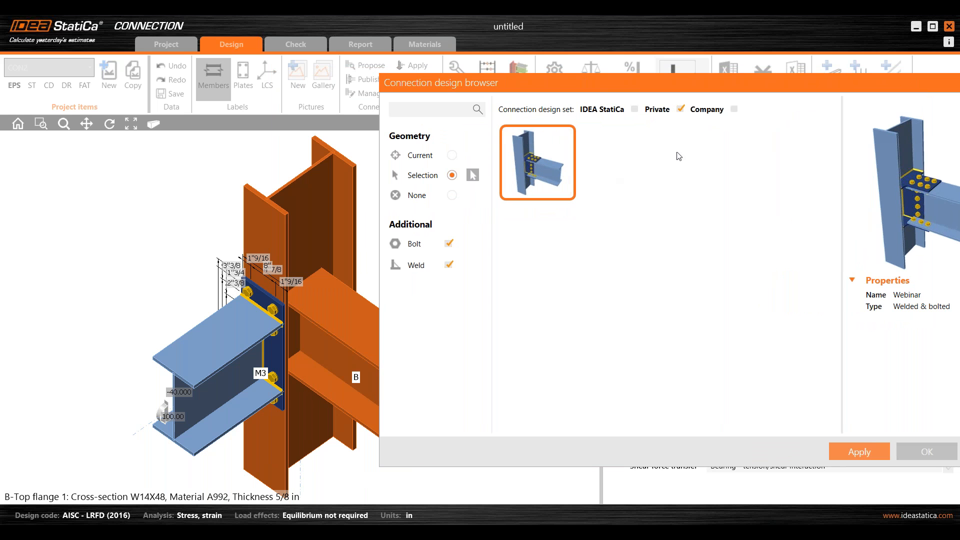
click(850, 452)
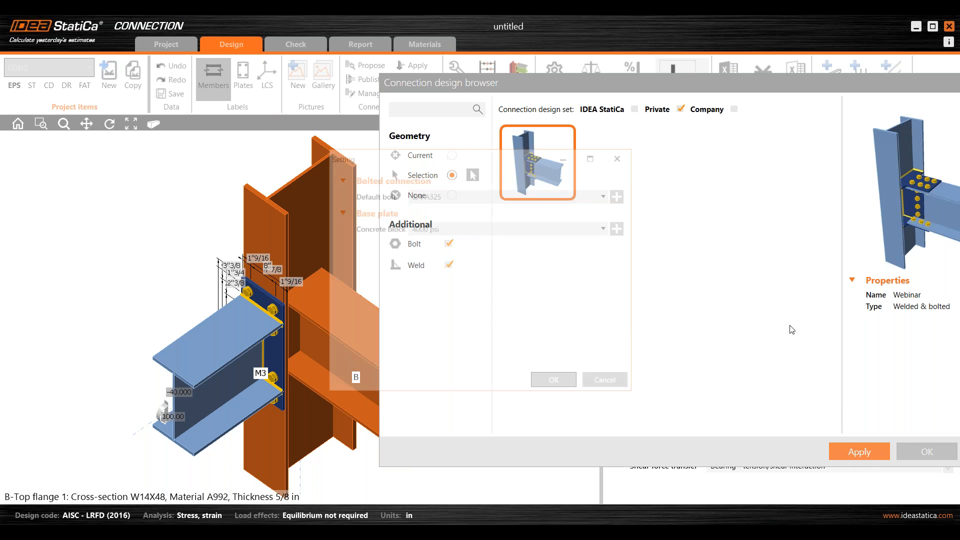
click(548, 372)
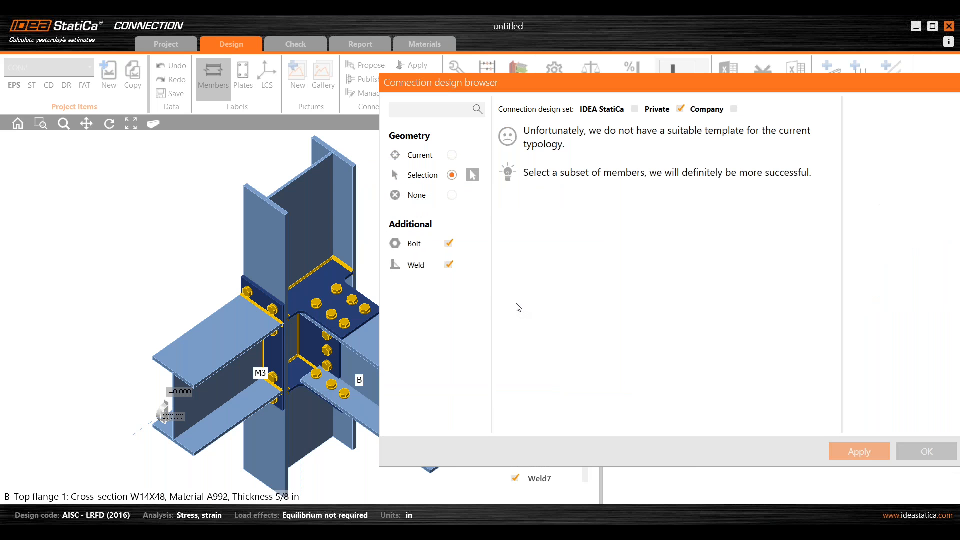
scroll(315, 358, down, 2)
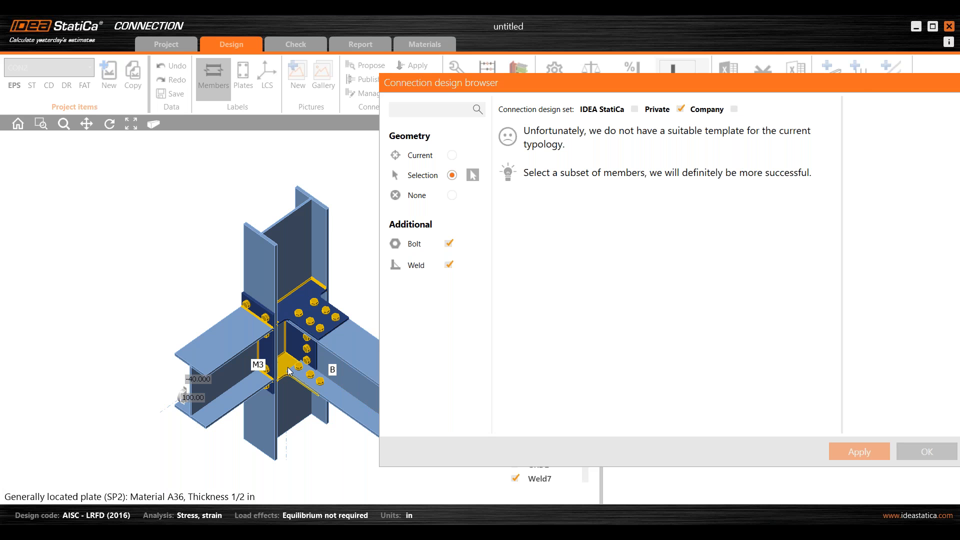
drag(862, 84, 647, 83)
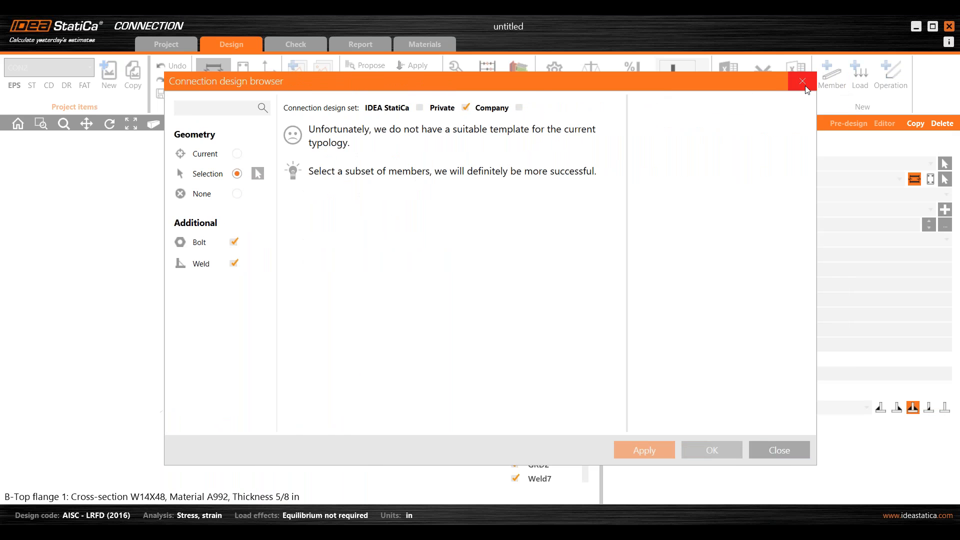
click(802, 82)
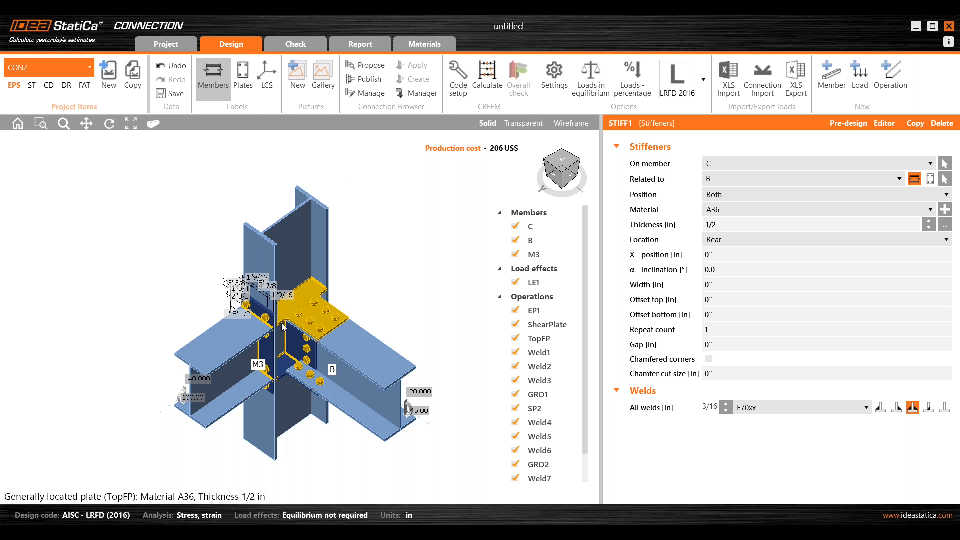
Examine column C and the flange and shear plates of beam B in transparent display, viewed along the Y axis
click(521, 128)
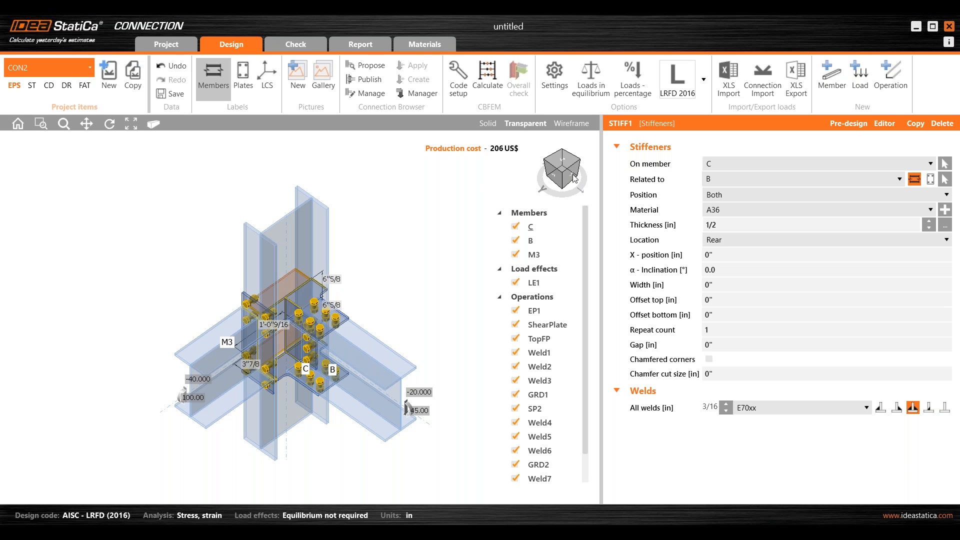
click(266, 283)
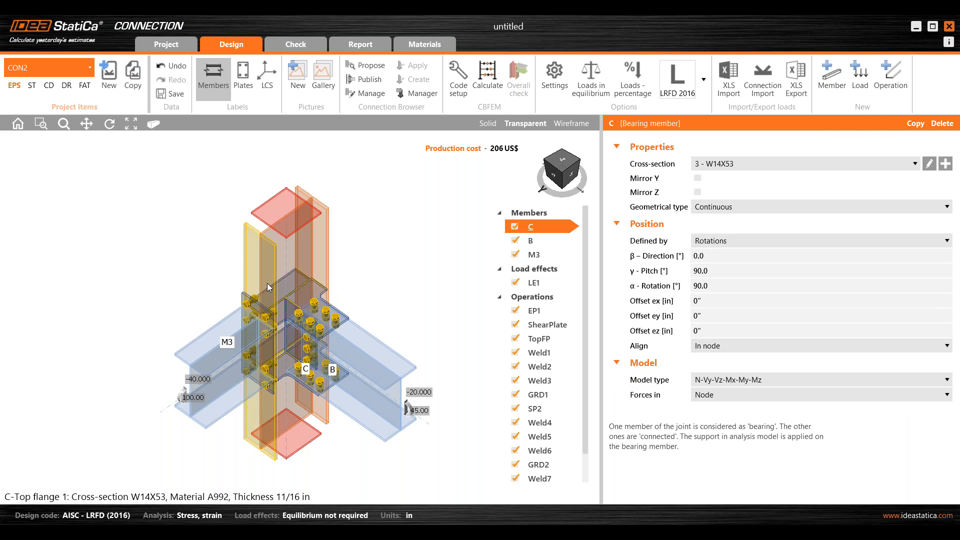
click(551, 181)
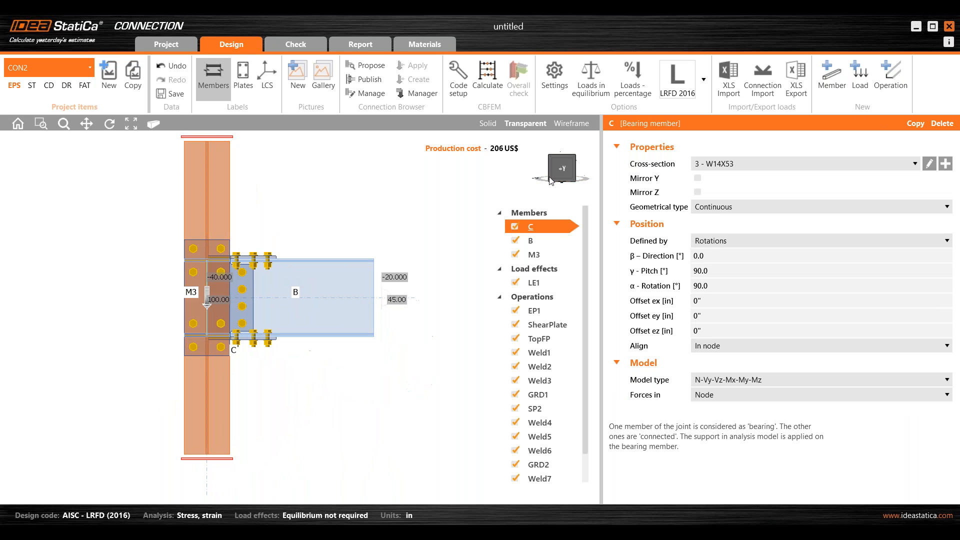
middle_drag(311, 225, 323, 229)
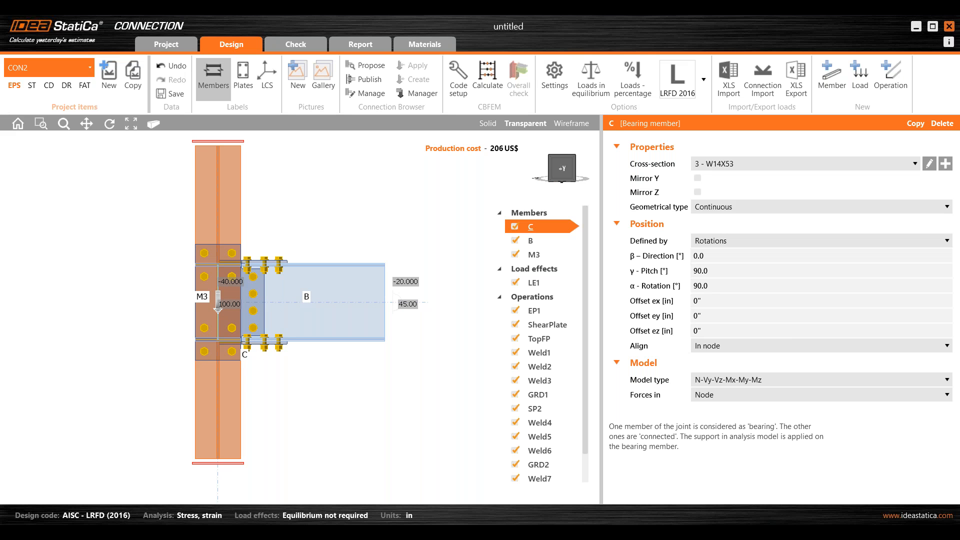
Create a section on column C's top flange and view the dimensions of end plate EP1 in it
right_click(224, 227)
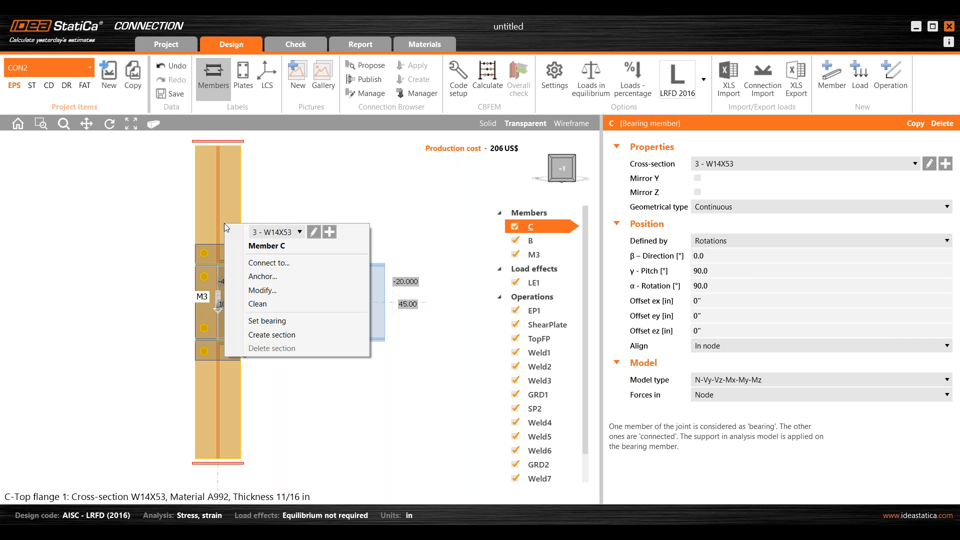
click(287, 334)
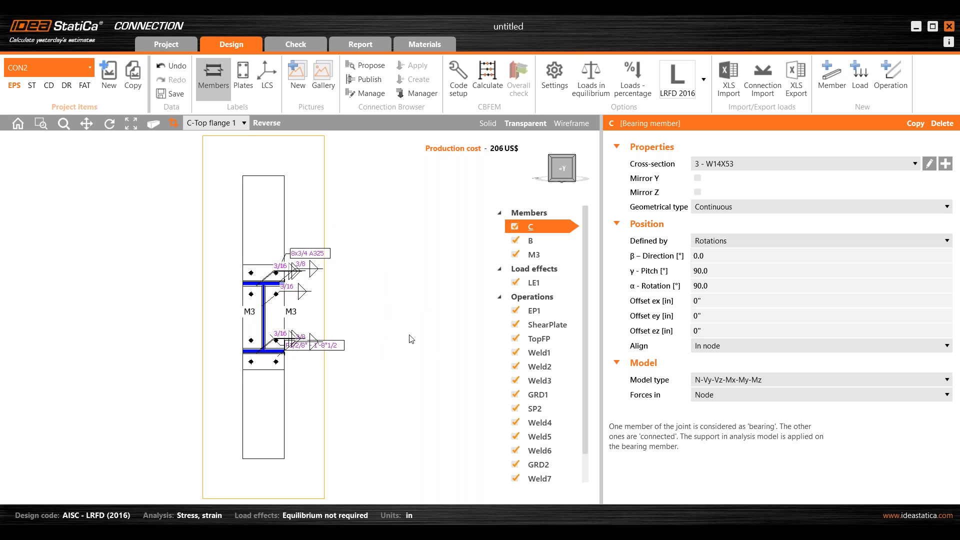
scroll(269, 311, up, 5)
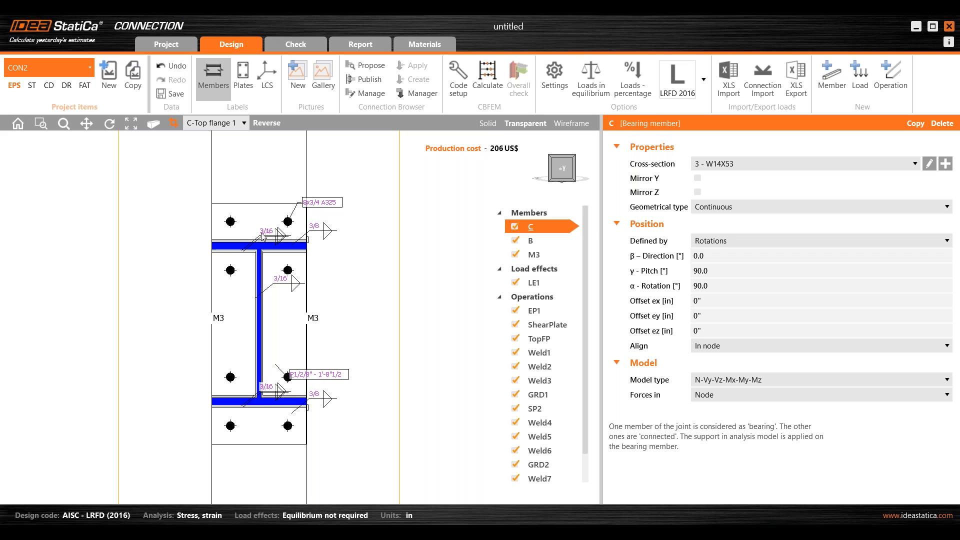
click(525, 123)
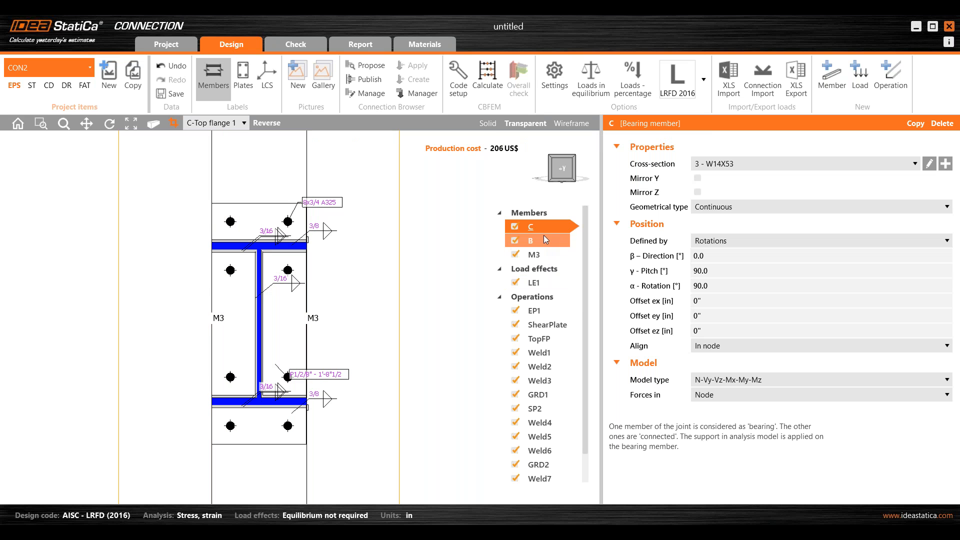
click(540, 311)
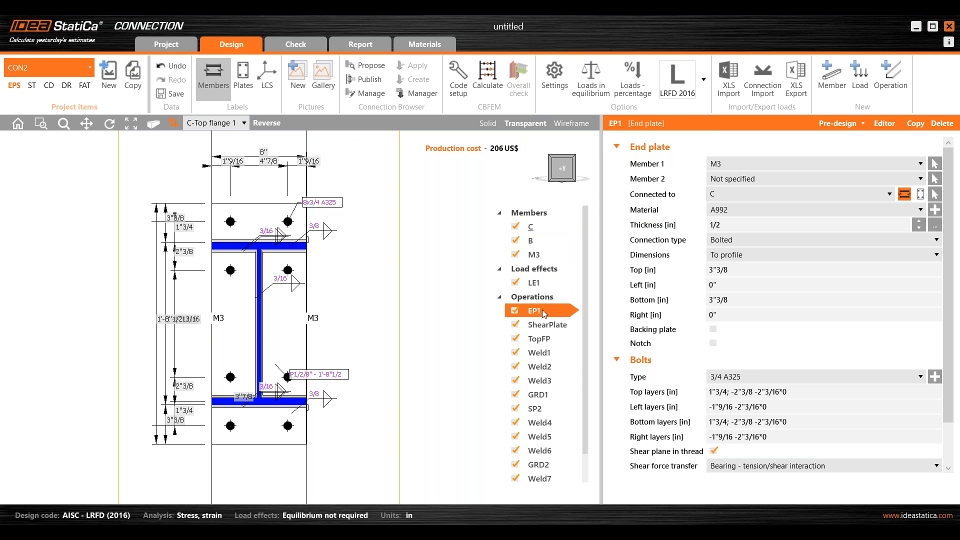
click(180, 128)
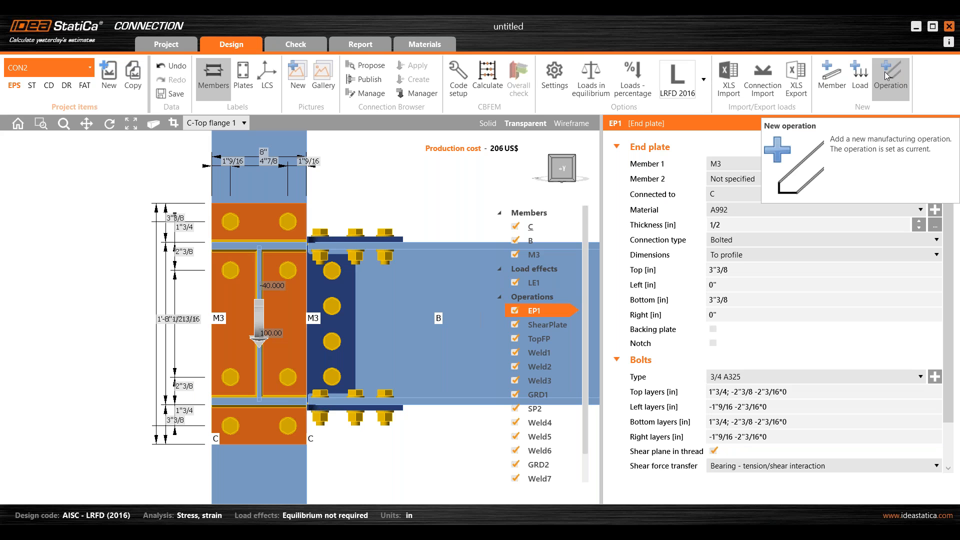
Add a stiffening plate operation to CON2 and display it transparently in an isometric view
scroll(371, 238, down, 2)
scroll(370, 229, down, 2)
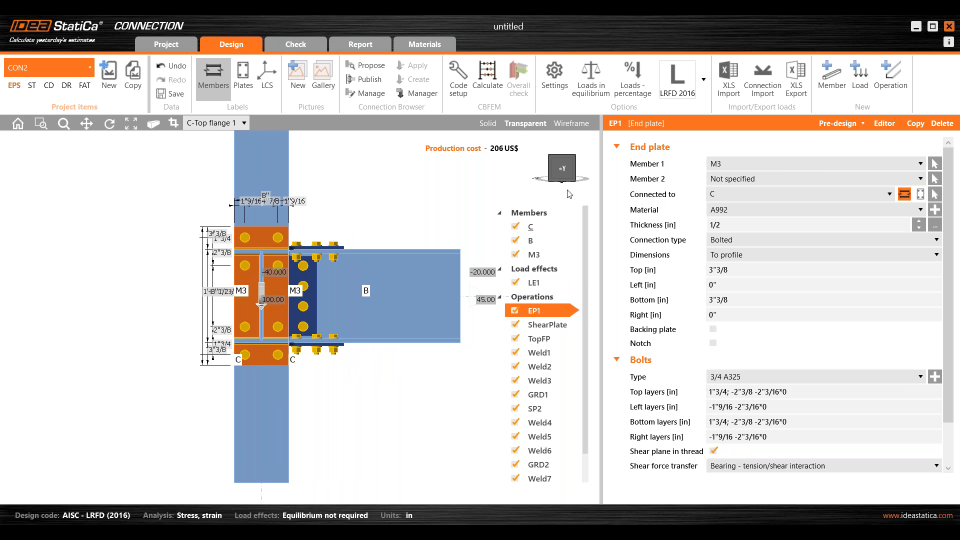
click(897, 95)
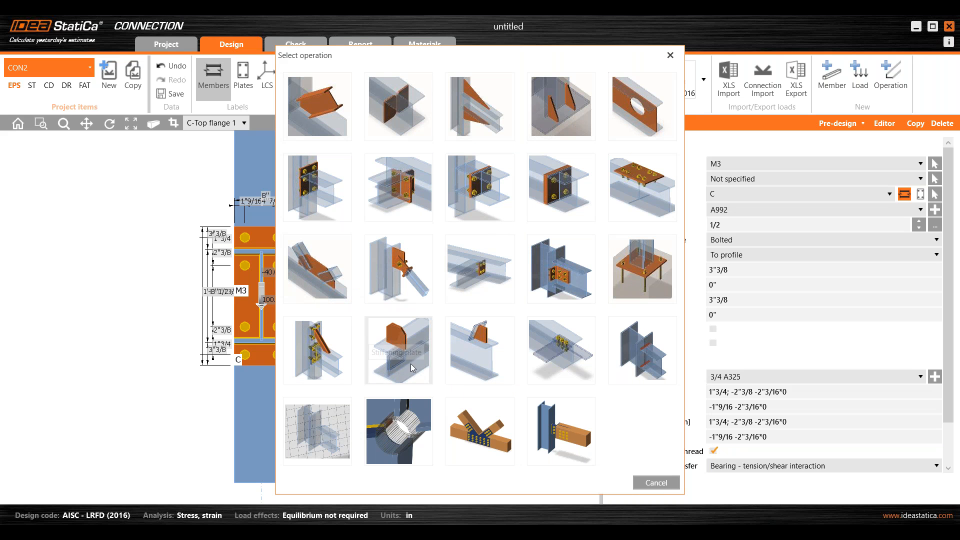
click(383, 338)
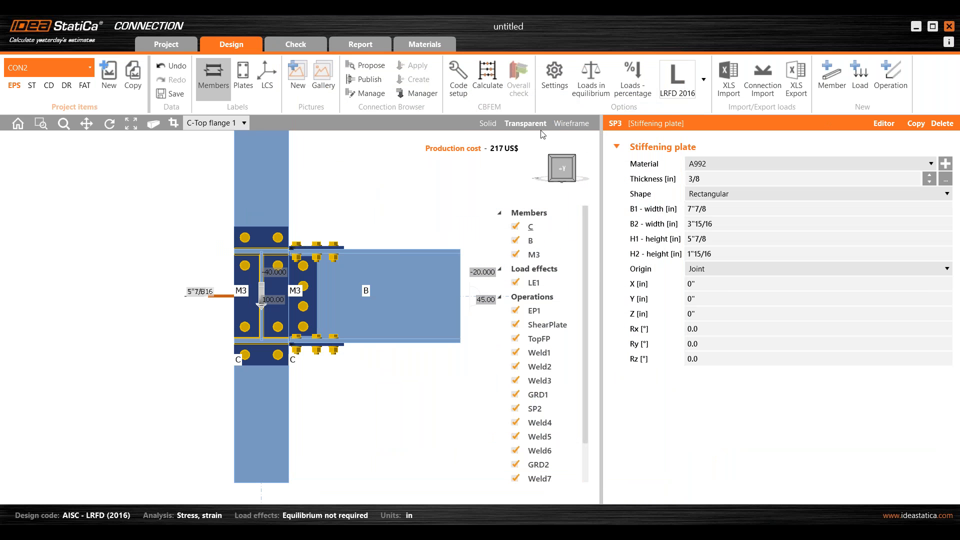
click(525, 123)
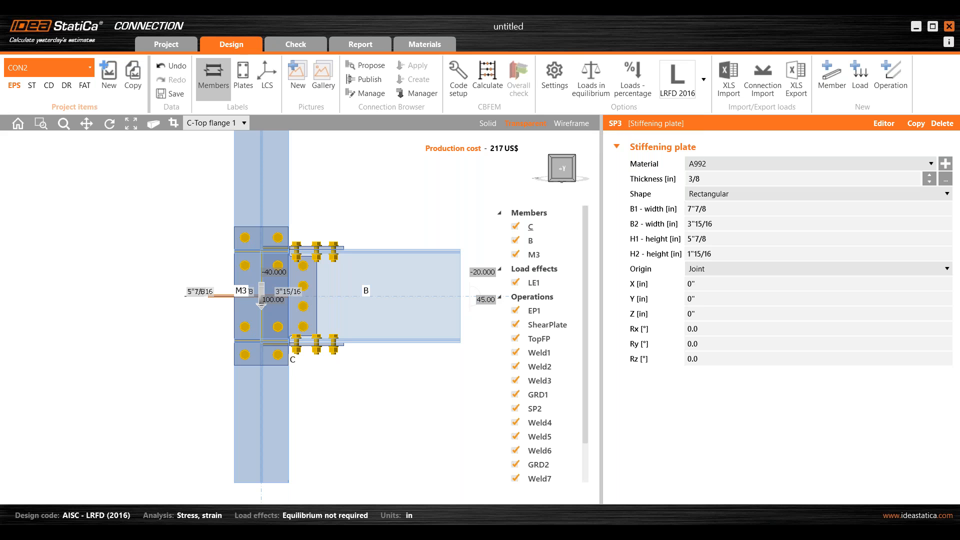
click(556, 158)
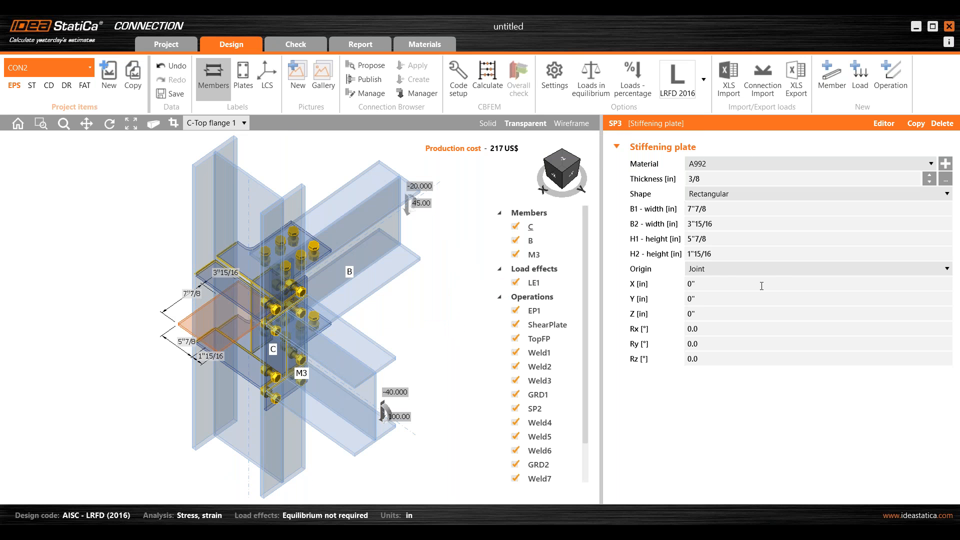
Set the new stiffening plate's shape to Polygon, keeping Joint as its origin
click(710, 272)
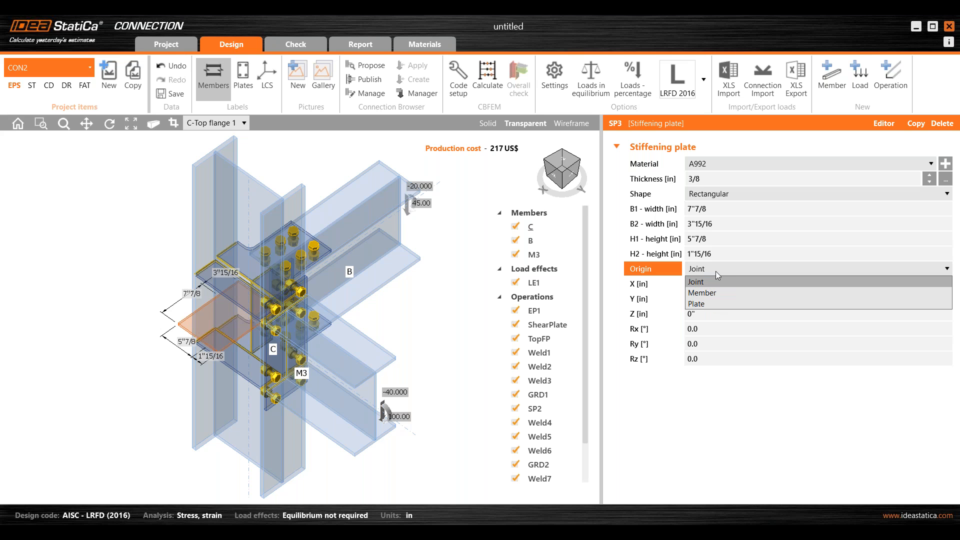
click(718, 269)
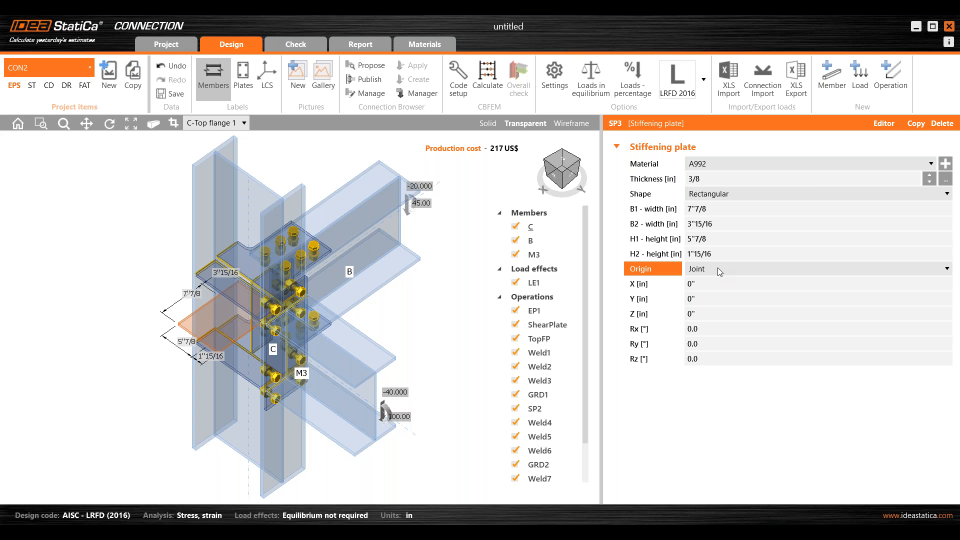
click(727, 194)
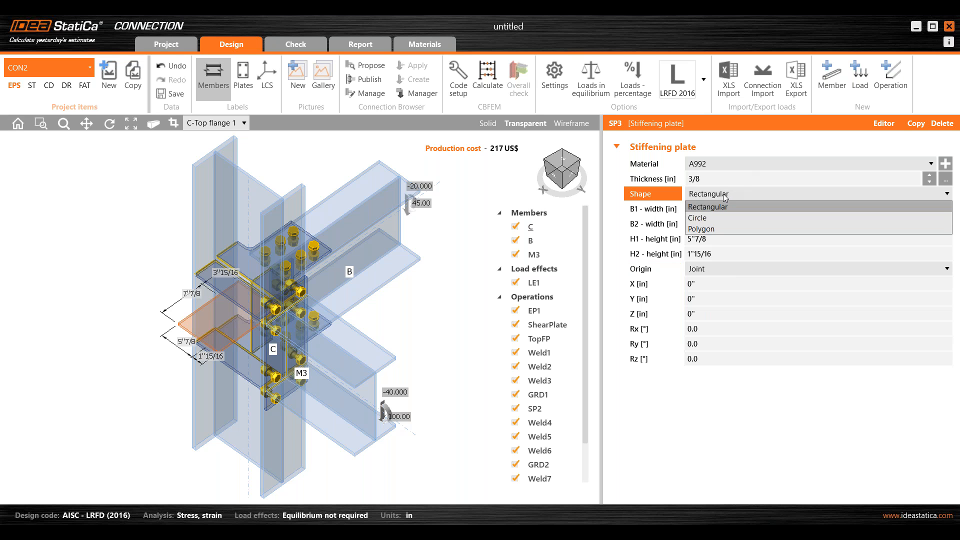
click(702, 229)
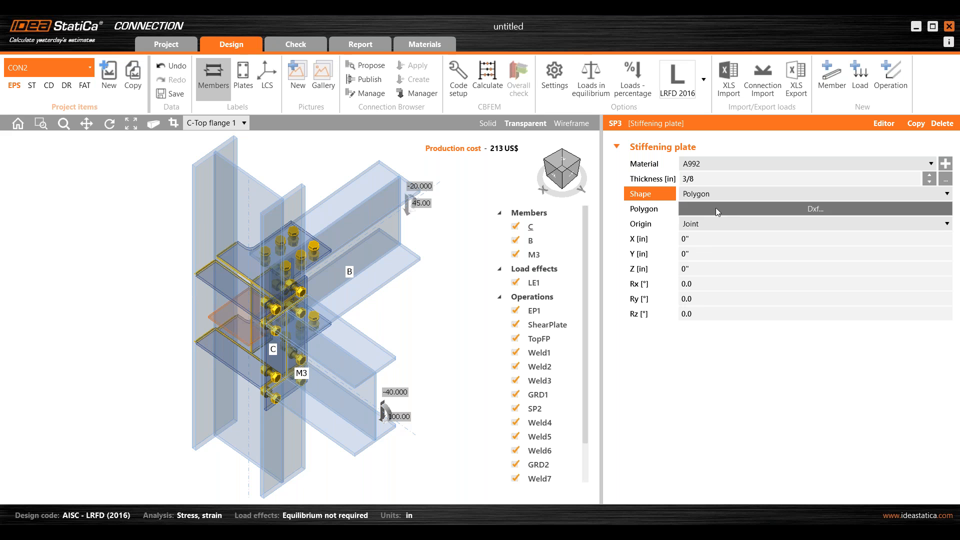
Load PLATEHSS.dxf from the HSS Connection folder in Demo material as the stiffening plate's polygon geometry
click(704, 211)
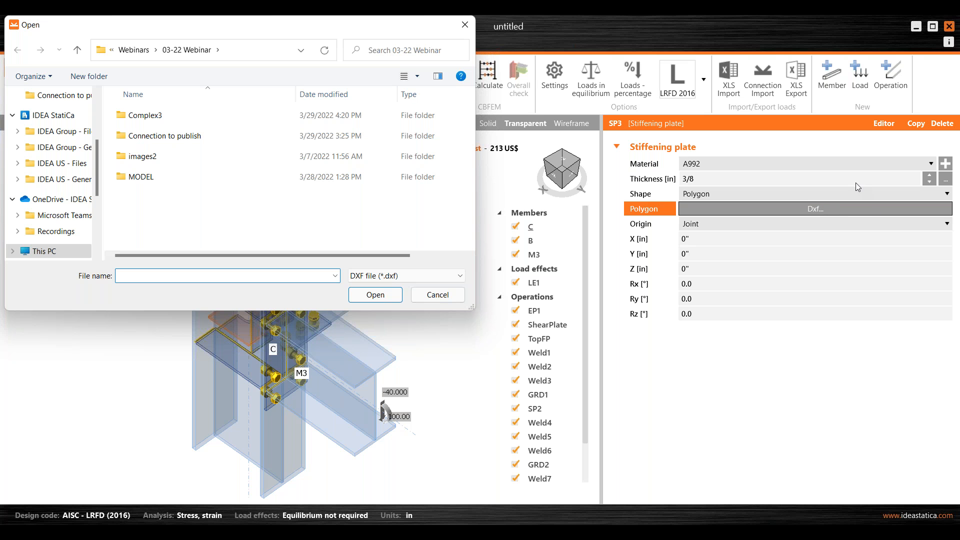
scroll(47, 149, up, 3)
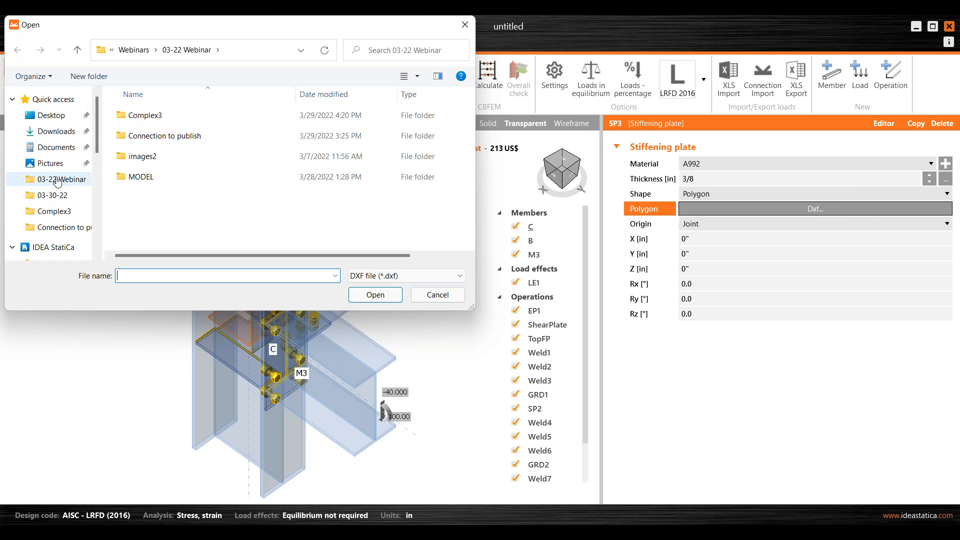
click(46, 149)
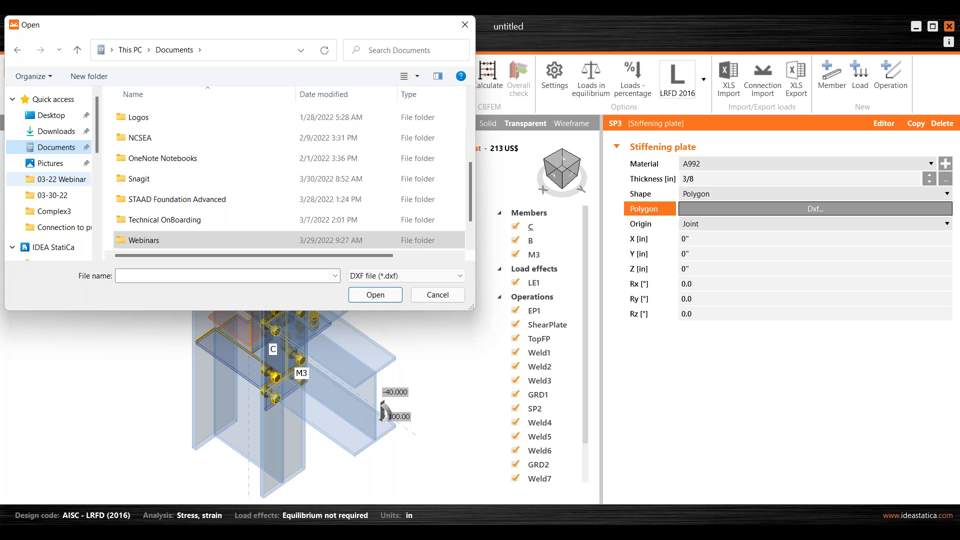
click(55, 180)
click(152, 50)
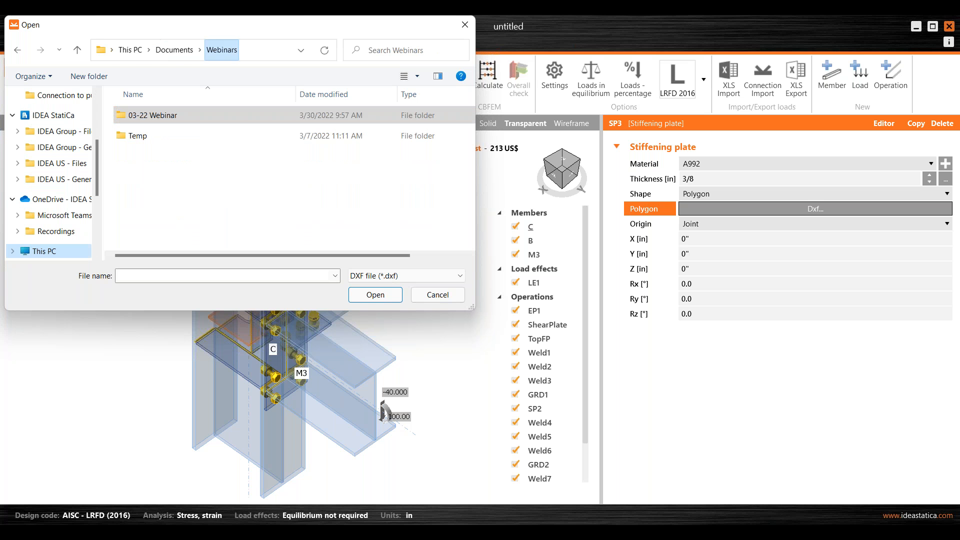
click(172, 51)
scroll(200, 191, down, 1)
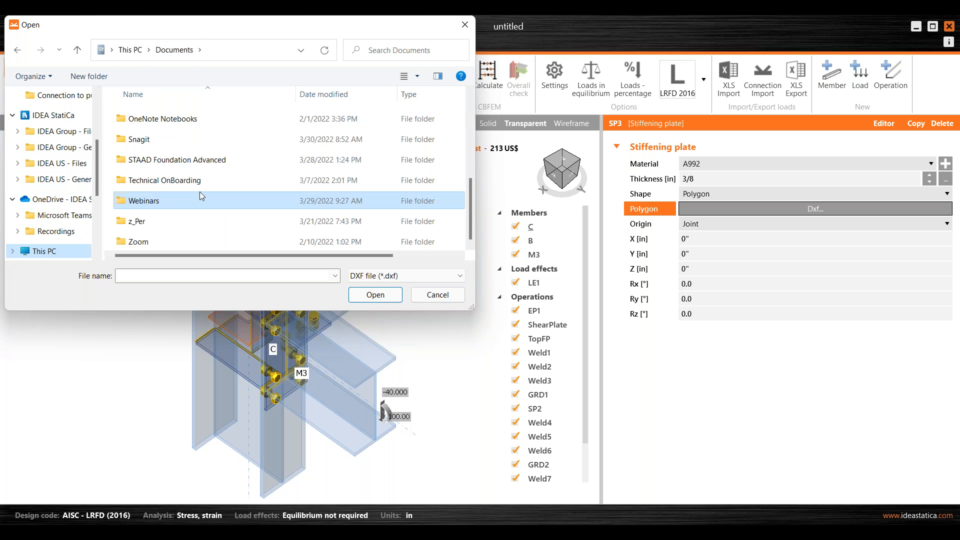
scroll(199, 191, up, 4)
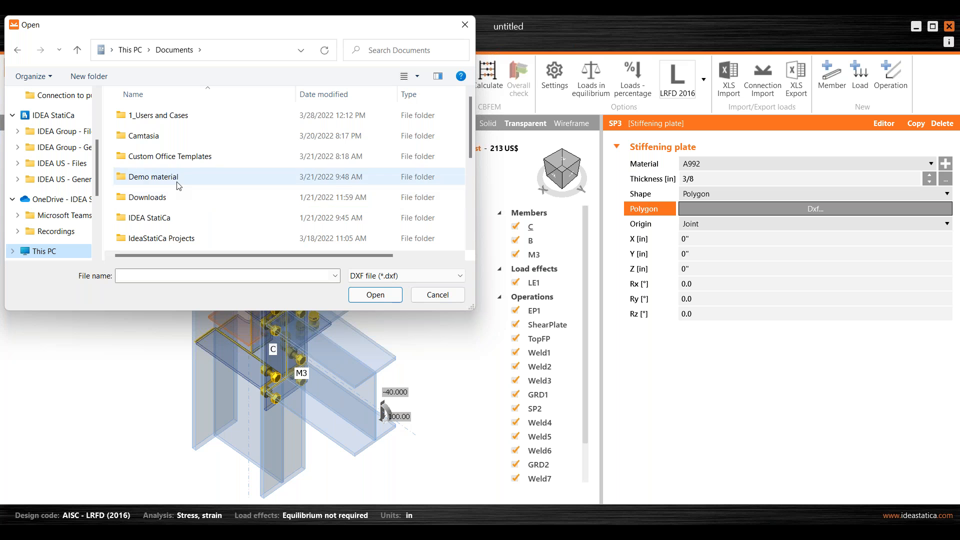
double_click(178, 186)
double_click(150, 118)
click(164, 142)
click(372, 295)
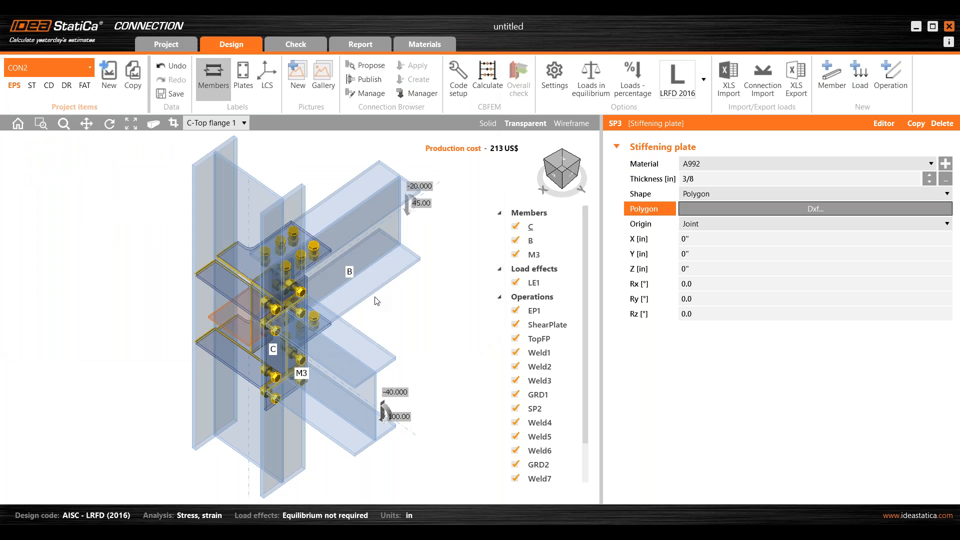
Select the drawing's complete contour of consecutive lines and define it as the plate outline in meters
scroll(322, 231, down, 1)
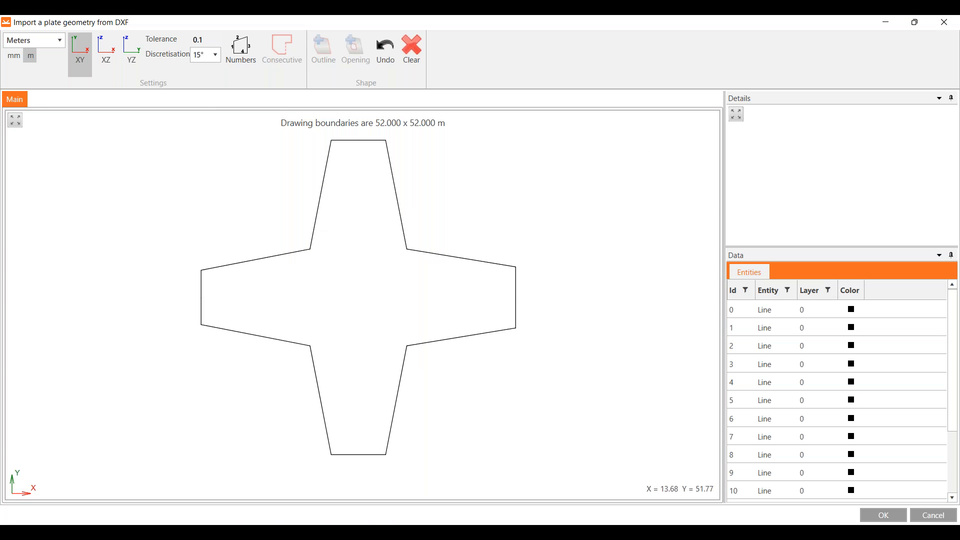
click(281, 255)
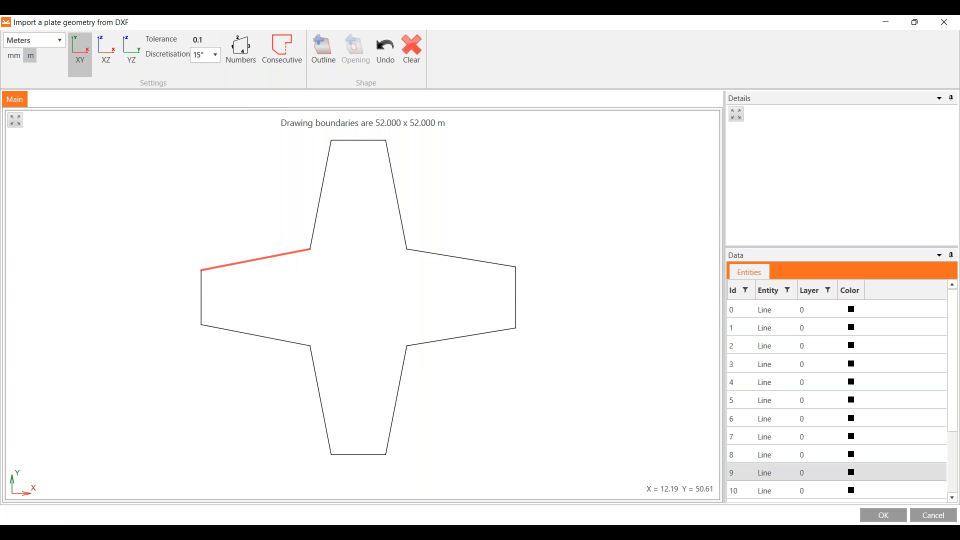
click(280, 57)
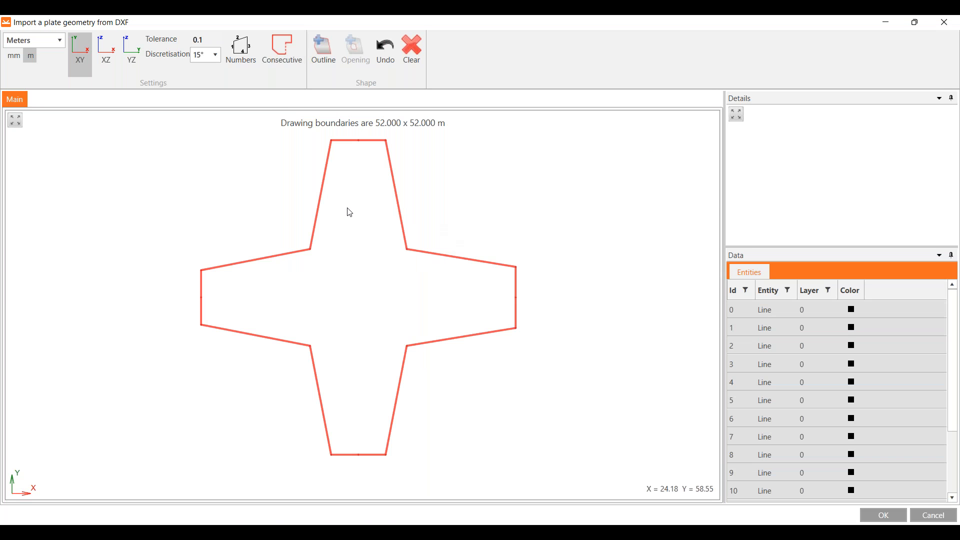
click(322, 49)
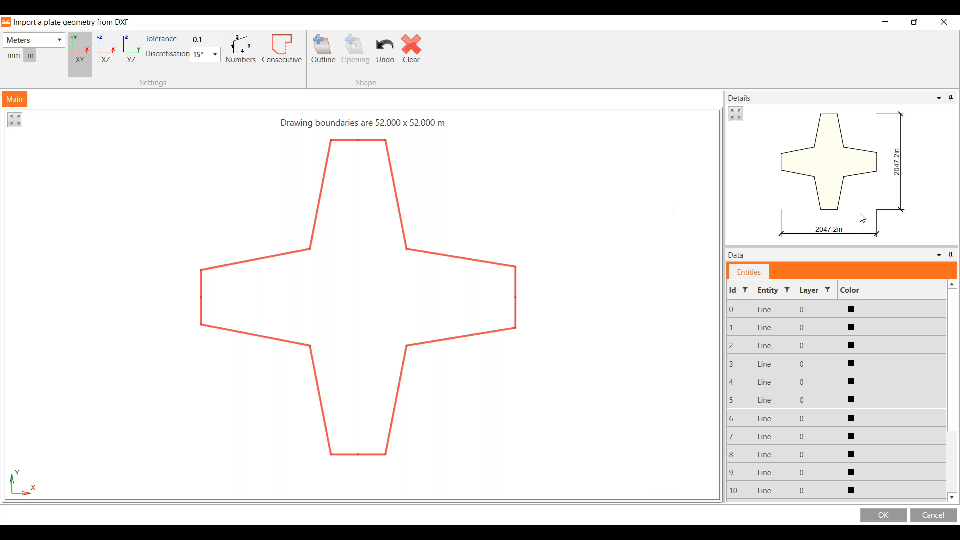
Change the drawing units to inches, define the full contour as the outline again, and accept the plate geometry
click(57, 43)
click(26, 123)
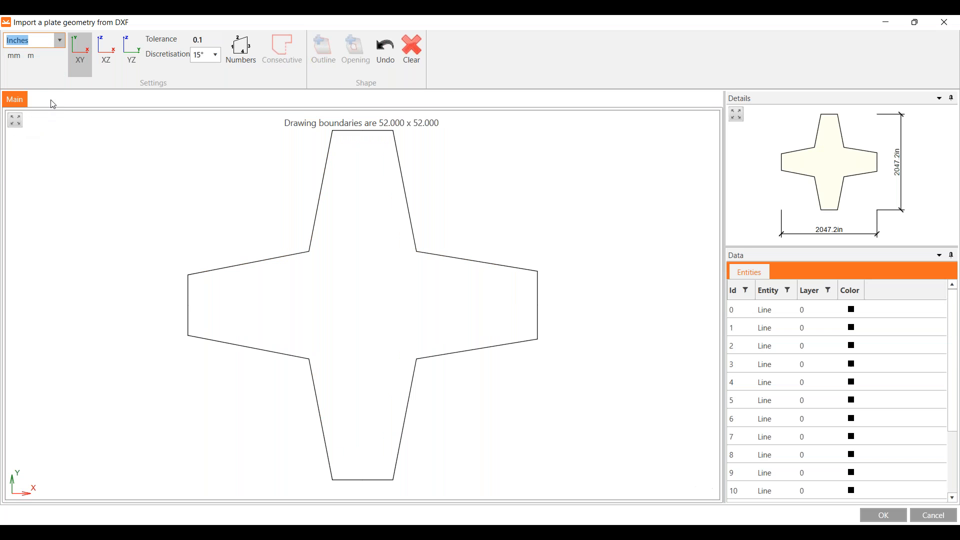
click(321, 189)
click(297, 62)
click(328, 64)
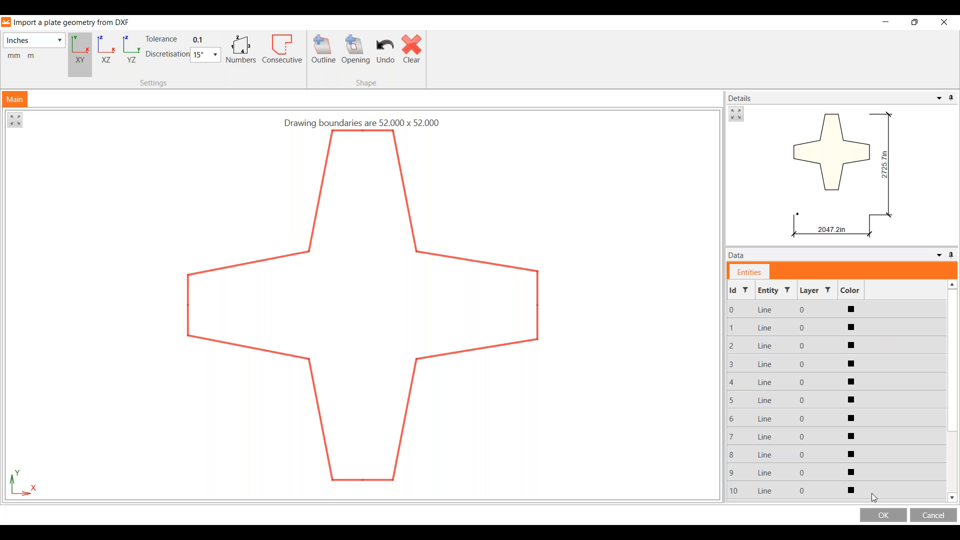
click(885, 515)
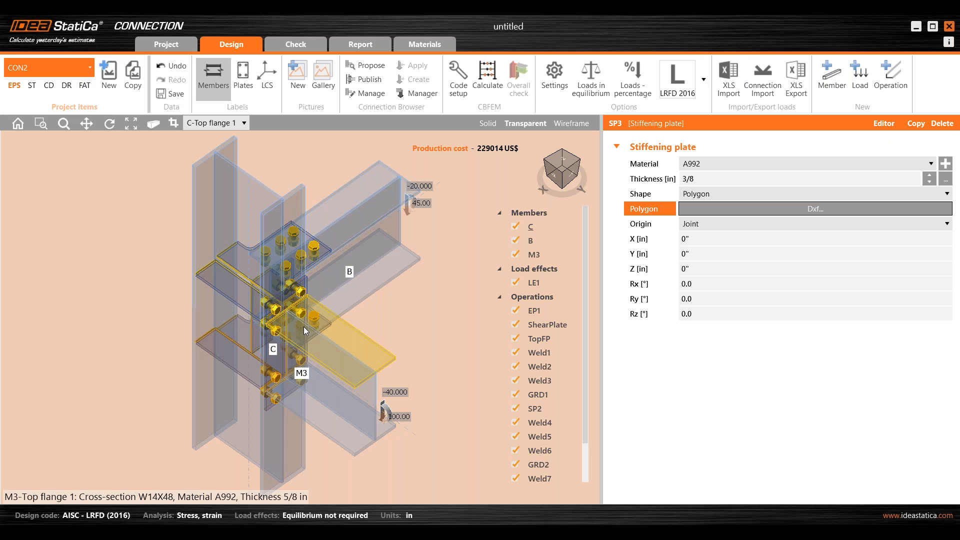
Load PLATEHSS.dxf again to replace the stiffening plate's oversized polygon
scroll(305, 331, down, 6)
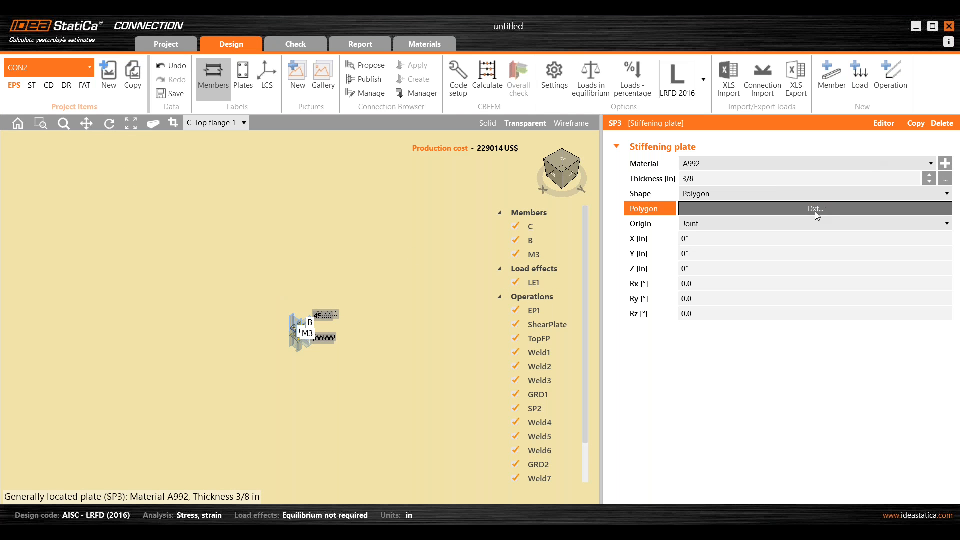
click(816, 210)
click(146, 135)
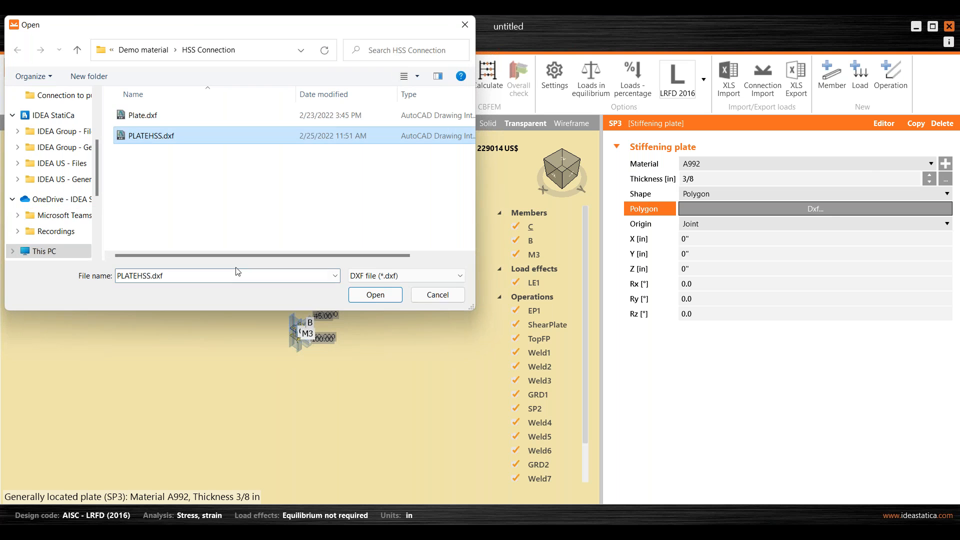
click(375, 295)
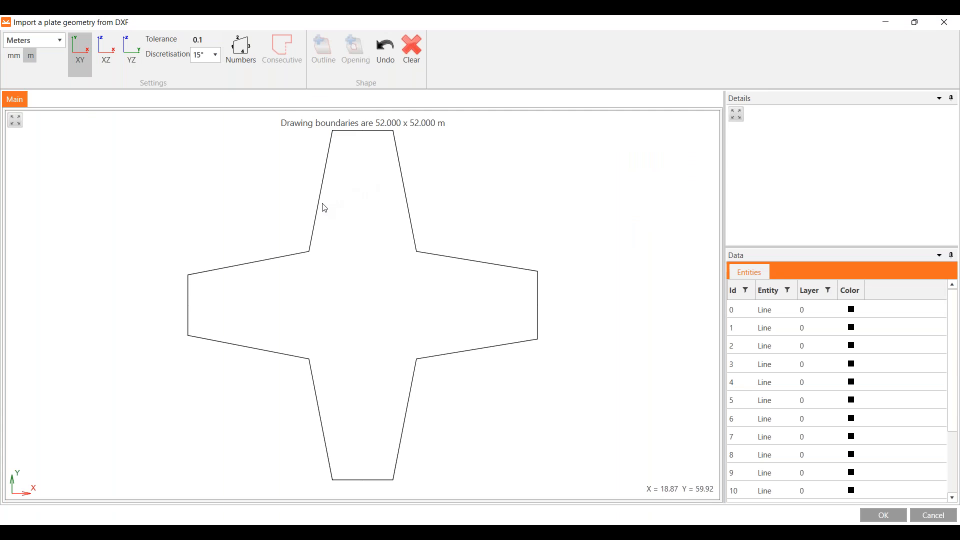
Import the complete contour as the stiffening plate's outline with the drawing units set to inches before defining it
click(61, 42)
click(29, 125)
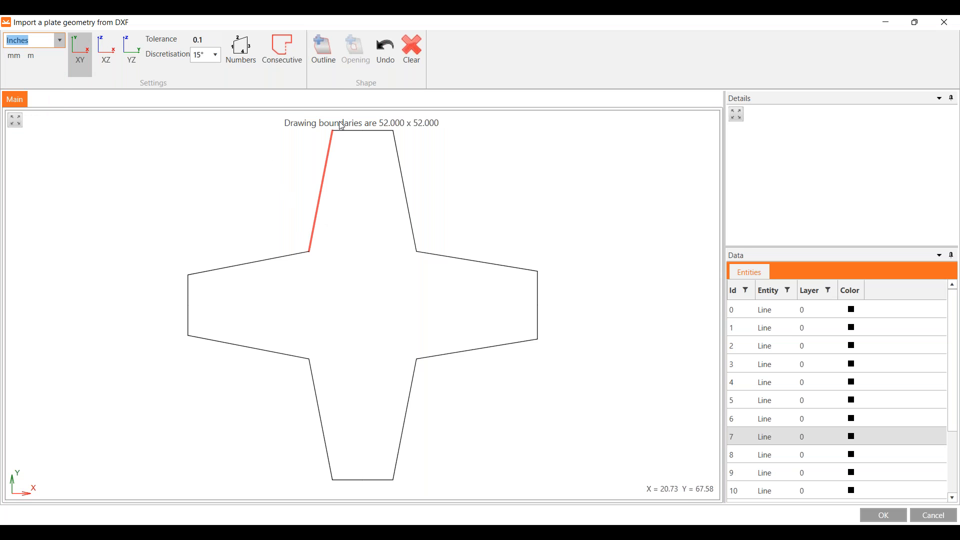
click(282, 49)
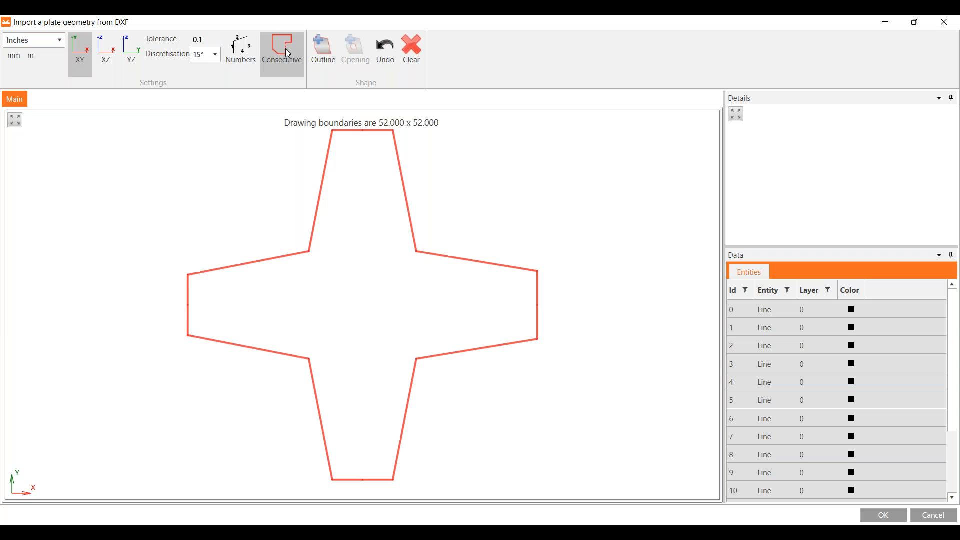
click(323, 72)
click(882, 514)
scroll(260, 346, up, 5)
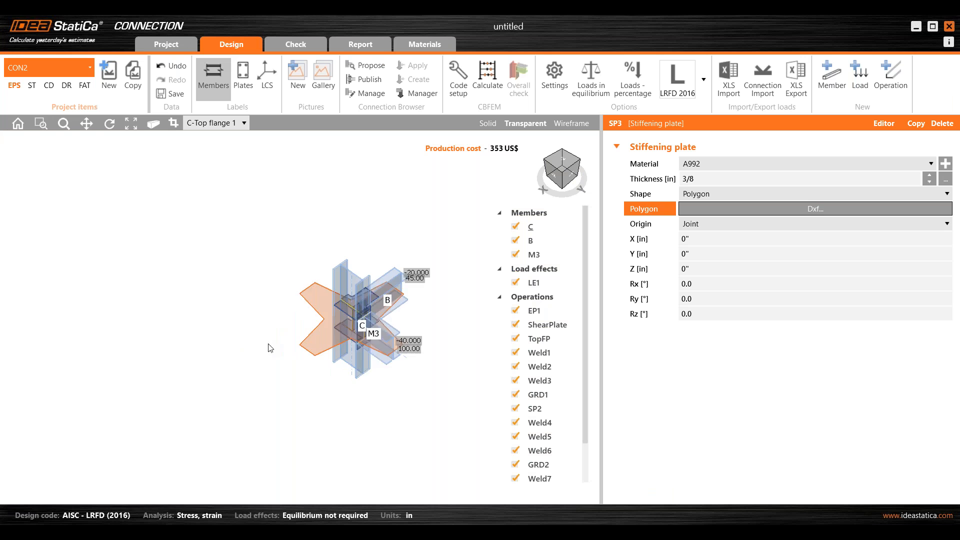
middle_drag(169, 309, 156, 313)
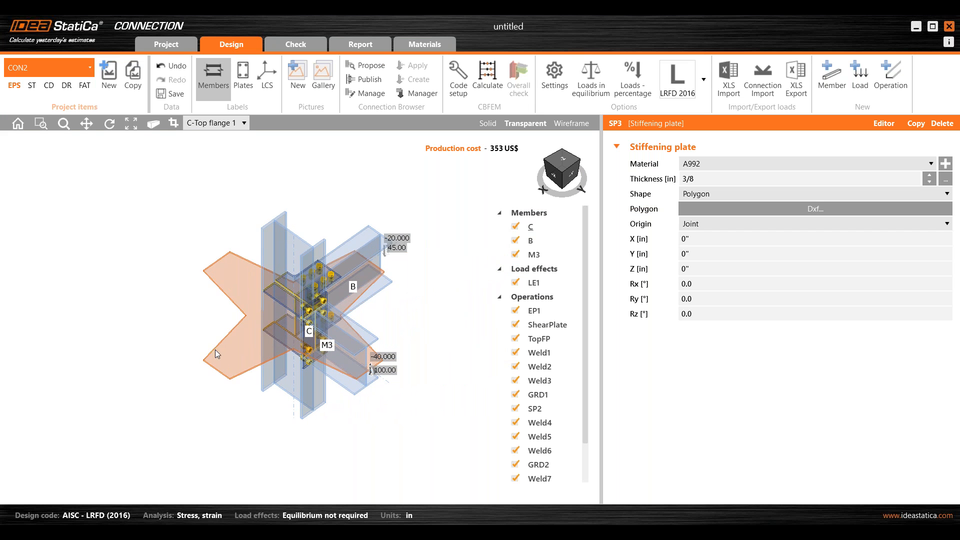
scroll(220, 356, up, 2)
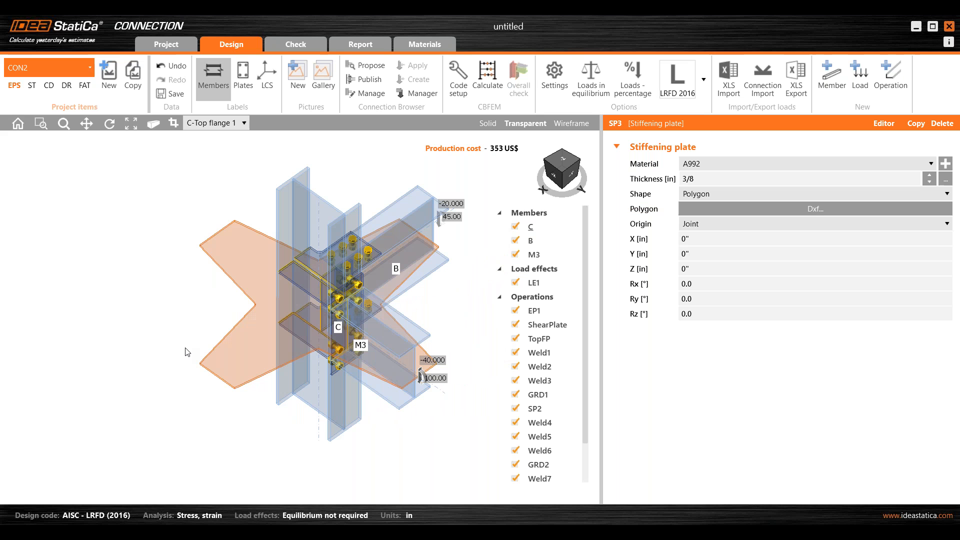